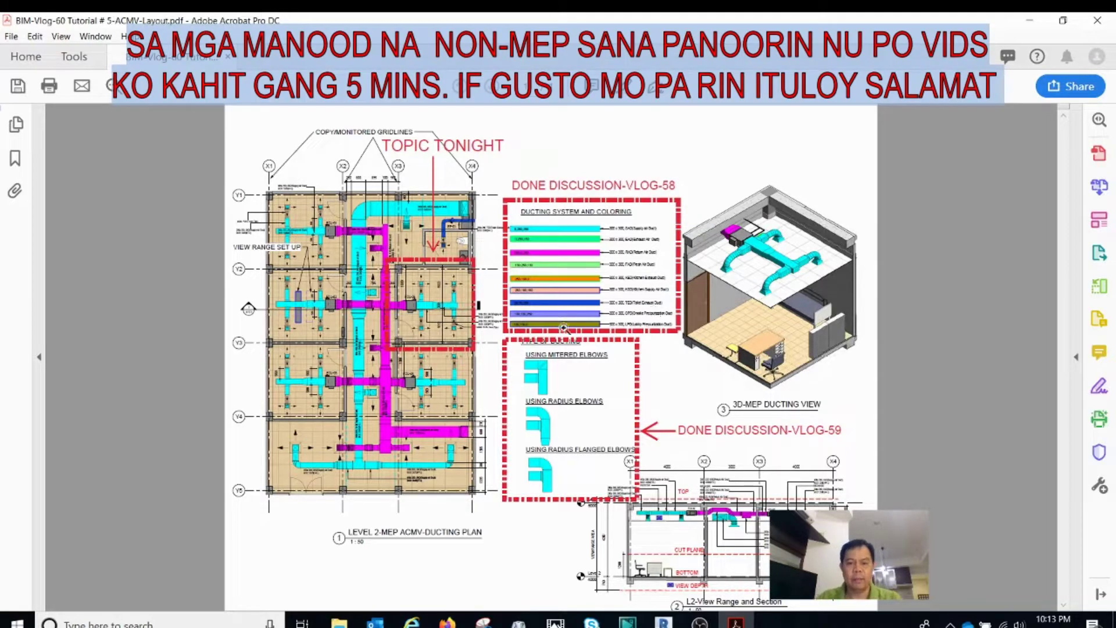
# Step: Zoom into the FCU-05 duct area and compare it with the full-sheet view
pyautogui.moveTo(385, 265); pyautogui.dragTo(496, 369)
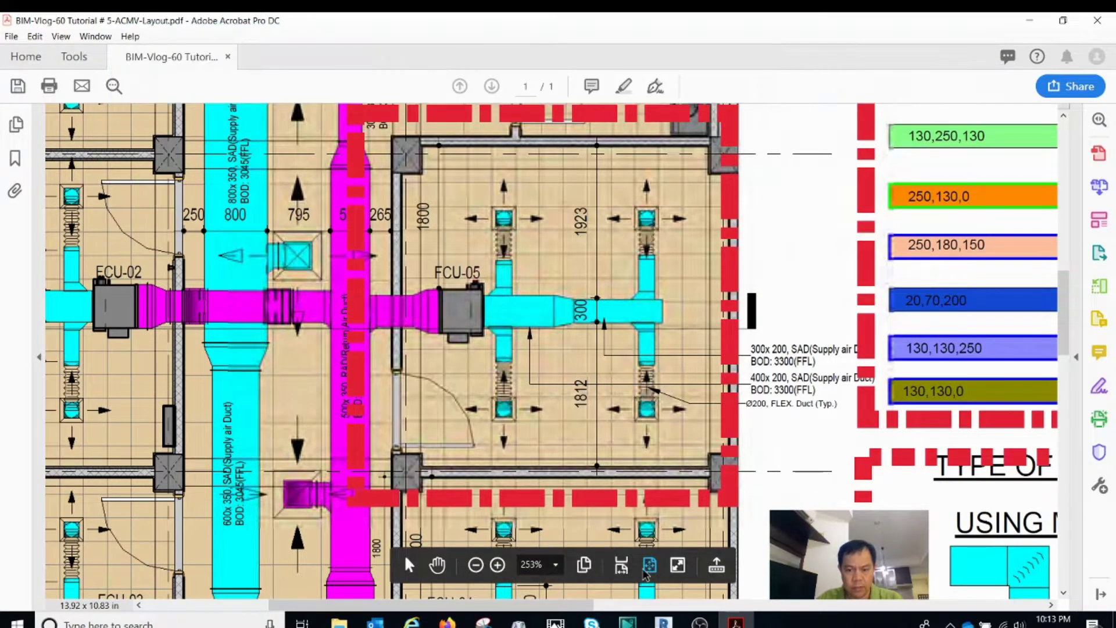
pyautogui.click(650, 566)
pyautogui.moveTo(346, 247); pyautogui.dragTo(526, 389)
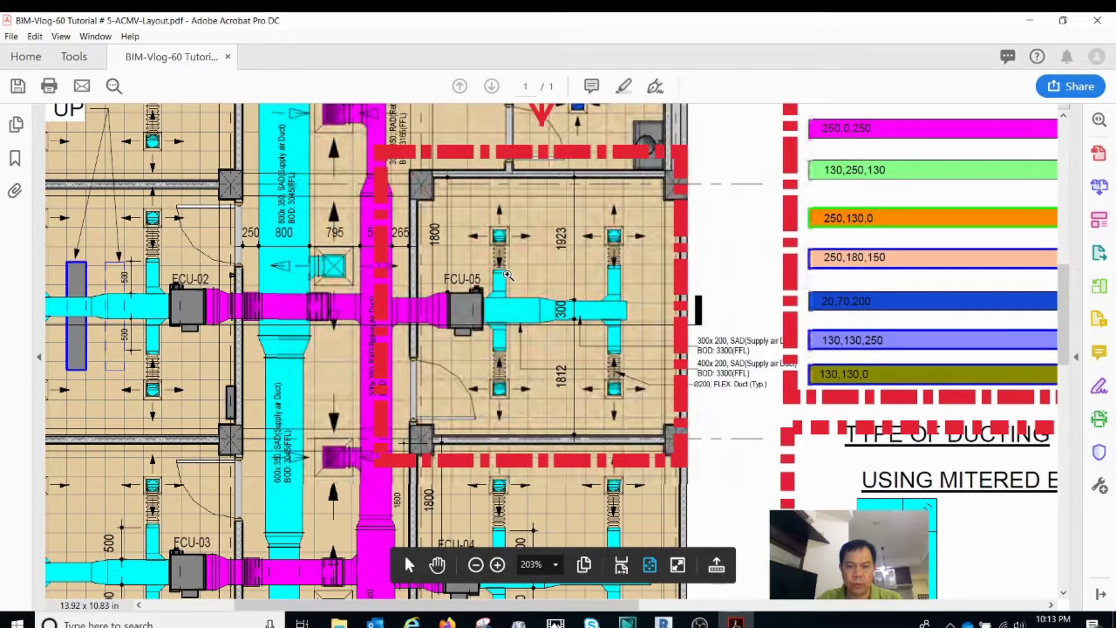
pyautogui.click(650, 565)
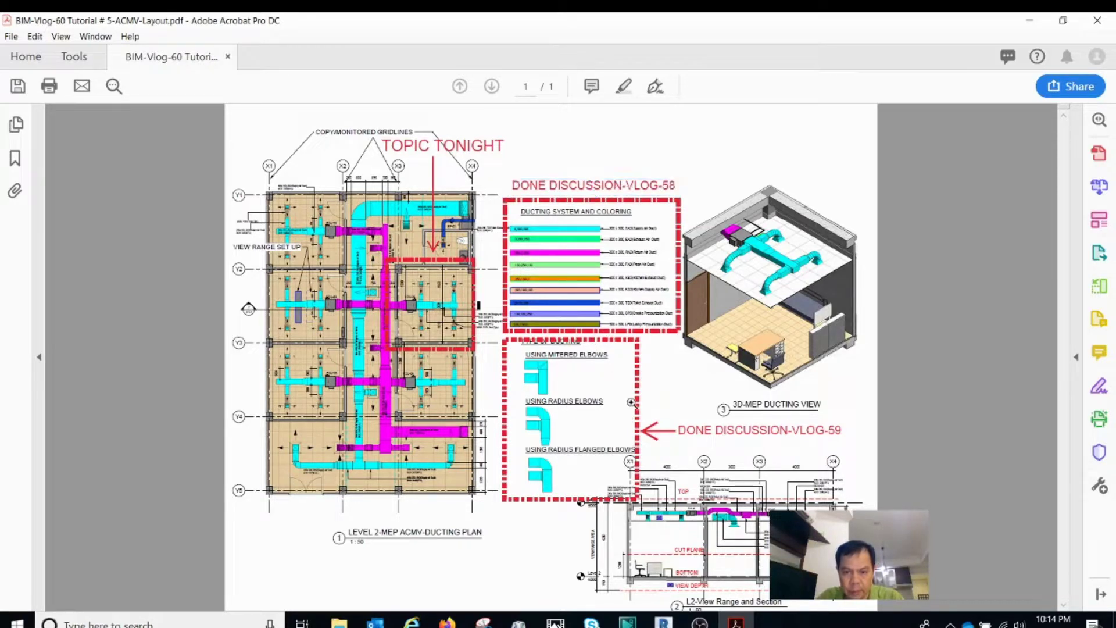
# Step: Zoom into the plan and duct legend, checking the DONE DISCUSSION-VLOG-59 note
pyautogui.moveTo(504, 183); pyautogui.dragTo(824, 508)
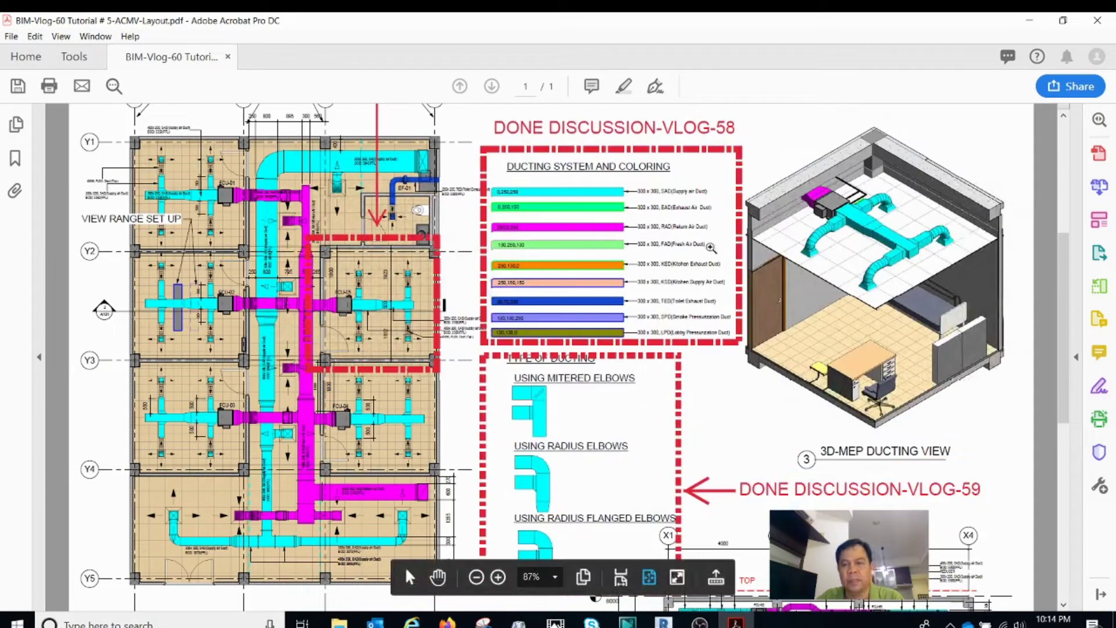
pyautogui.scroll(-2, 680, 349)
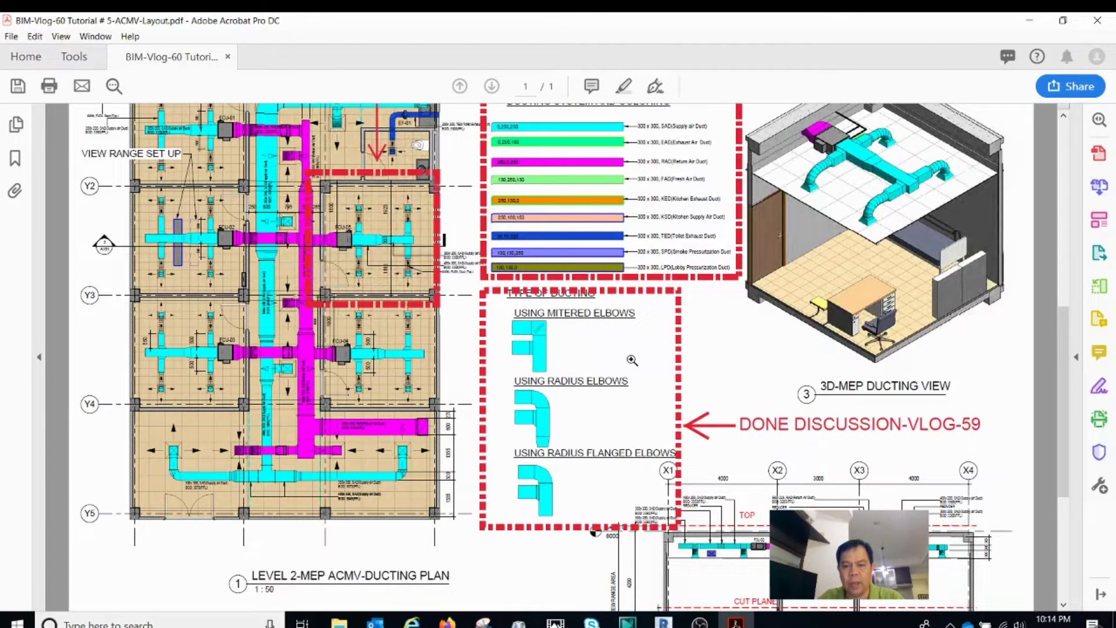
pyautogui.scroll(-1, 632, 360)
pyautogui.click(744, 387)
pyautogui.click(695, 383)
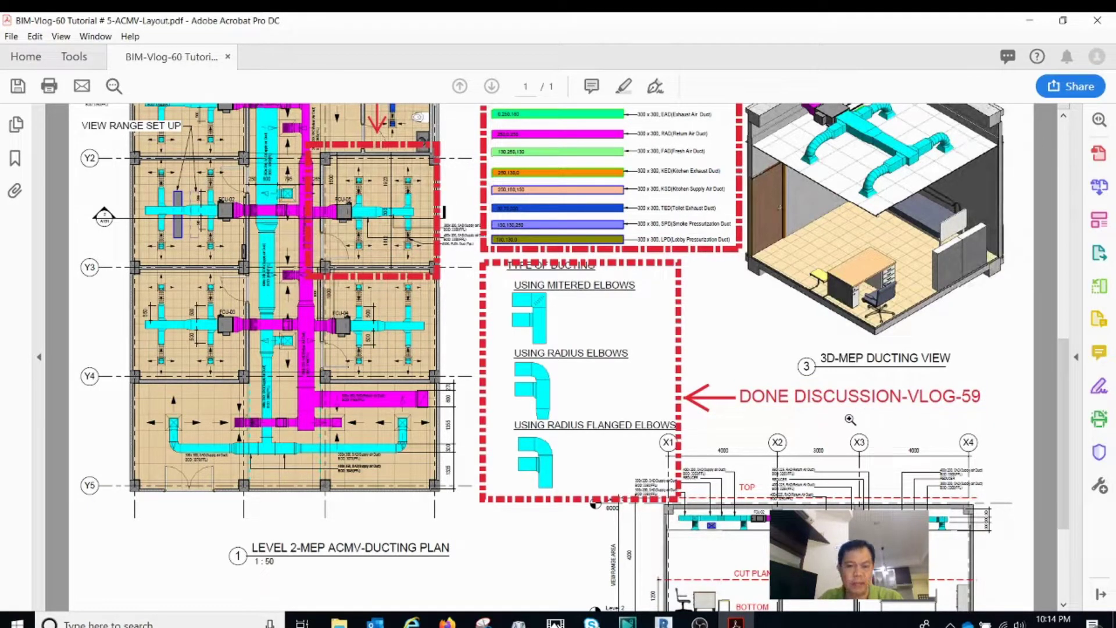
pyautogui.scroll(3, 850, 419)
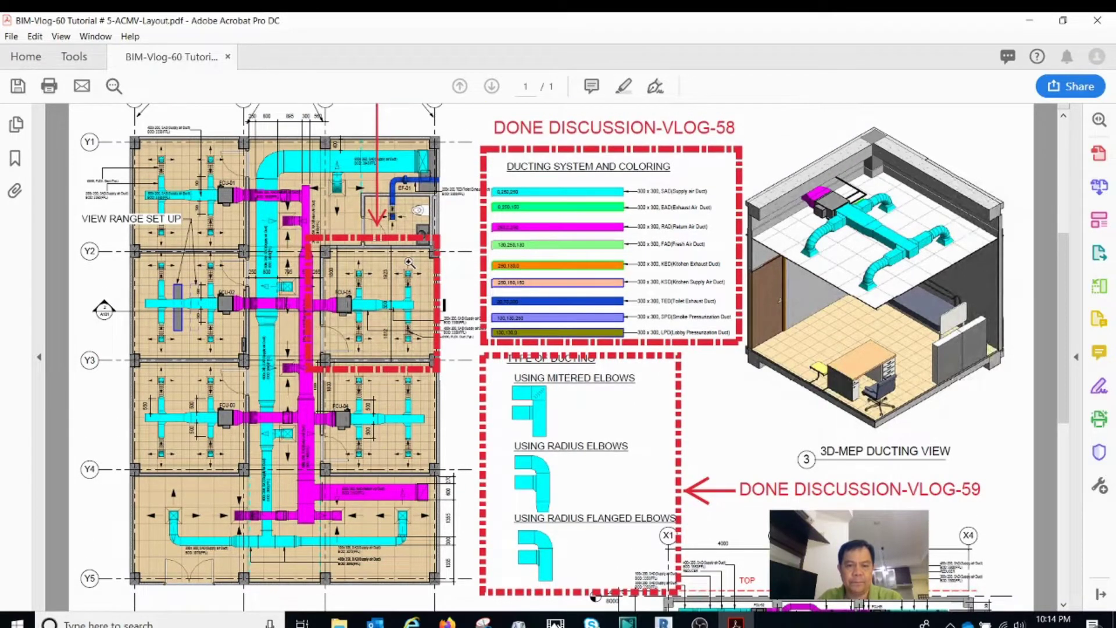
pyautogui.scroll(1, 409, 262)
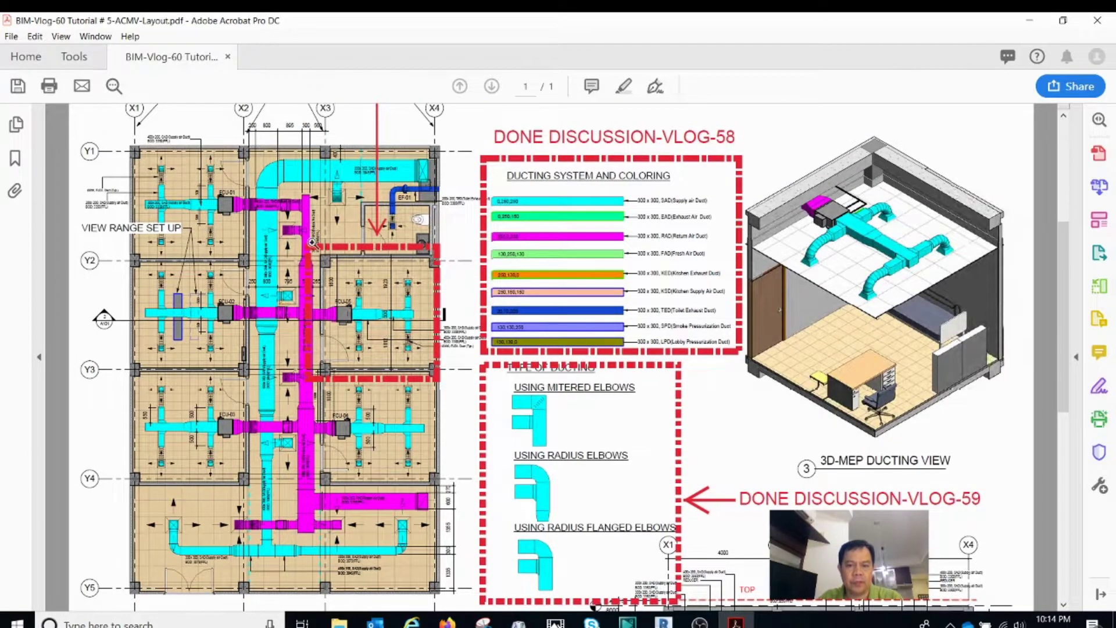
pyautogui.scroll(3, 264, 238)
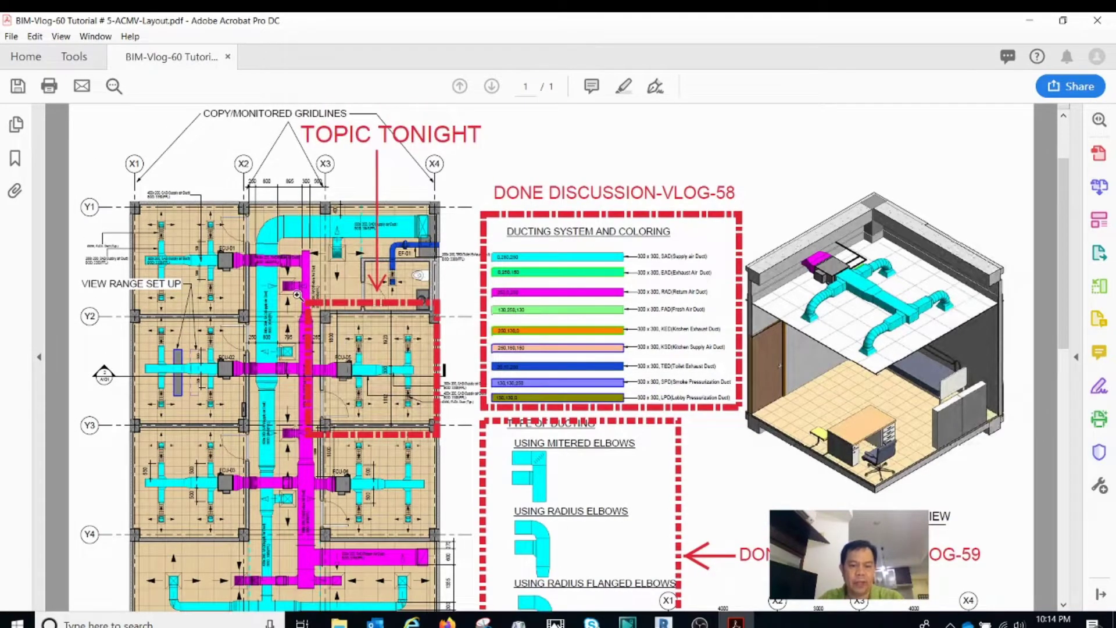
# Step: Zoom into the FCU-02 and FCU-05 region, then fit the whole sheet in the window
pyautogui.moveTo(275, 275); pyautogui.dragTo(461, 466)
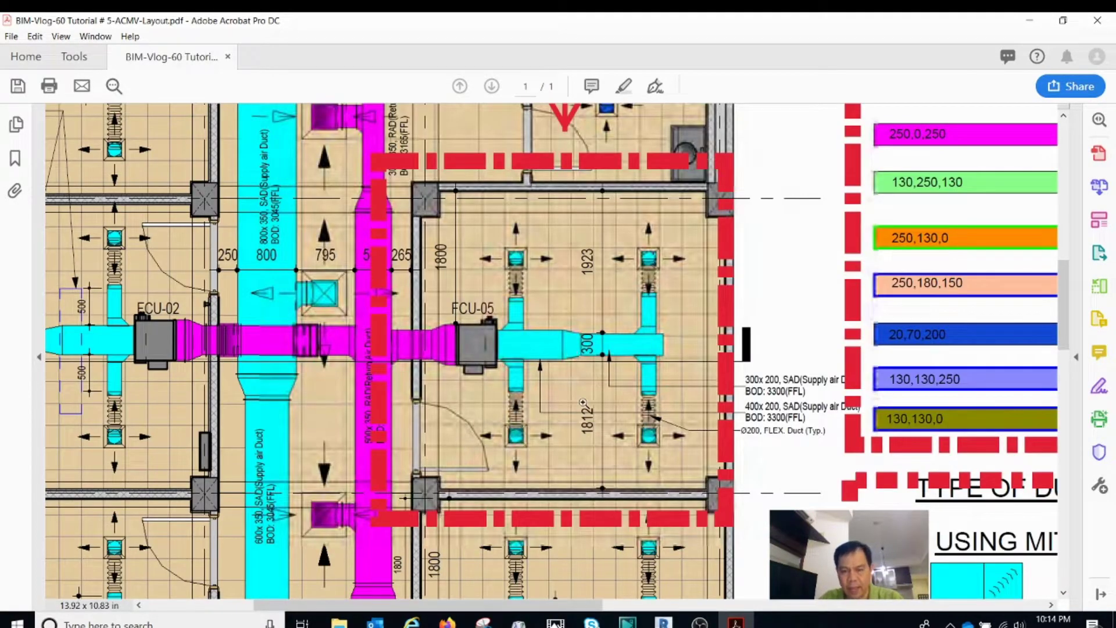
pyautogui.moveTo(662, 621)
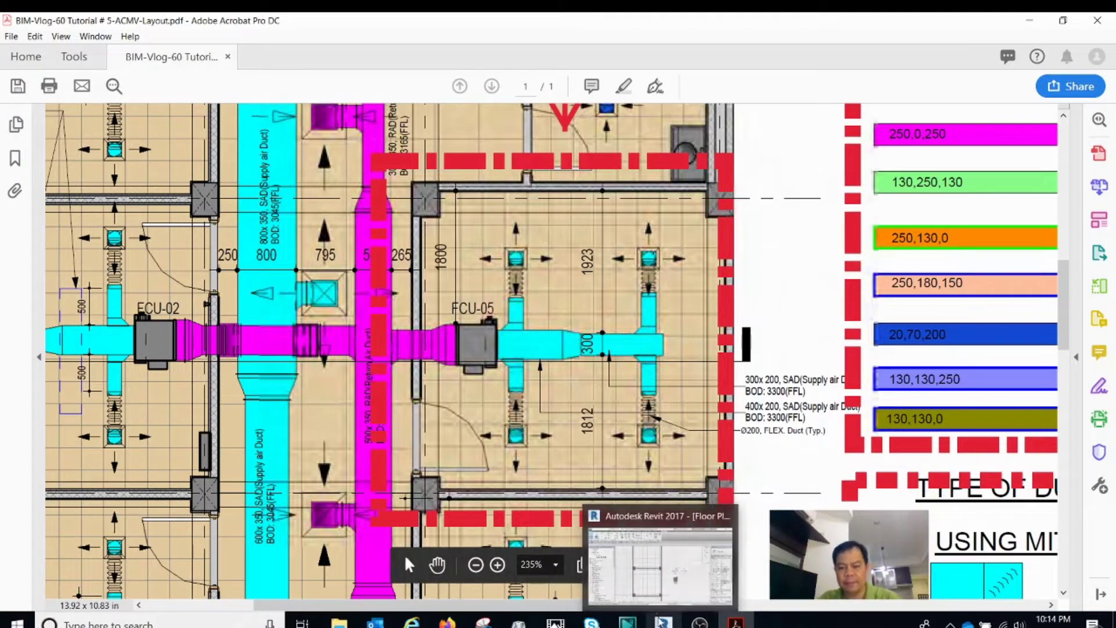
pyautogui.rightClick(630, 501)
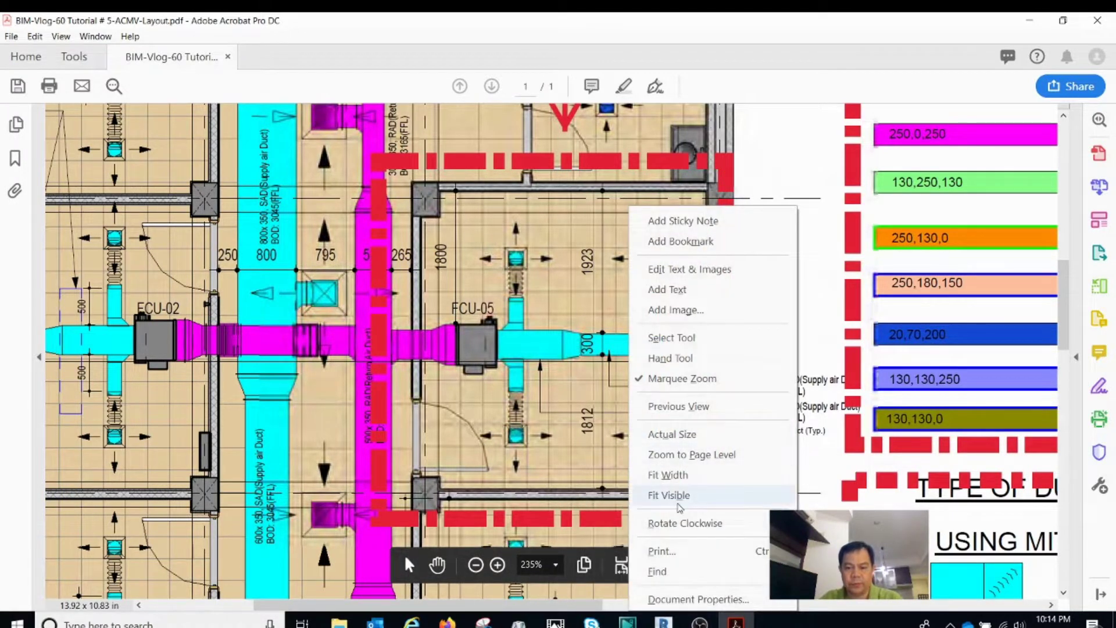
pyautogui.click(620, 573)
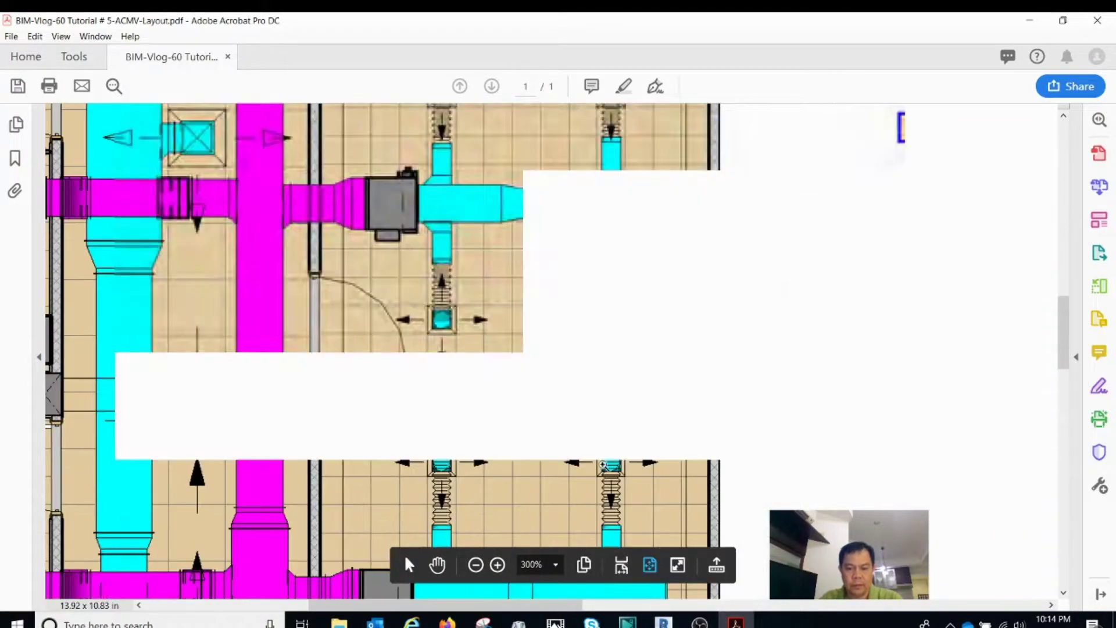
# Step: Fit the PDF sheet, then switch to Revit and zoom the floor plan to fit
pyautogui.click(679, 578)
pyautogui.hotkey('alt', 'Tab')
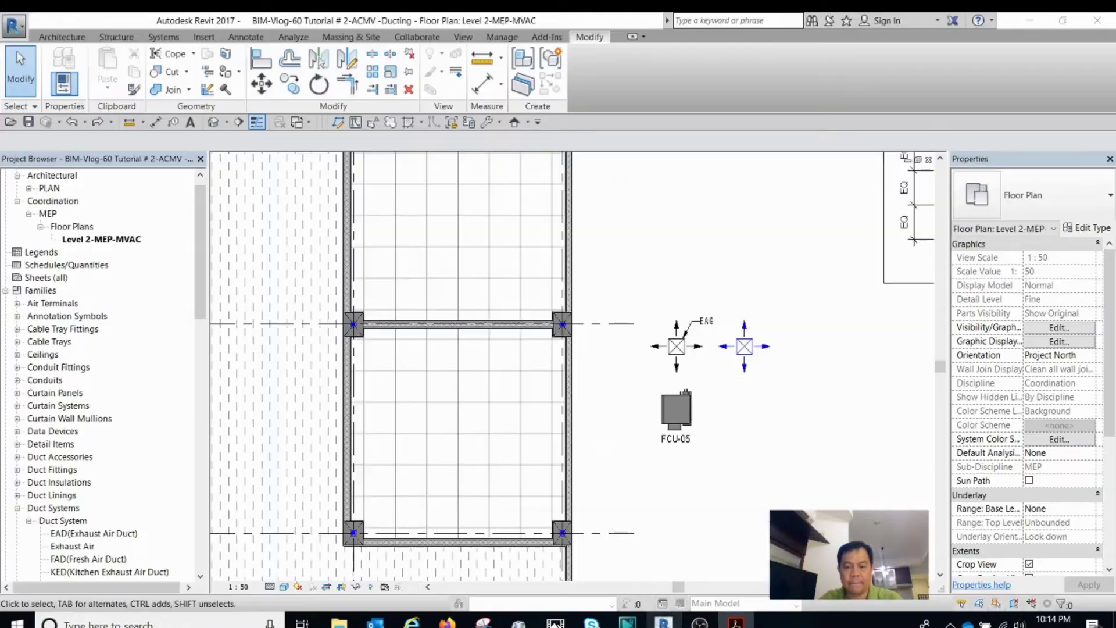
pyautogui.scroll(-3, 669, 412)
pyautogui.rightClick(684, 313)
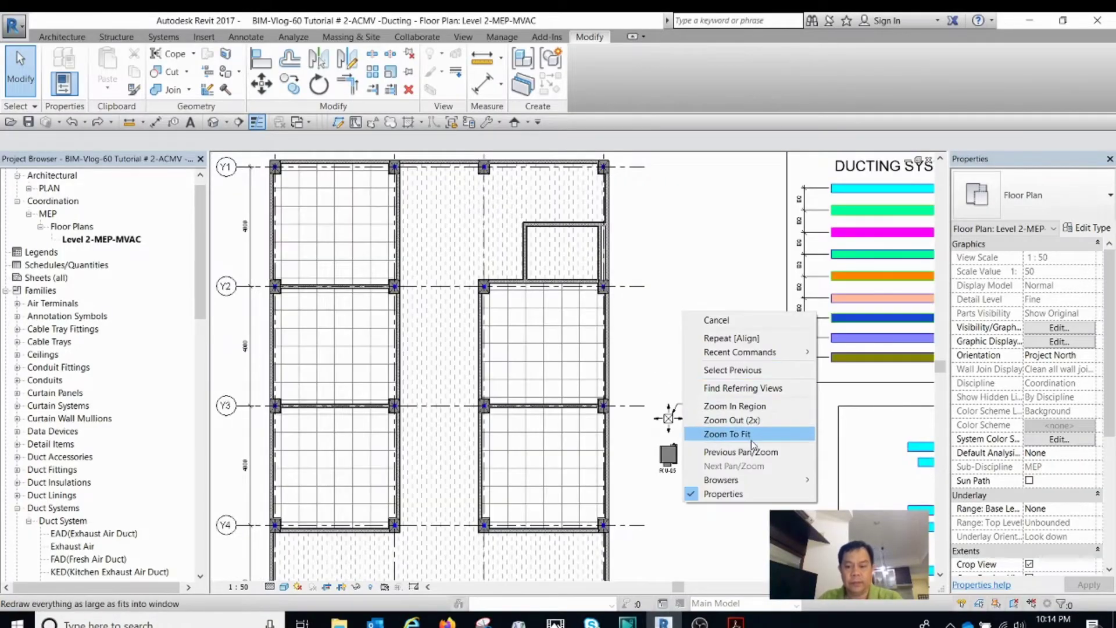
pyautogui.click(754, 436)
# Step: Refit the Level 2-MEP-MVAC plan, cross-check the PDF, and zoom toward FCU-05
pyautogui.scroll(-1, 742, 442)
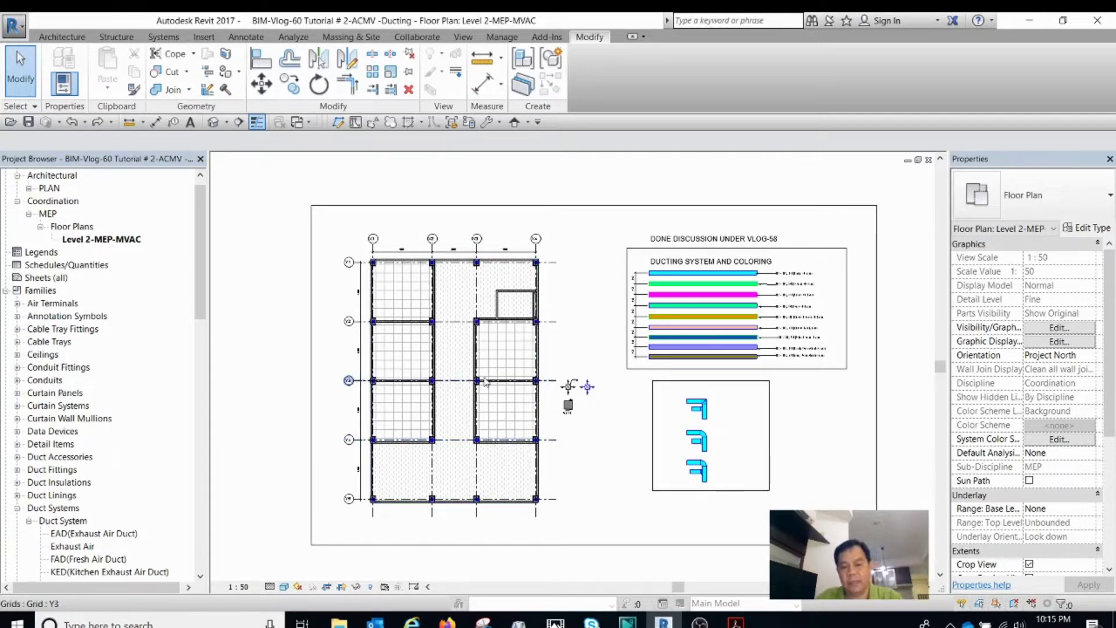
pyautogui.scroll(5, 485, 381)
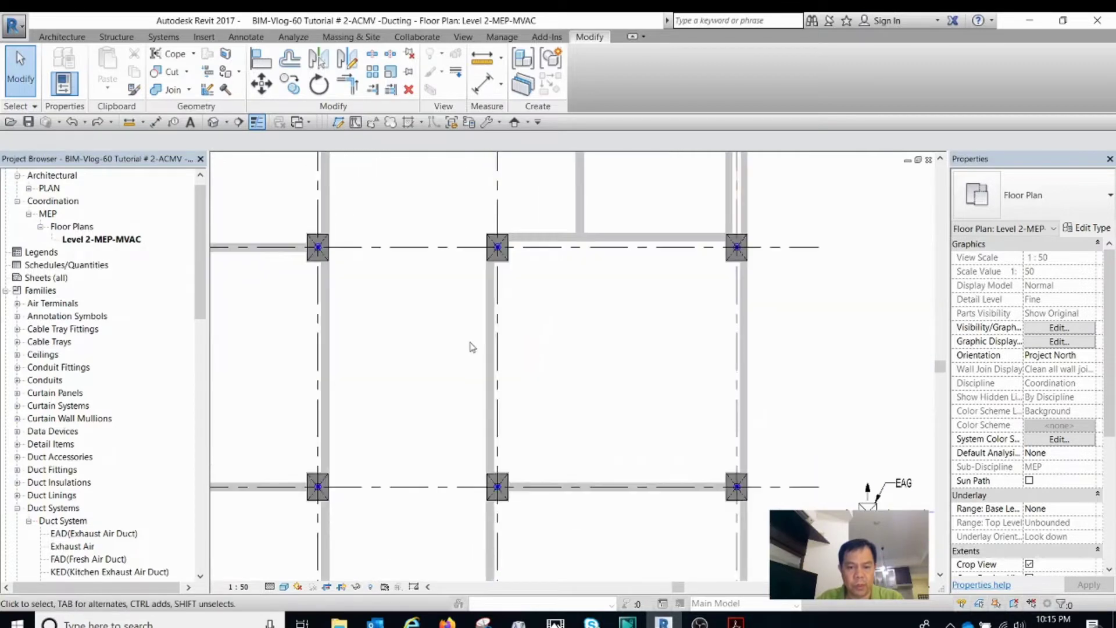
pyautogui.scroll(-2, 466, 277)
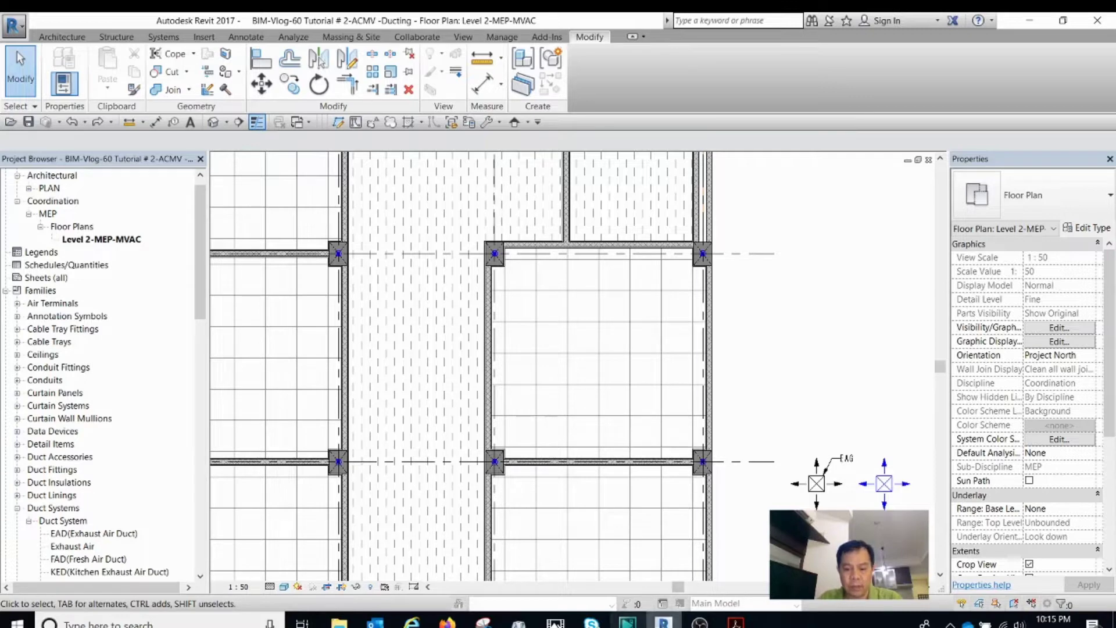
pyautogui.scroll(2, 696, 399)
pyautogui.rightClick(695, 399)
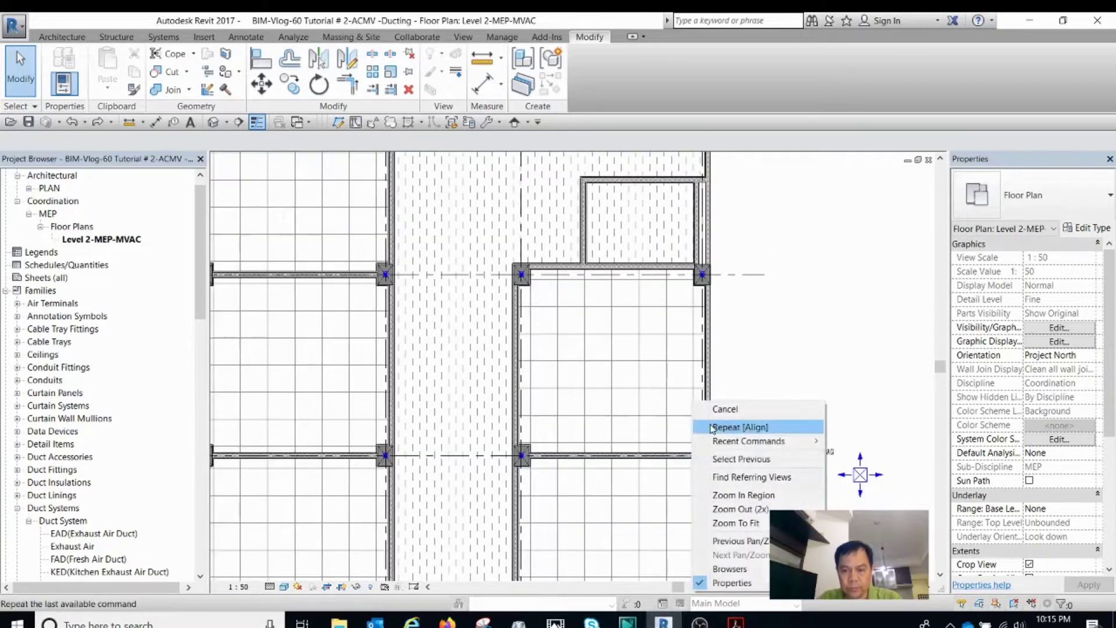
pyautogui.click(750, 523)
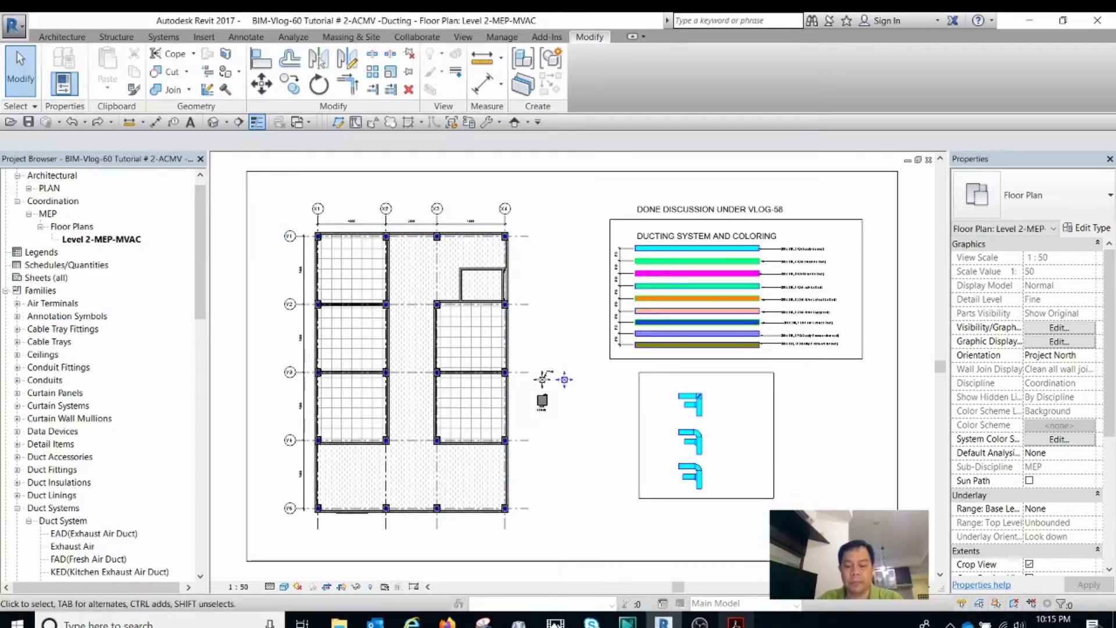
pyautogui.hotkey('alt', 'Tab')
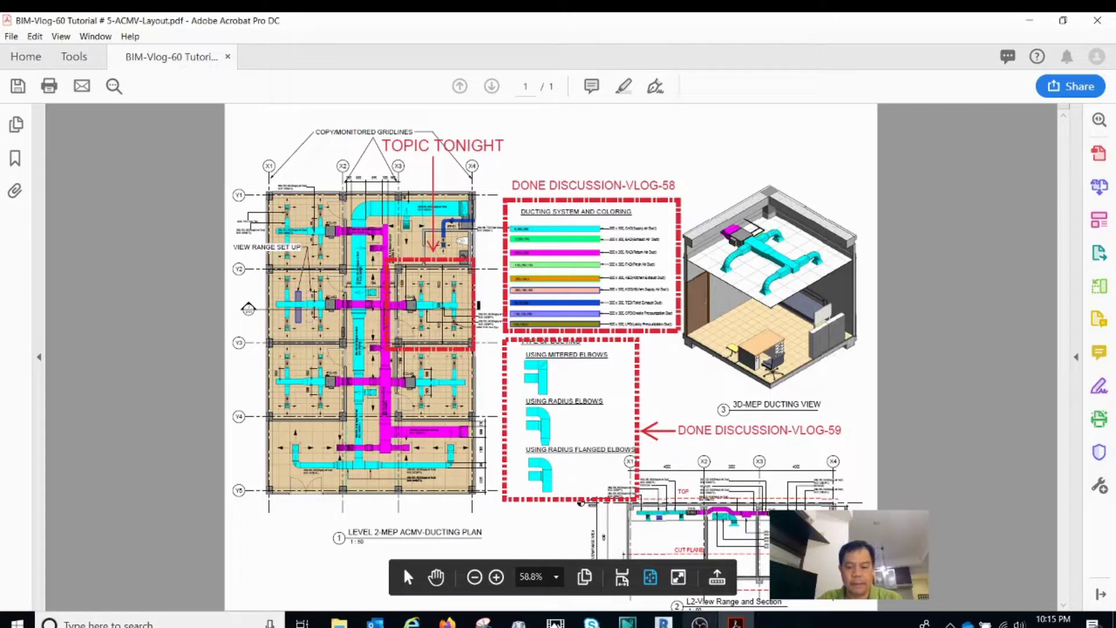
pyautogui.hotkey('alt', 'Tab')
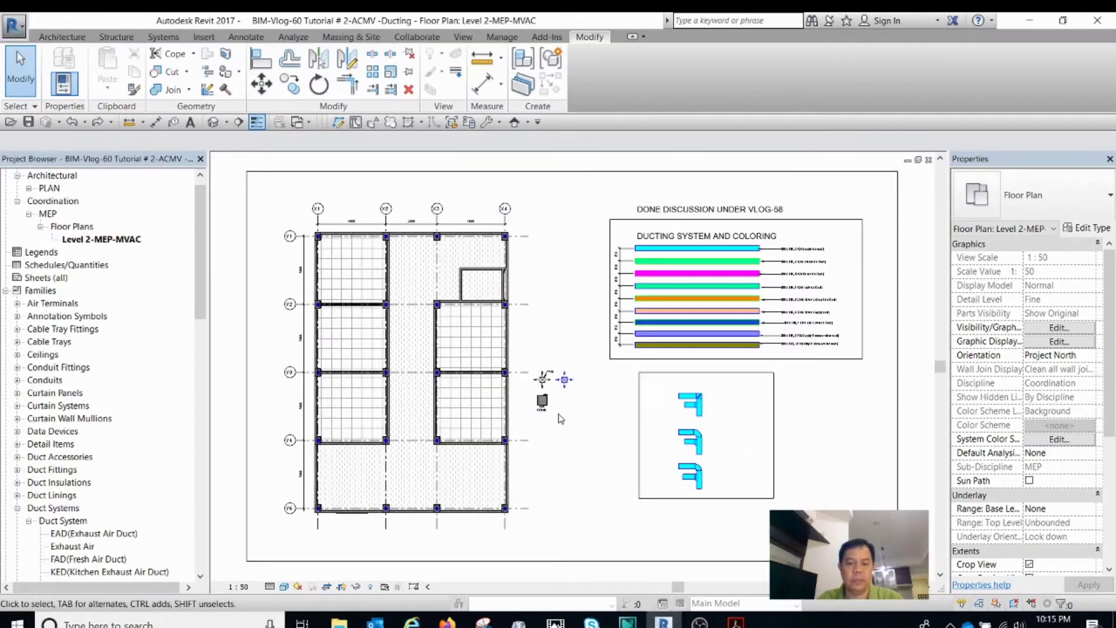
pyautogui.scroll(5, 563, 436)
# Step: Zoom around the plan and select, then deselect, the FCU-05 fan coil unit
pyautogui.scroll(-3, 708, 461)
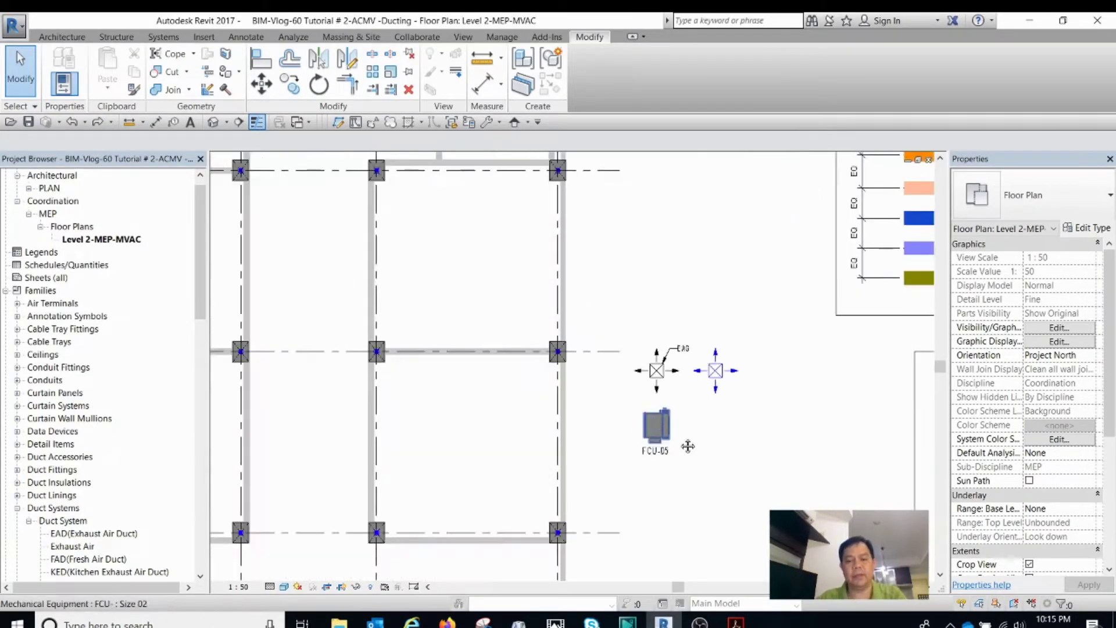
pyautogui.scroll(-5, 721, 437)
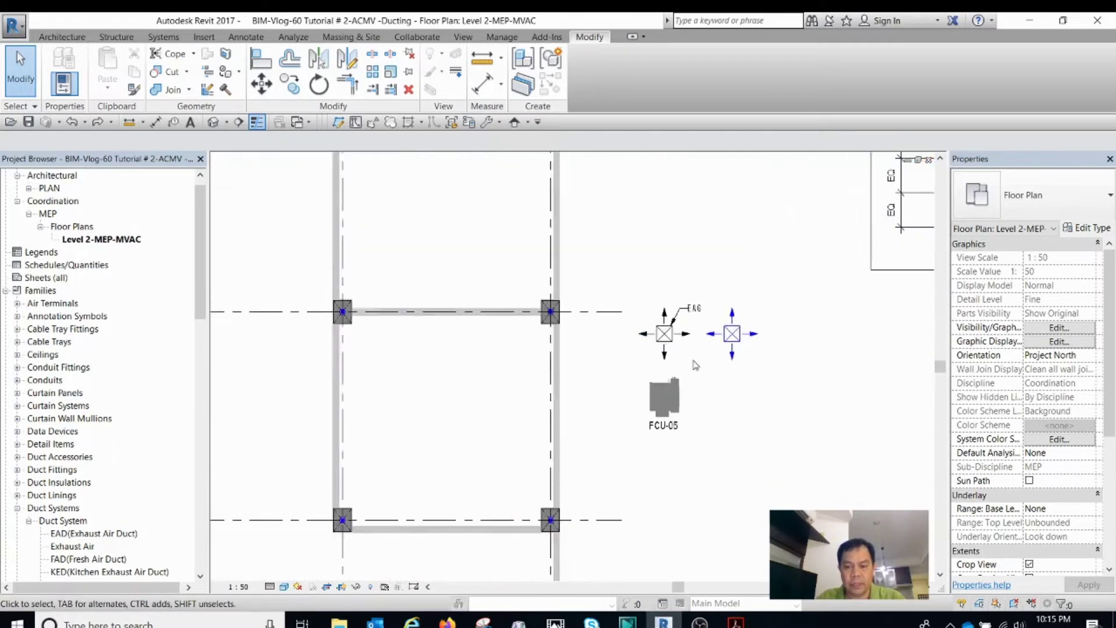
pyautogui.scroll(4, 703, 402)
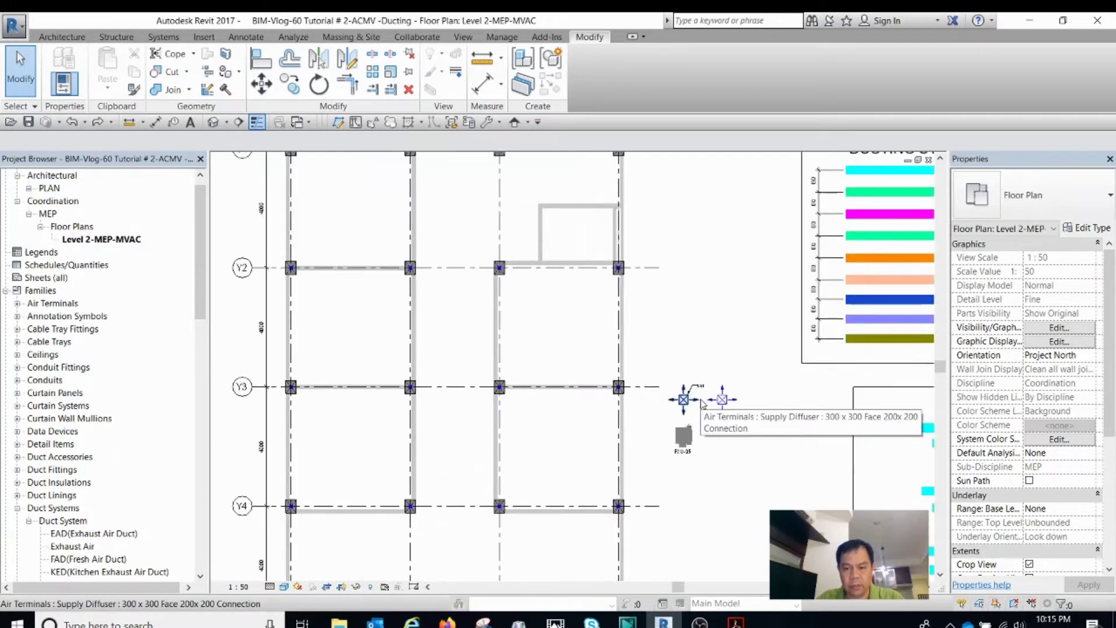
pyautogui.scroll(-4, 704, 401)
pyautogui.scroll(2, 704, 397)
pyautogui.scroll(1, 705, 396)
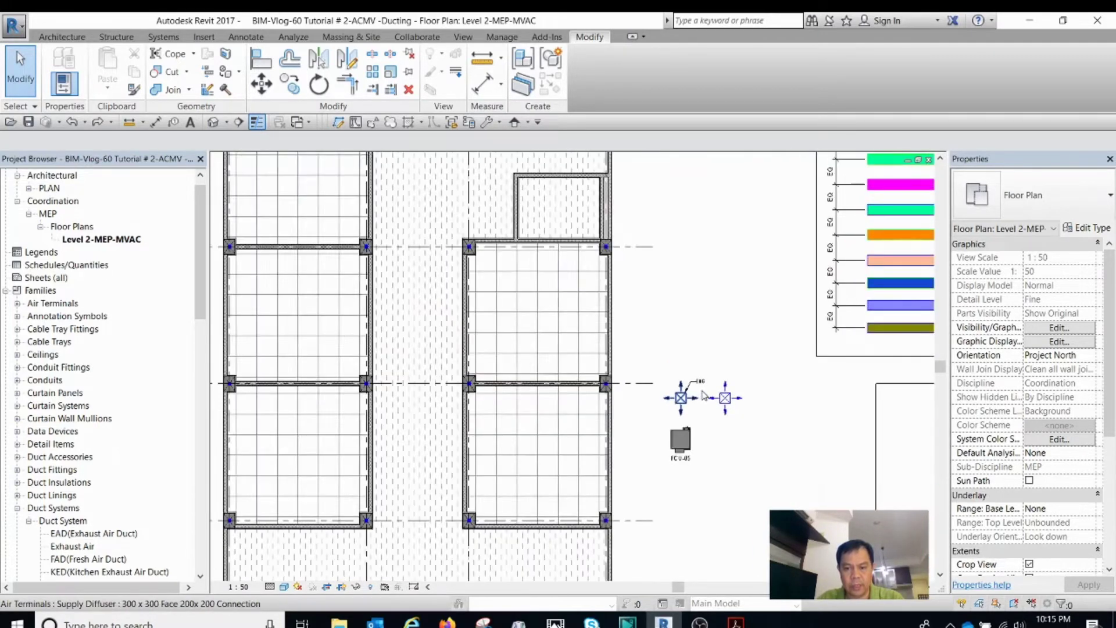
pyautogui.click(684, 446)
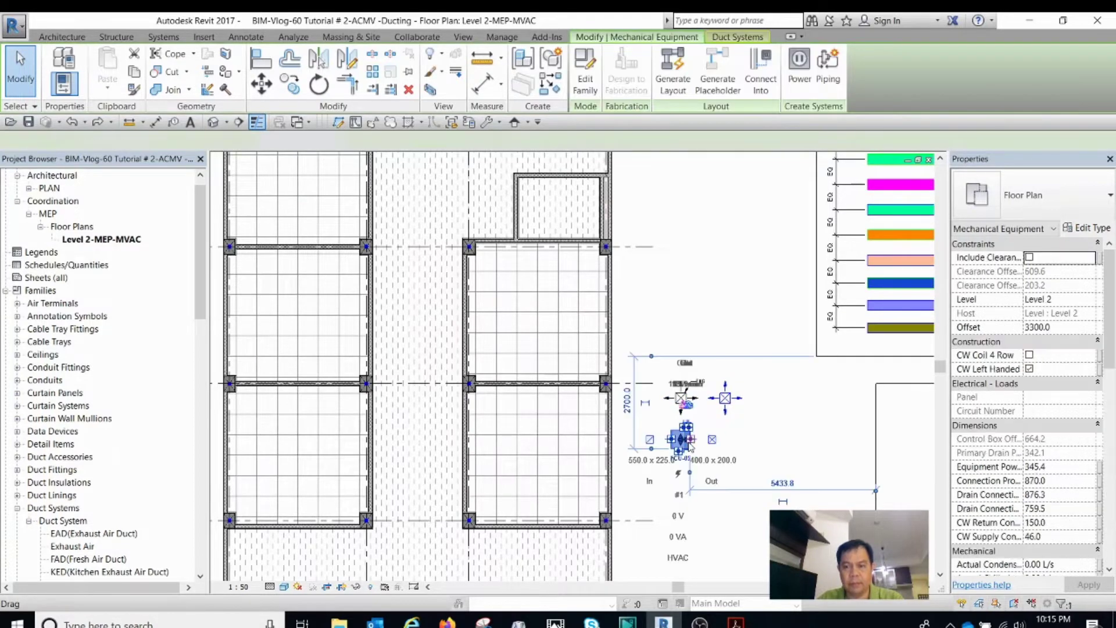
pyautogui.scroll(3, 697, 390)
pyautogui.press('Escape')
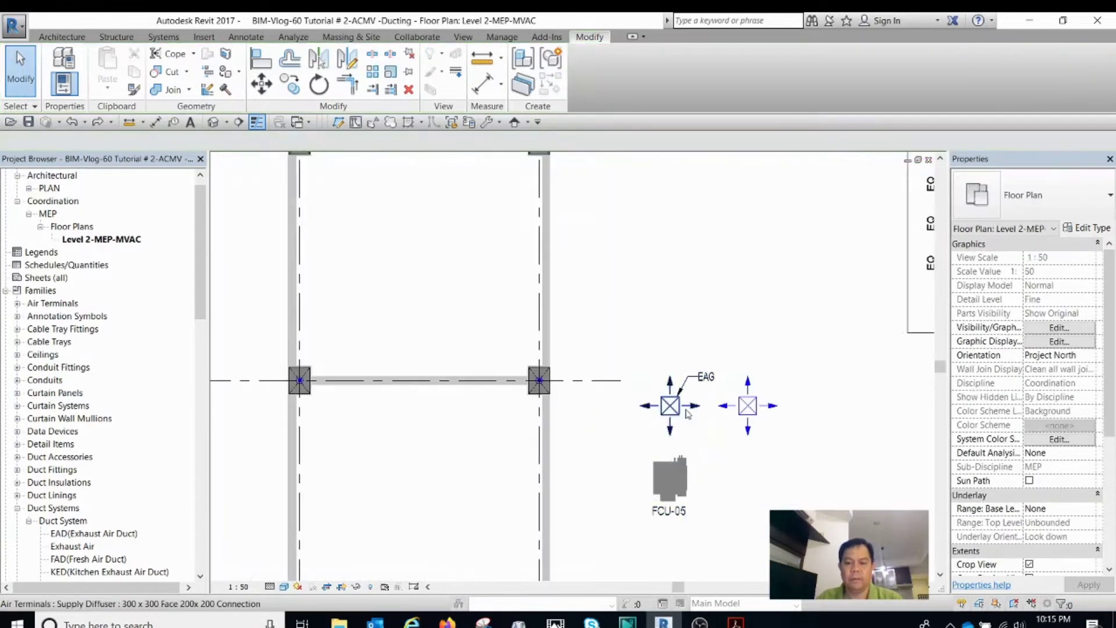
# Step: Pan to the full grid and select the 300x300 supply diffuser near grid Y3
pyautogui.scroll(-5, 684, 425)
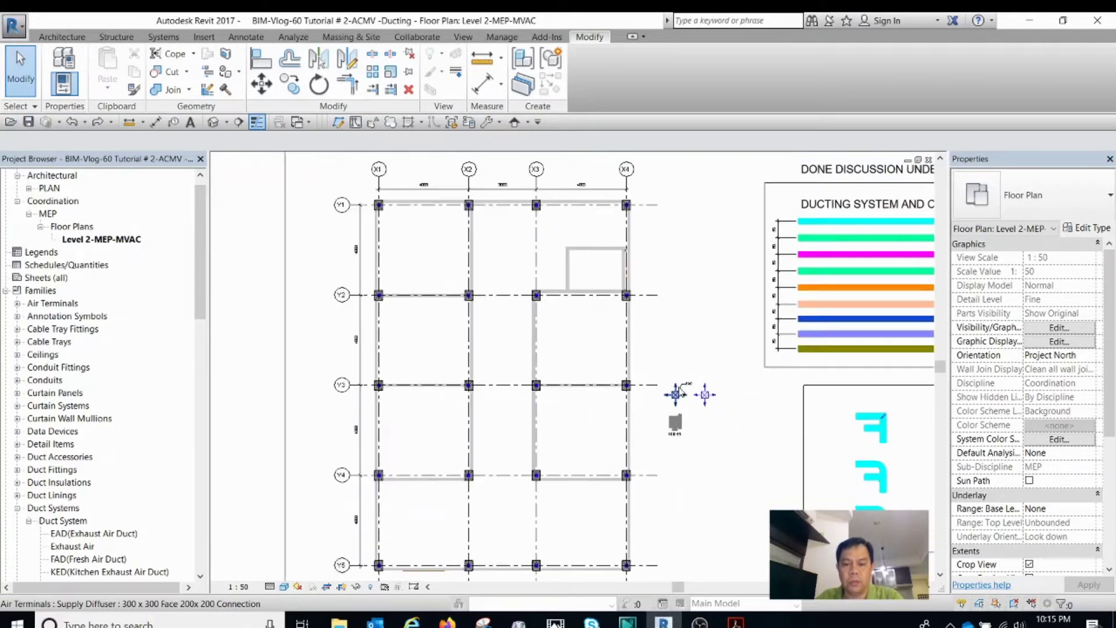
pyautogui.moveTo(712, 403); pyautogui.dragTo(674, 392, button='middle')
pyautogui.scroll(2, 640, 381)
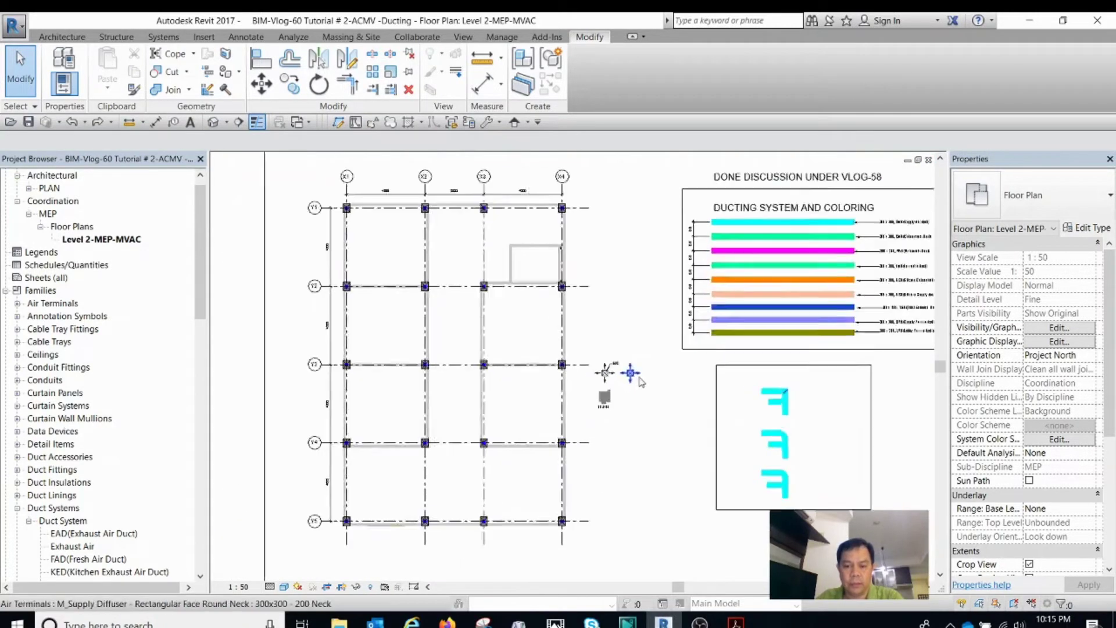
pyautogui.click(640, 380)
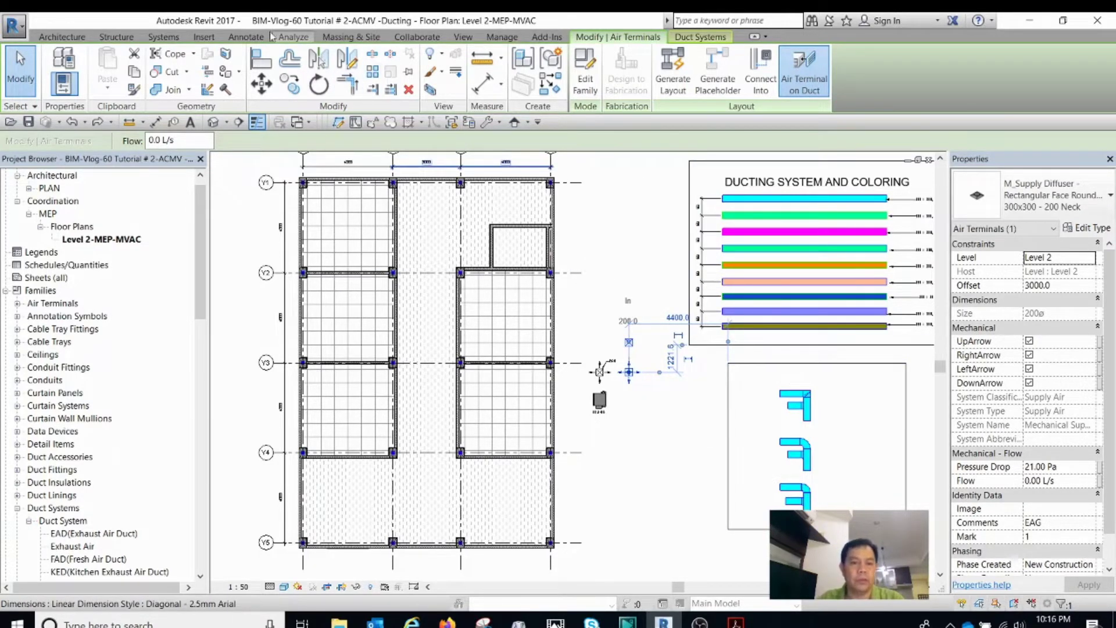
pyautogui.click(205, 37)
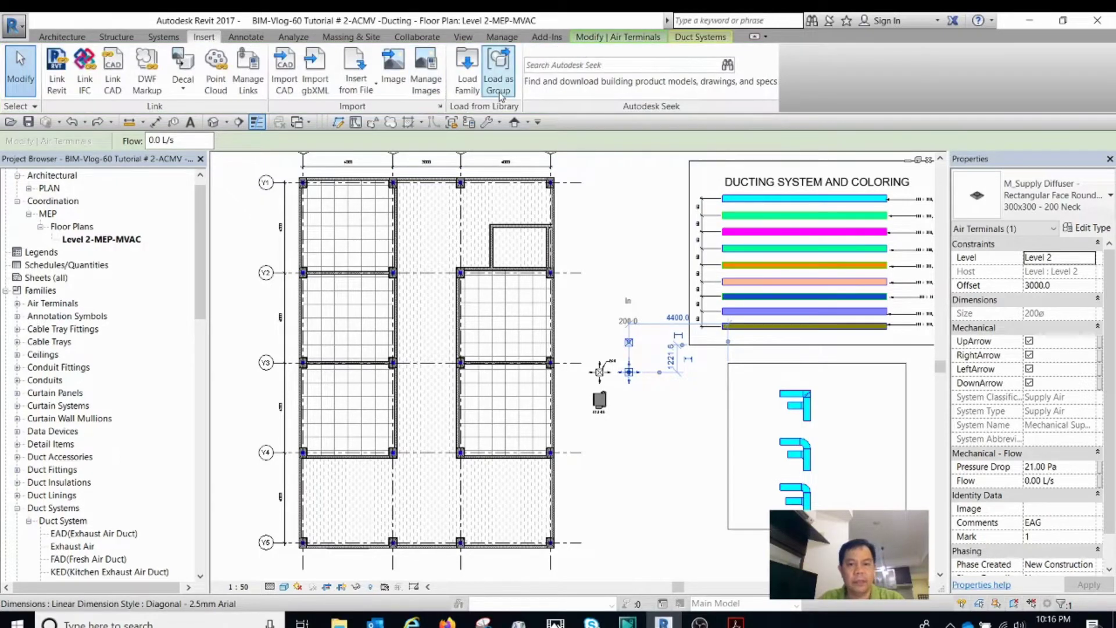
pyautogui.click(470, 84)
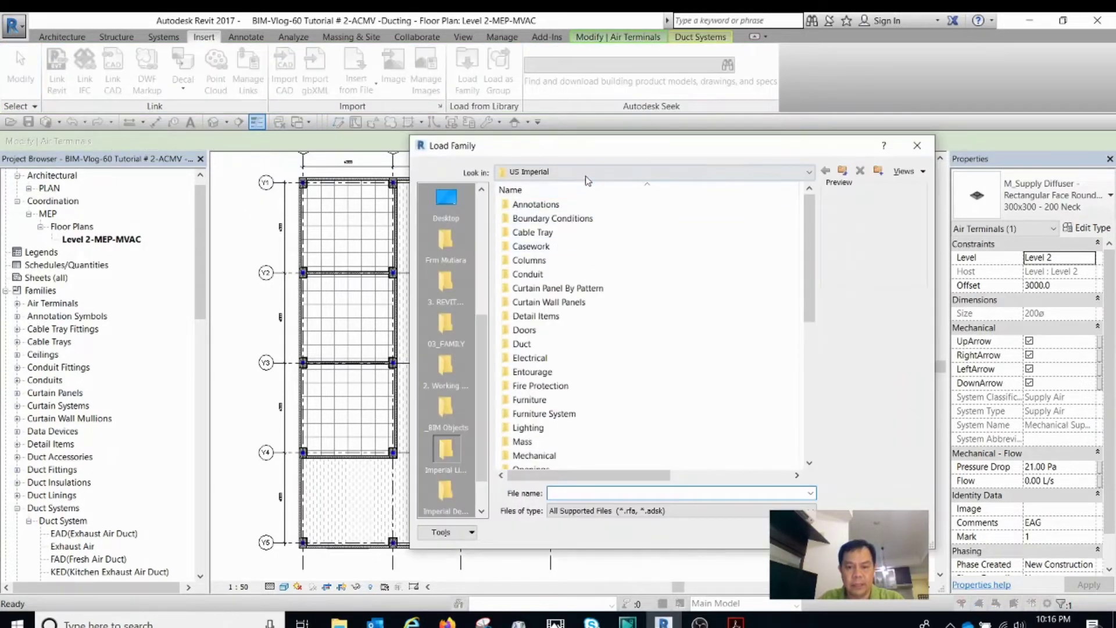
pyautogui.click(587, 172)
pyautogui.click(593, 256)
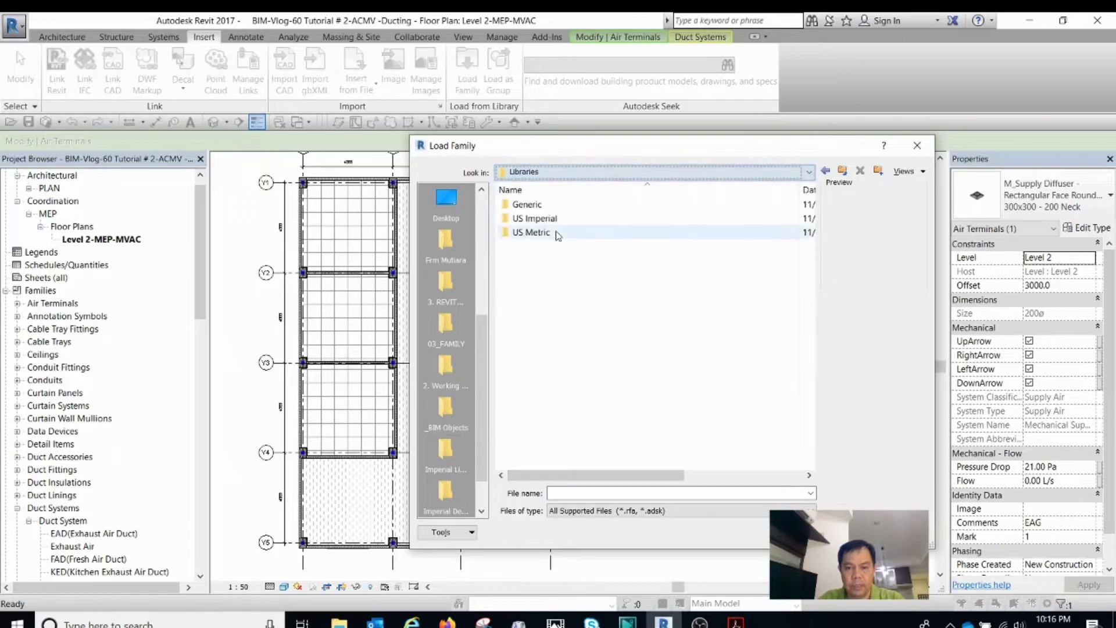
pyautogui.doubleClick(556, 233)
pyautogui.scroll(-6, 590, 285)
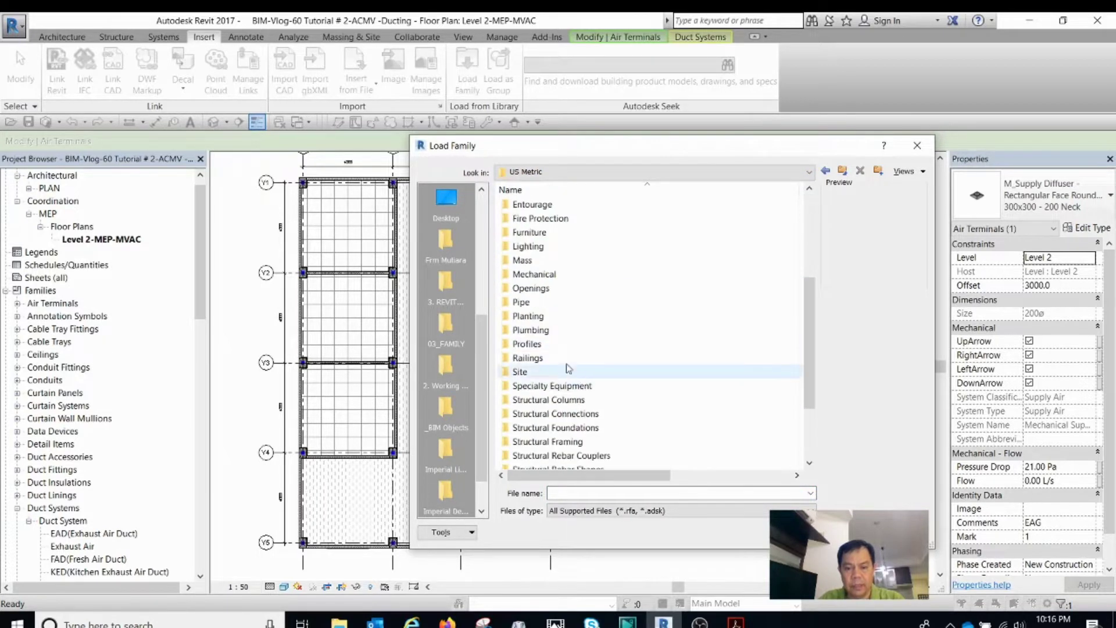
pyautogui.scroll(2, 554, 293)
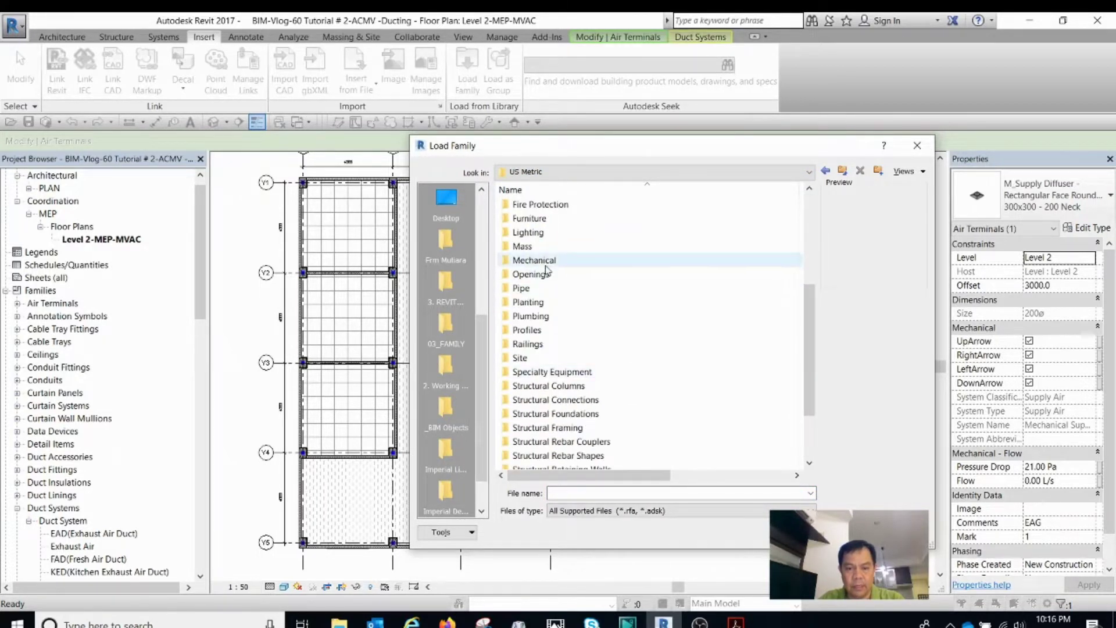
pyautogui.doubleClick(517, 247)
pyautogui.doubleClick(521, 220)
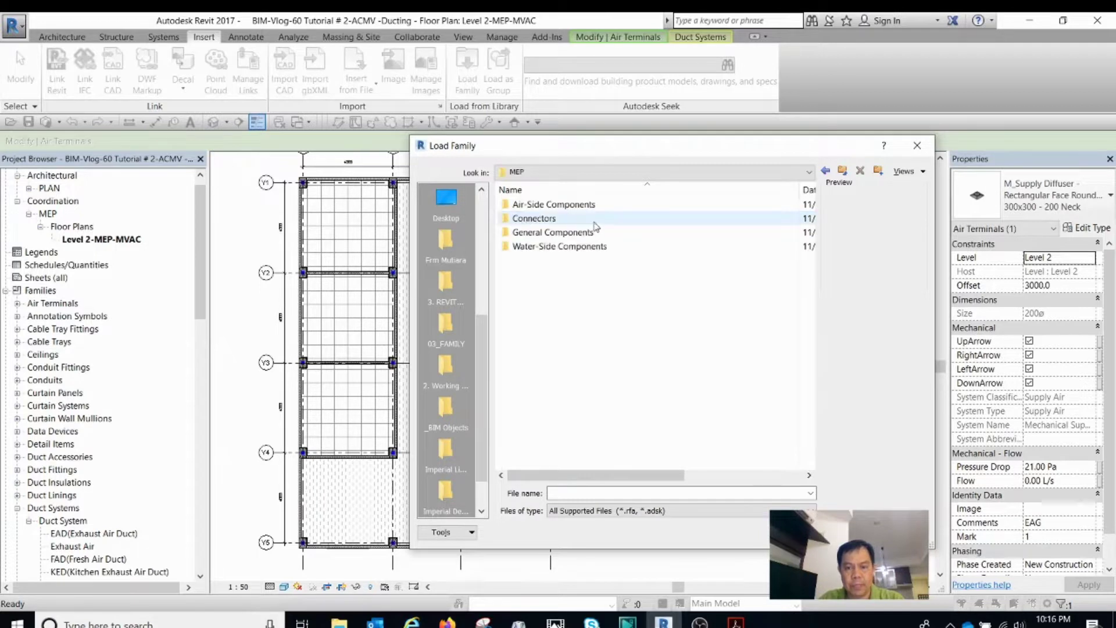
pyautogui.doubleClick(569, 208)
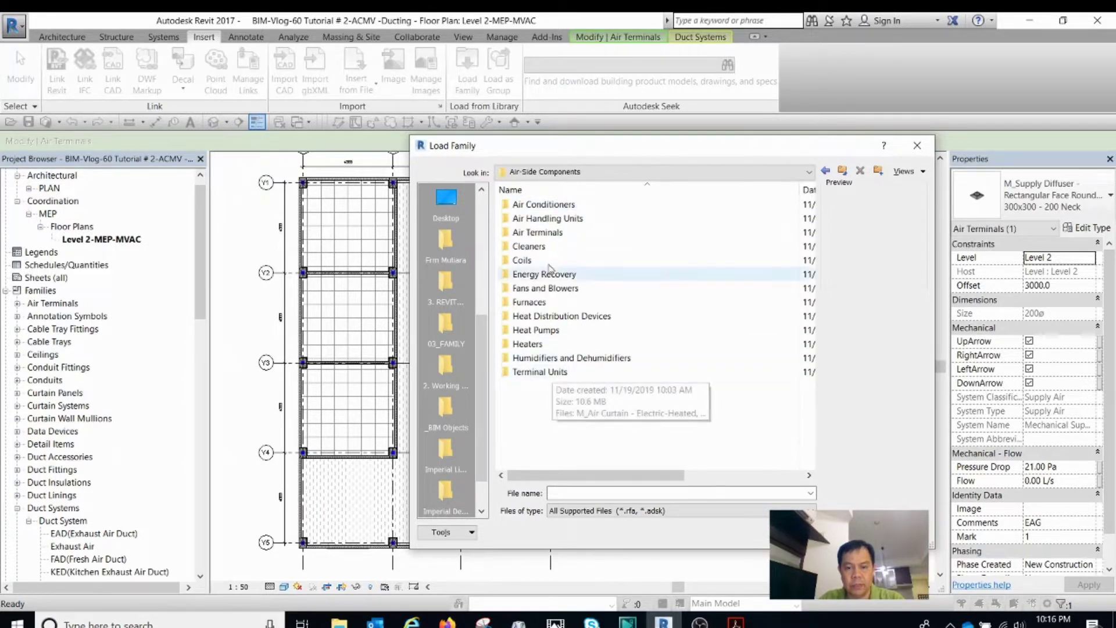
pyautogui.doubleClick(541, 232)
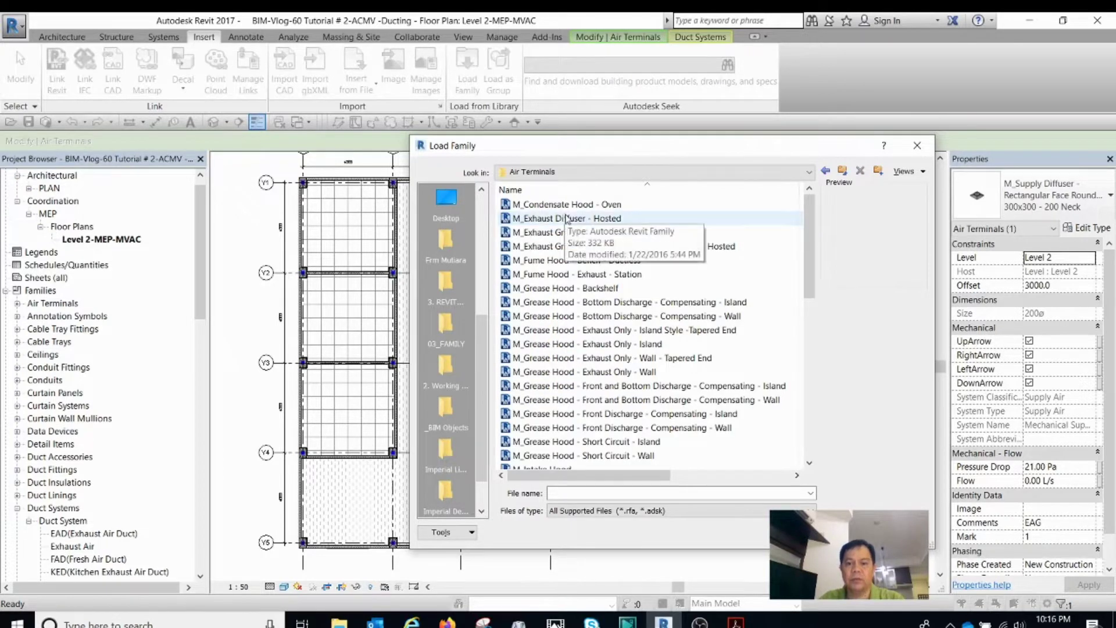
pyautogui.scroll(-6, 576, 291)
pyautogui.scroll(-4, 593, 406)
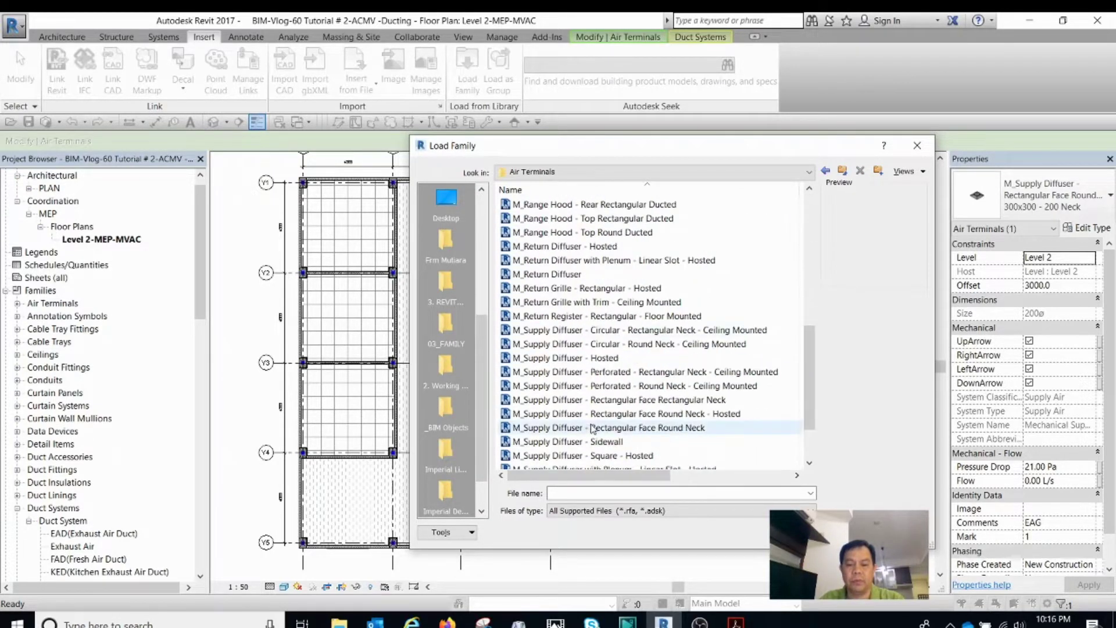
pyautogui.scroll(10, 593, 417)
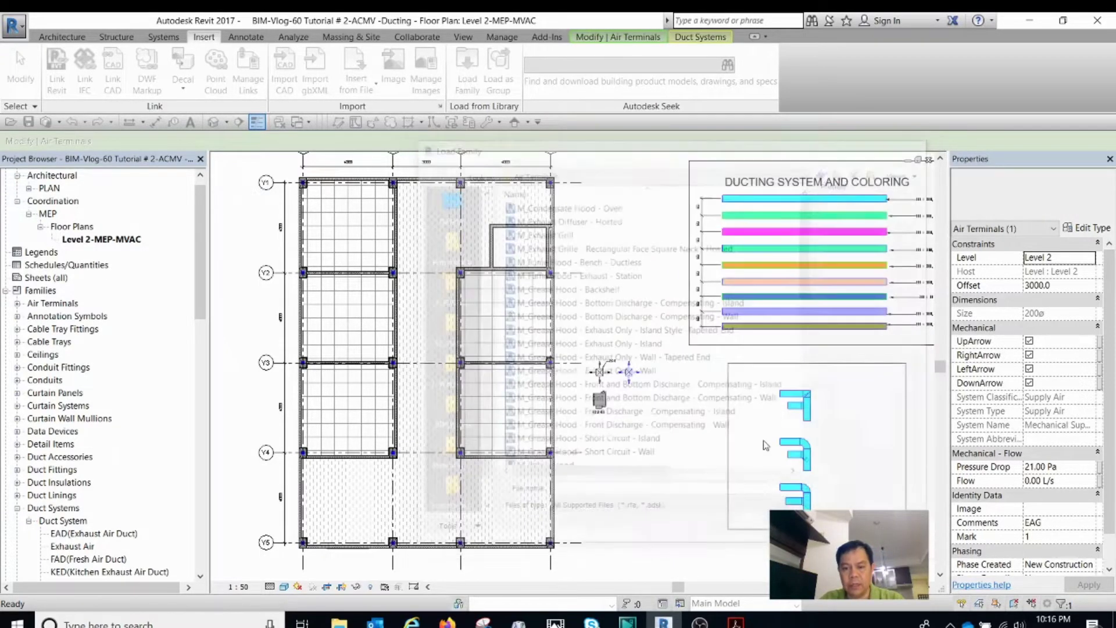
pyautogui.click(601, 373)
pyautogui.scroll(3, 607, 413)
pyautogui.scroll(-5, 608, 414)
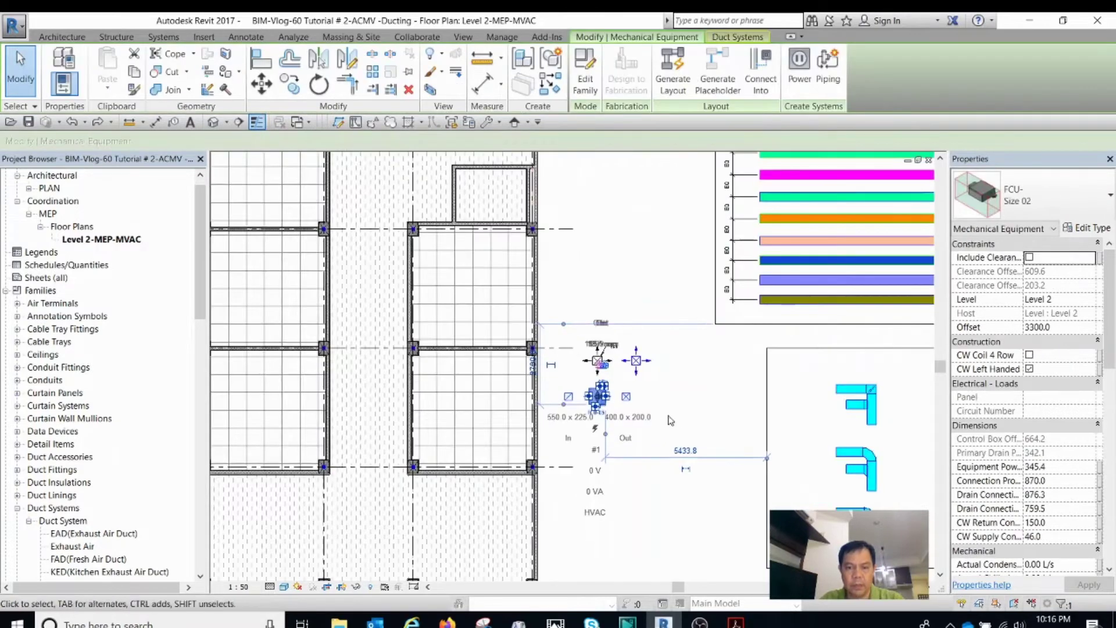
pyautogui.click(204, 36)
pyautogui.press('Escape')
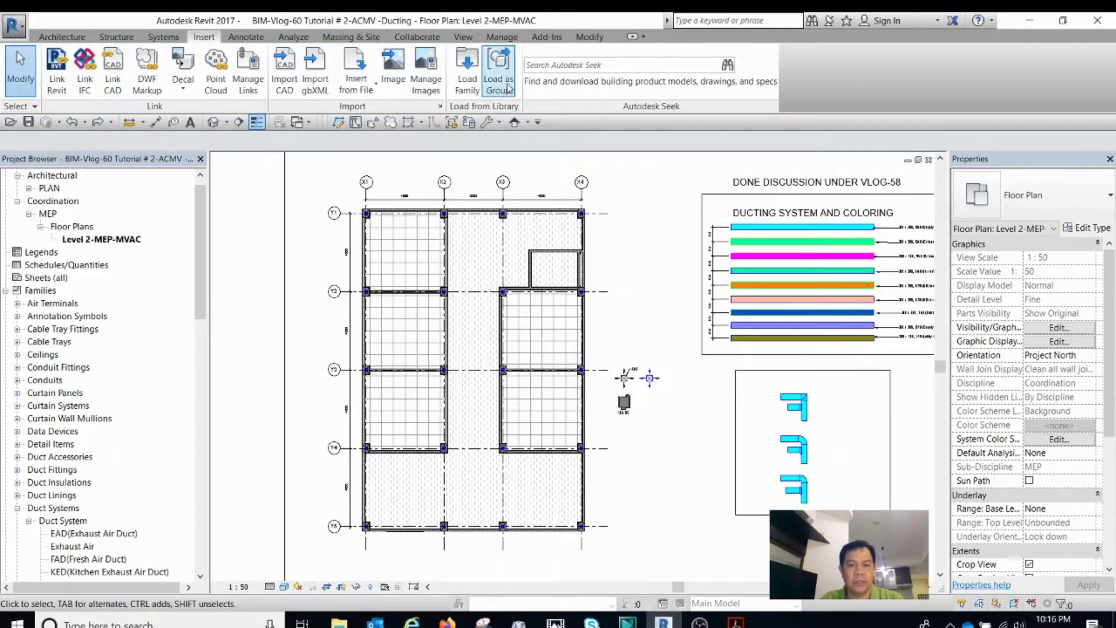
pyautogui.click(468, 69)
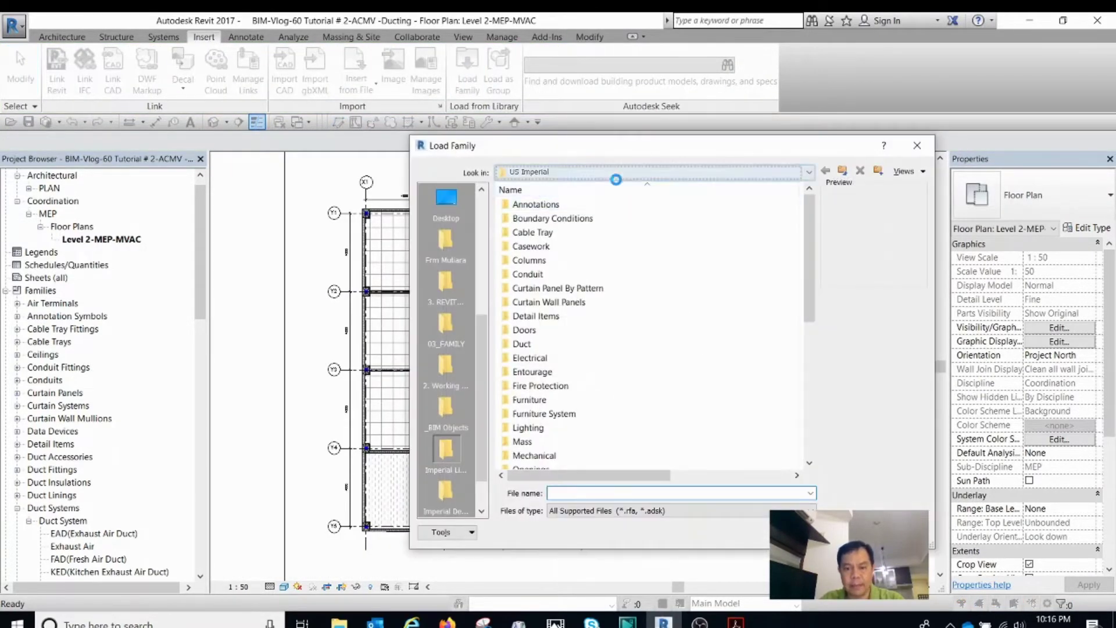
pyautogui.click(616, 172)
pyautogui.click(594, 256)
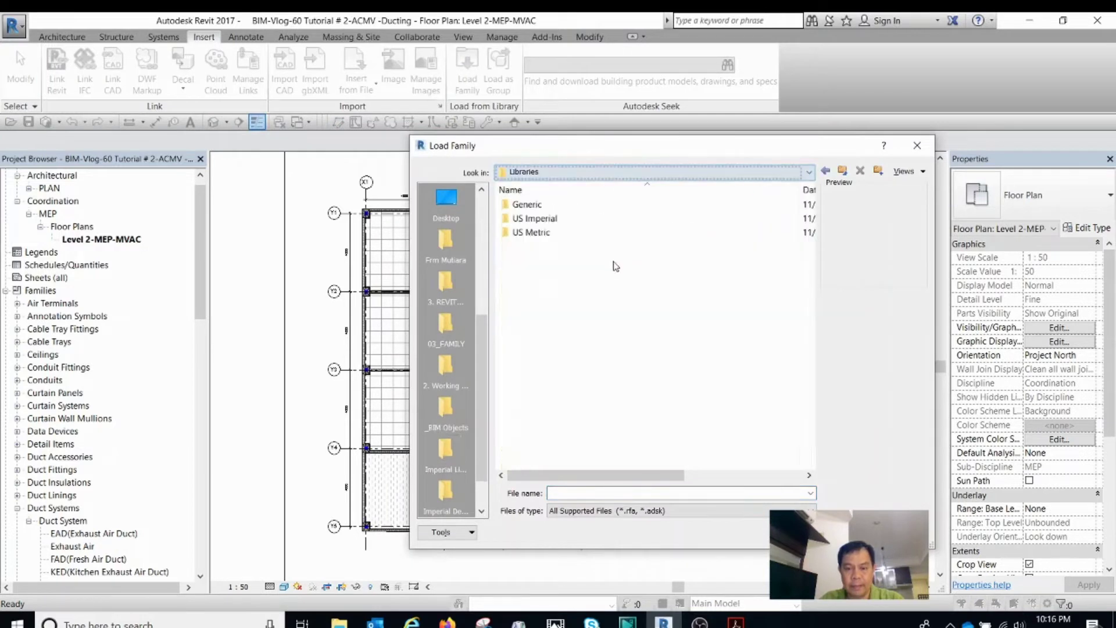
pyautogui.doubleClick(550, 236)
pyautogui.scroll(-2, 620, 271)
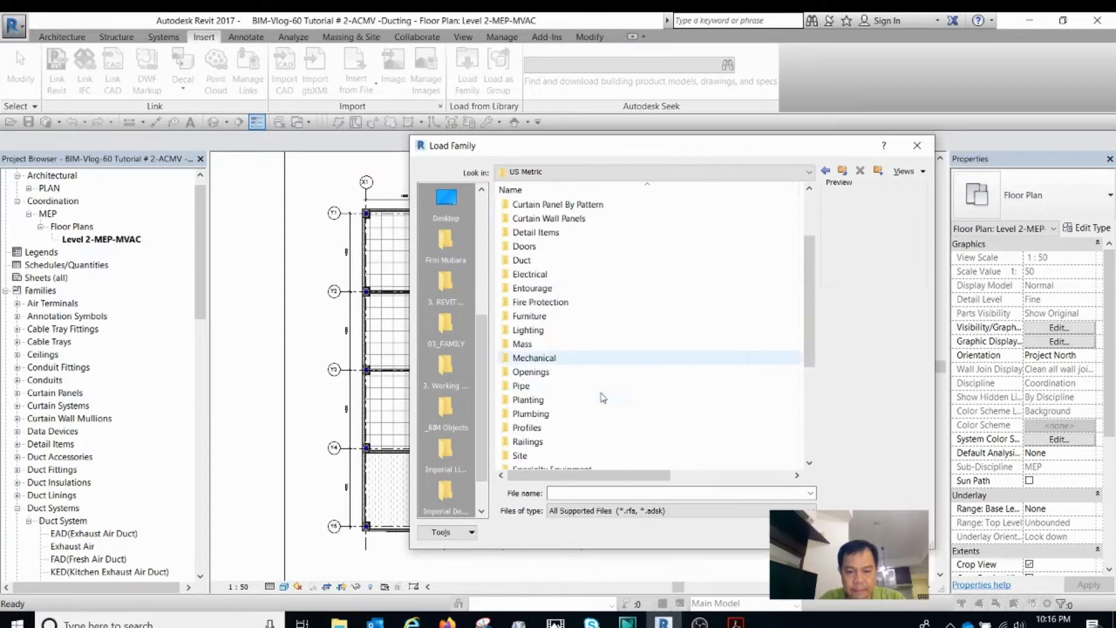
pyautogui.doubleClick(551, 366)
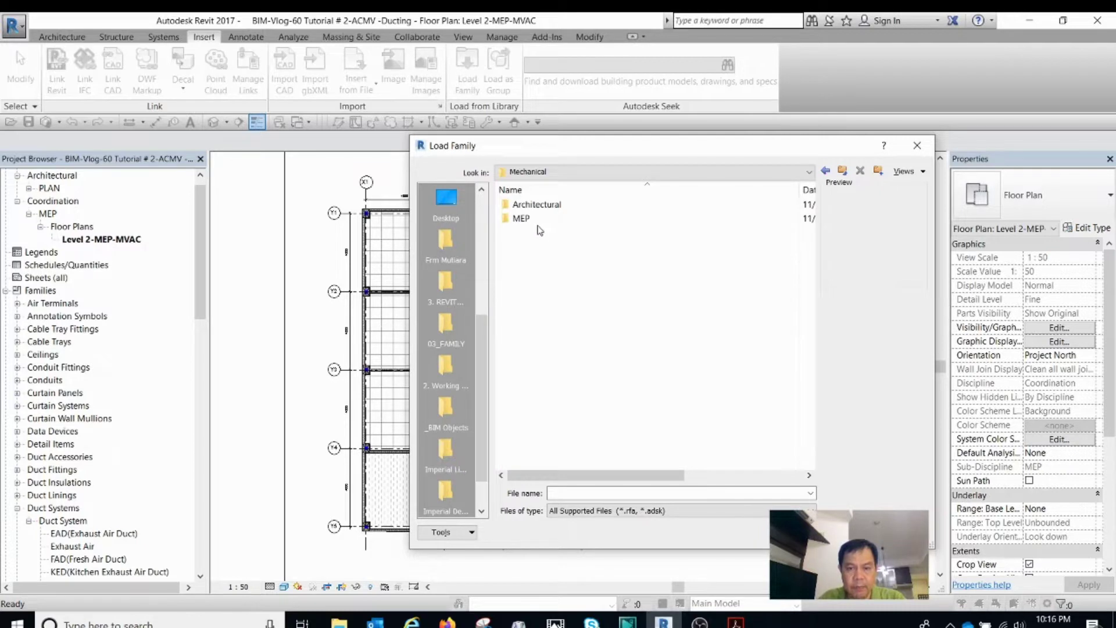
pyautogui.doubleClick(521, 218)
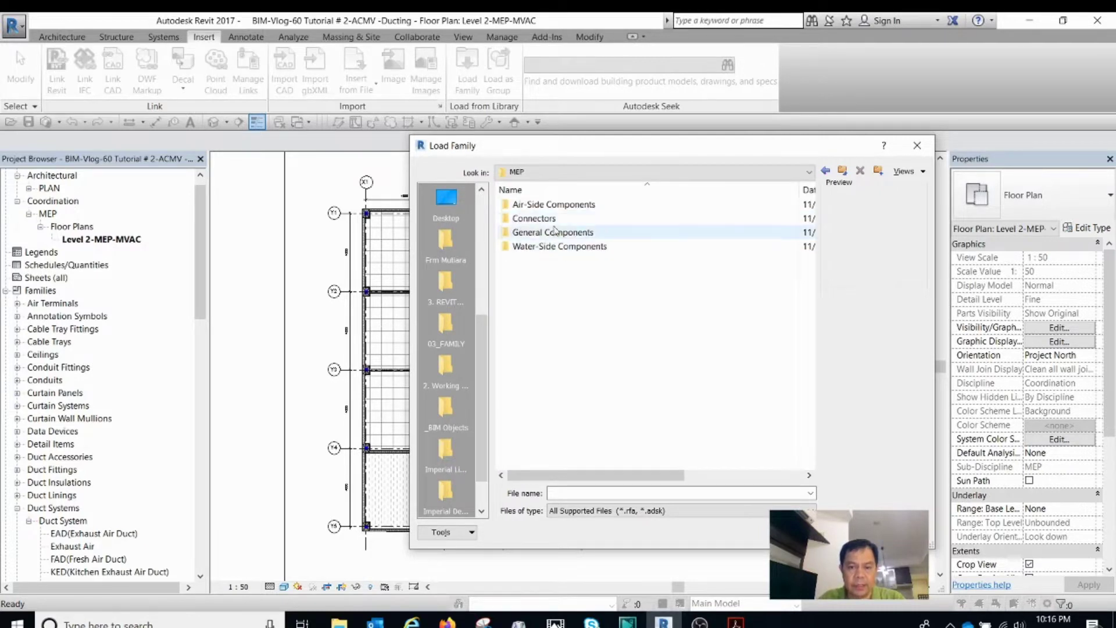
pyautogui.doubleClick(553, 206)
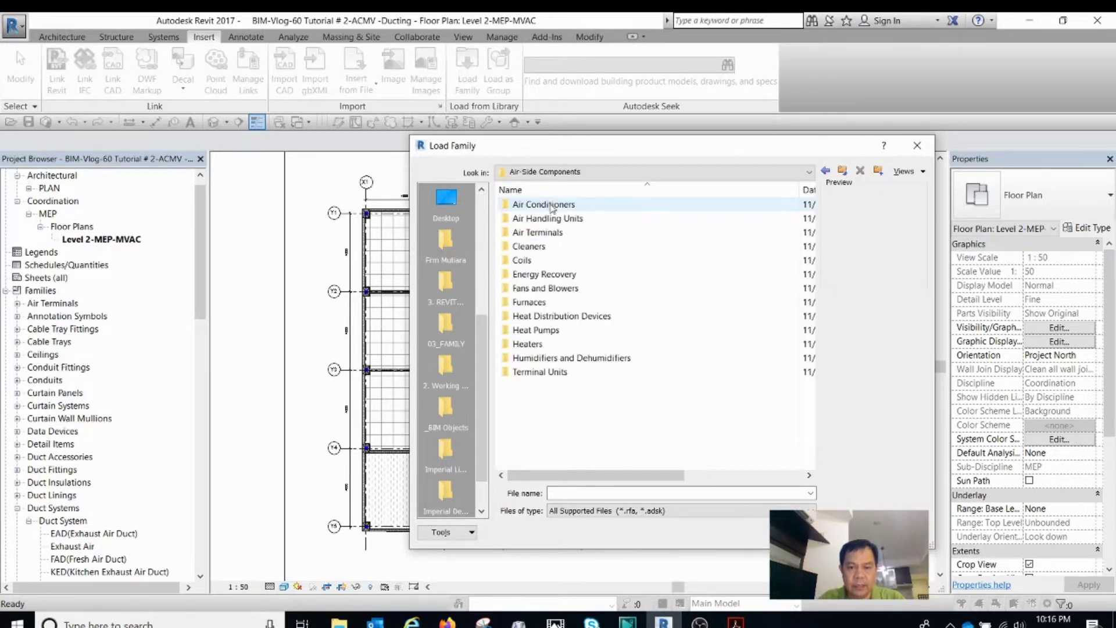
pyautogui.doubleClick(541, 373)
pyautogui.scroll(-3, 582, 301)
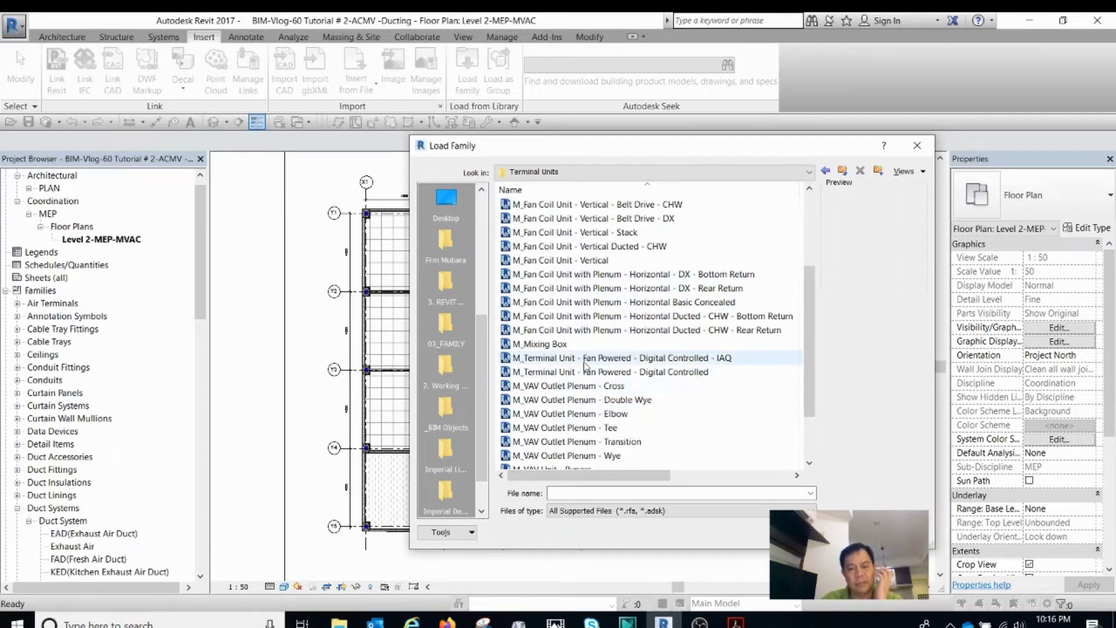
pyautogui.scroll(1, 599, 317)
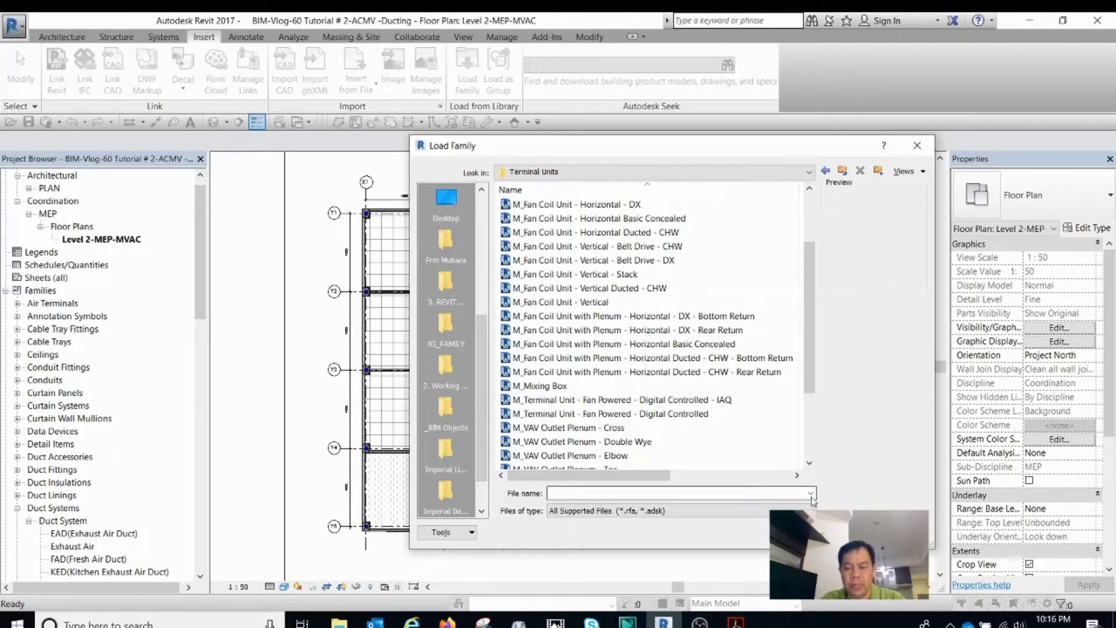
pyautogui.press('Escape')
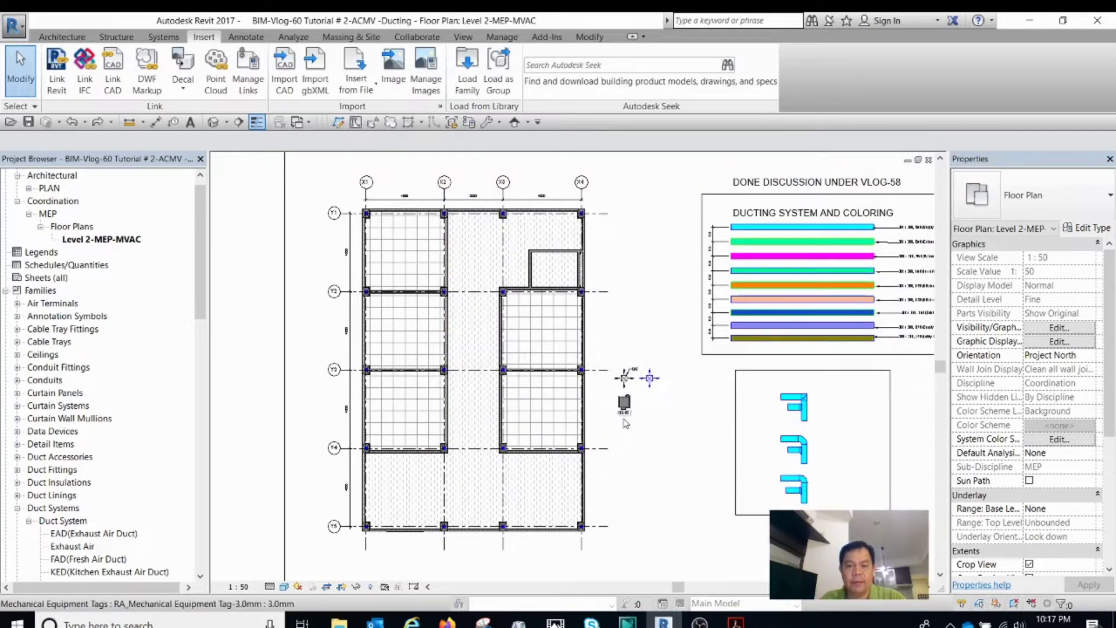
# Step: Draw a building section across the room between grids Y2 and Y3, extending its far clip
pyautogui.moveTo(613, 441); pyautogui.dragTo(669, 449, button='middle')
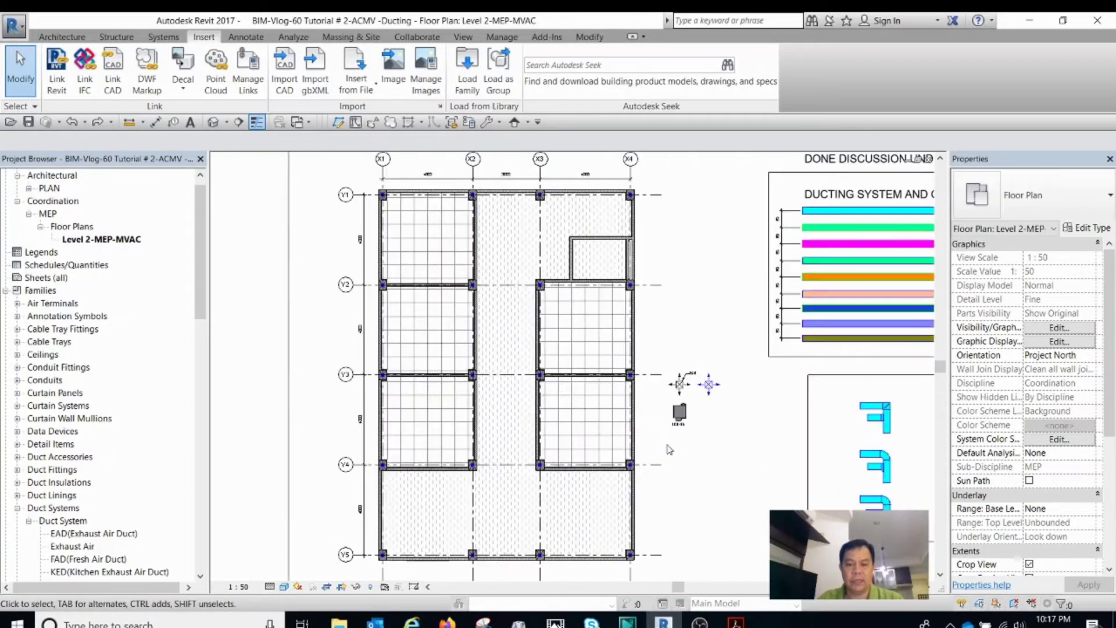
pyautogui.scroll(2, 604, 396)
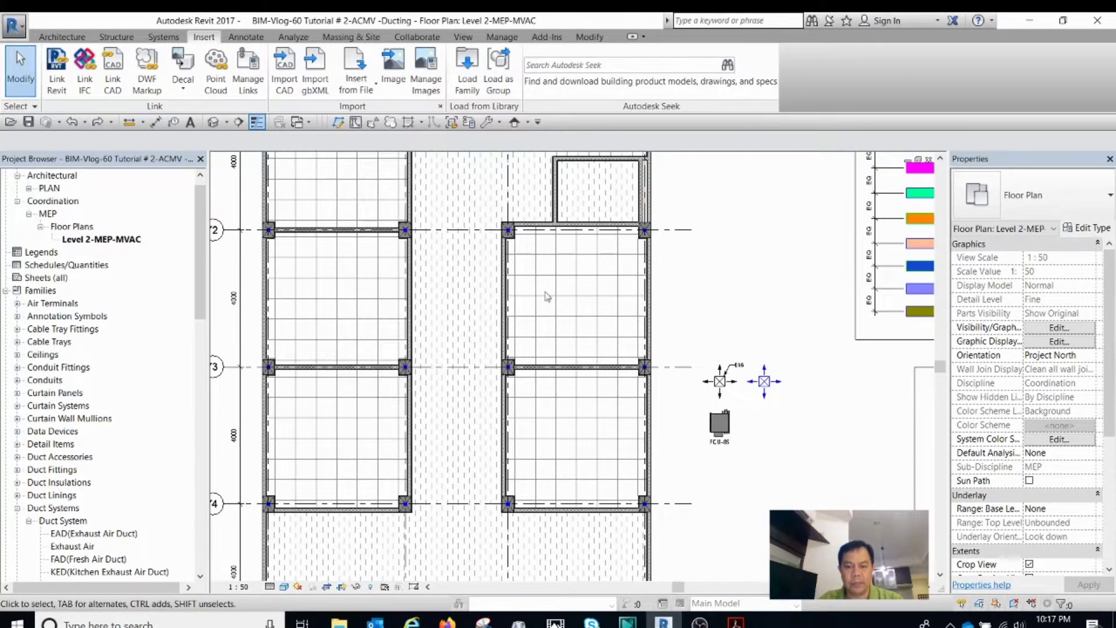
pyautogui.scroll(-2, 582, 314)
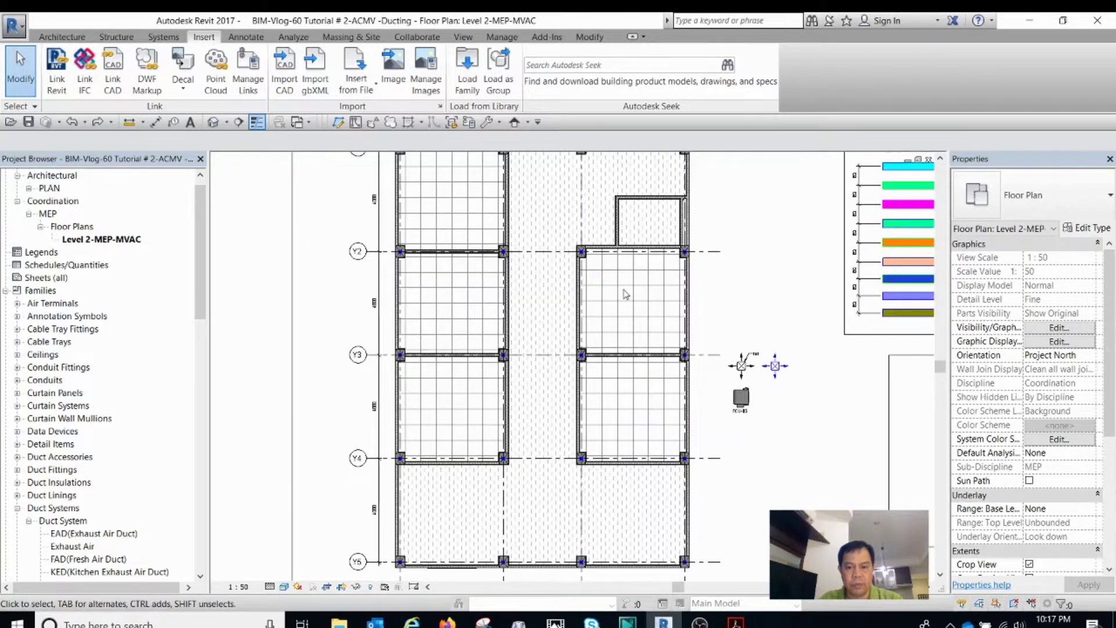
pyautogui.moveTo(623, 325); pyautogui.dragTo(624, 335, button='middle')
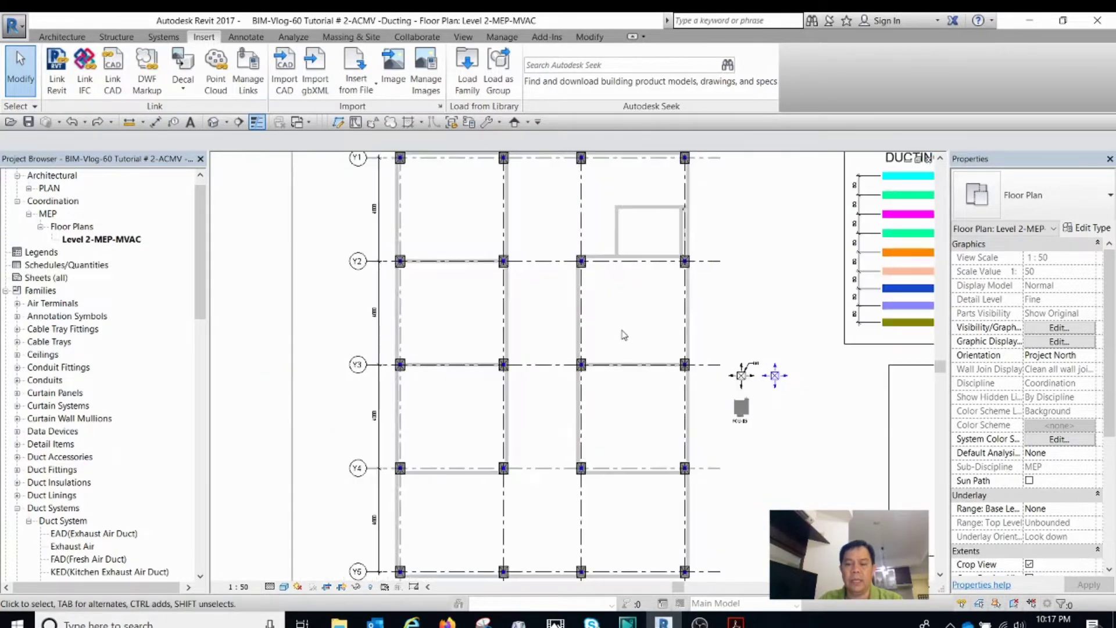
pyautogui.scroll(-3, 607, 328)
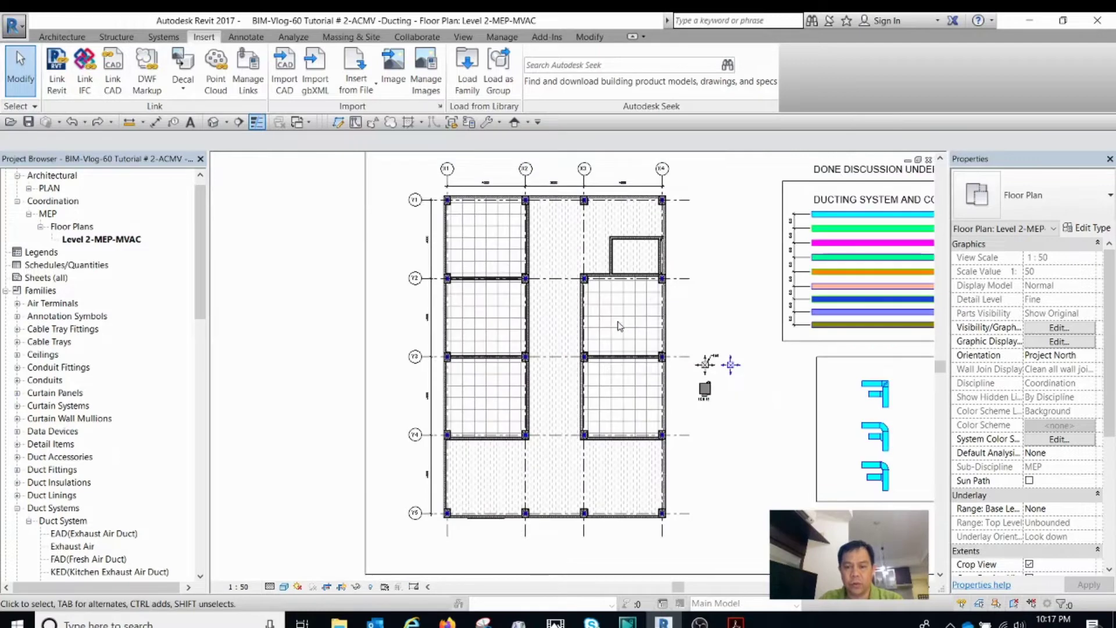
pyautogui.scroll(4, 620, 327)
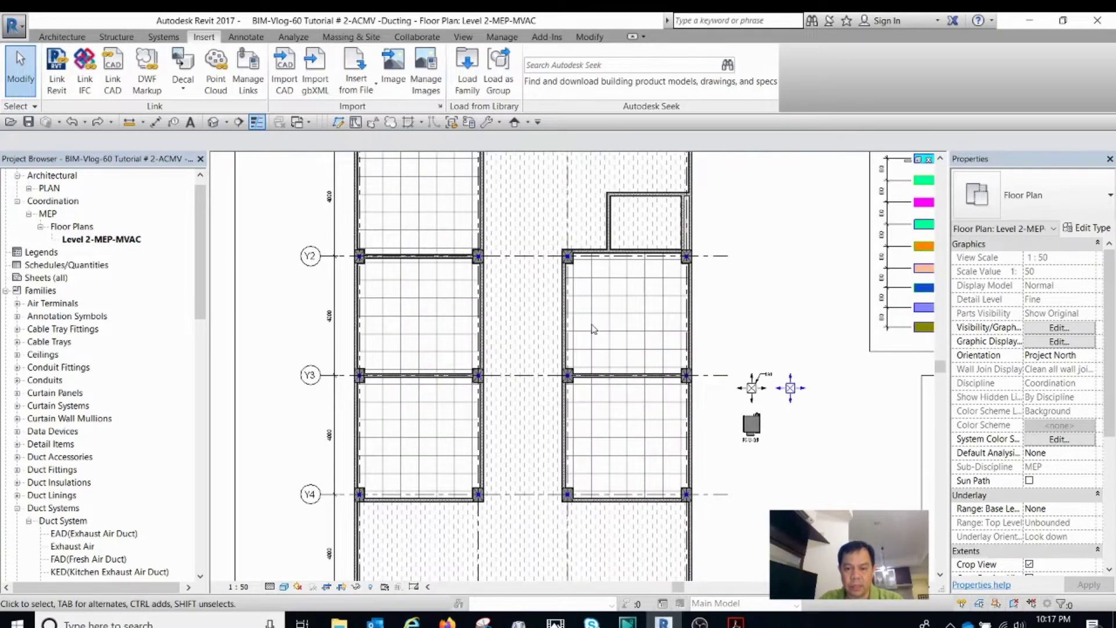
pyautogui.scroll(1, 593, 329)
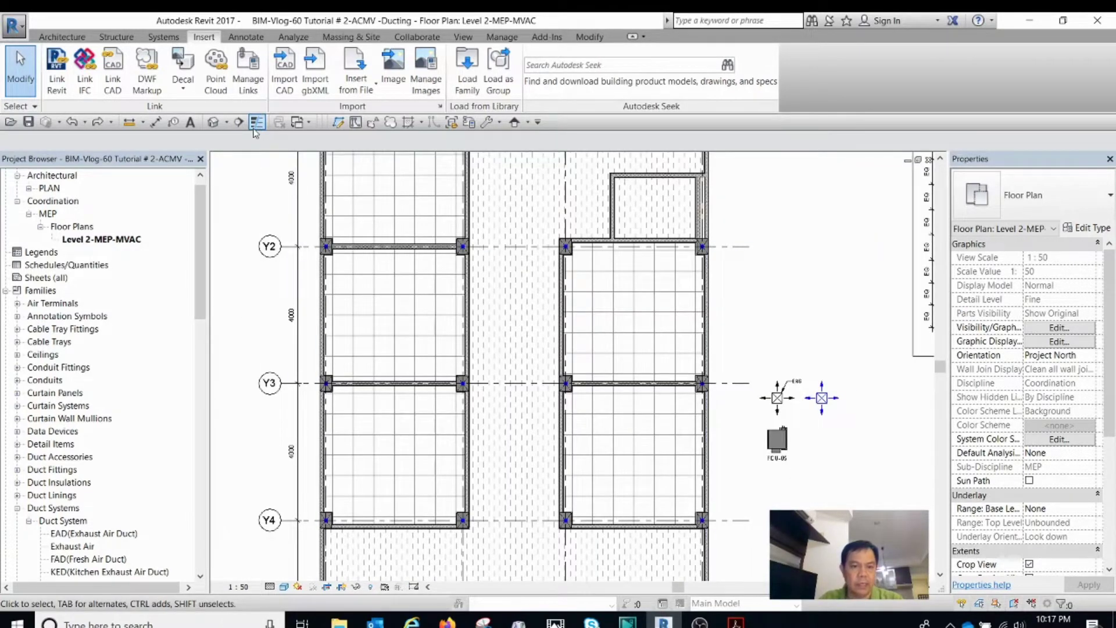
pyautogui.click(241, 123)
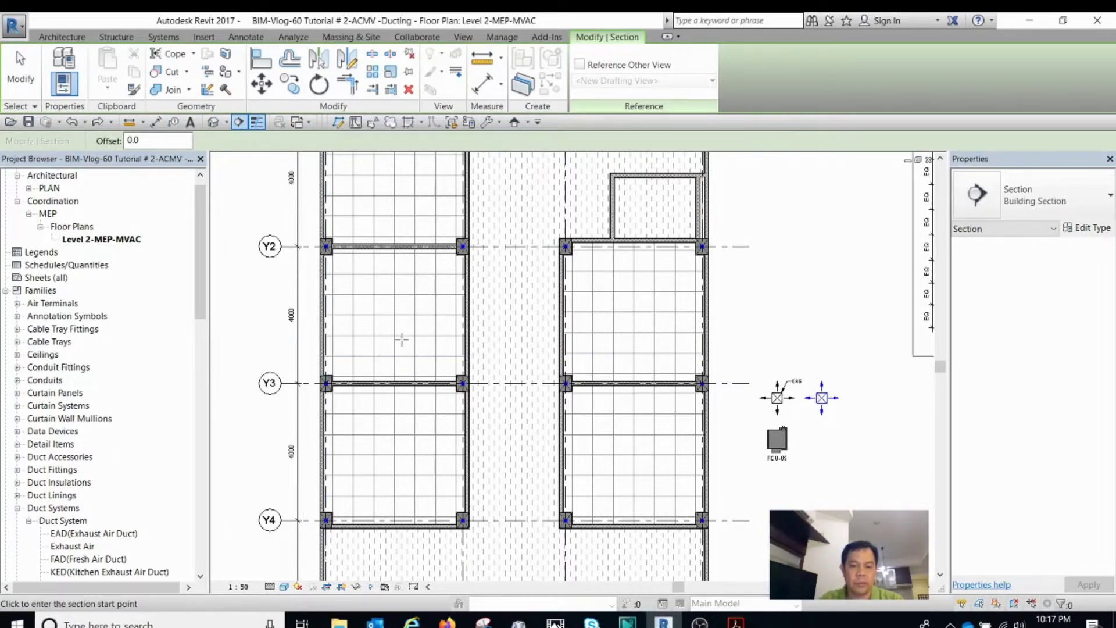
pyautogui.click(478, 340)
pyautogui.click(747, 340)
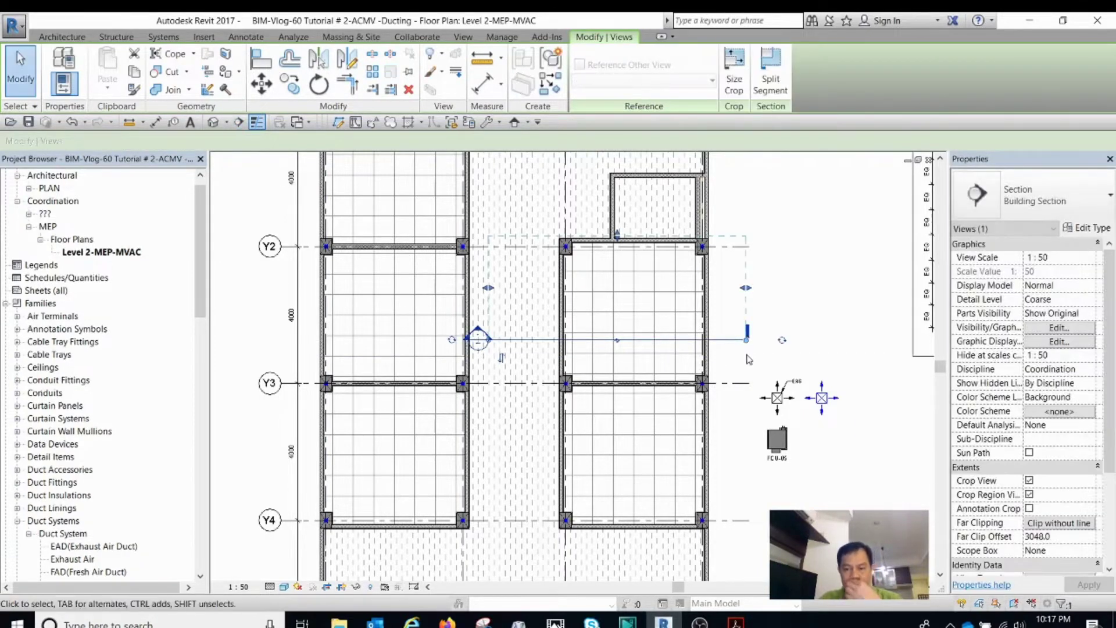
pyautogui.moveTo(619, 236); pyautogui.dragTo(623, 302)
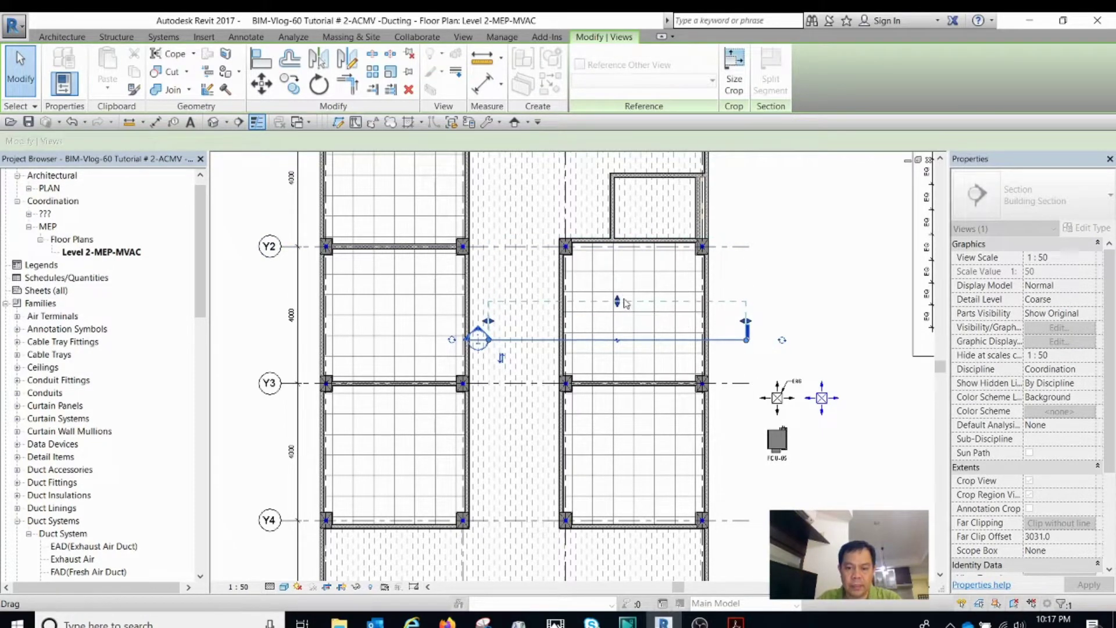
pyautogui.press('Escape')
# Step: Shift the section head to the right along the section line
pyautogui.scroll(1, 498, 355)
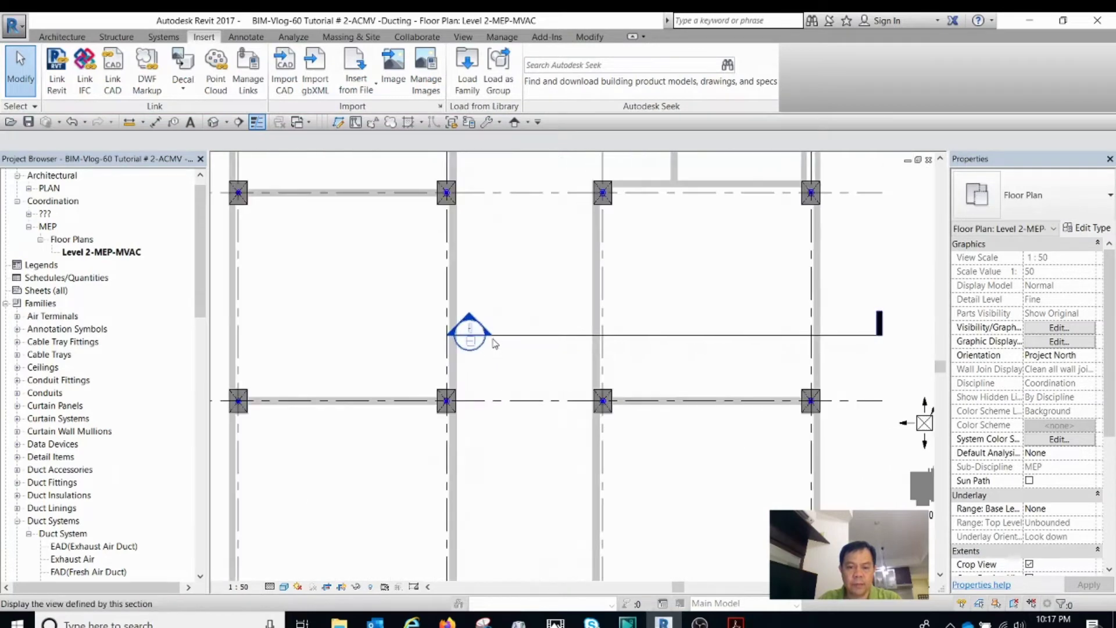
pyautogui.click(478, 339)
pyautogui.scroll(3, 478, 339)
pyautogui.moveTo(478, 339); pyautogui.dragTo(526, 339)
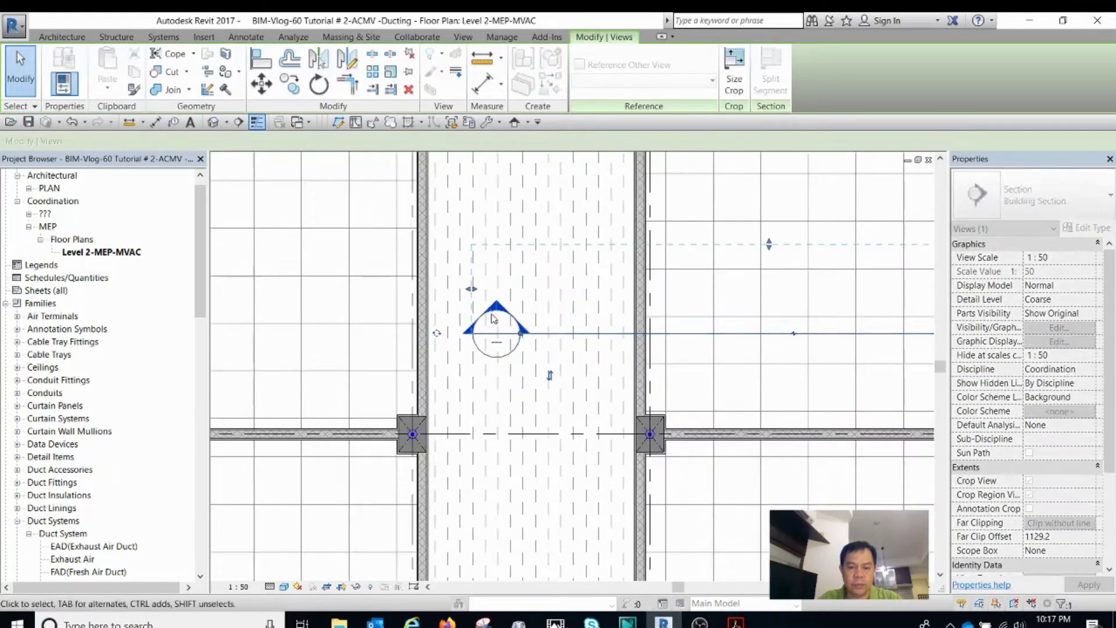
pyautogui.press('Escape')
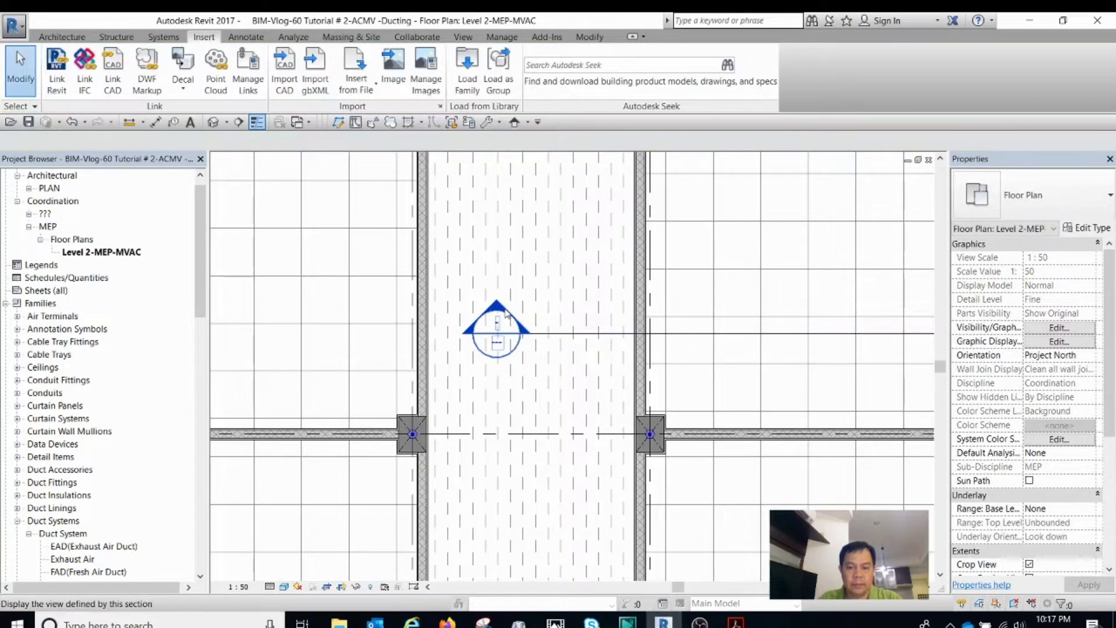
# Step: Open Section 1 and raise the crop region's bottom edge to hide Level 1
pyautogui.doubleClick(506, 314)
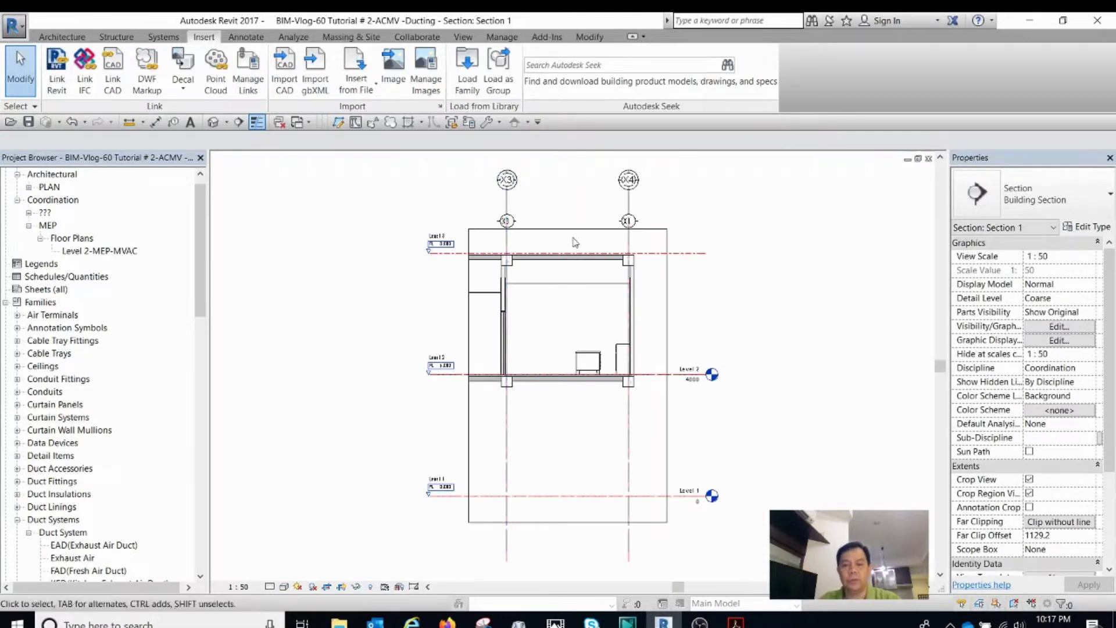
pyautogui.click(568, 229)
pyautogui.moveTo(568, 522); pyautogui.dragTo(568, 431)
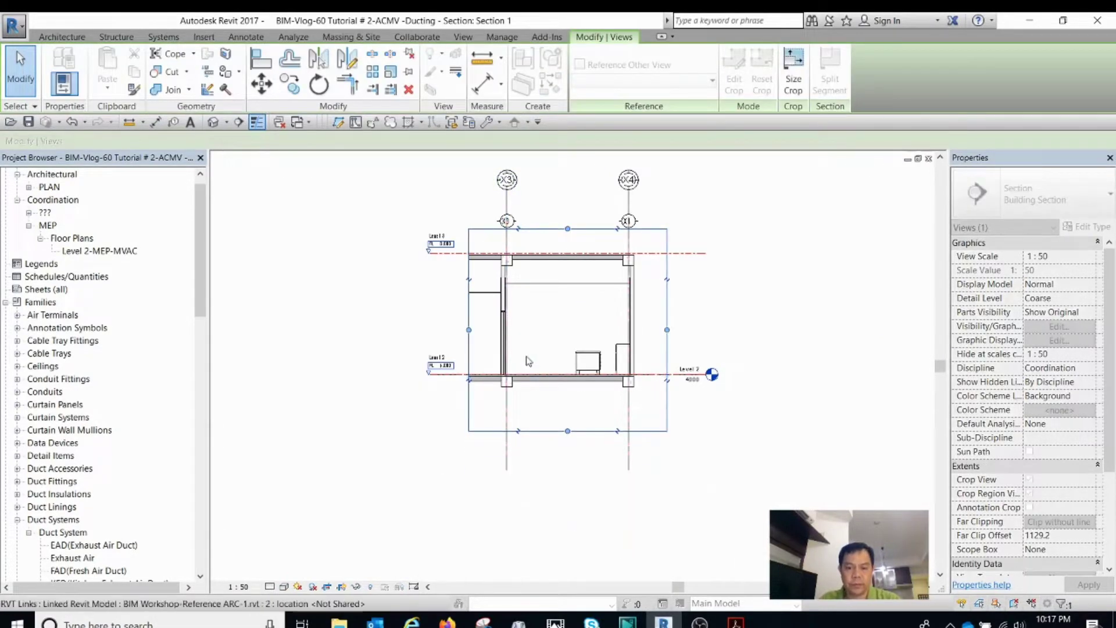
pyautogui.scroll(2, 527, 349)
pyautogui.press('Escape')
pyautogui.click(557, 257)
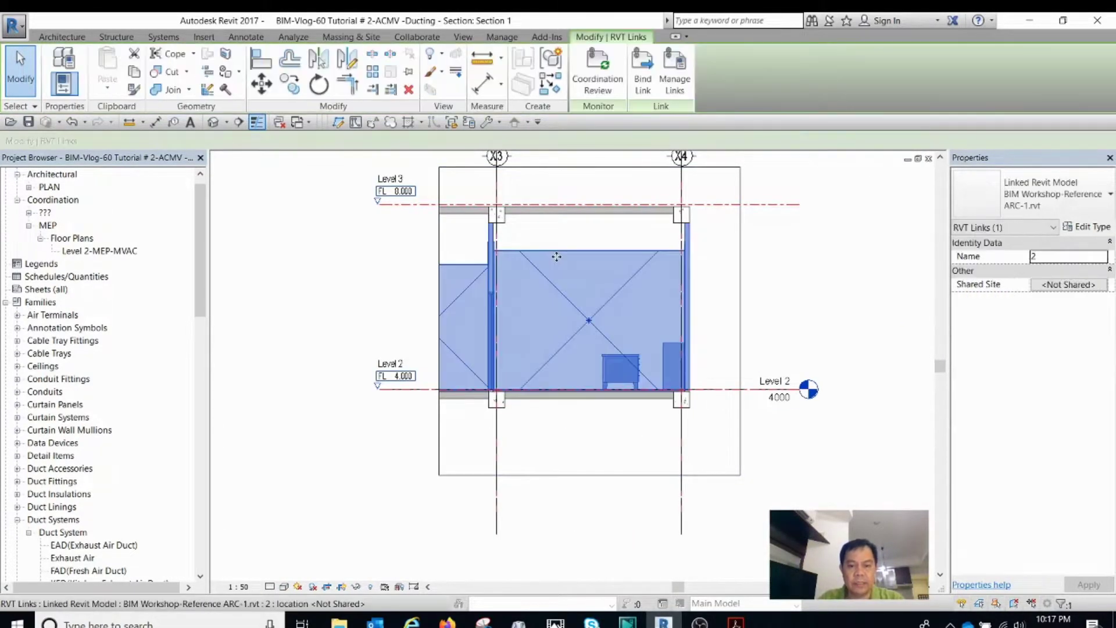
pyautogui.scroll(1, 557, 256)
pyautogui.press('Escape')
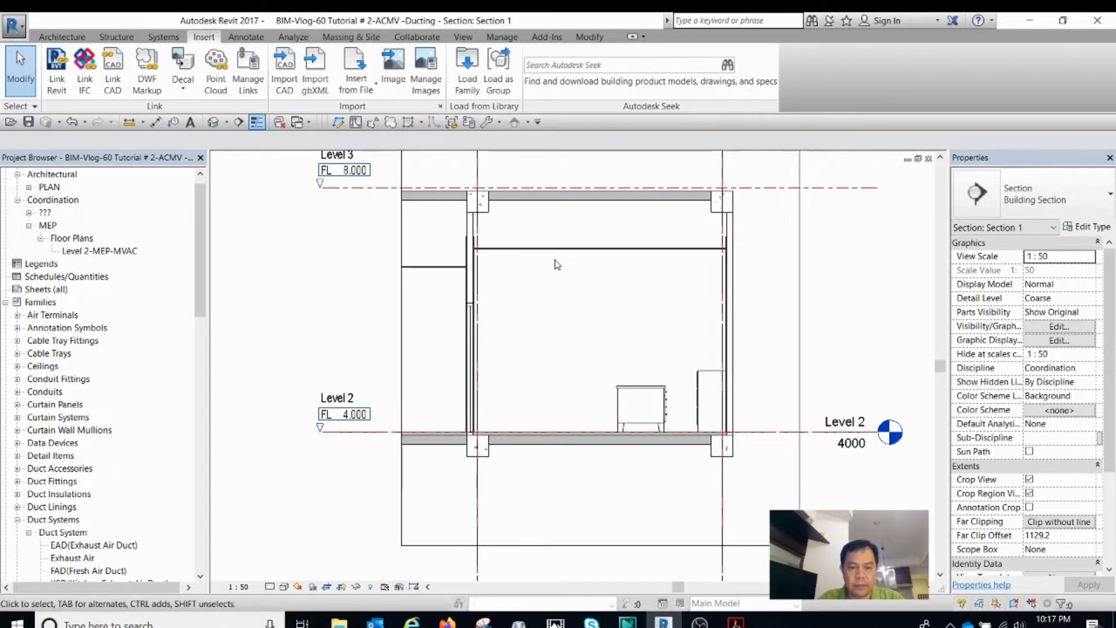
pyautogui.scroll(1, 554, 258)
# Step: Dimension the 3000 height from the Level 2 floor to the ceiling using DI
pyautogui.press('d')
pyautogui.press('i')
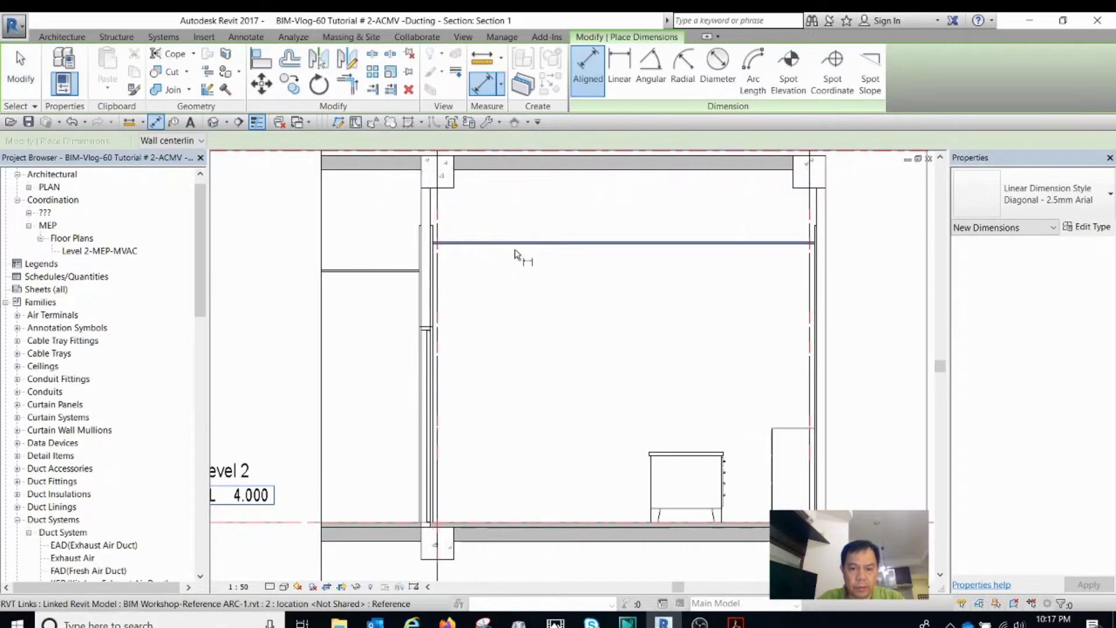
pyautogui.scroll(2, 515, 254)
pyautogui.scroll(-3, 567, 256)
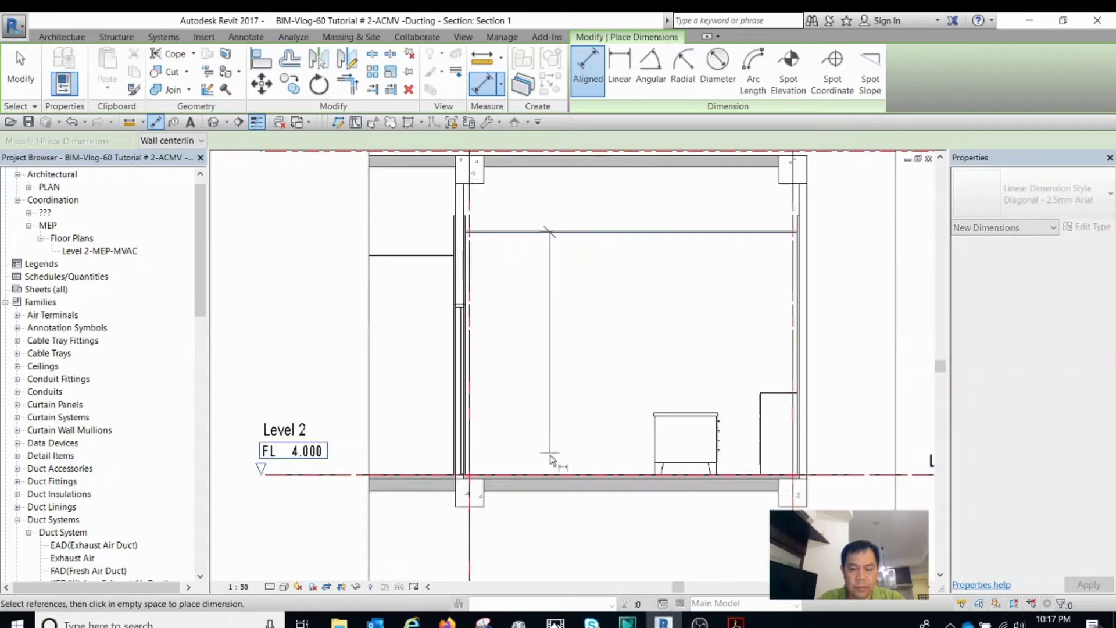
pyautogui.click(547, 474)
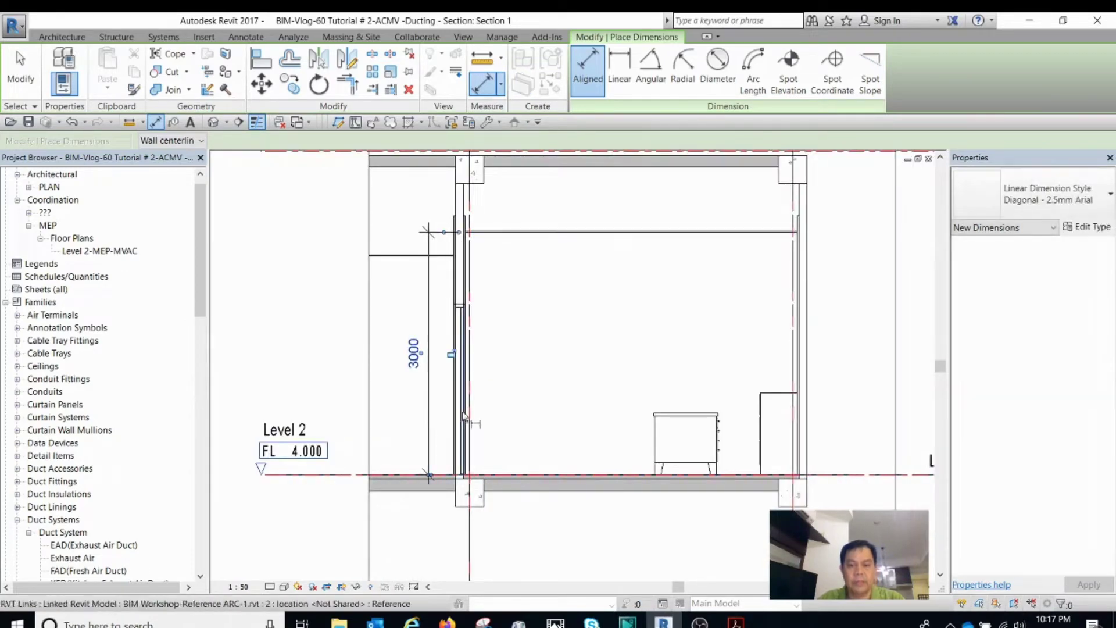
pyautogui.moveTo(504, 184); pyautogui.dragTo(515, 219, button='middle')
pyautogui.scroll(3, 514, 220)
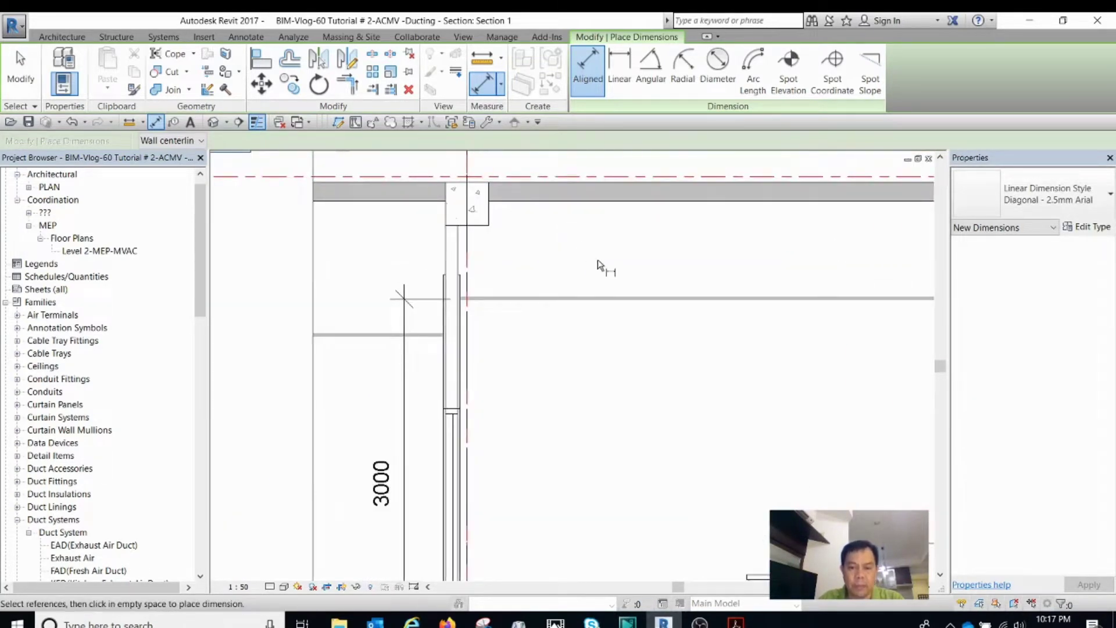
pyautogui.press('Escape')
pyautogui.press('Escape')
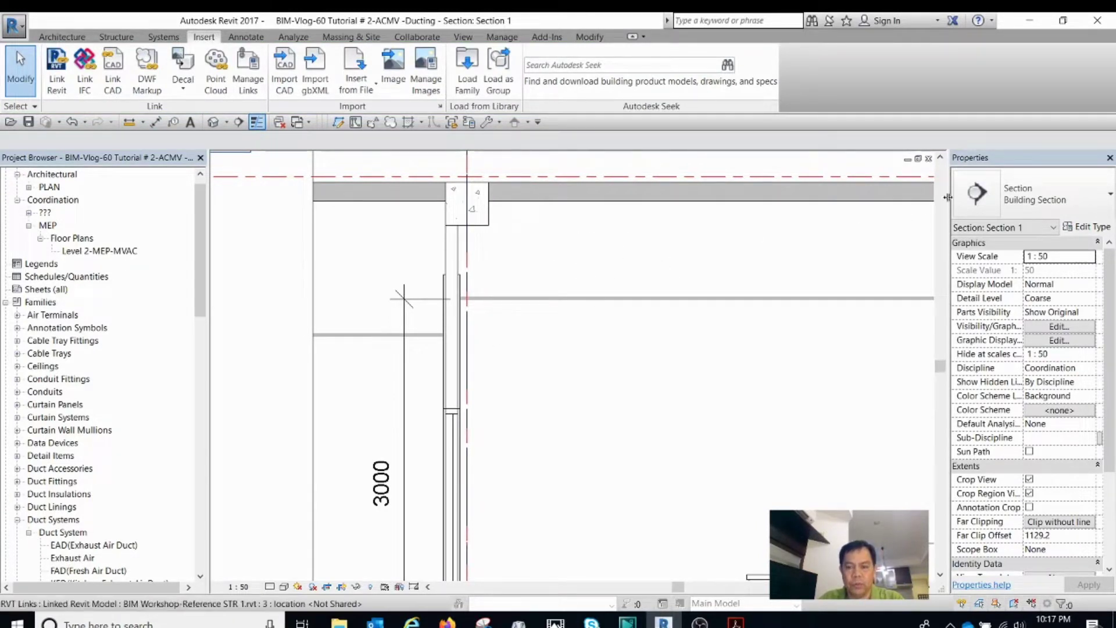
pyautogui.scroll(-5, 667, 309)
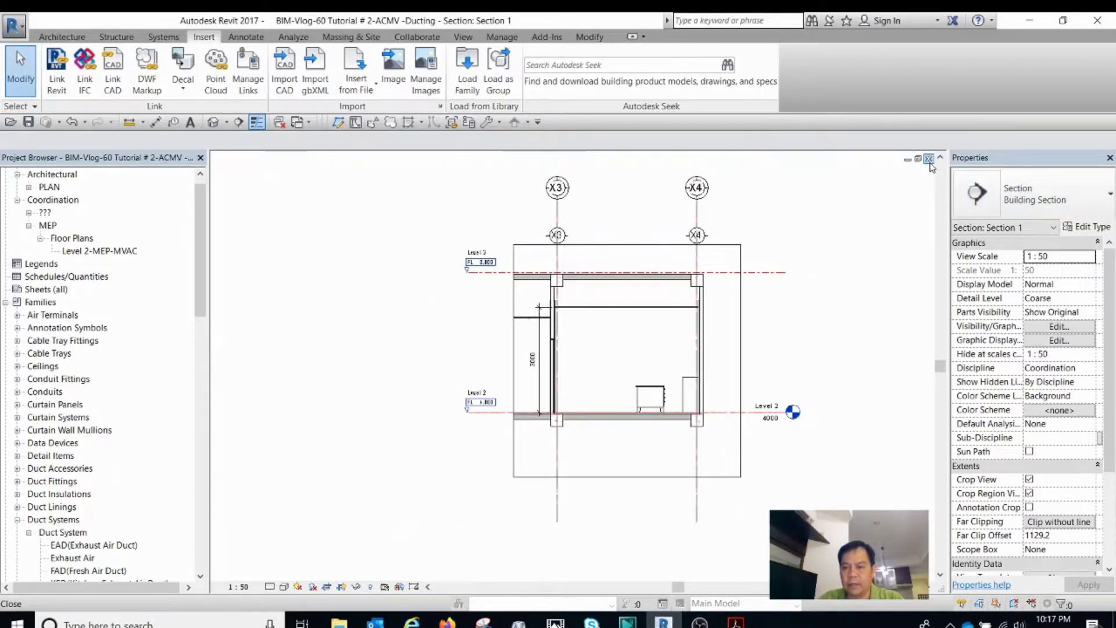
# Step: Back on the Level 2 plan, change the supply diffuser tag's comment from EAG to SAG
pyautogui.click(929, 159)
pyautogui.scroll(-5, 671, 375)
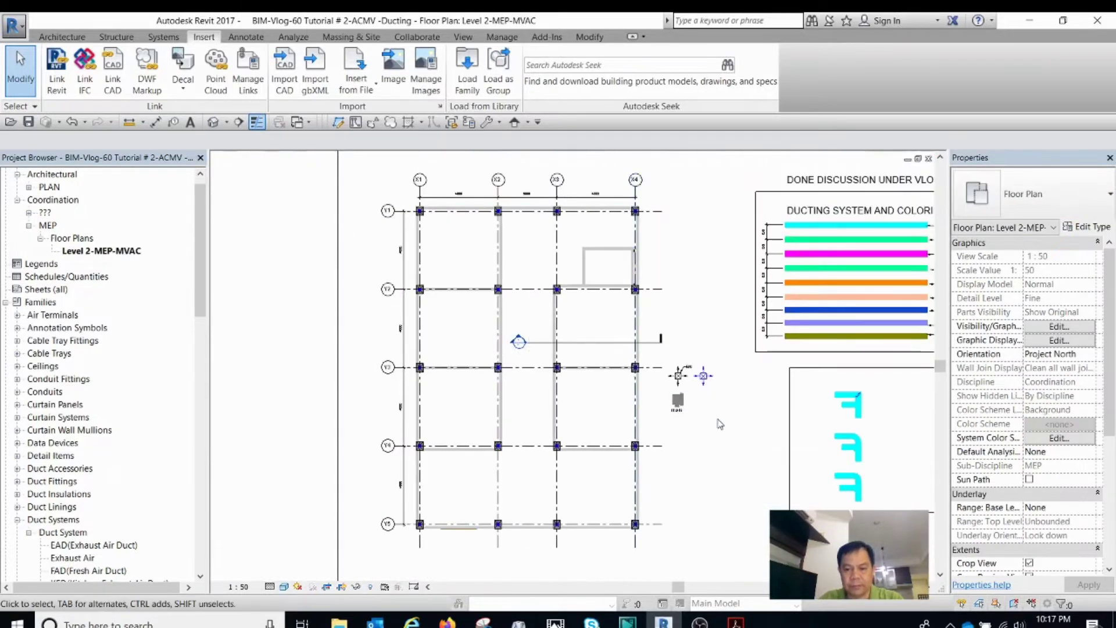
pyautogui.scroll(3, 664, 404)
pyautogui.scroll(2, 669, 396)
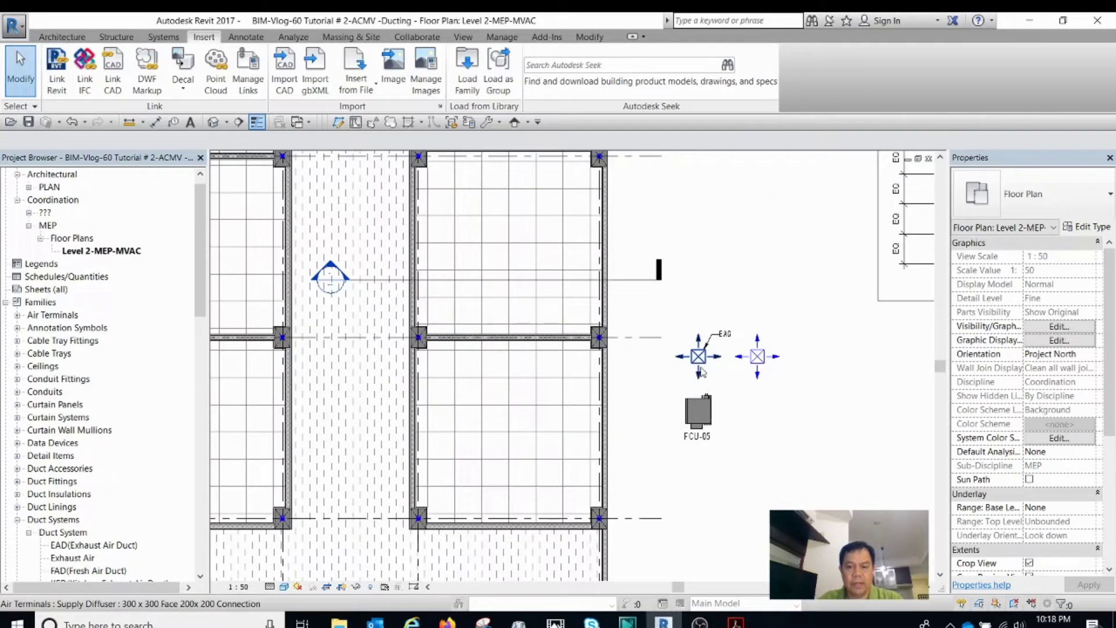
pyautogui.moveTo(495, 225); pyautogui.dragTo(520, 270, button='middle')
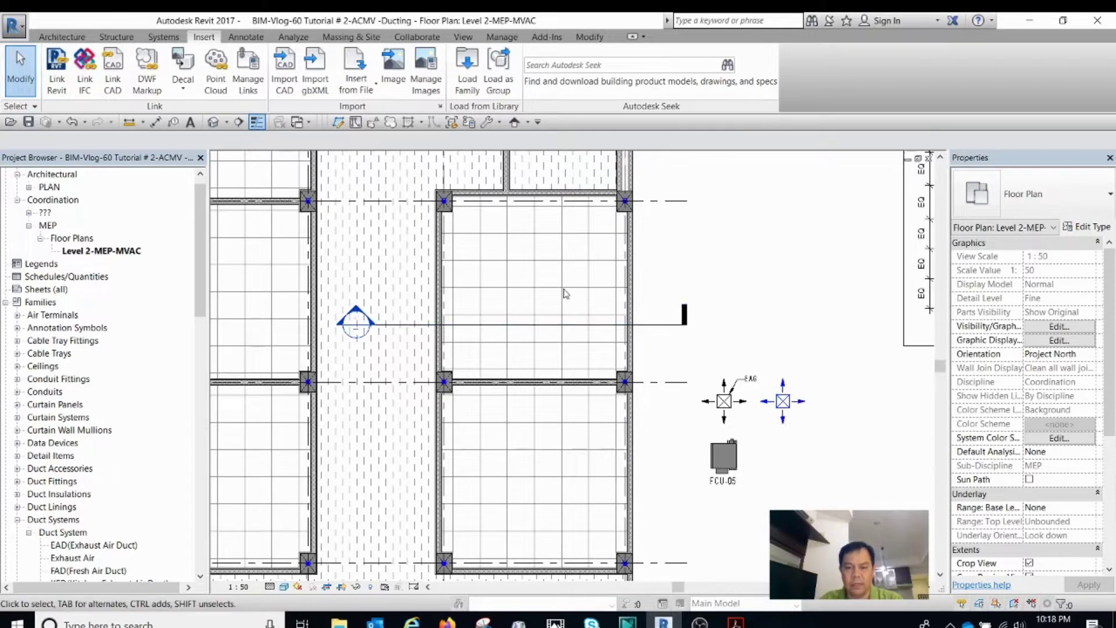
pyautogui.scroll(2, 707, 373)
pyautogui.click(780, 398)
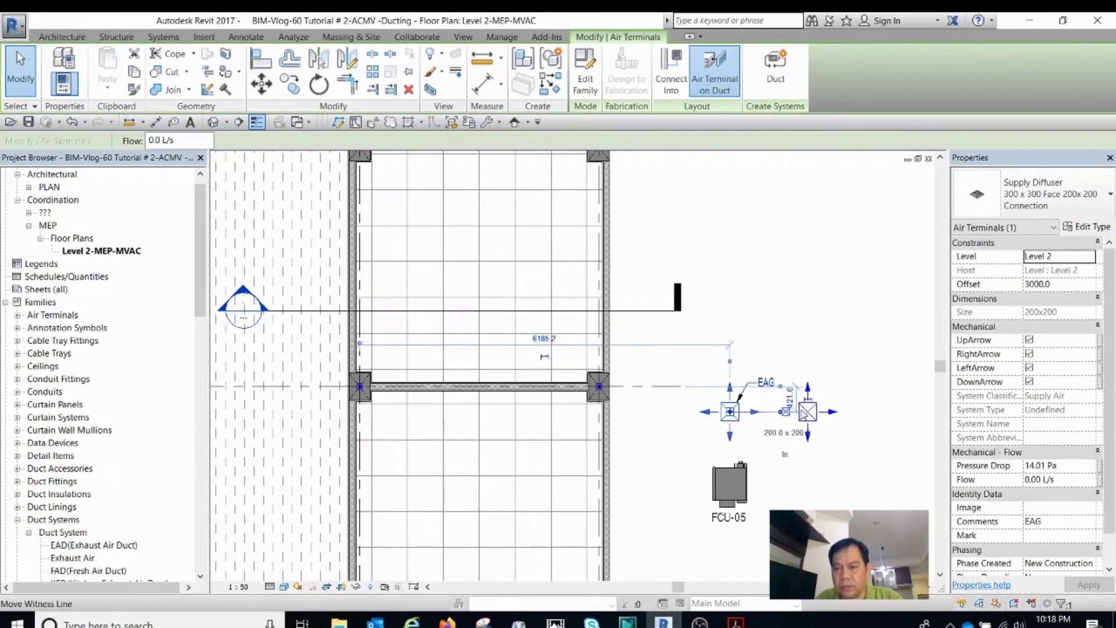
pyautogui.scroll(3, 780, 399)
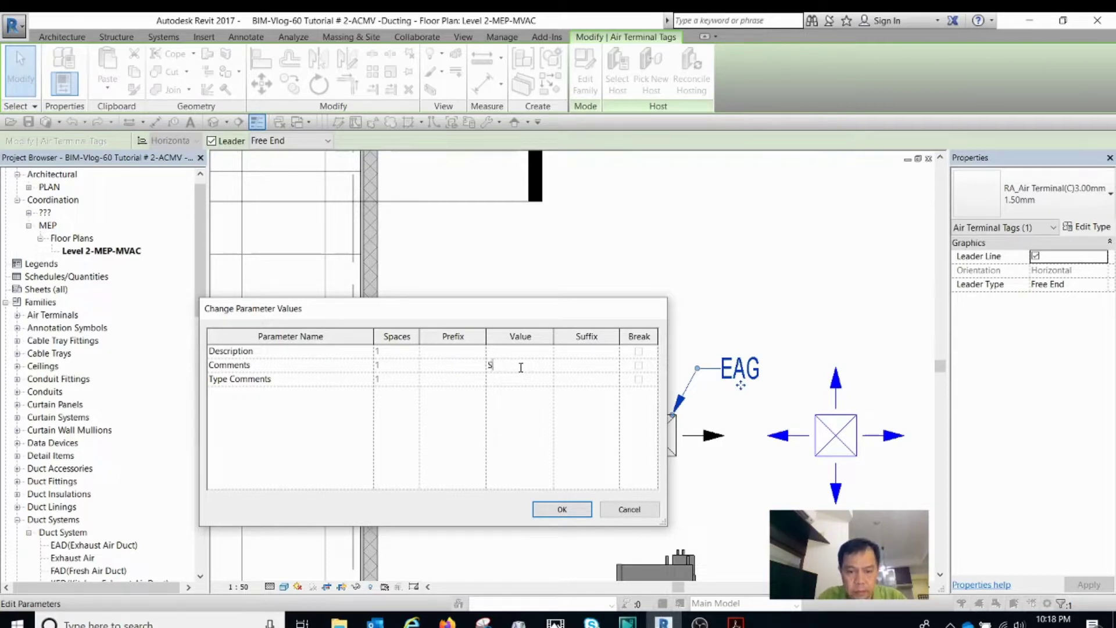
pyautogui.click(562, 510)
pyautogui.scroll(-5, 655, 349)
pyautogui.press('Escape')
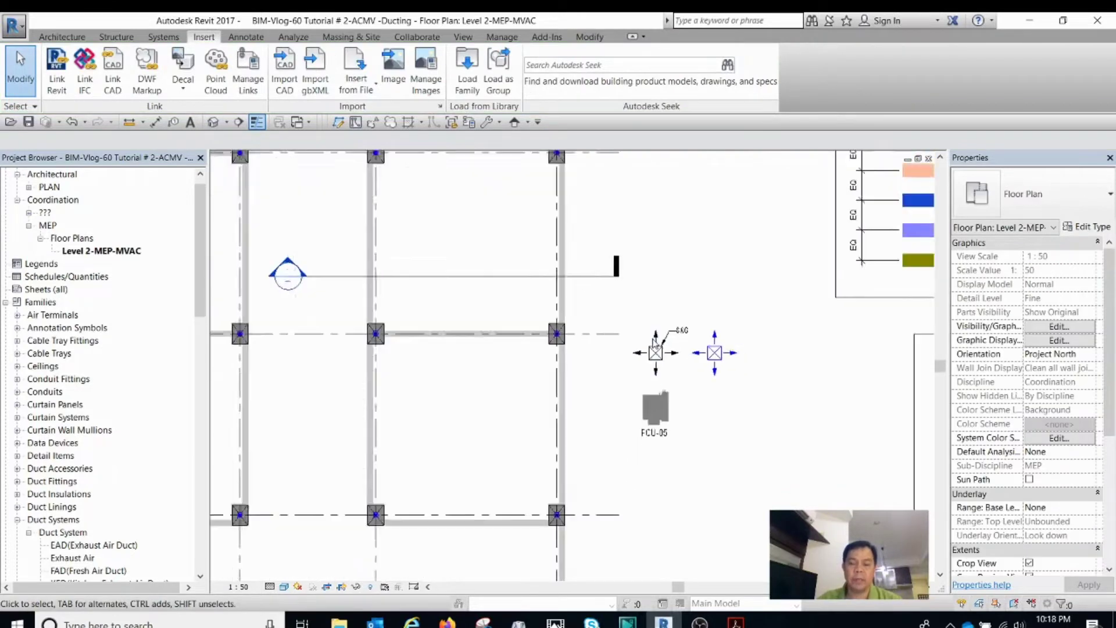
# Step: Select the supply diffuser near FCU-05 to verify its SAG comment
pyautogui.scroll(4, 655, 343)
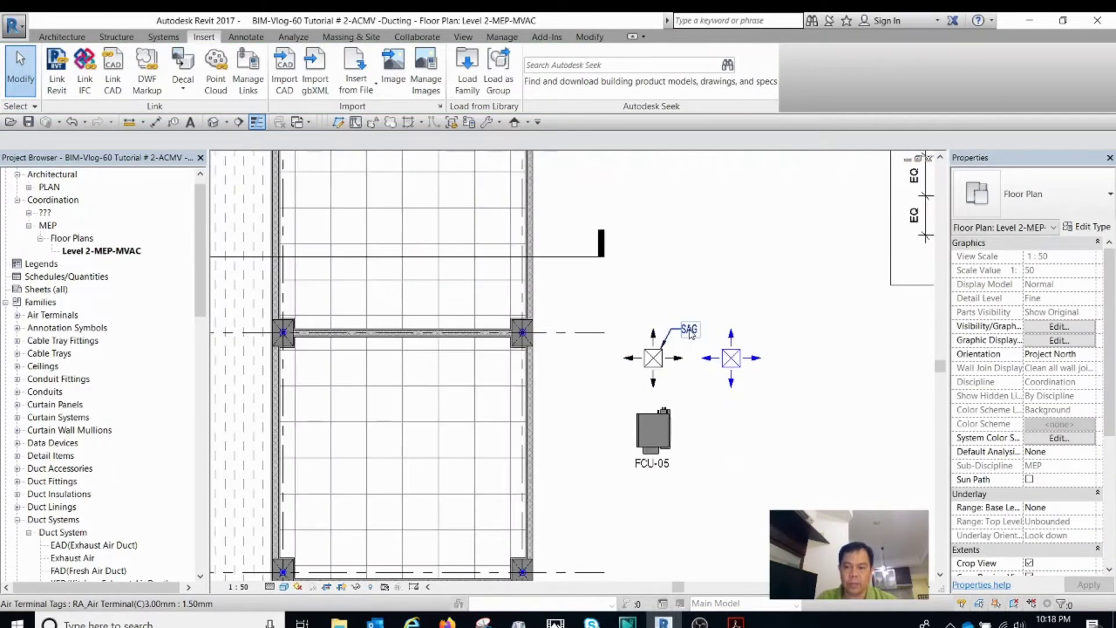
pyautogui.scroll(-2, 691, 336)
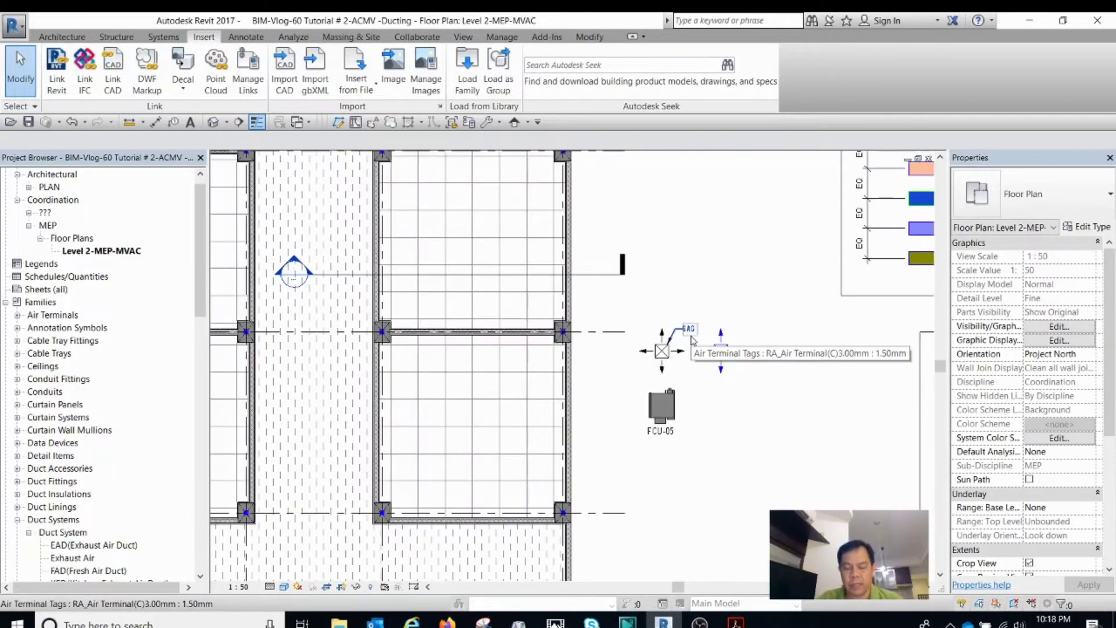
pyautogui.scroll(-4, 692, 342)
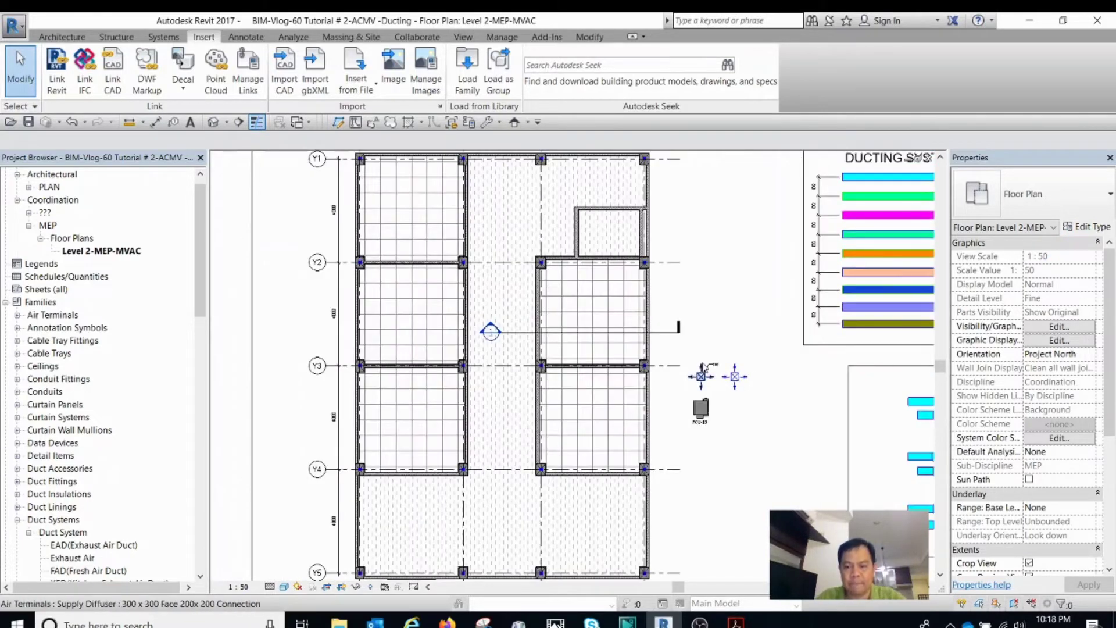
pyautogui.scroll(-1, 718, 407)
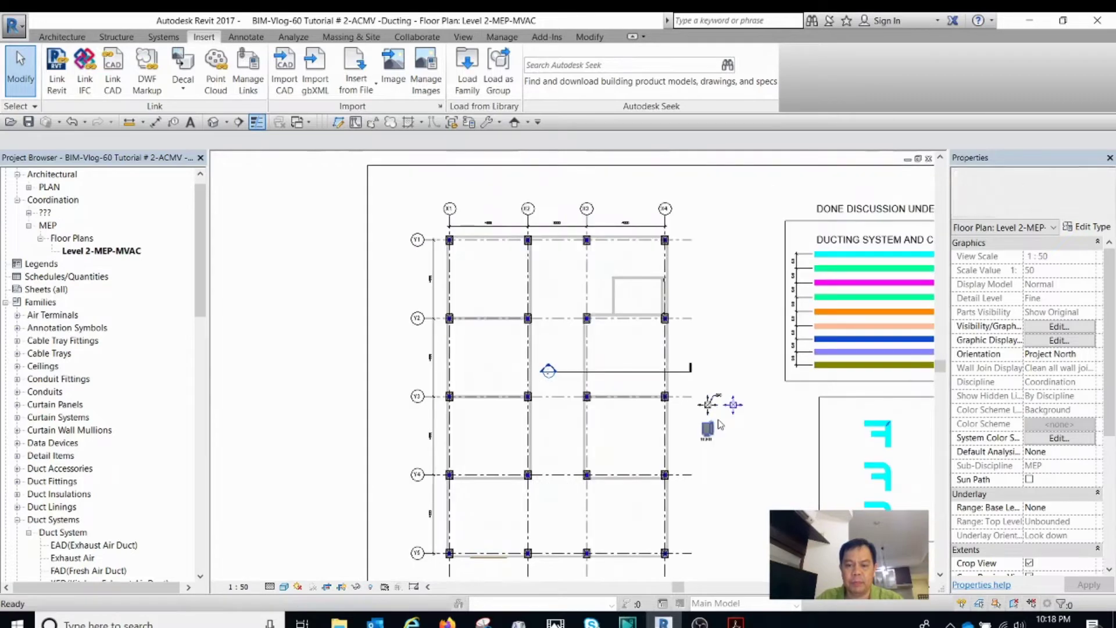
pyautogui.scroll(4, 720, 424)
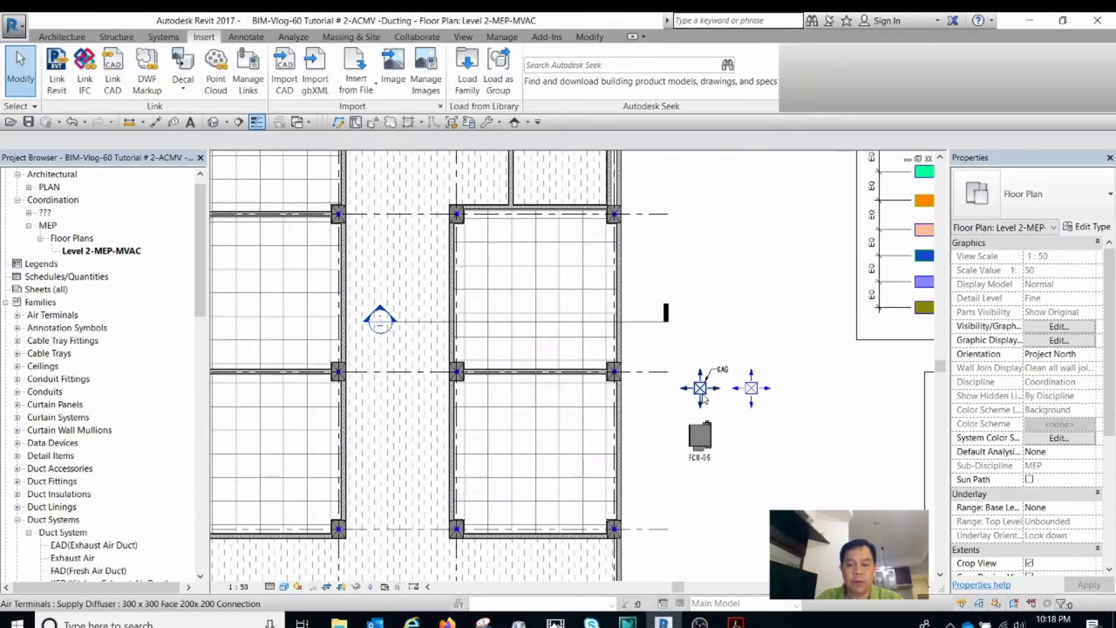
pyautogui.click(702, 395)
pyautogui.scroll(2, 703, 399)
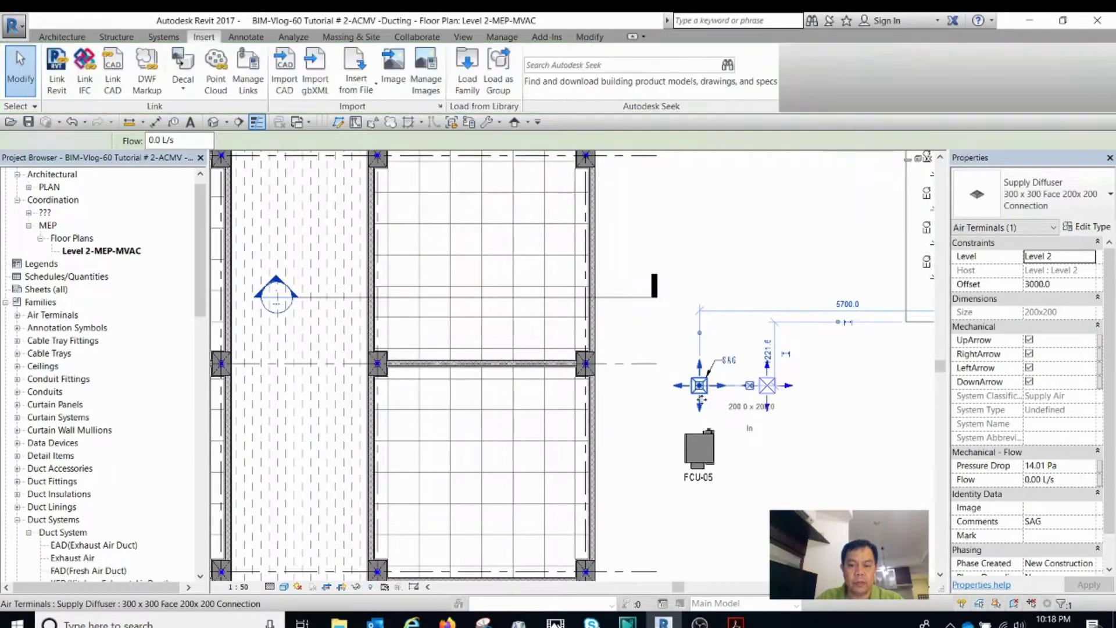
pyautogui.press('Escape')
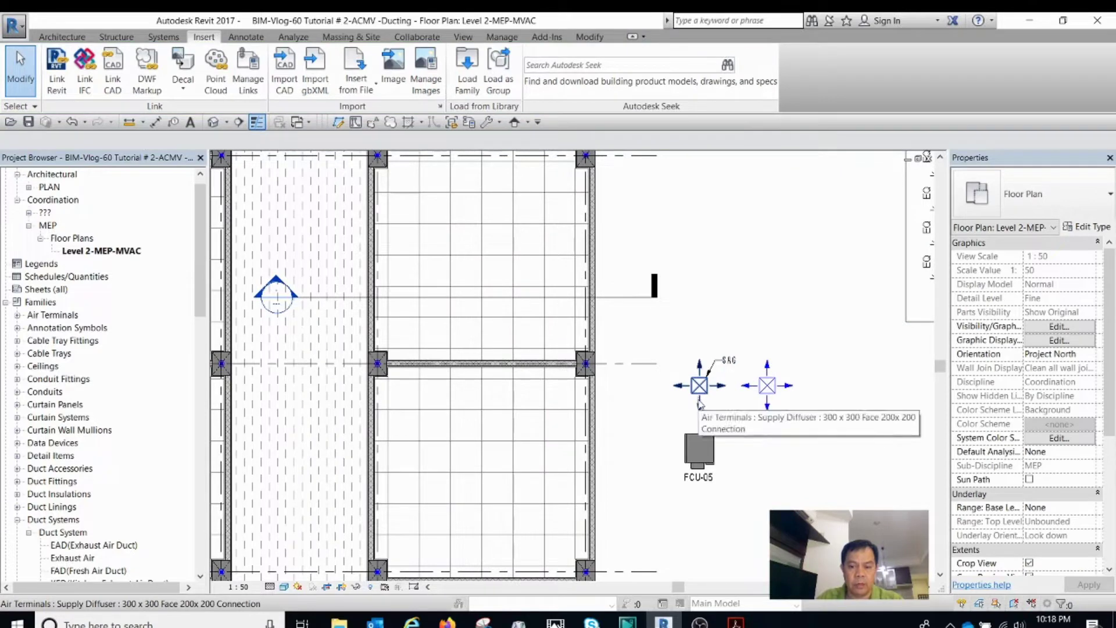
pyautogui.click(700, 403)
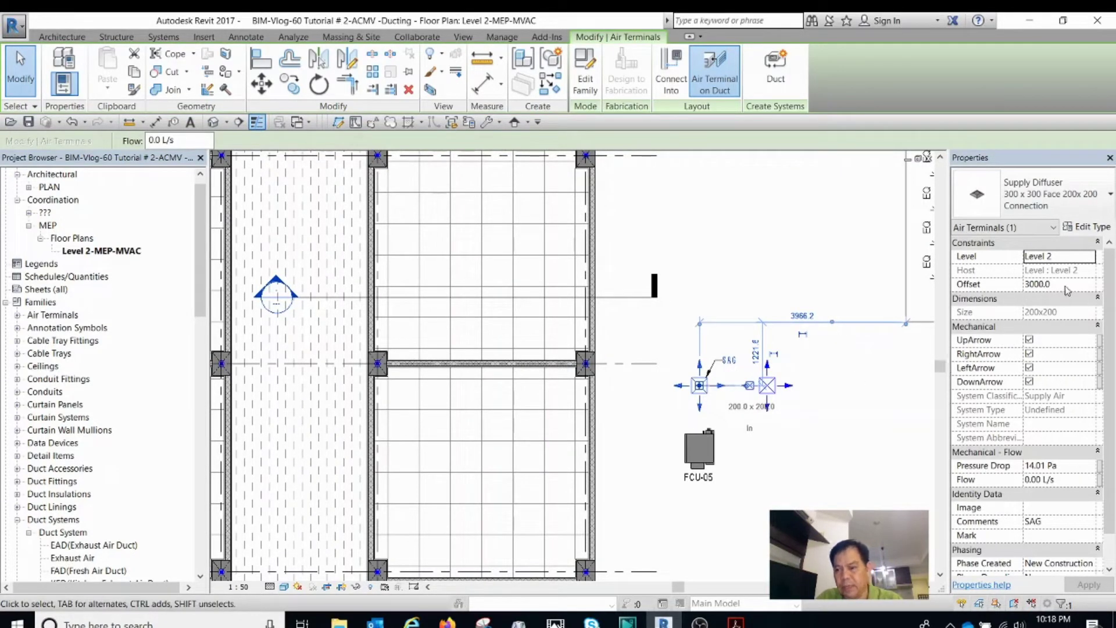
pyautogui.click(799, 413)
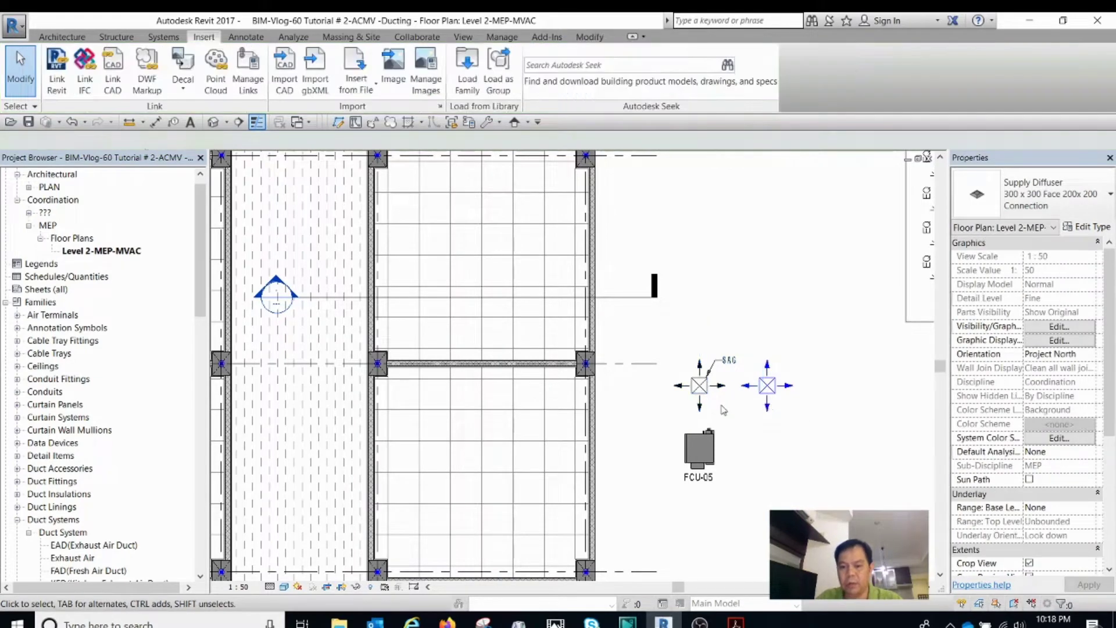
# Step: Drag the SAG supply diffuser up and left toward the neighbouring grid bay
pyautogui.click(692, 389)
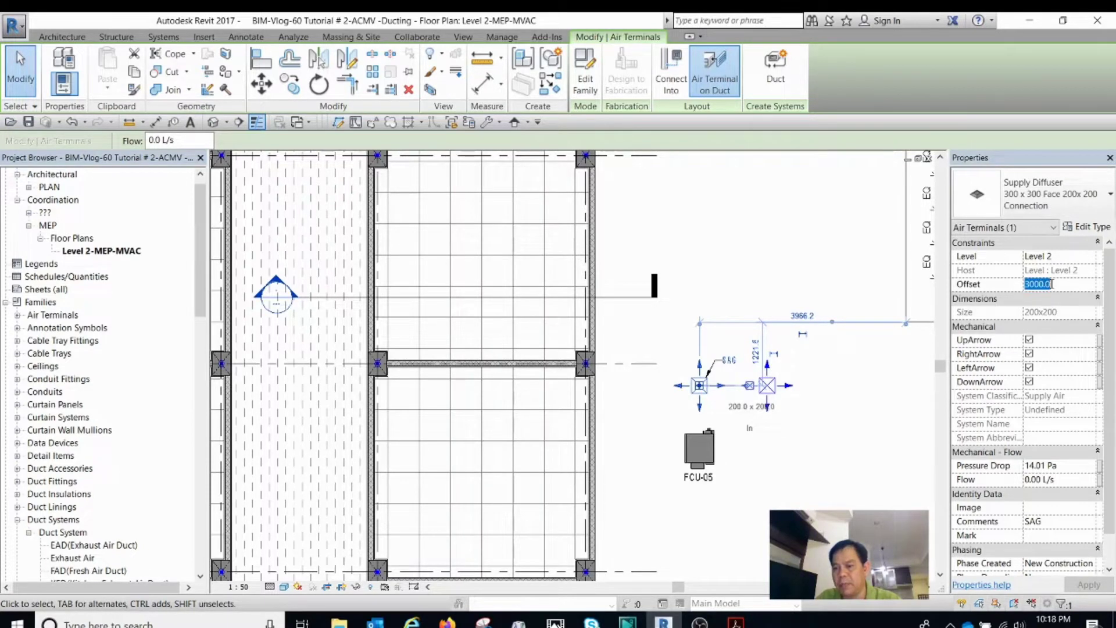
pyautogui.scroll(-1, 749, 376)
pyautogui.click(748, 377)
pyautogui.click(707, 397)
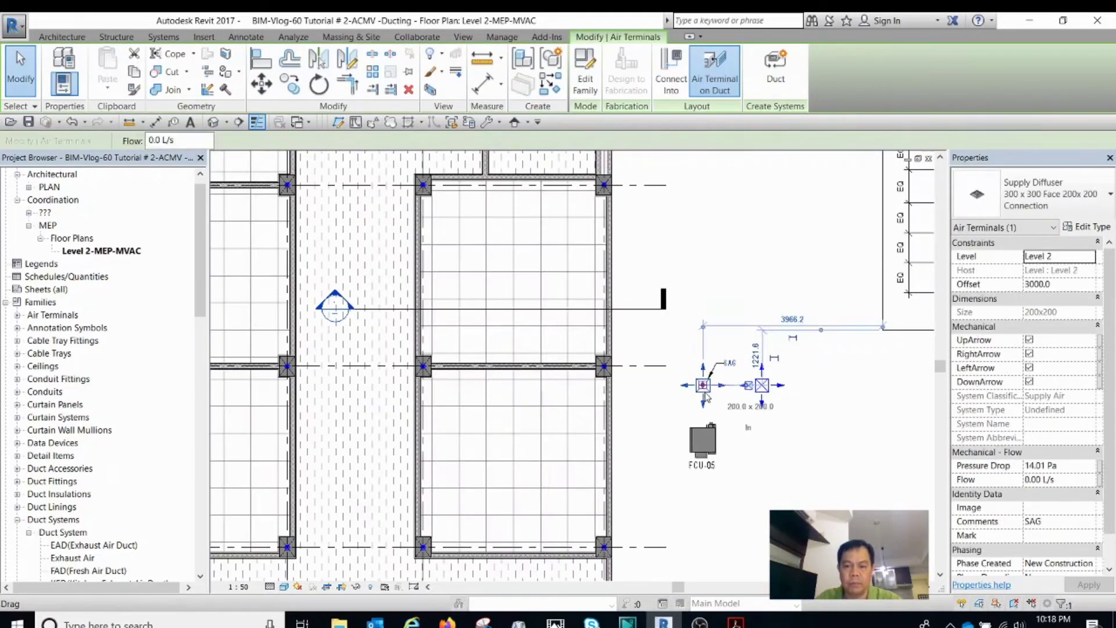
pyautogui.press('Escape')
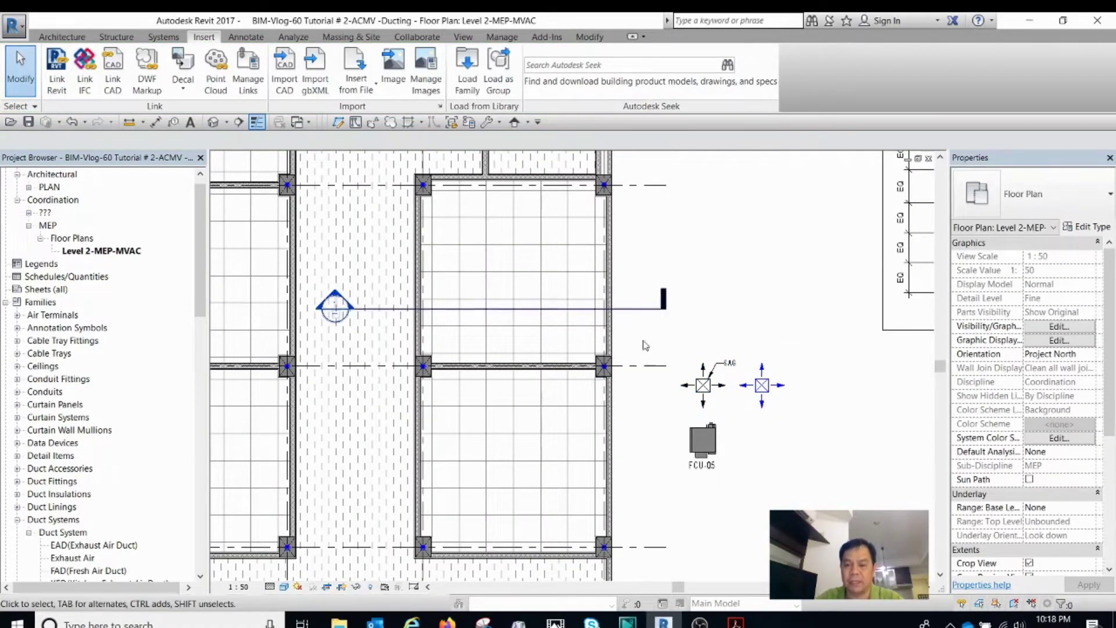
pyautogui.scroll(1, 705, 398)
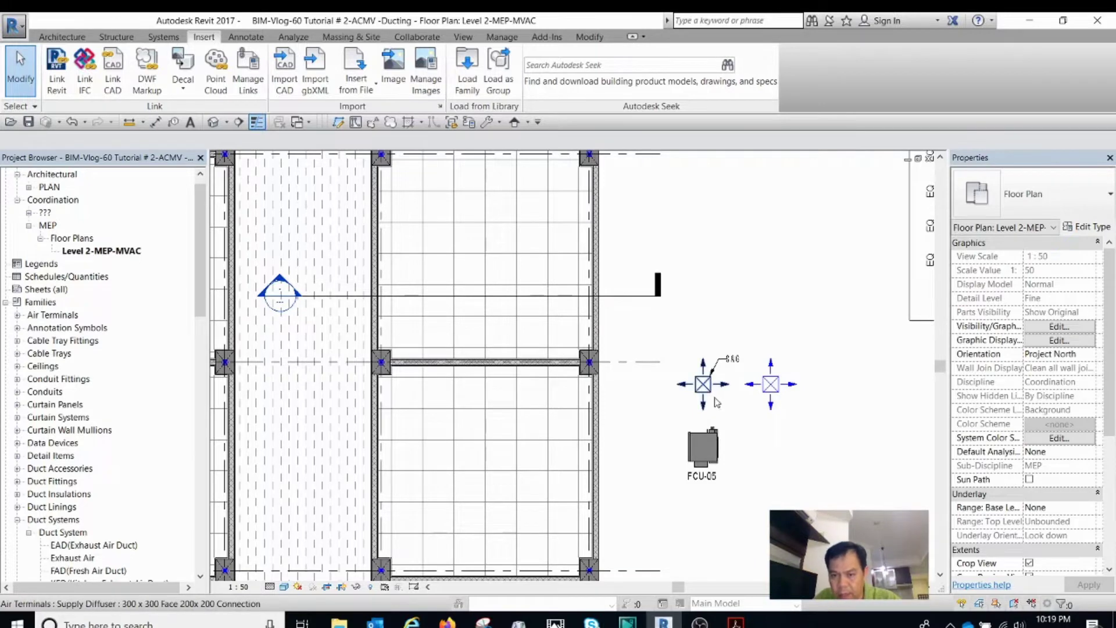
pyautogui.scroll(-2, 719, 403)
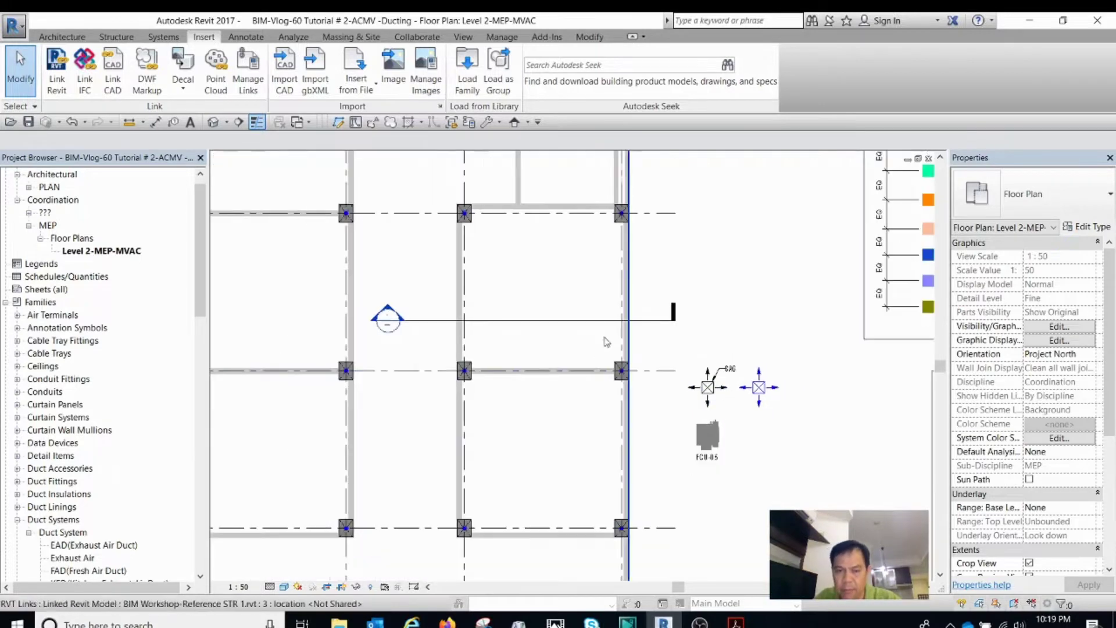
pyautogui.click(706, 398)
pyautogui.scroll(2, 705, 398)
pyautogui.moveTo(695, 395); pyautogui.dragTo(447, 219)
# Step: Drop the SAG diffuser inside the room near its top wall
pyautogui.moveTo(447, 219); pyautogui.dragTo(557, 289, button='middle')
pyautogui.click(204, 37)
pyautogui.press('Escape')
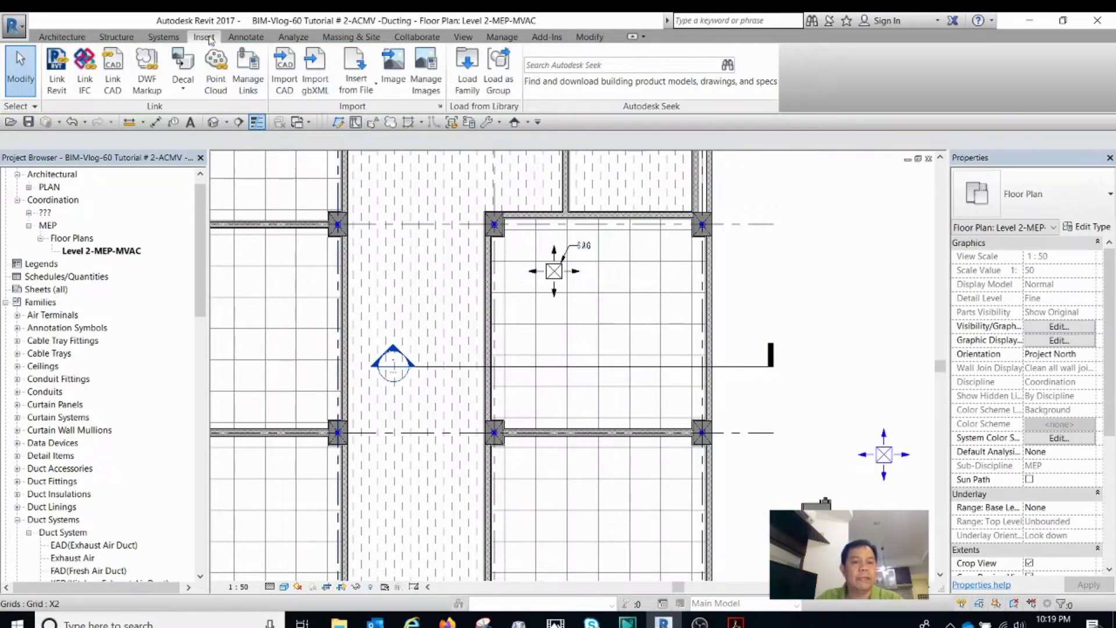
# Step: Start and cancel Air Terminal placement, then check the remaining supply diffuser near FCU-05
pyautogui.click(169, 38)
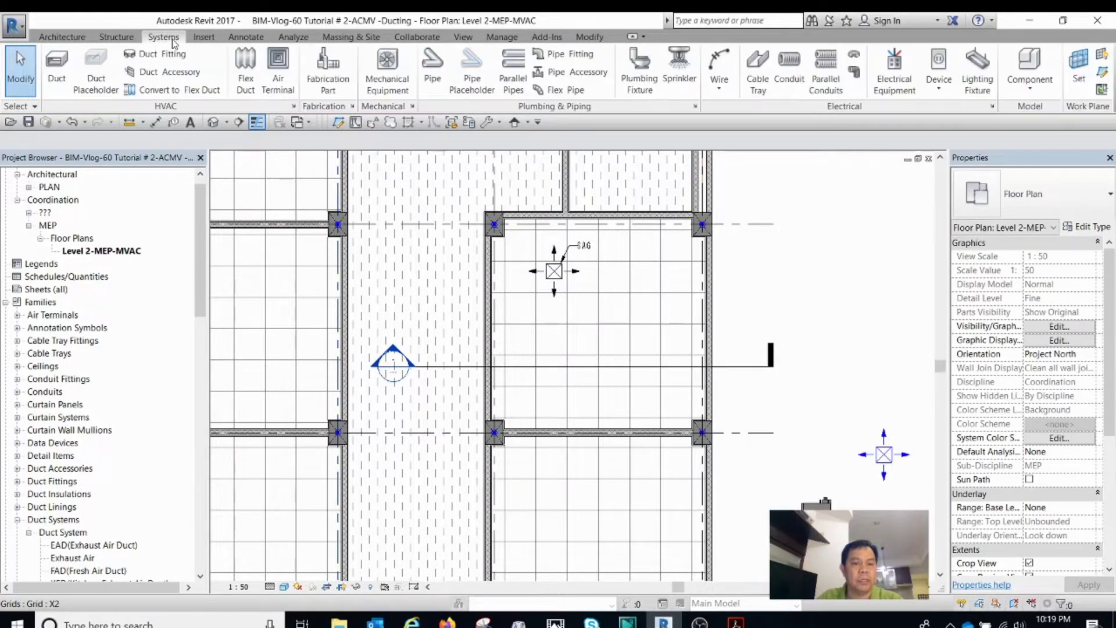
pyautogui.click(278, 76)
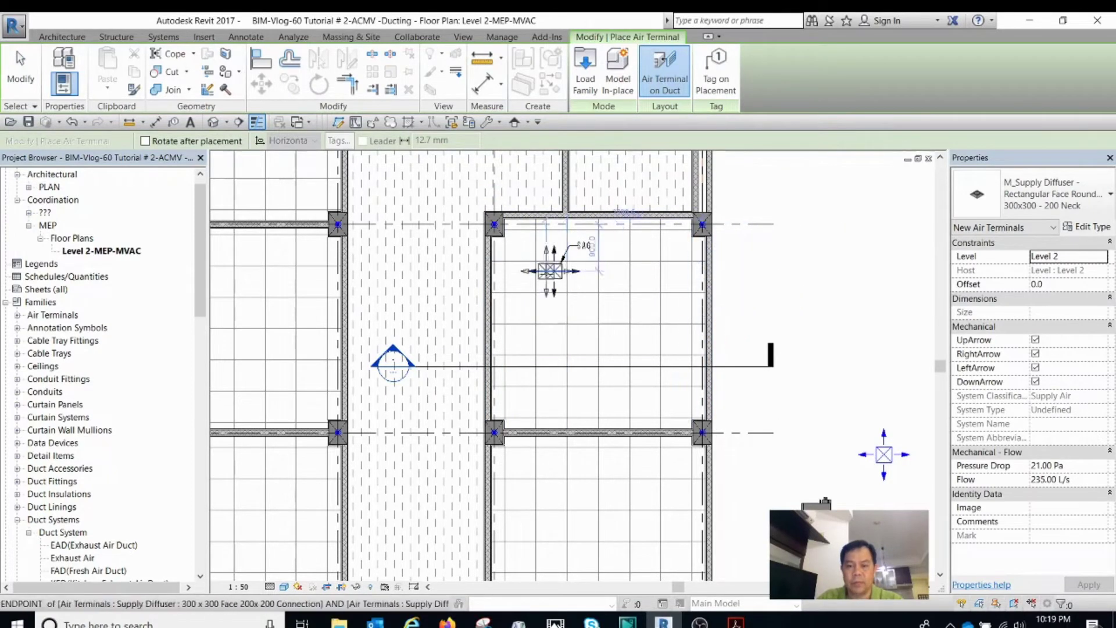
pyautogui.scroll(4, 686, 285)
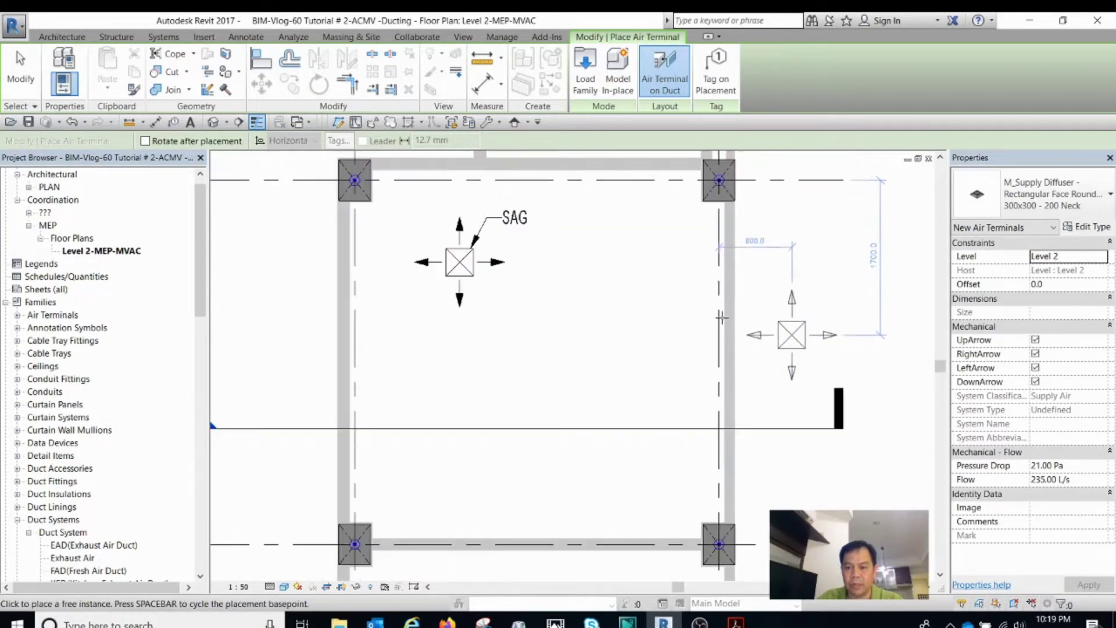
pyautogui.scroll(-2, 643, 294)
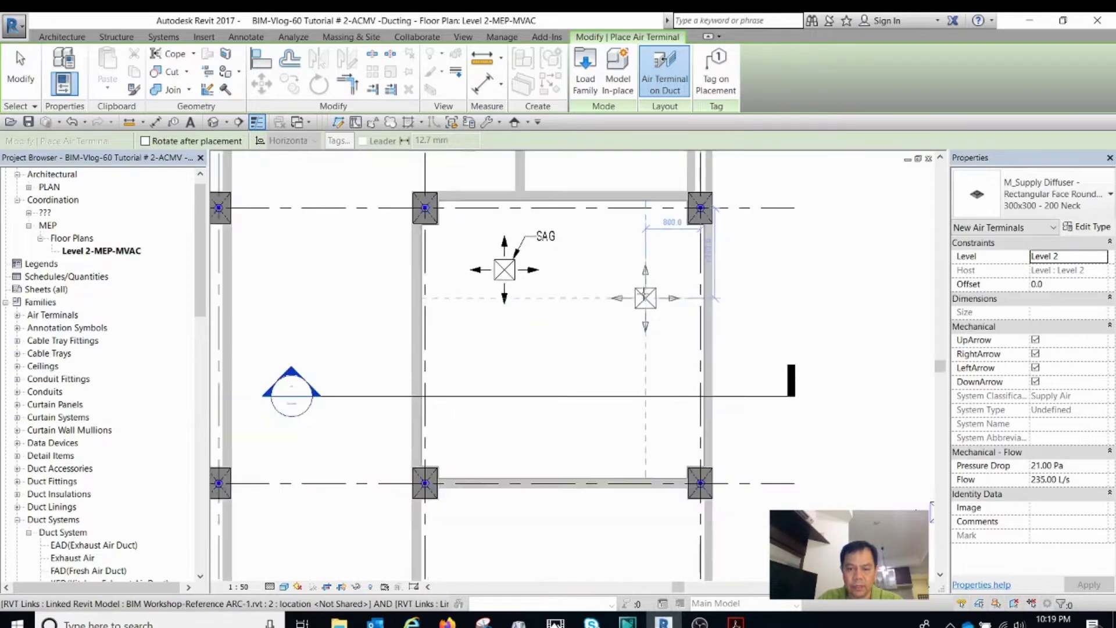
pyautogui.press('Escape')
pyautogui.press('Escape')
pyautogui.scroll(-3, 646, 298)
pyautogui.scroll(3, 800, 431)
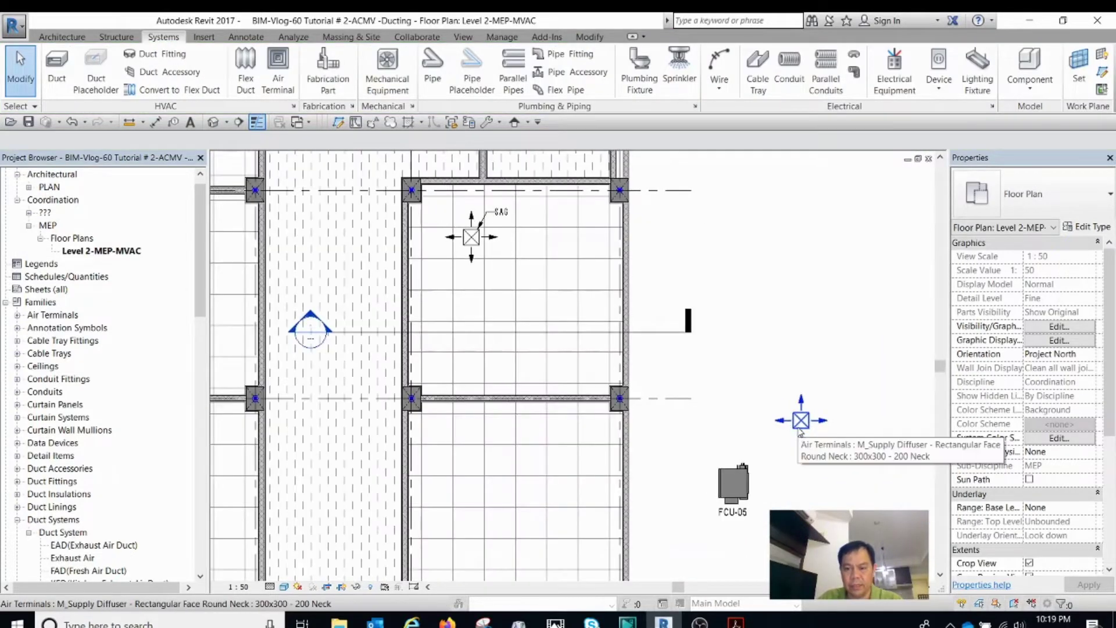
pyautogui.click(801, 431)
pyautogui.press('Escape')
pyautogui.scroll(5, 480, 253)
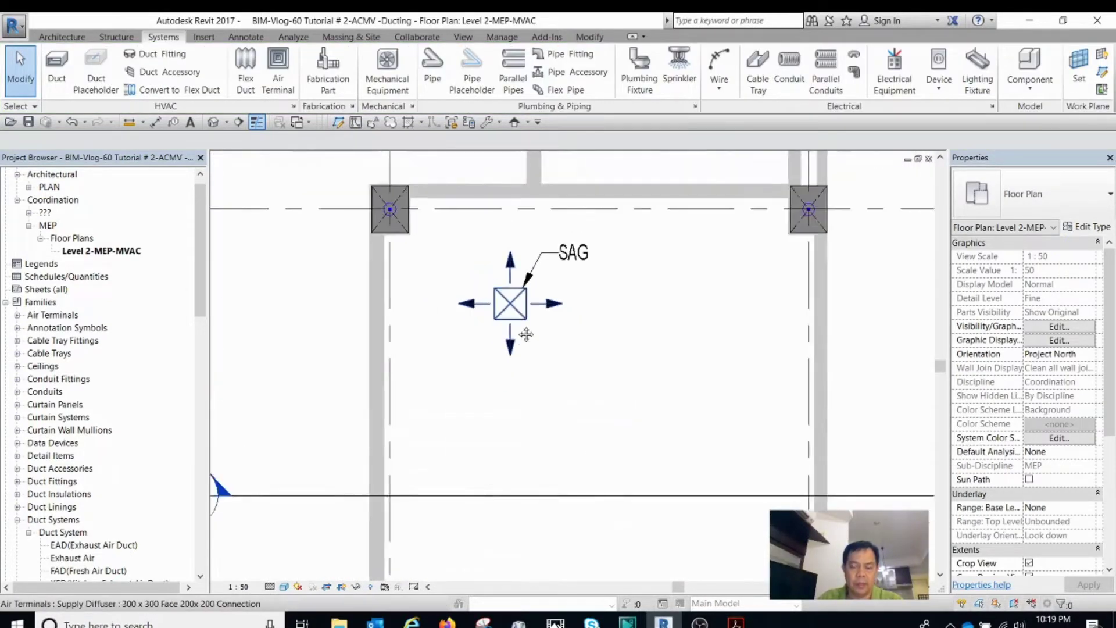
pyautogui.scroll(-5, 526, 335)
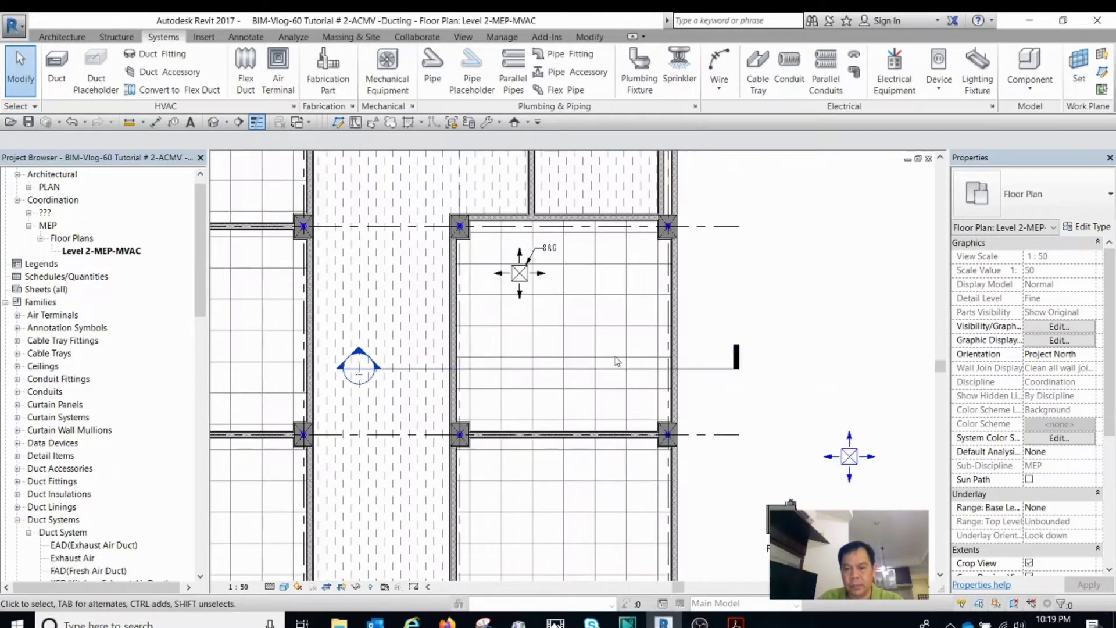
pyautogui.scroll(3, 520, 273)
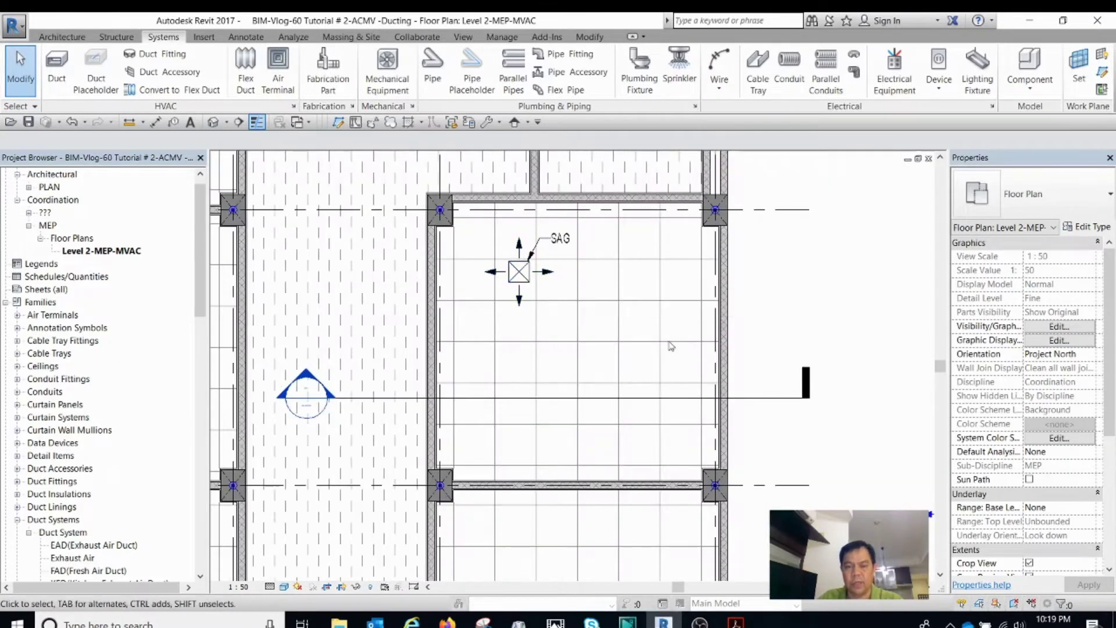
# Step: Select the SAG diffuser to check its dimensions to the ceiling grid
pyautogui.scroll(2, 541, 316)
pyautogui.click(516, 279)
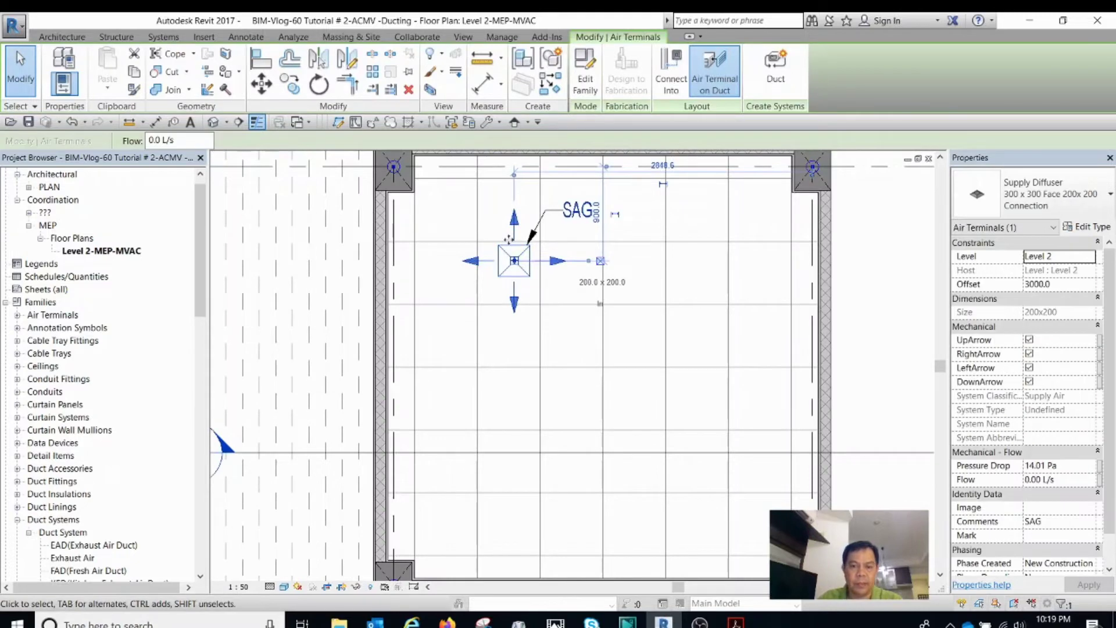
pyautogui.press('Escape')
pyautogui.click(517, 280)
pyautogui.scroll(3, 518, 281)
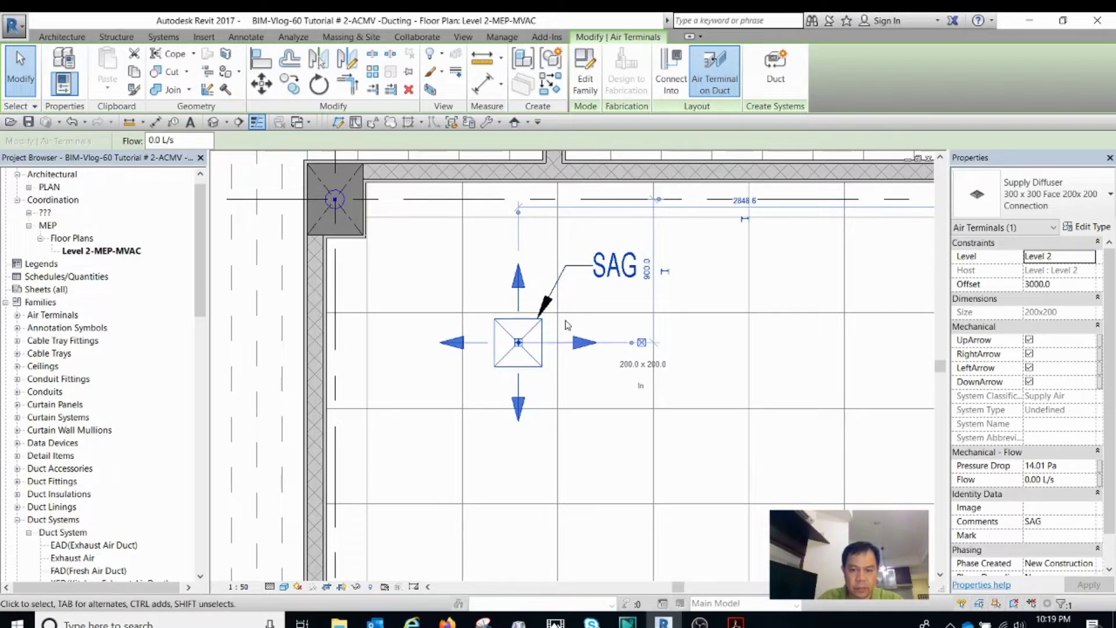
pyautogui.click(584, 327)
pyautogui.click(520, 338)
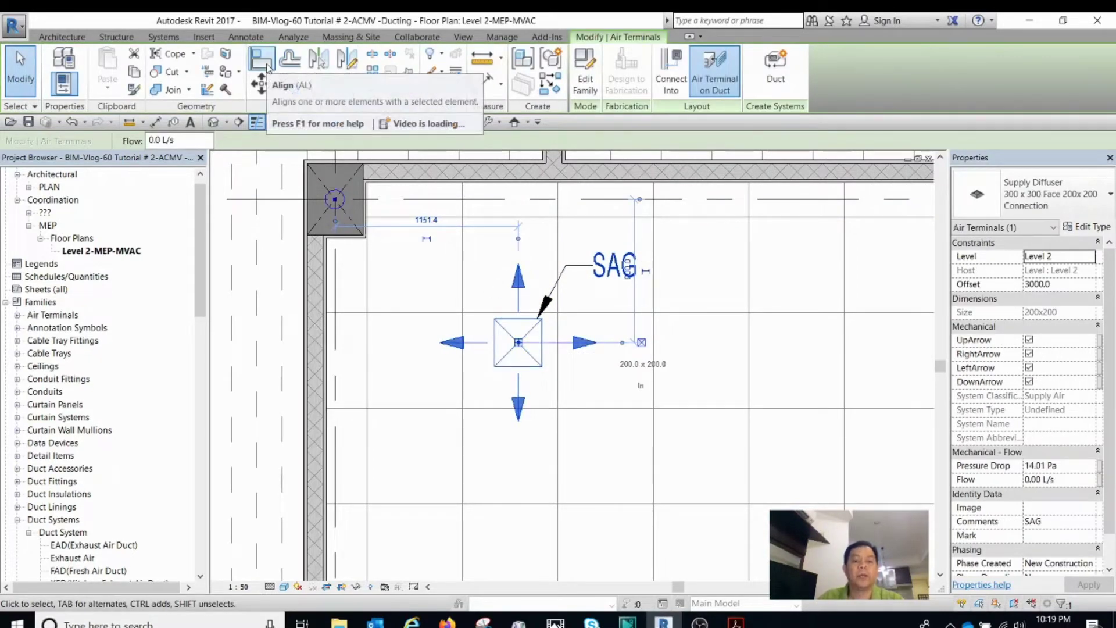
pyautogui.press('Escape')
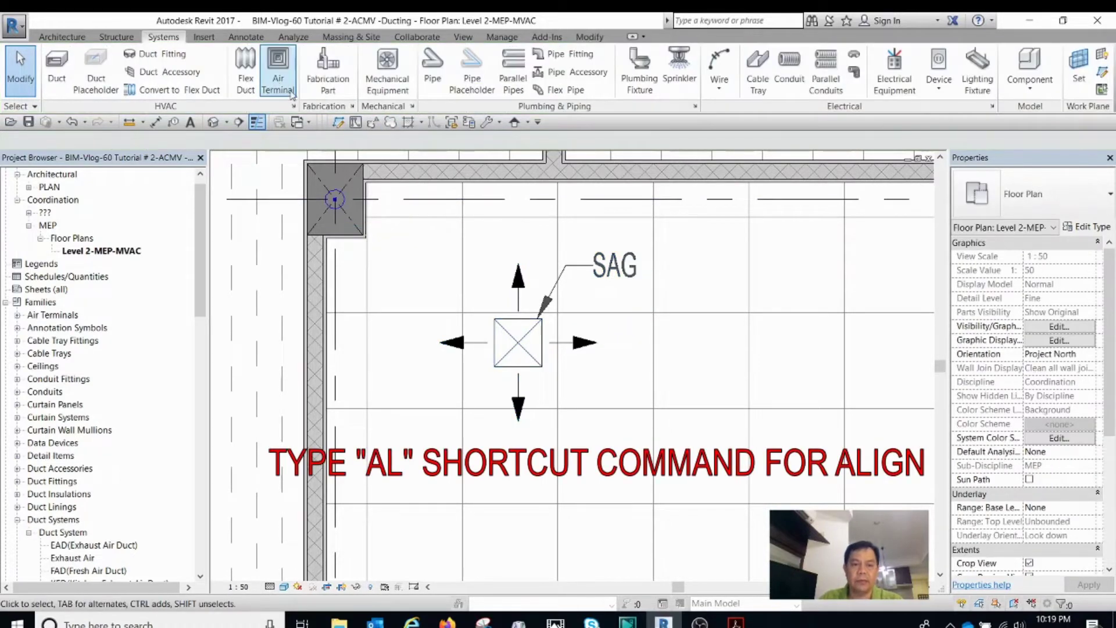
# Step: Align the SAG diffuser's edge to the vertical ceiling grid line
pyautogui.click(523, 347)
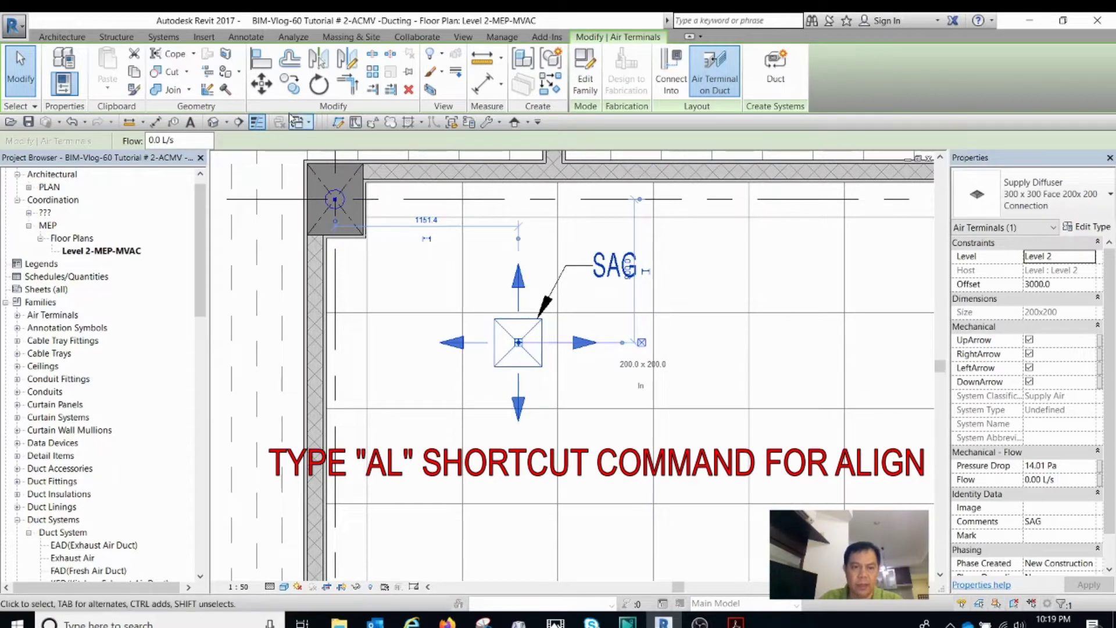
pyautogui.click(257, 65)
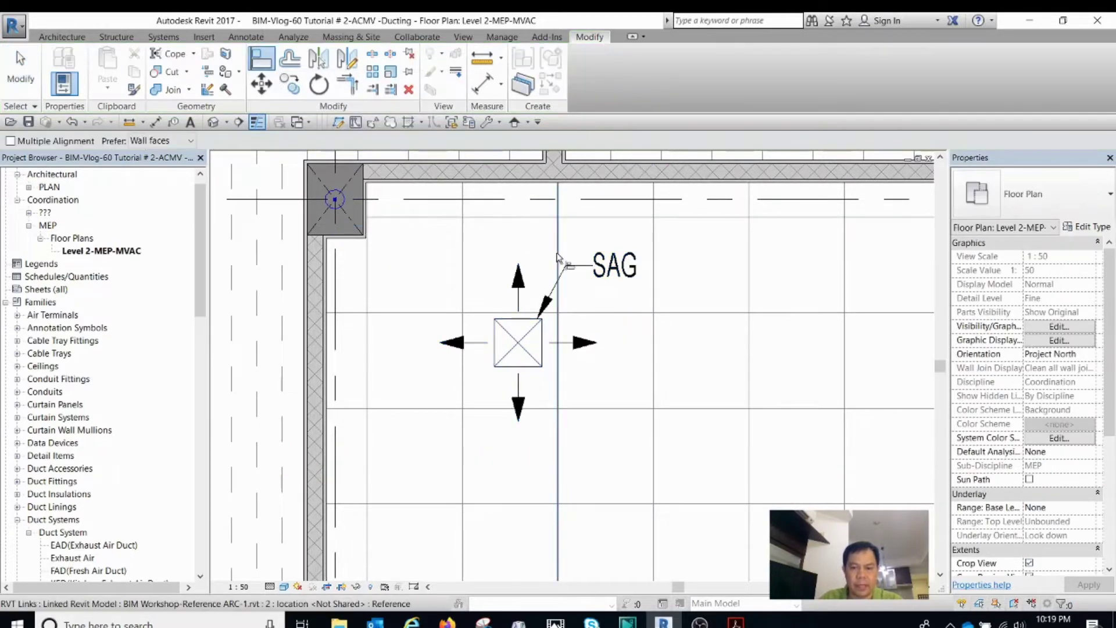
pyautogui.click(557, 257)
pyautogui.click(543, 350)
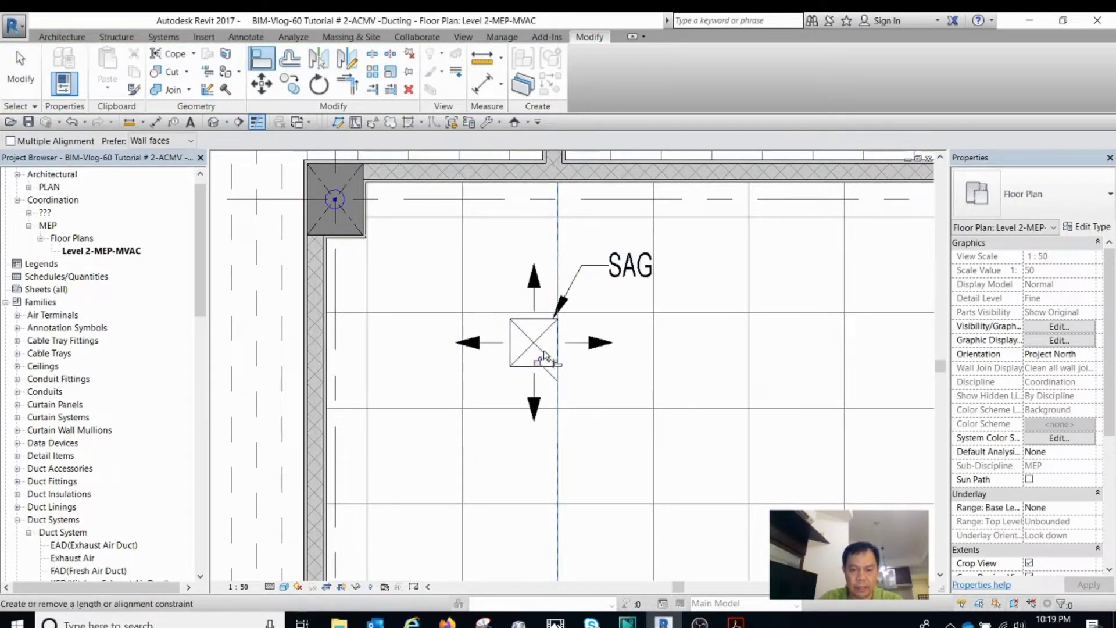
pyautogui.press('Escape')
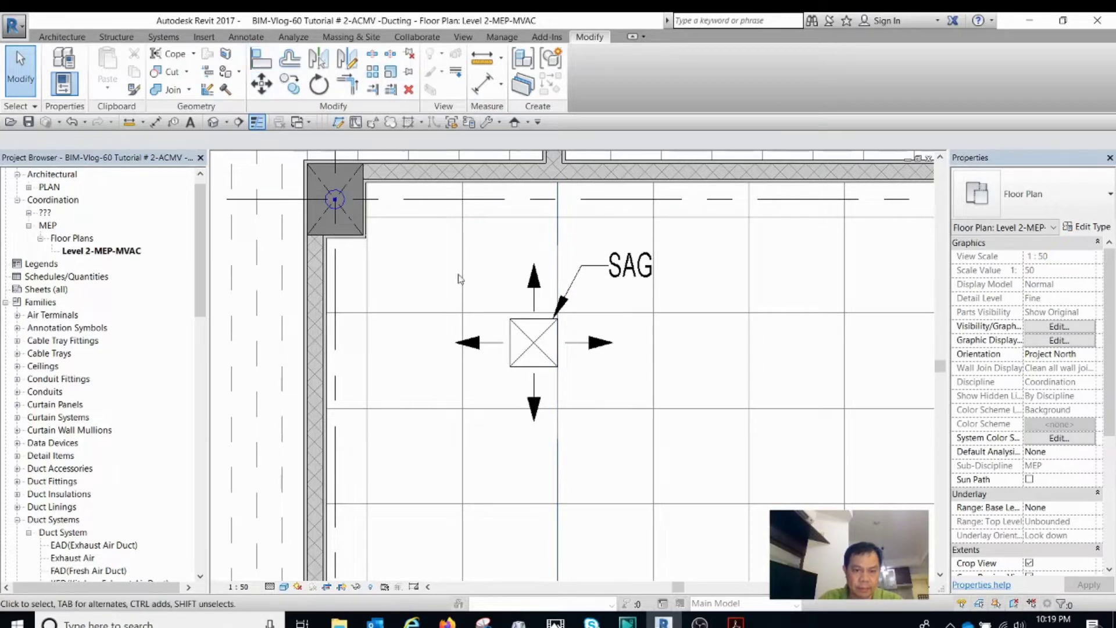
# Step: Align the supply diffuser to the horizontal ceiling grid line
pyautogui.click(534, 343)
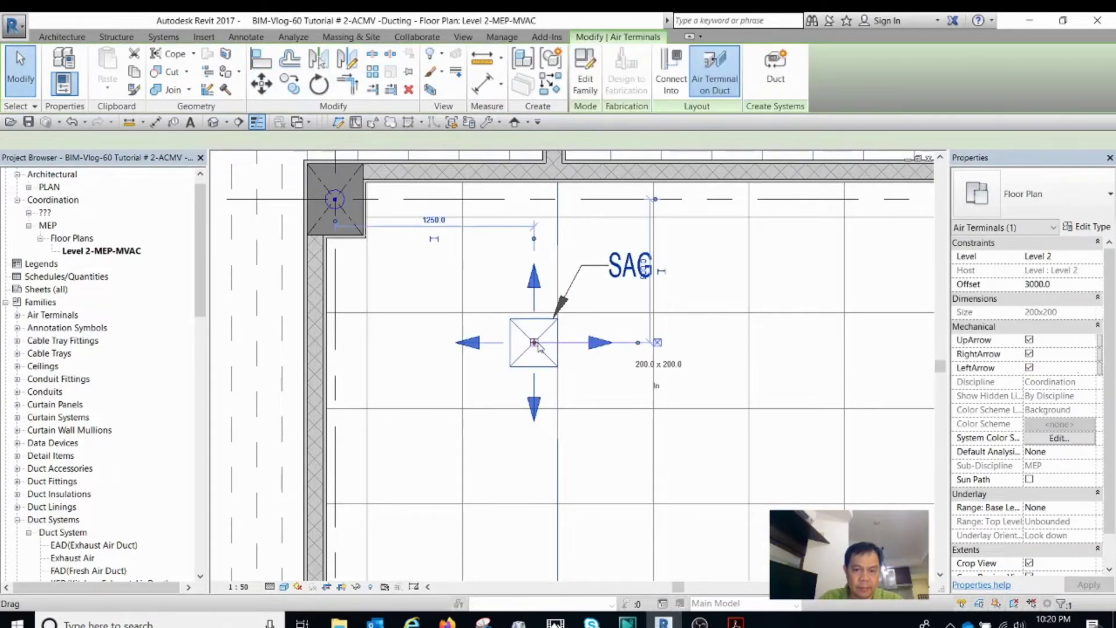
pyautogui.click(261, 64)
pyautogui.click(494, 313)
pyautogui.click(529, 370)
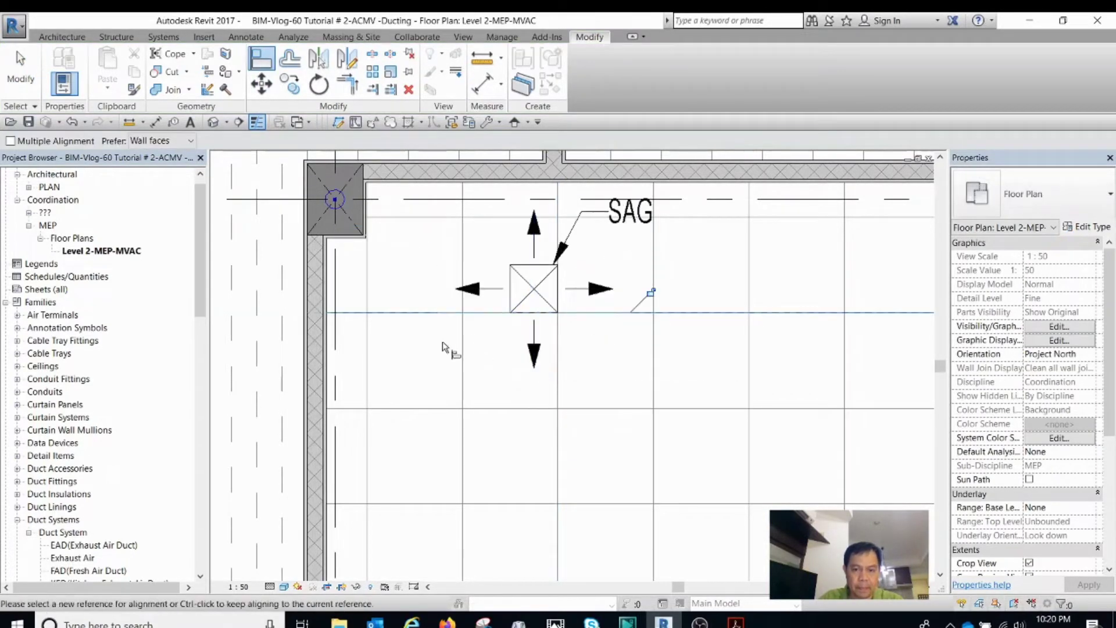
pyautogui.scroll(-3, 442, 349)
pyautogui.press('Escape')
# Step: Check the placement of the upper and lower-right supply diffusers
pyautogui.click(547, 332)
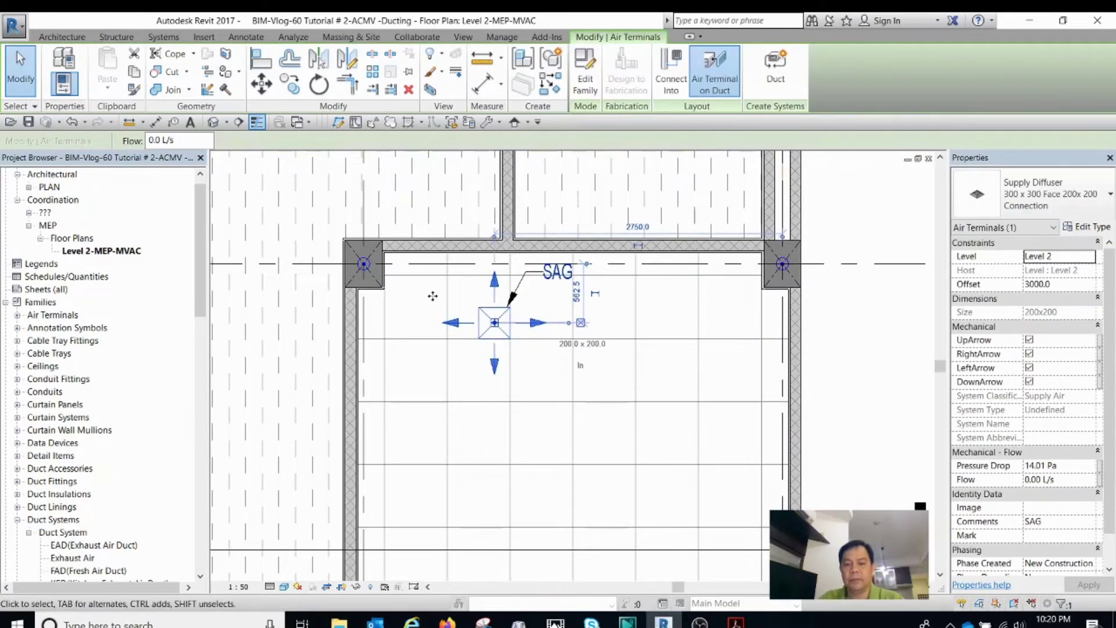
pyautogui.scroll(-4, 392, 275)
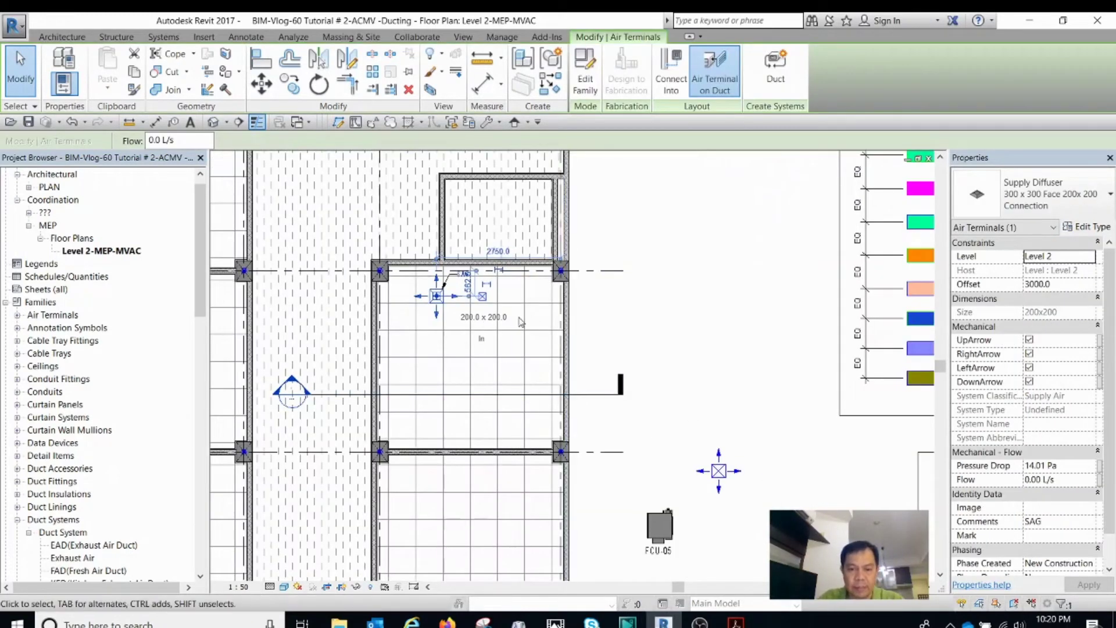
pyautogui.press('Escape')
pyautogui.click(718, 471)
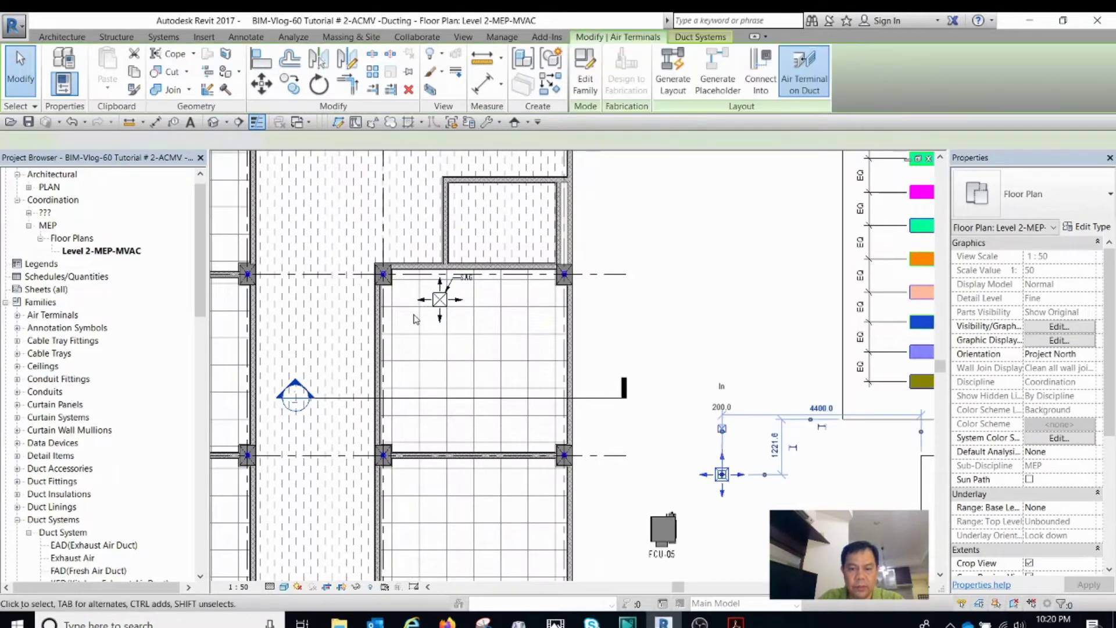
pyautogui.press('Escape')
pyautogui.scroll(3, 414, 318)
# Step: Copy the SAG diffuser (CO) to a new position to its right
pyautogui.click(440, 299)
pyautogui.scroll(1, 440, 299)
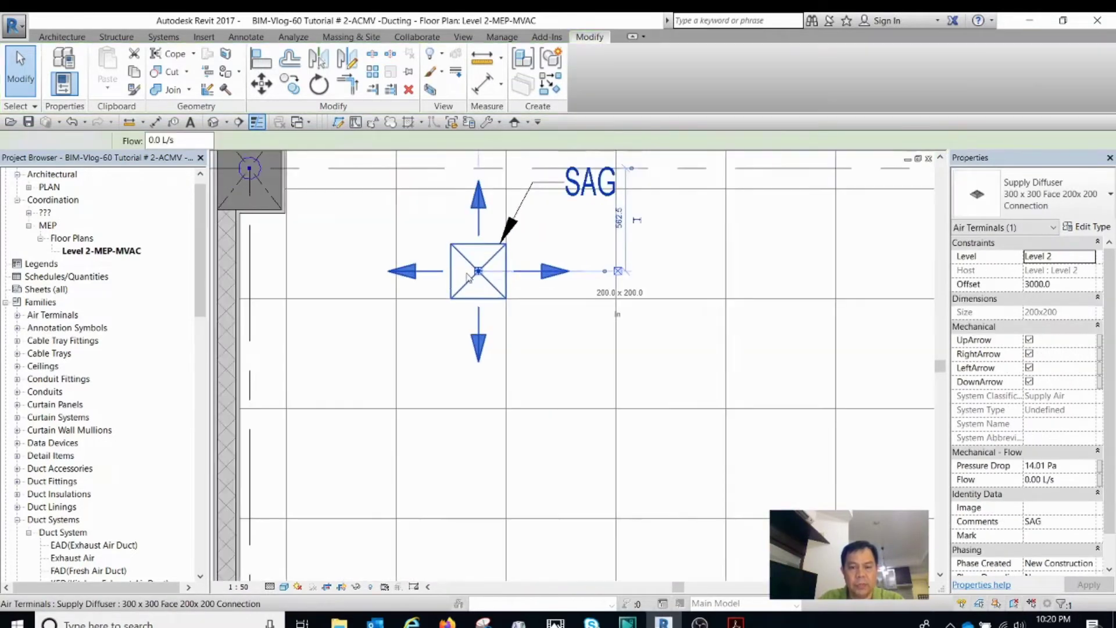
pyautogui.click(469, 277)
pyautogui.scroll(-3, 506, 314)
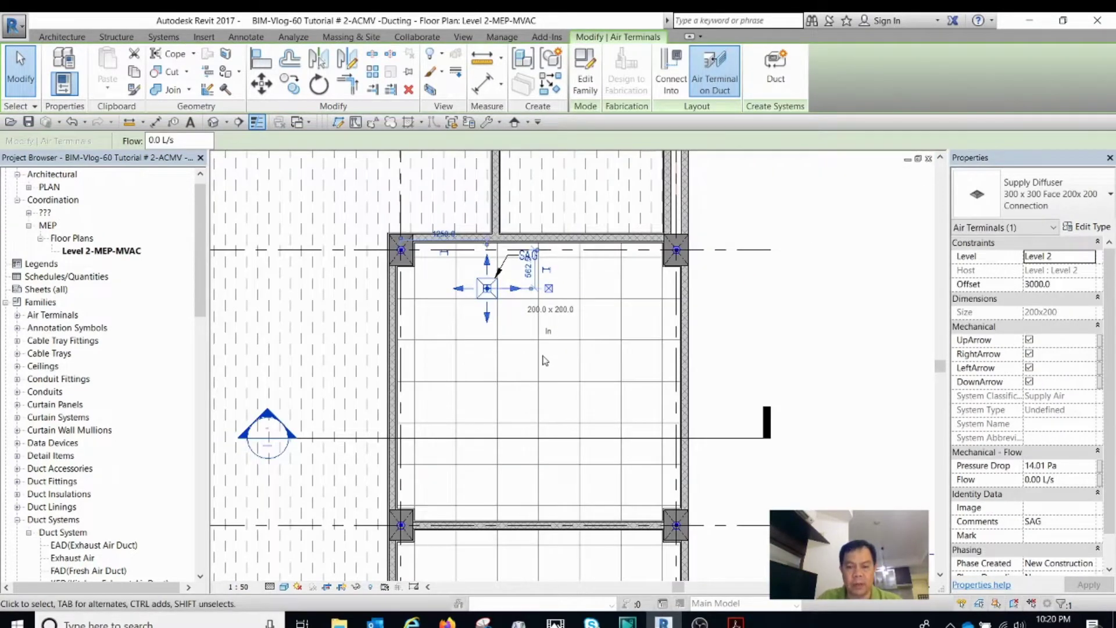
pyautogui.scroll(2, 545, 360)
pyautogui.press('c')
pyautogui.press('o')
pyautogui.click(486, 282)
pyautogui.click(667, 282)
pyautogui.press('Escape')
pyautogui.scroll(-1, 566, 328)
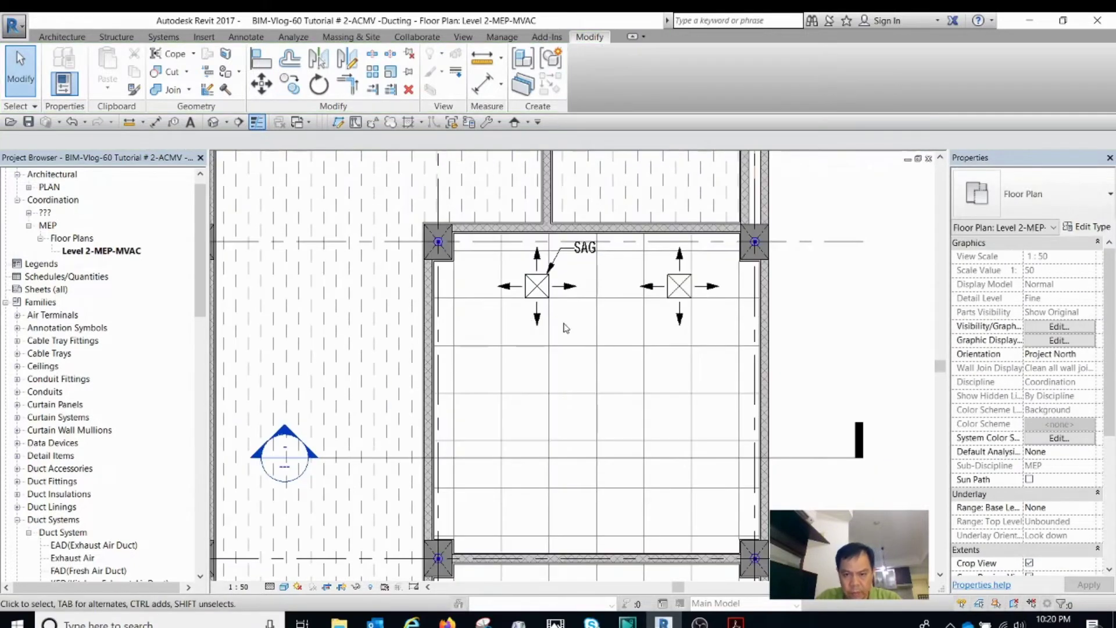
# Step: Start aligning a SAG diffuser (AL), then cancel the alignment
pyautogui.click(538, 317)
pyautogui.press('a')
pyautogui.press('l')
pyautogui.scroll(2, 471, 434)
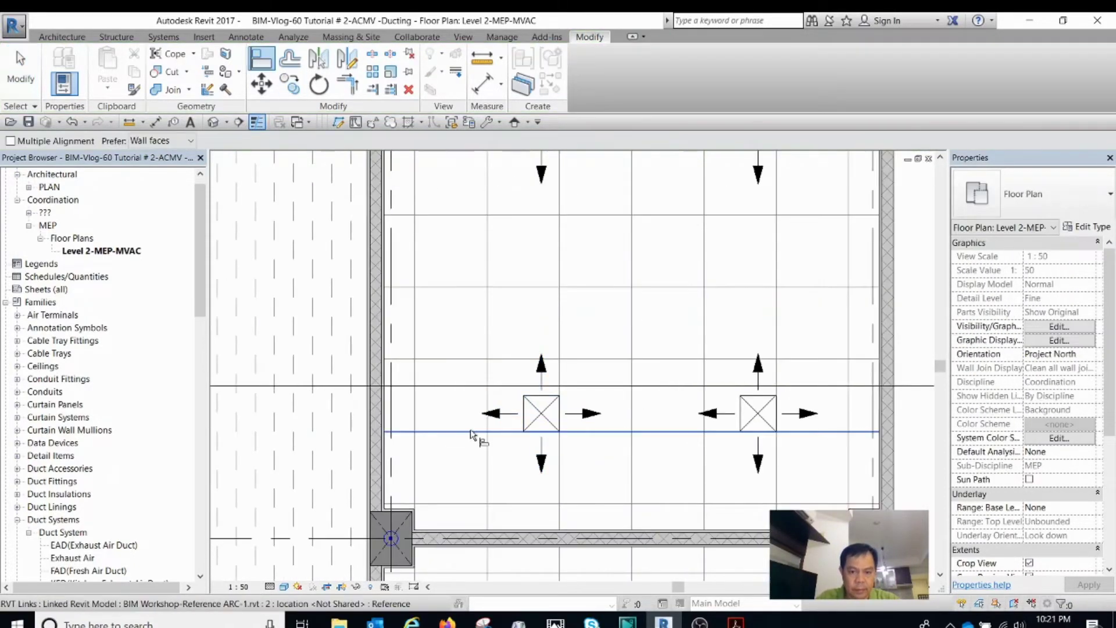
pyautogui.scroll(-3, 471, 434)
pyautogui.press('Escape')
pyautogui.scroll(1, 582, 349)
# Step: Move FCU-05 (ME) into the room between the diffusers
pyautogui.click(804, 446)
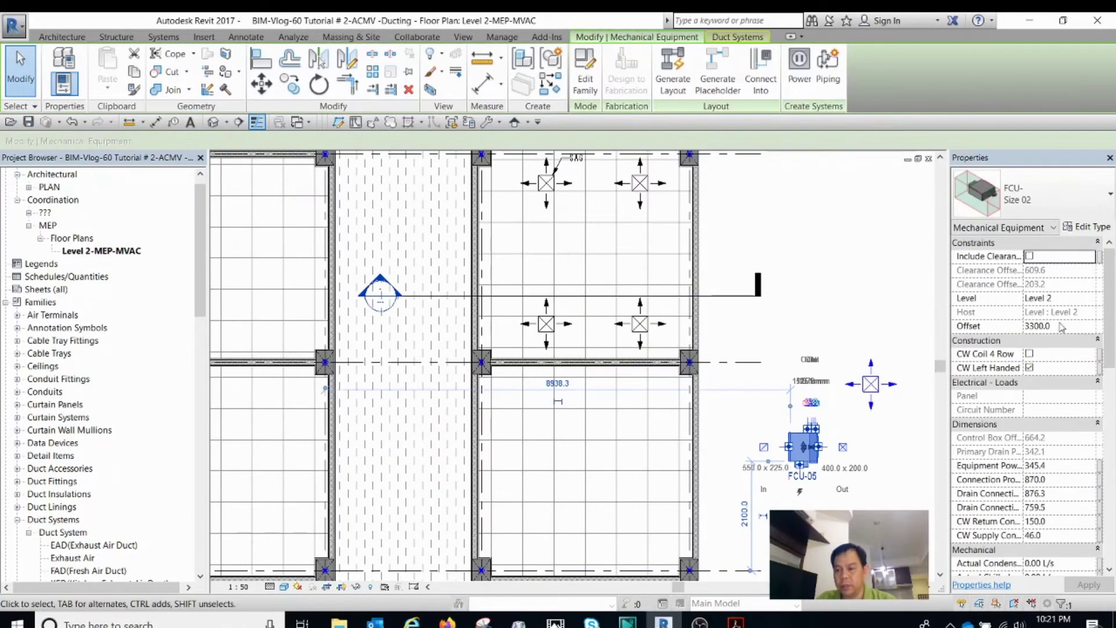
pyautogui.press('Escape')
pyautogui.press('m')
pyautogui.press('e')
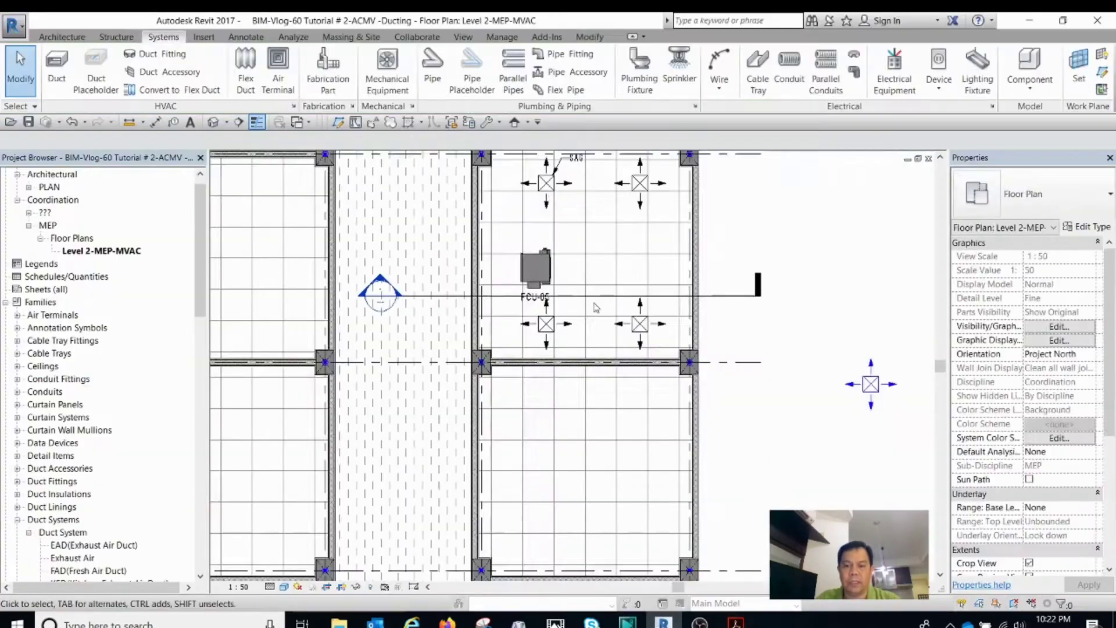
pyautogui.scroll(2, 491, 231)
pyautogui.click(580, 301)
pyautogui.scroll(-4, 580, 301)
# Step: Dimension FCU-05's distance from the wall with Aligned Dimension (DI)
pyautogui.press('Escape')
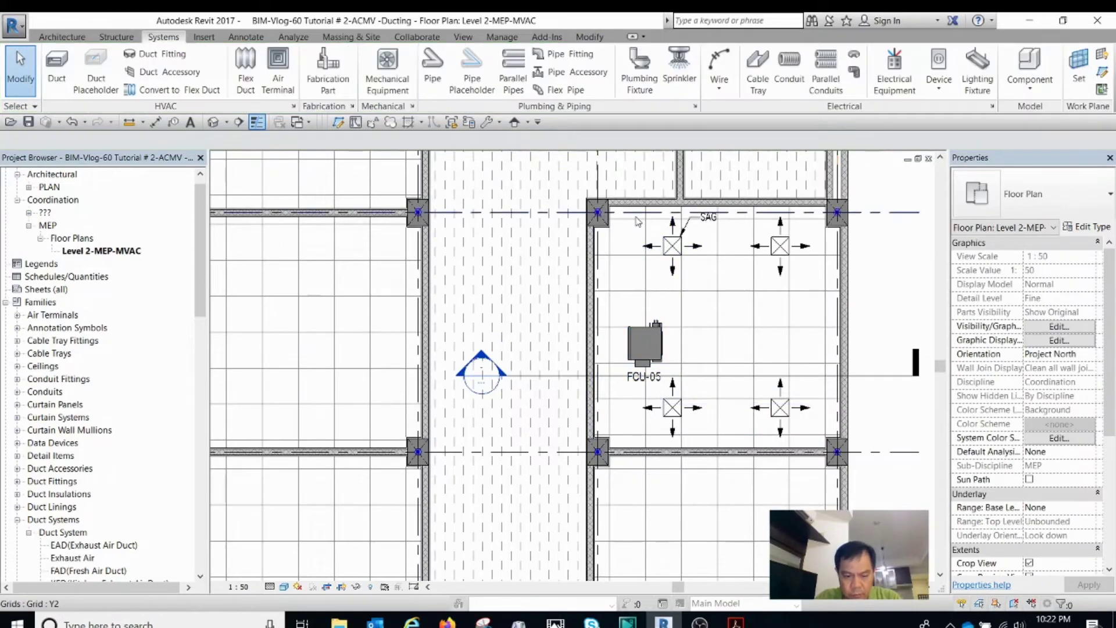
pyautogui.press('d')
pyautogui.press('i')
pyautogui.scroll(6, 652, 206)
pyautogui.scroll(-5, 651, 207)
pyautogui.press('Escape')
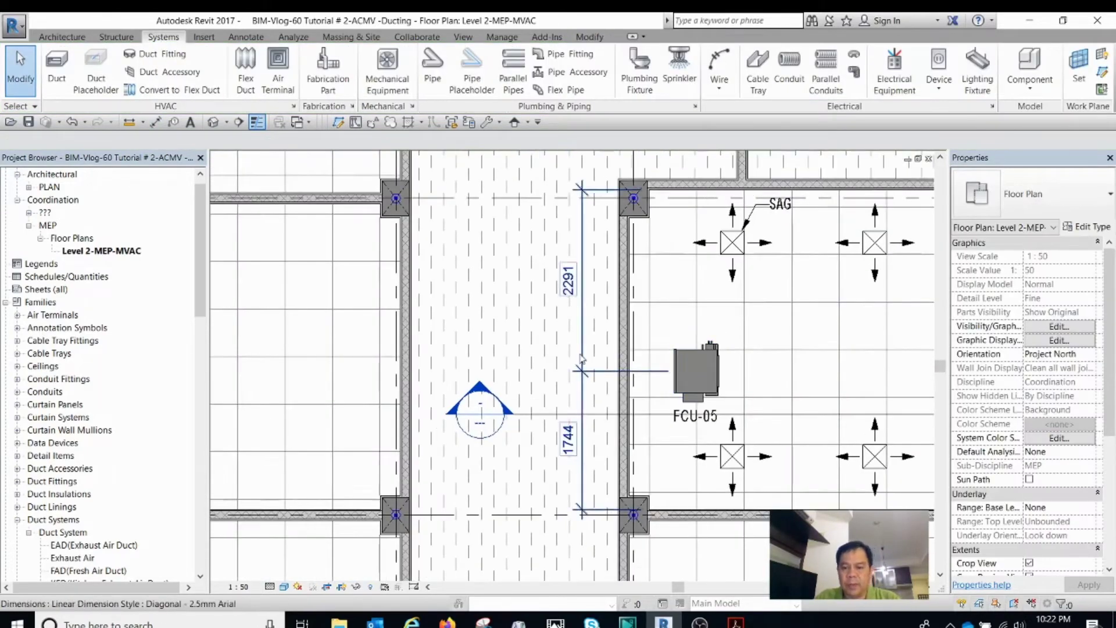
pyautogui.click(605, 408)
pyautogui.scroll(6, 536, 358)
pyautogui.scroll(-5, 536, 358)
pyautogui.press('Escape')
# Step: Add another dimension near FCU-05 and review the 600 offset from the left wall
pyautogui.scroll(2, 536, 359)
pyautogui.press('d')
pyautogui.press('i')
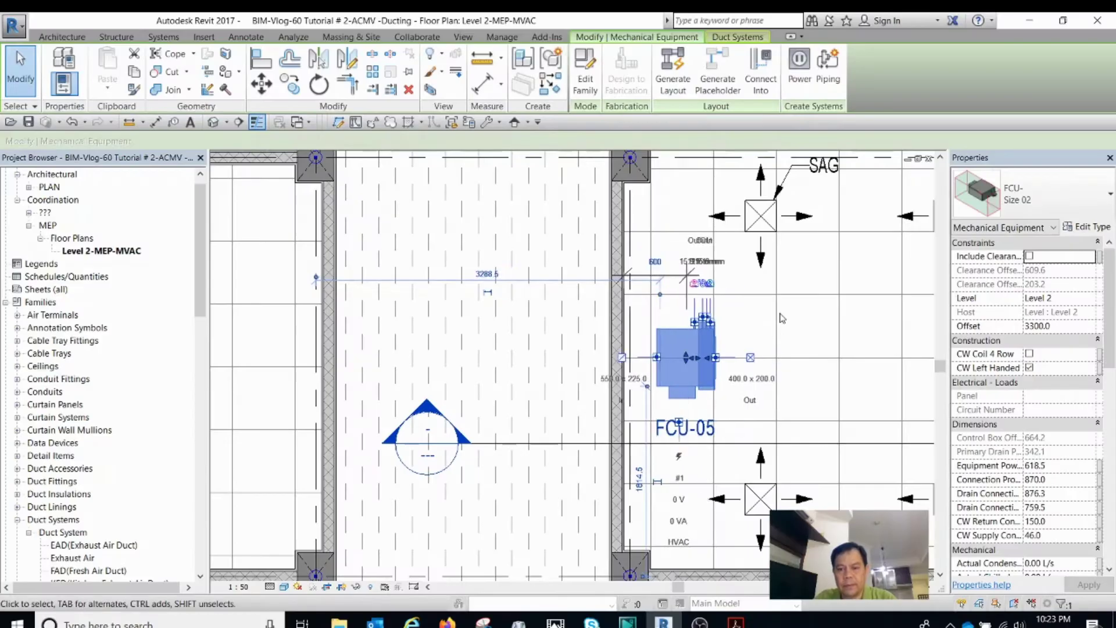
pyautogui.press('Escape')
pyautogui.scroll(-2, 683, 337)
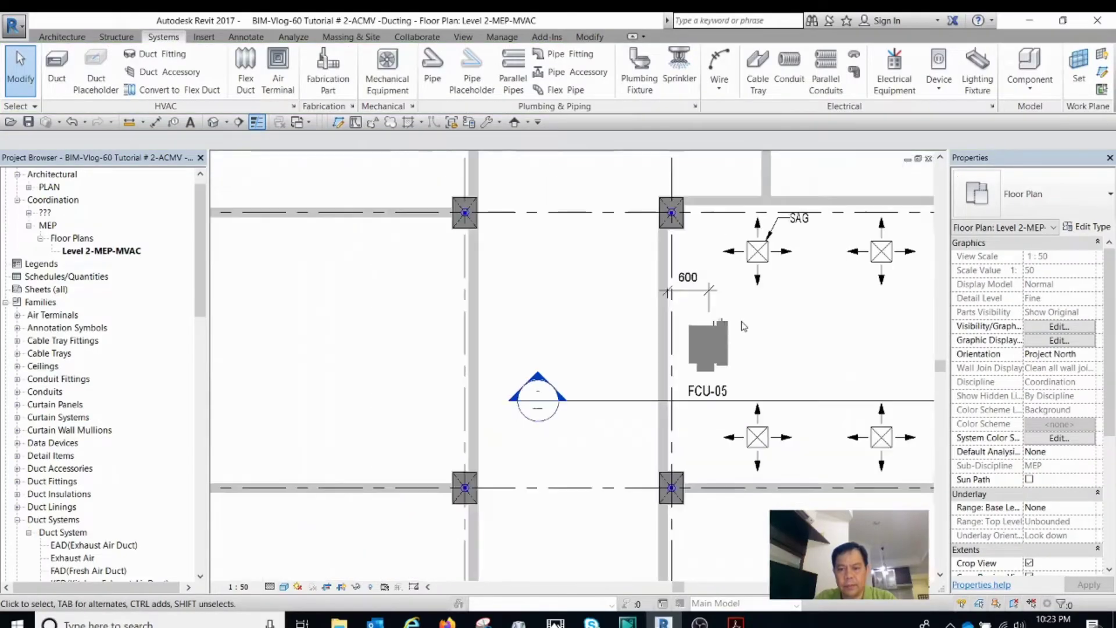
pyautogui.scroll(2, 683, 336)
pyautogui.scroll(-3, 683, 336)
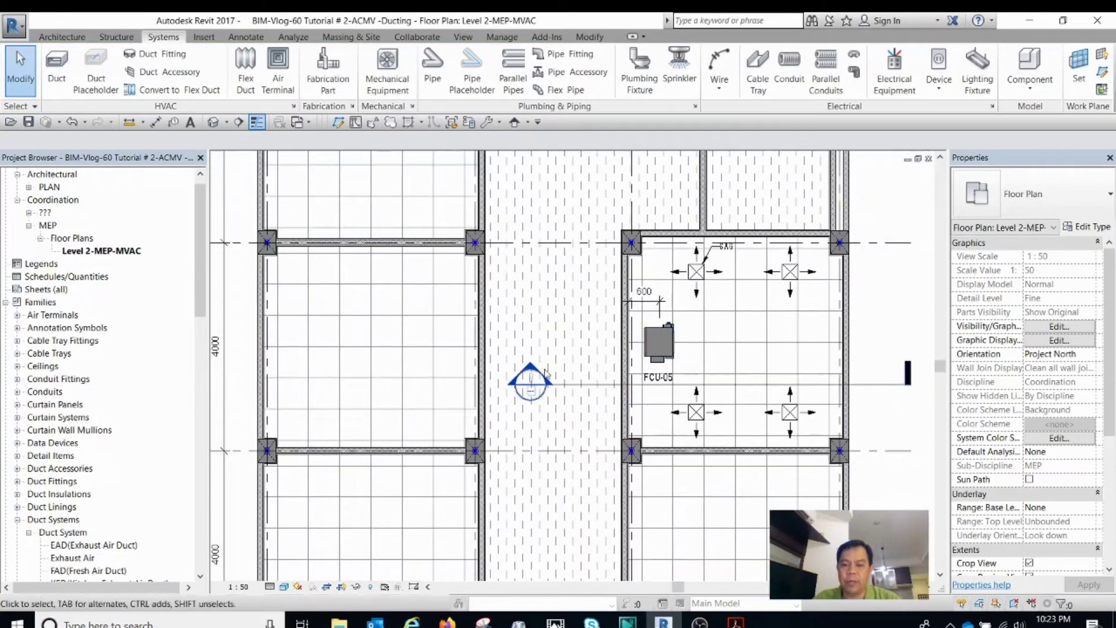
pyautogui.scroll(2, 704, 366)
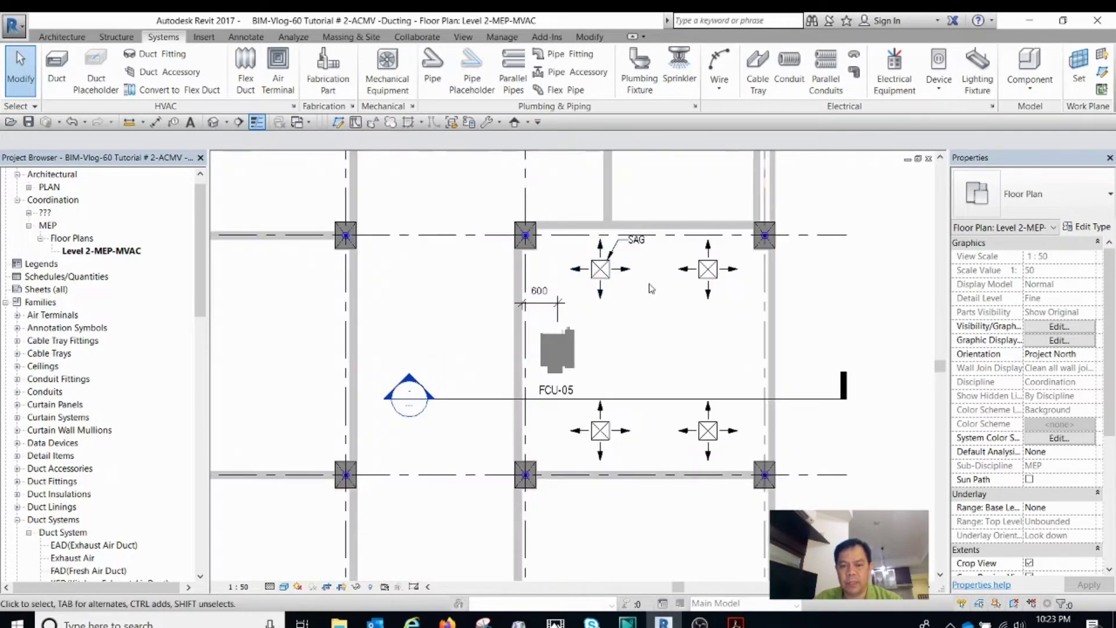
pyautogui.scroll(1, 617, 289)
pyautogui.scroll(-1, 635, 323)
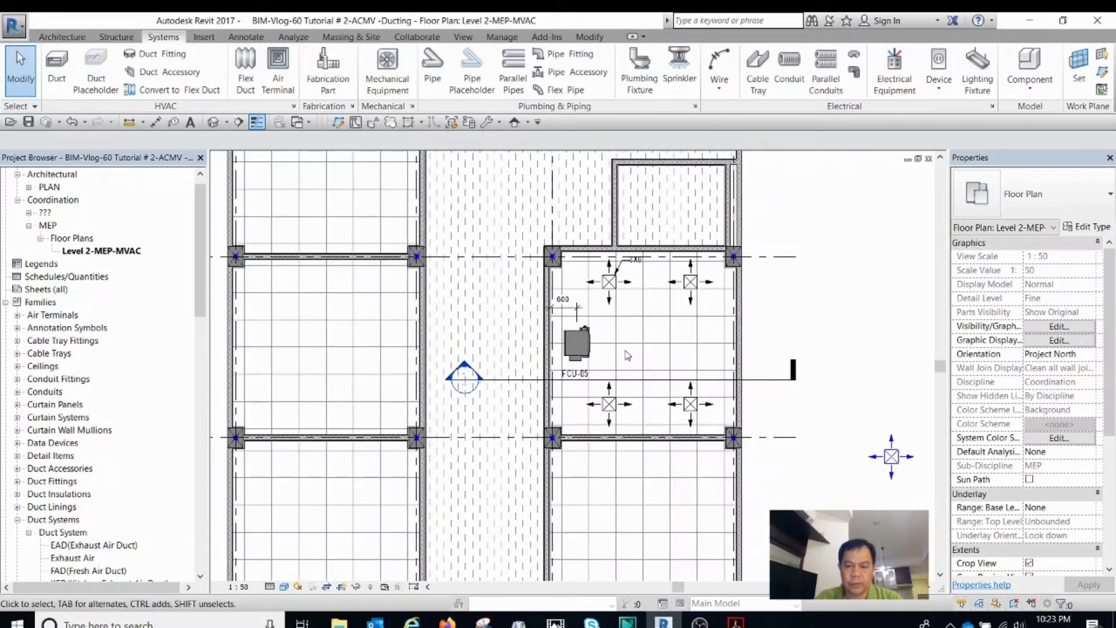
pyautogui.scroll(1, 626, 355)
# Step: Select FCU-05 to expose its duct connectors
pyautogui.click(585, 354)
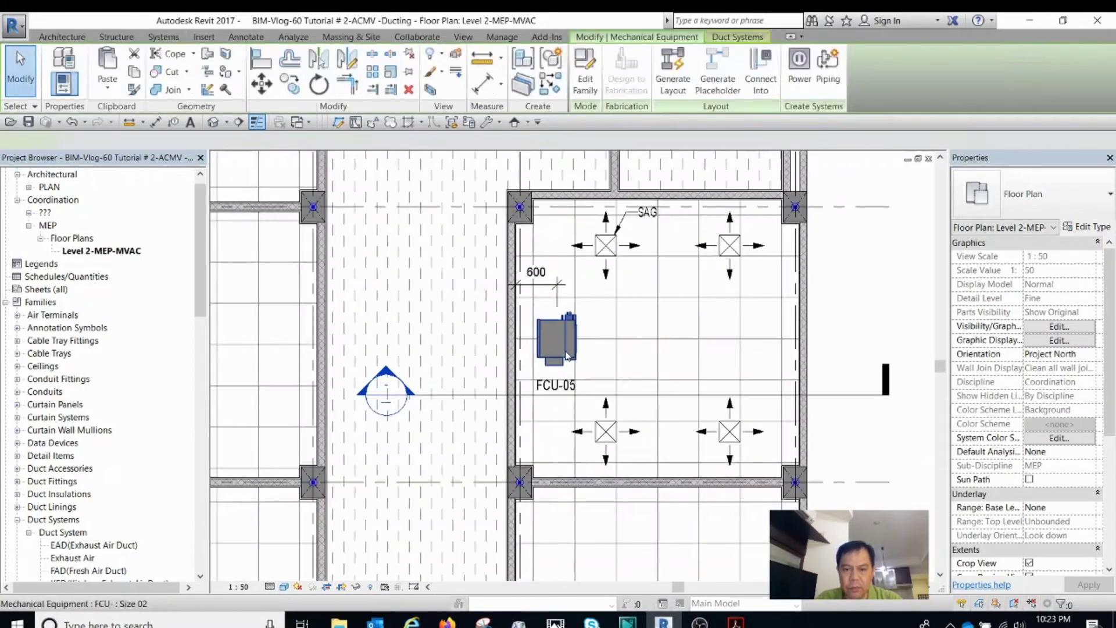
pyautogui.scroll(1, 609, 374)
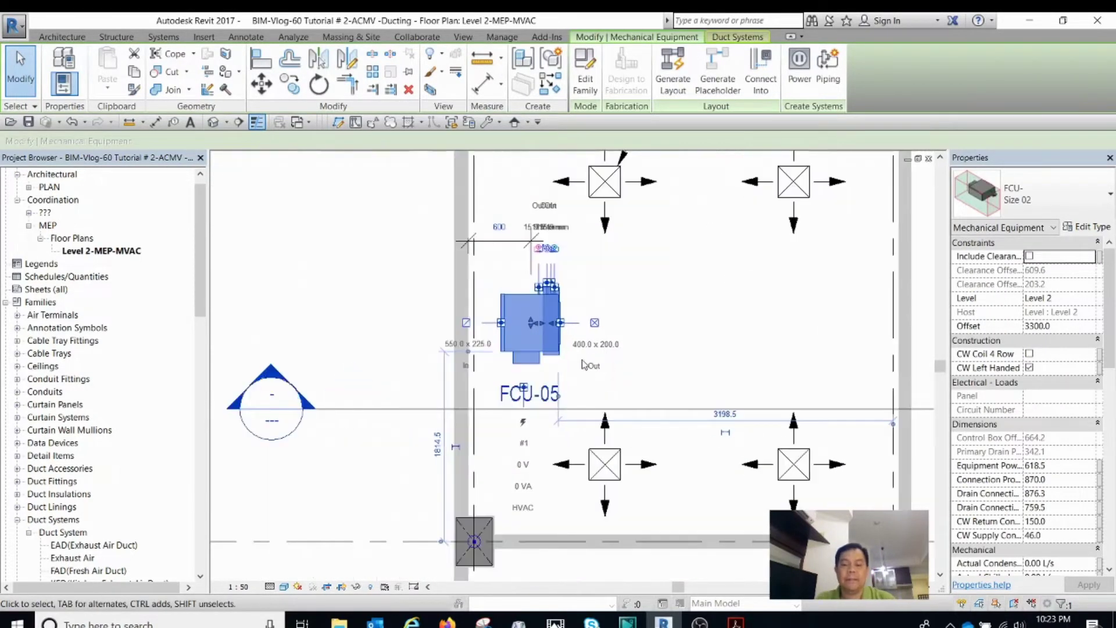
pyautogui.press('Escape')
pyautogui.click(538, 297)
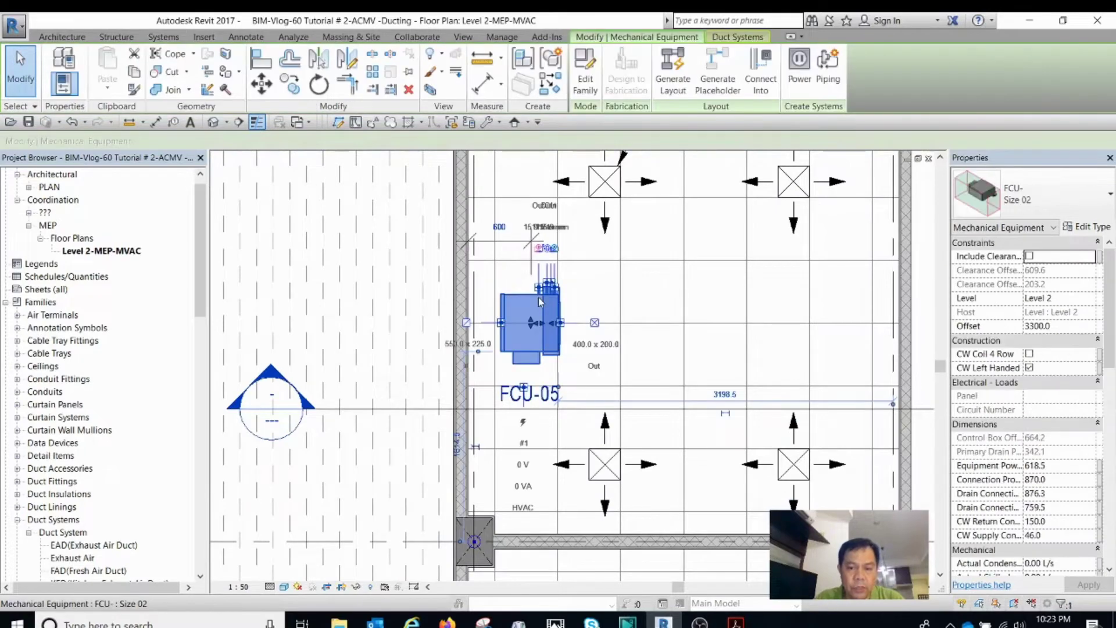
pyautogui.scroll(2, 538, 298)
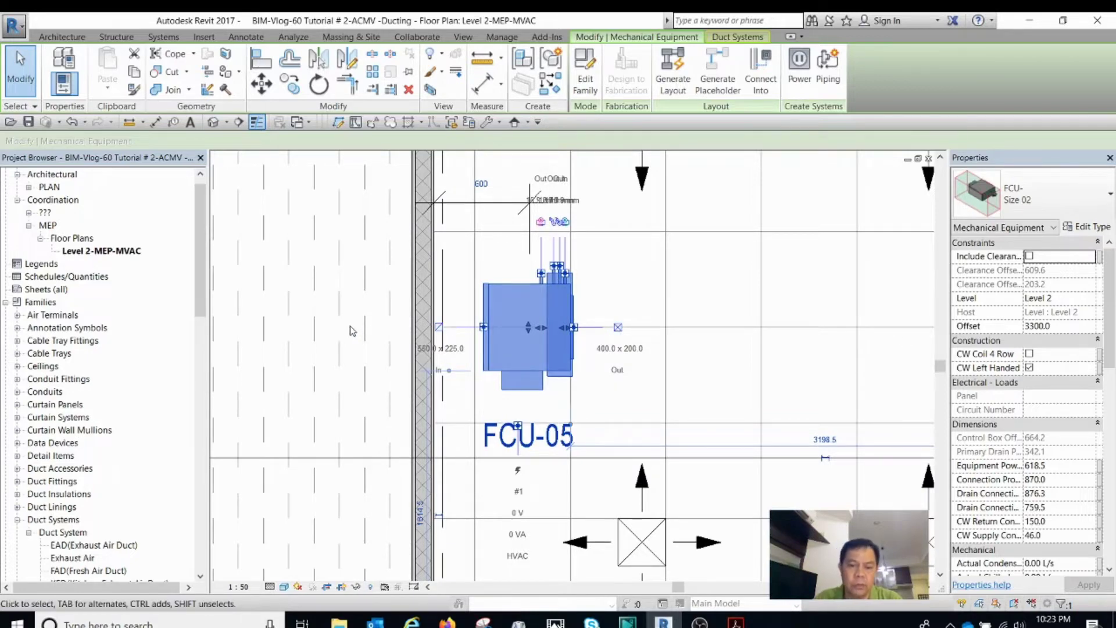
pyautogui.scroll(-2, 350, 330)
pyautogui.press('Escape')
pyautogui.click(486, 363)
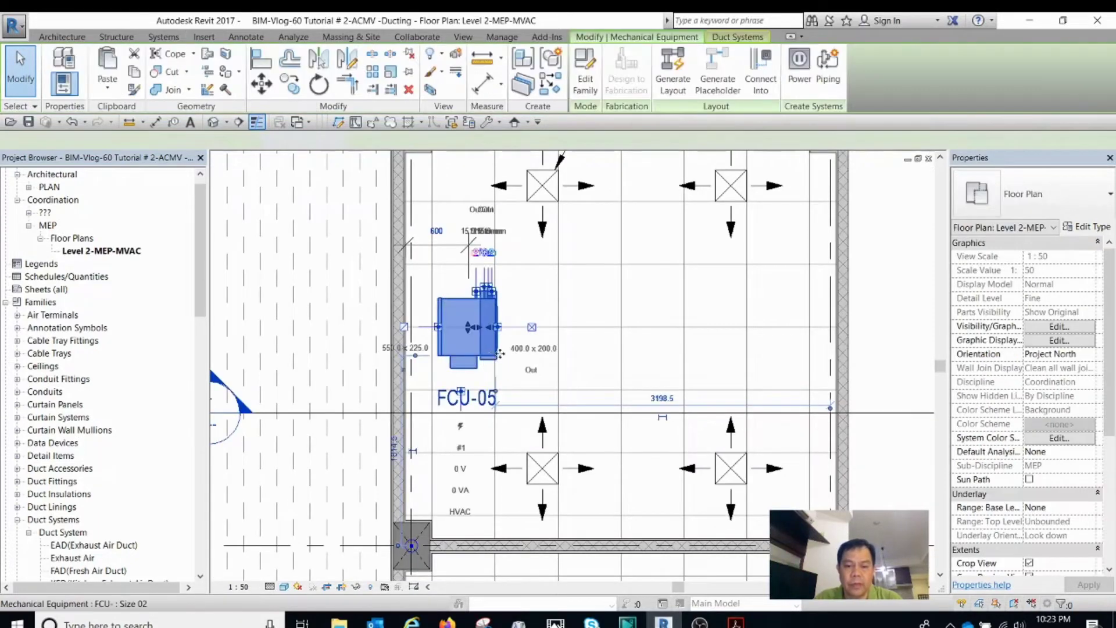
pyautogui.scroll(2, 488, 361)
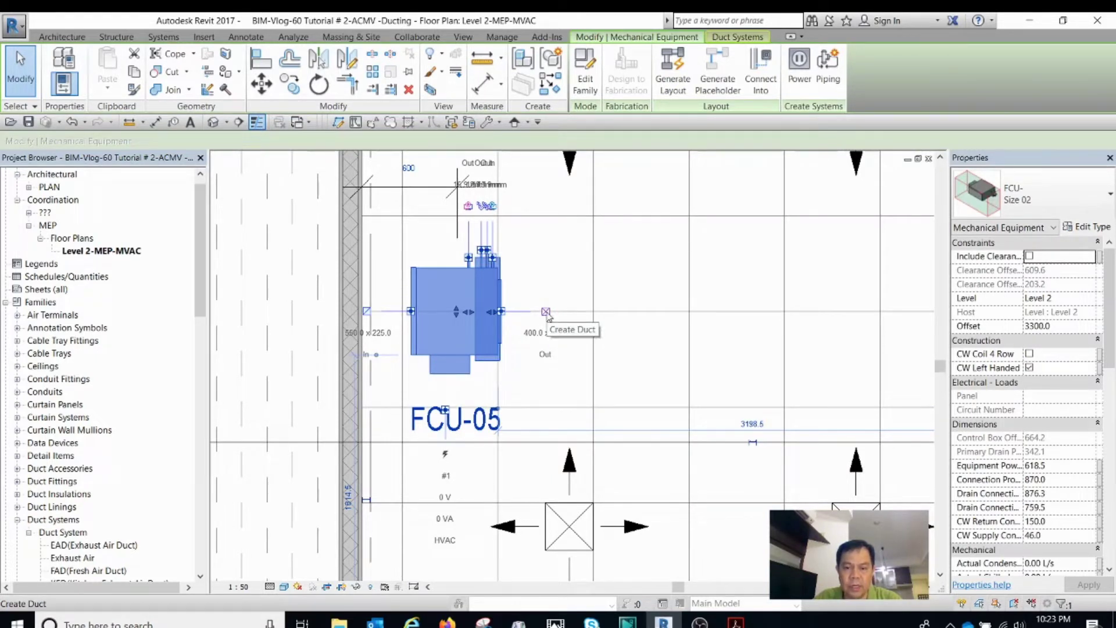
# Step: Draw a 400x200 duct, about 2700 long, from FCU-05's outlet toward the right wall
pyautogui.click(546, 312)
pyautogui.scroll(-1, 498, 318)
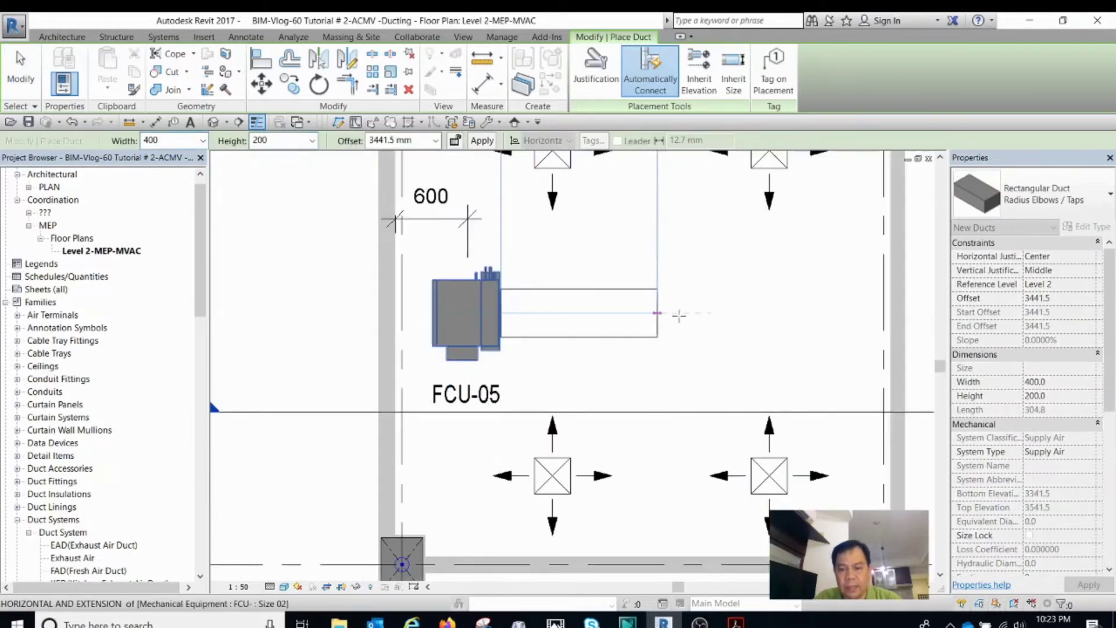
pyautogui.click(827, 312)
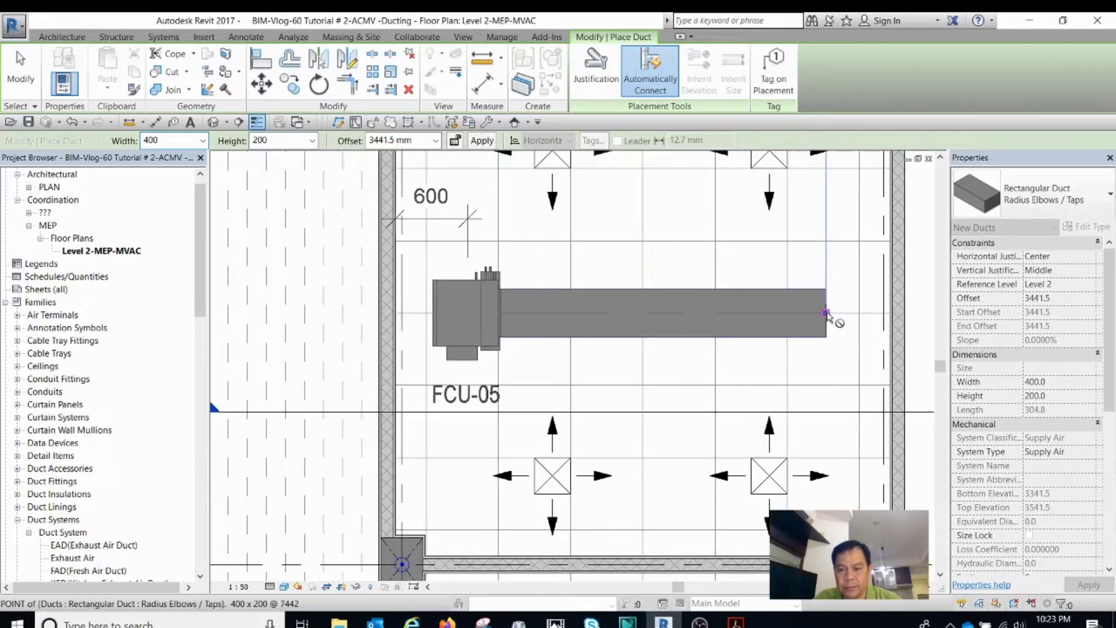
pyautogui.press('Escape')
pyautogui.press('Escape')
pyautogui.scroll(-3, 695, 342)
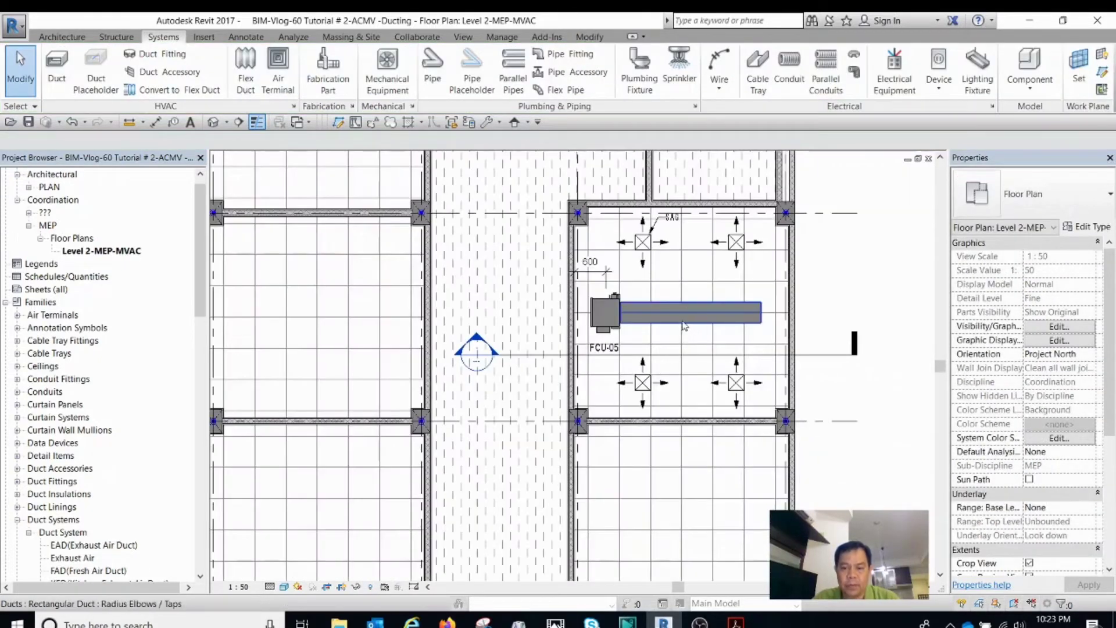
# Step: Select the new duct and bring up its system type choices
pyautogui.click(683, 325)
pyautogui.scroll(2, 684, 325)
pyautogui.press('Escape')
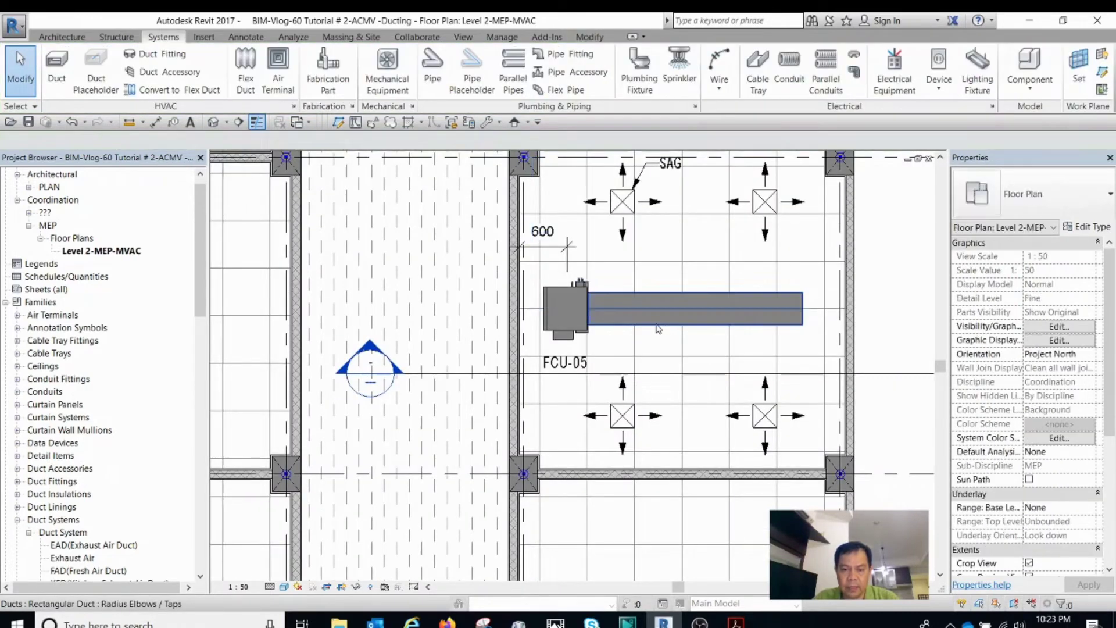
pyautogui.click(659, 329)
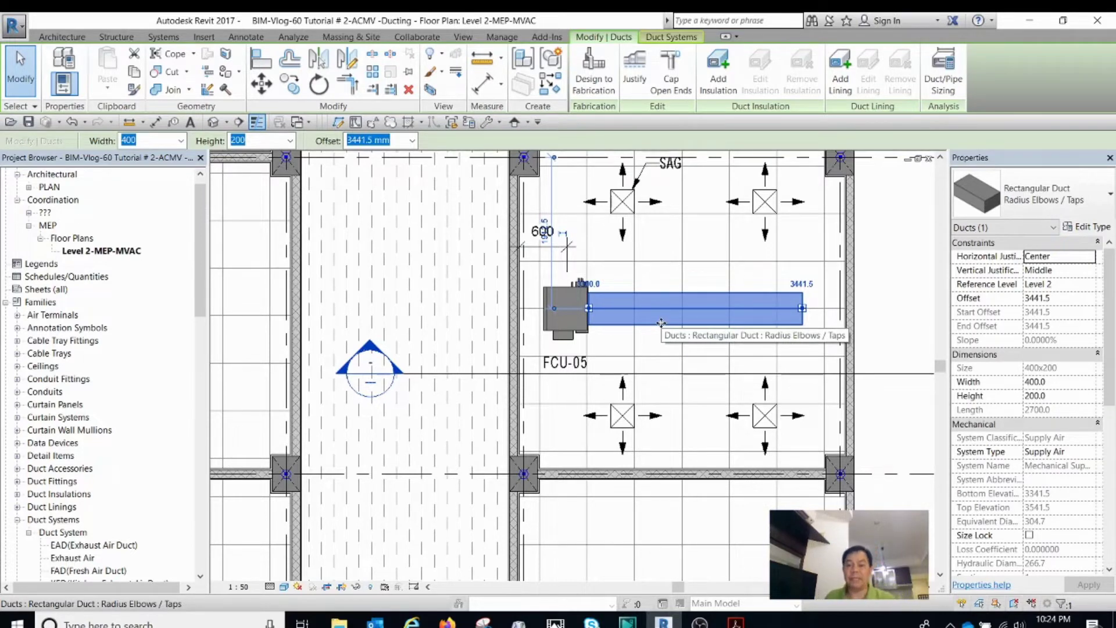
pyautogui.press('Escape')
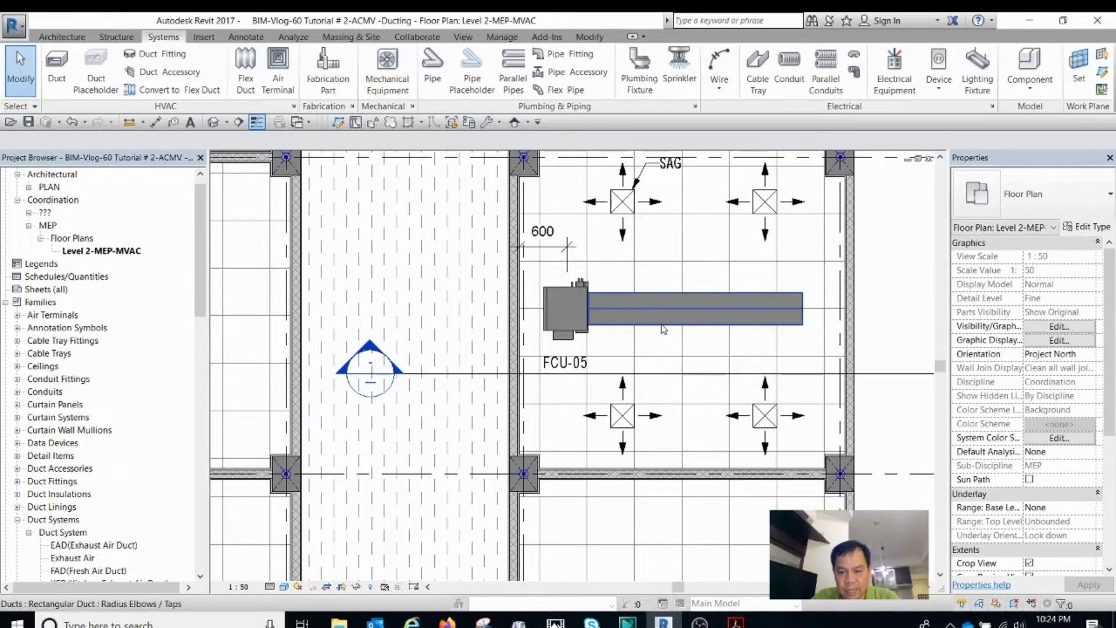
pyautogui.click(662, 324)
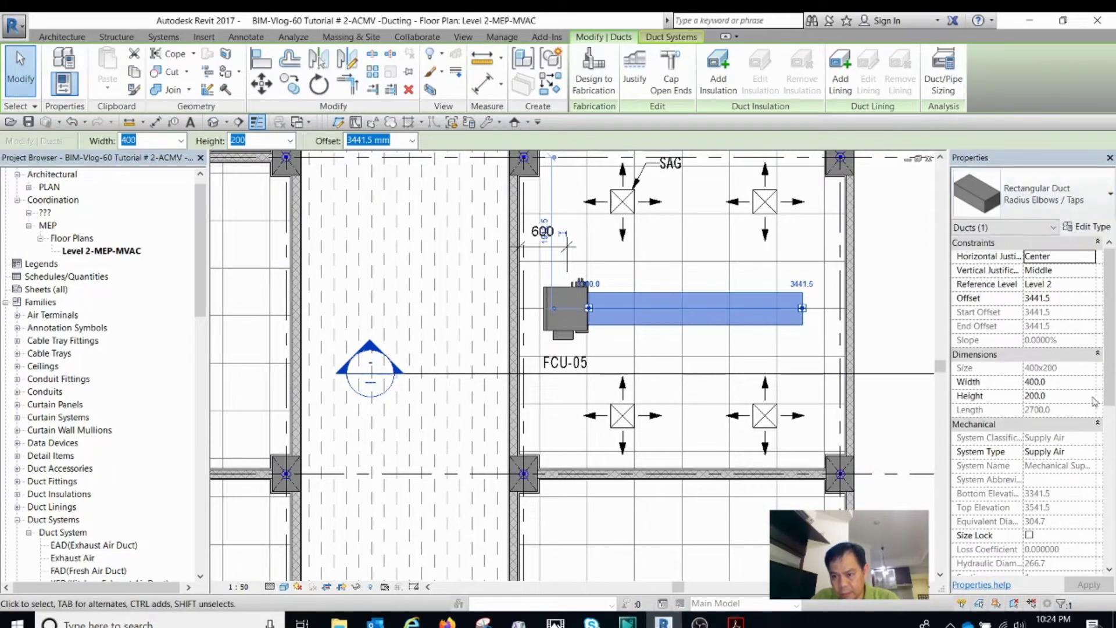
pyautogui.click(1091, 453)
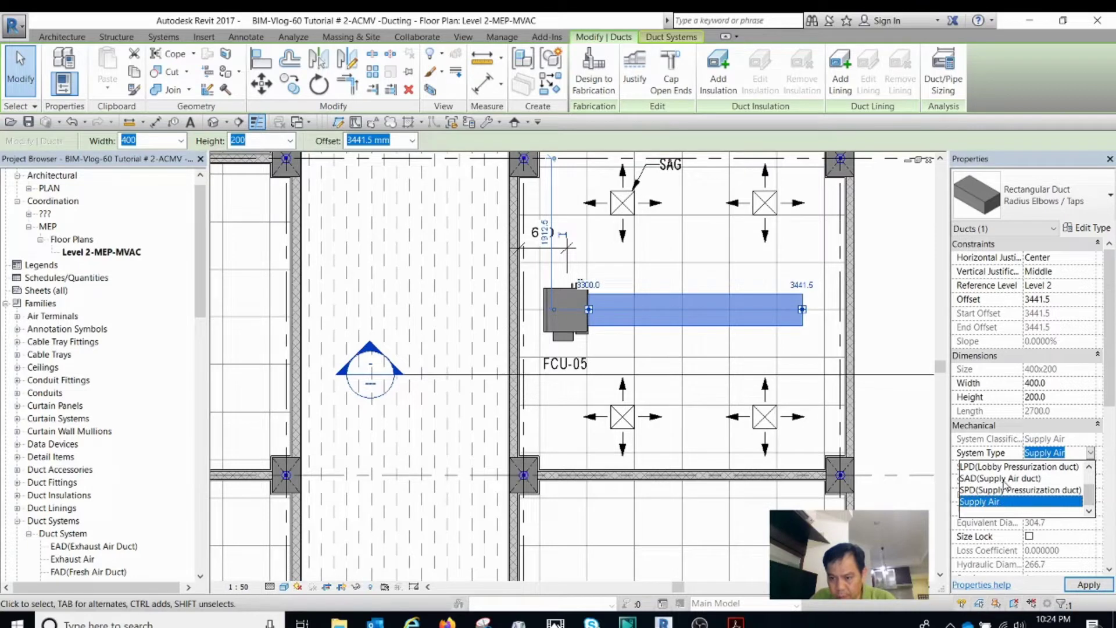
# Step: Set the duct's system type to SAD (Supply Air duct)
pyautogui.click(1003, 479)
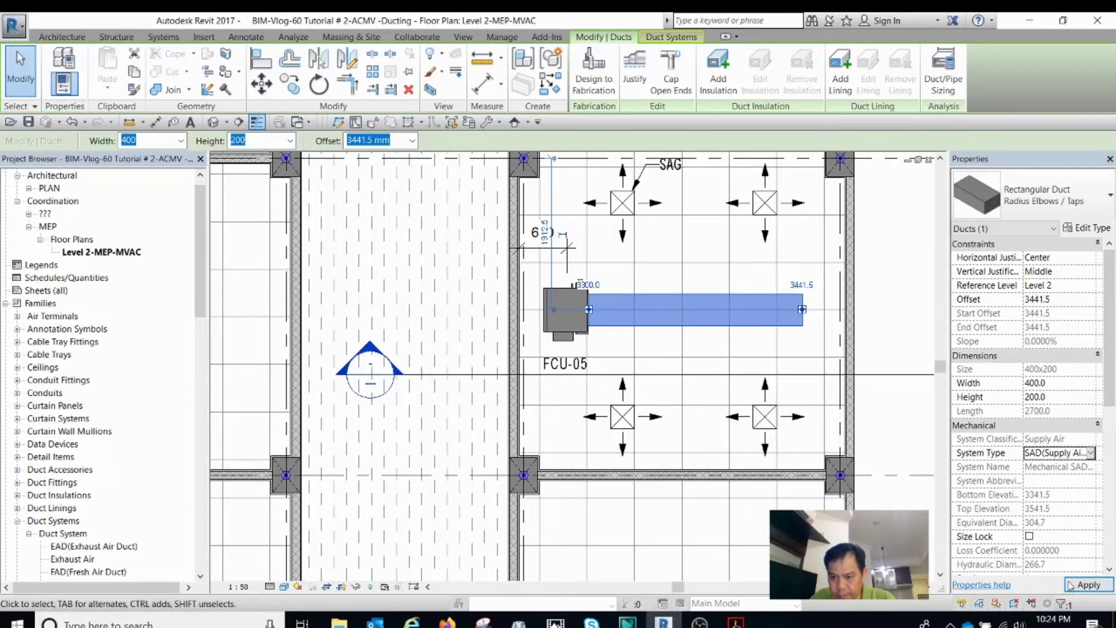
pyautogui.click(864, 458)
pyautogui.click(698, 309)
pyautogui.scroll(-2, 604, 341)
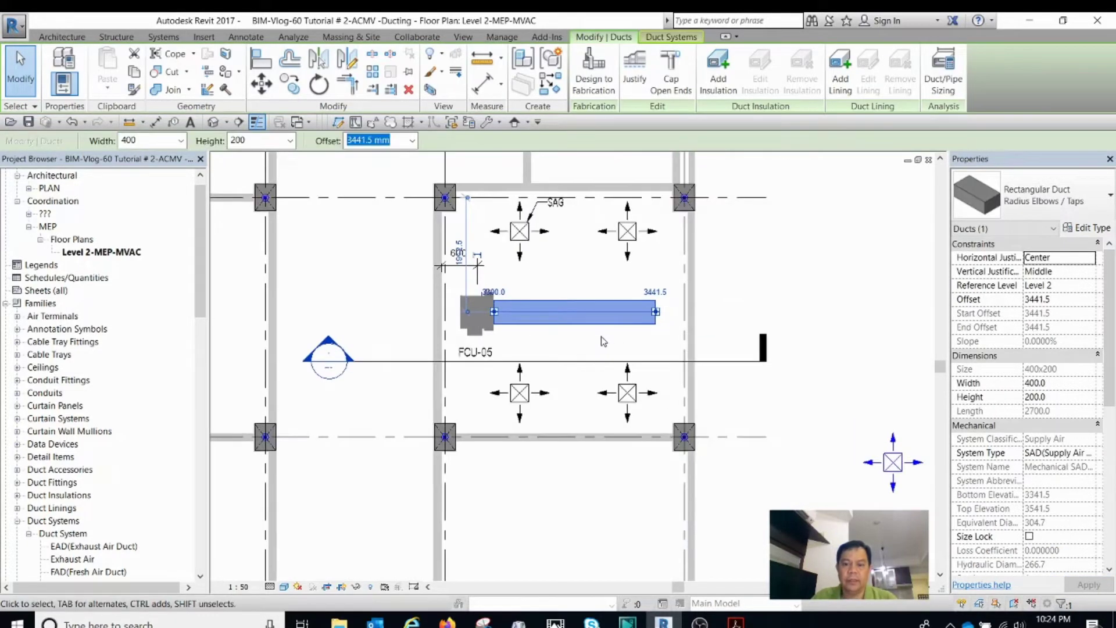
pyautogui.scroll(-3, 604, 342)
pyautogui.press('Escape')
pyautogui.scroll(2, 595, 333)
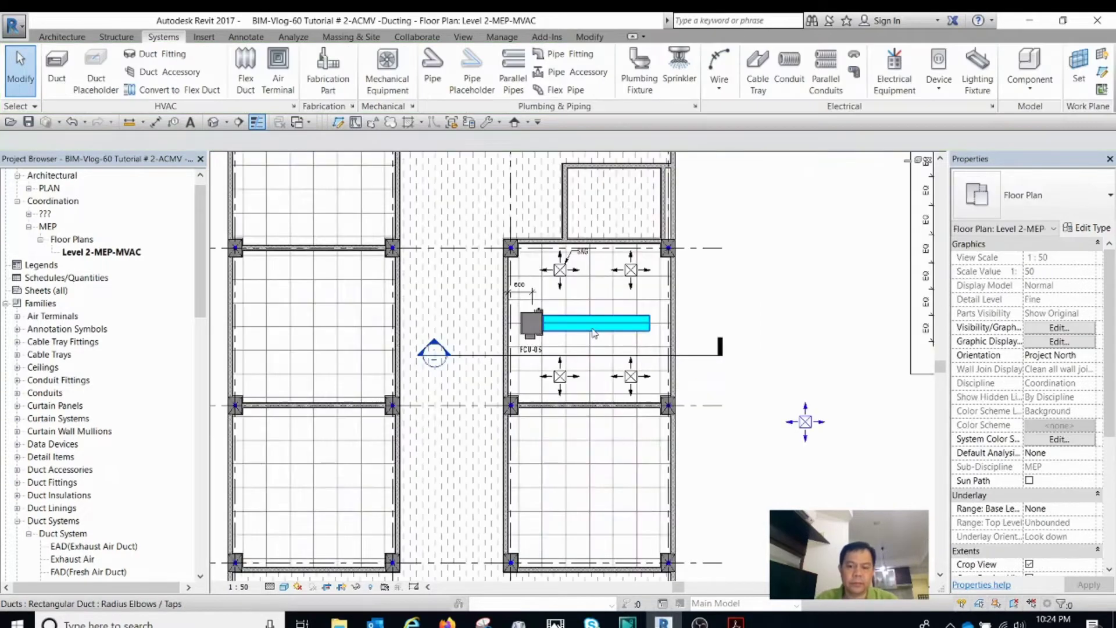
# Step: Reselect the 400x200 duct and bring up the ACMV layout PDF for reference
pyautogui.click(595, 333)
pyautogui.scroll(2, 594, 329)
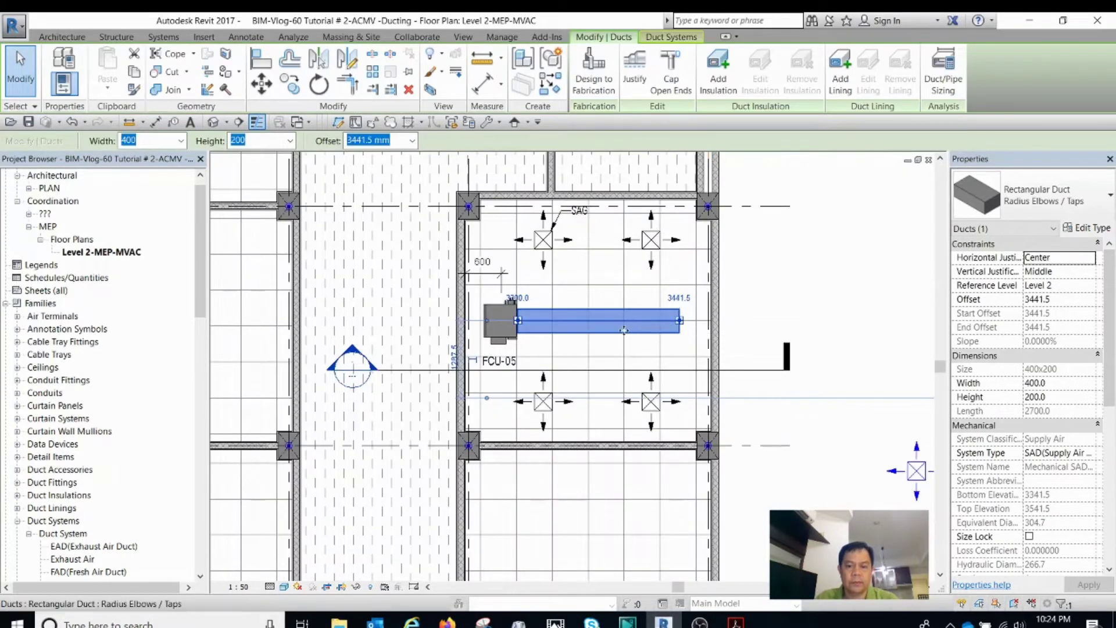
pyautogui.press('Escape')
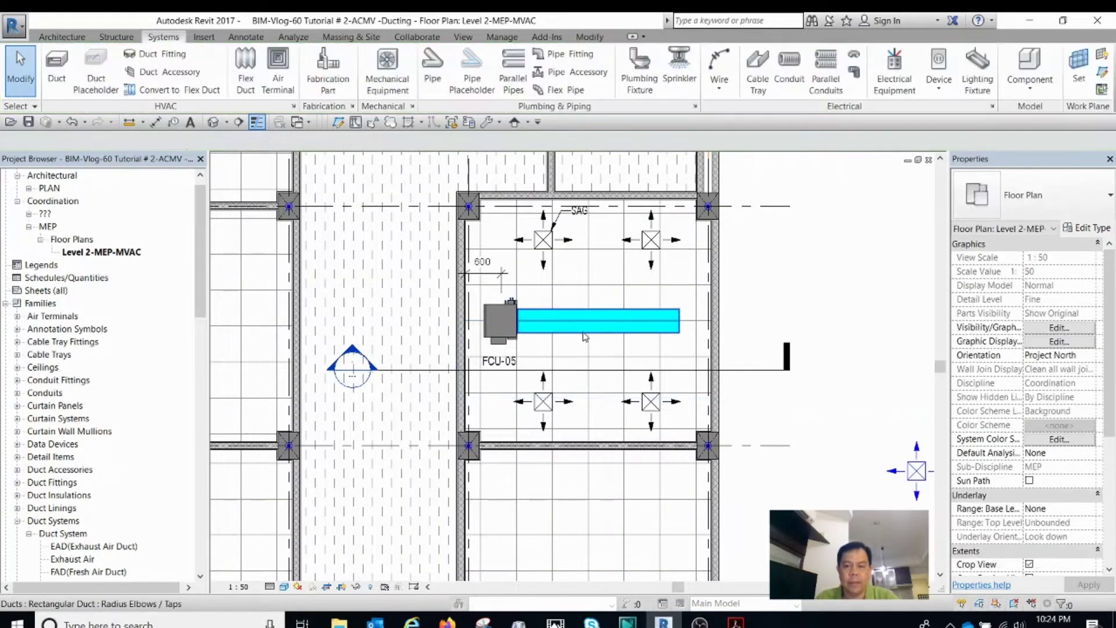
pyautogui.click(581, 333)
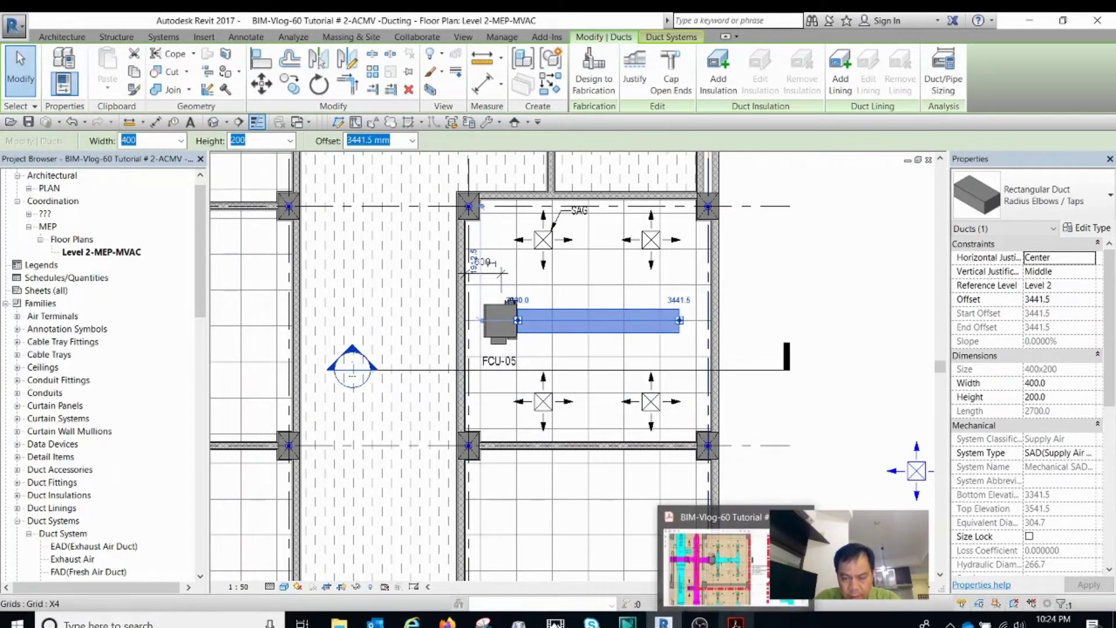
pyautogui.click(736, 621)
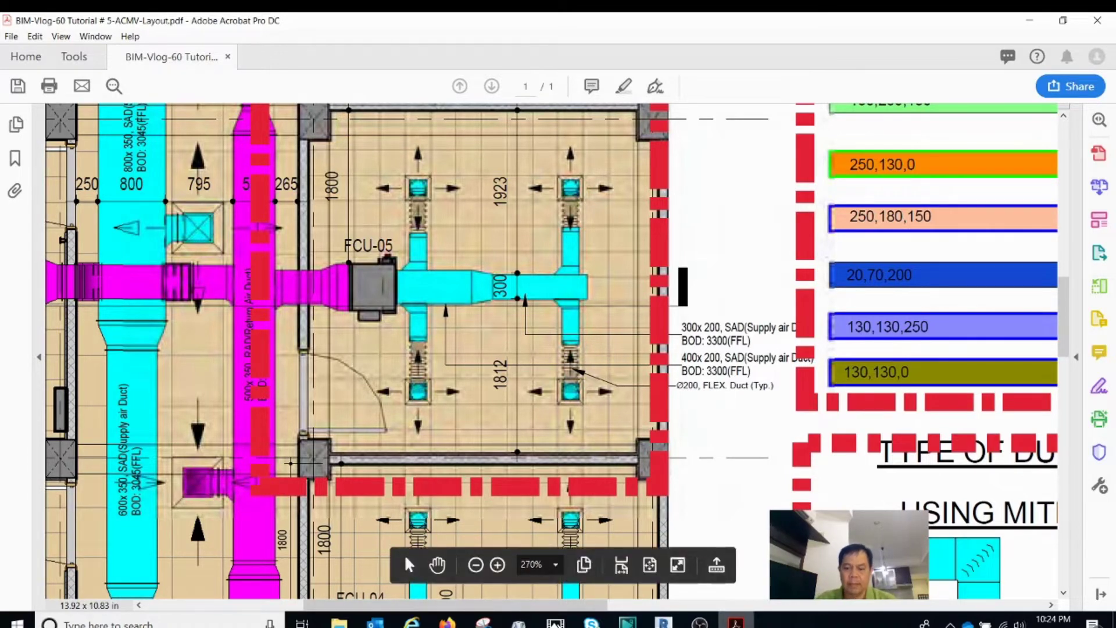
# Step: Back in Revit, cut FCU-05's supply duct partway along with Split Element
pyautogui.click(674, 577)
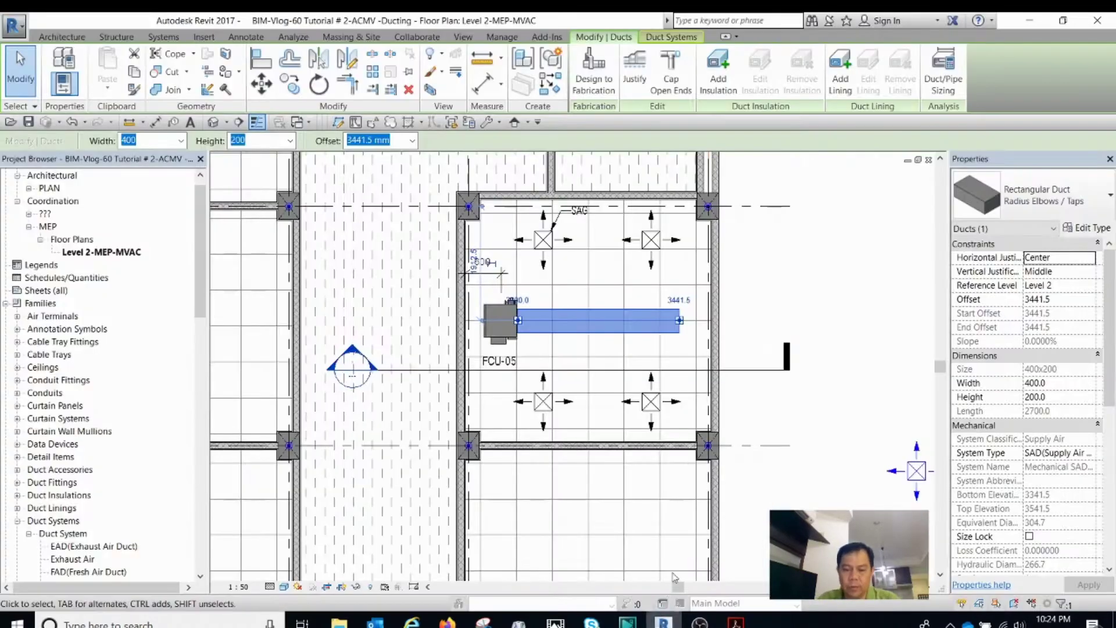
pyautogui.scroll(2, 683, 478)
pyautogui.press('Escape')
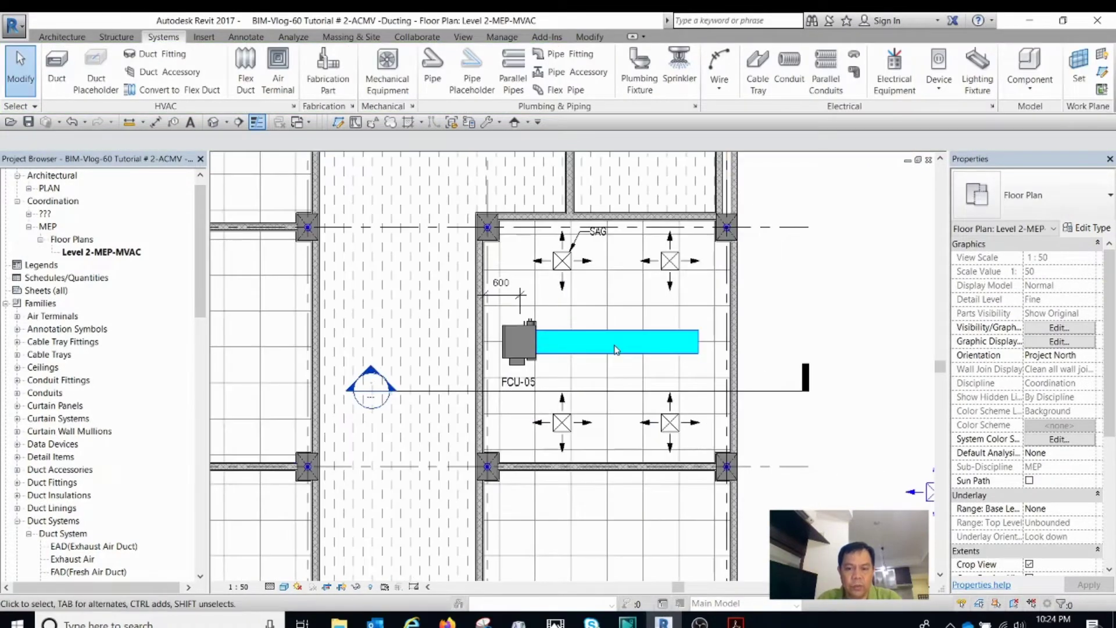
pyautogui.scroll(2, 630, 363)
pyautogui.click(631, 360)
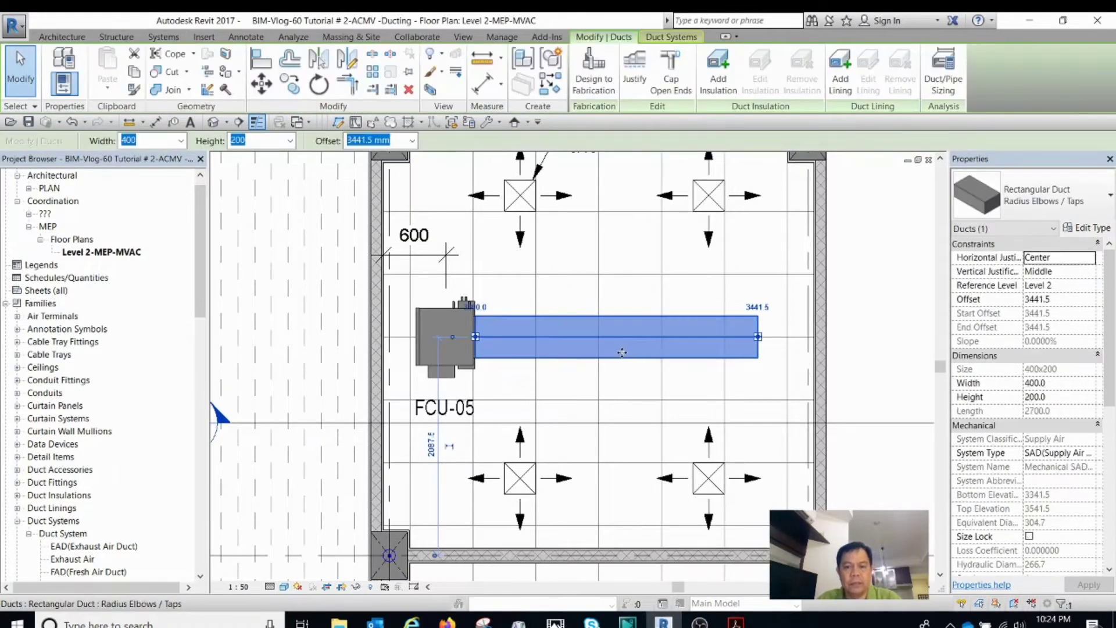
pyautogui.press('Escape')
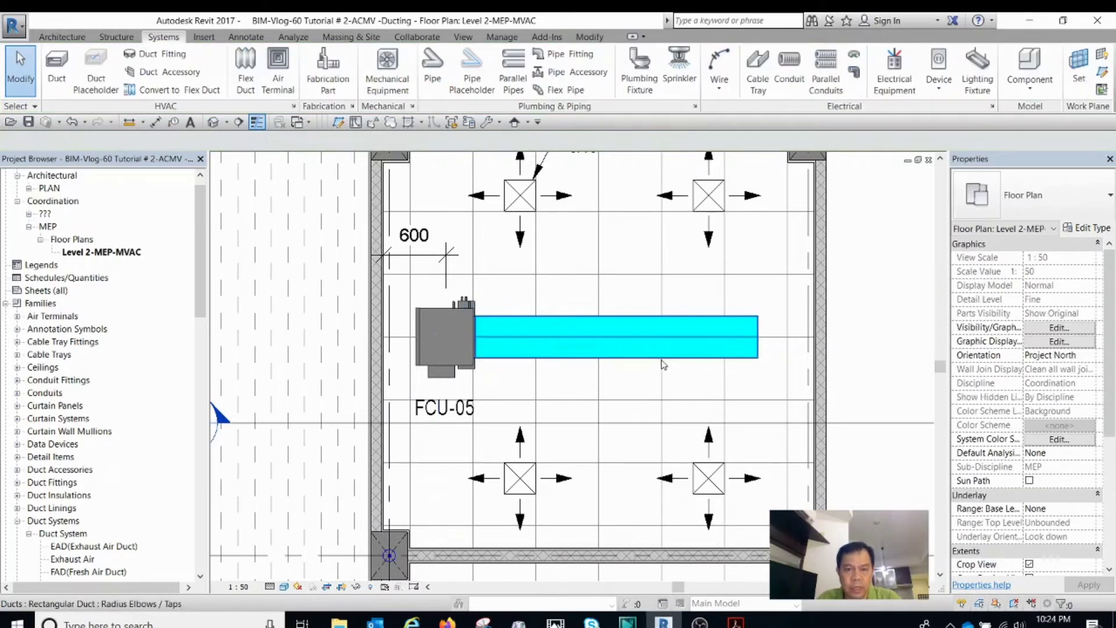
pyautogui.click(631, 359)
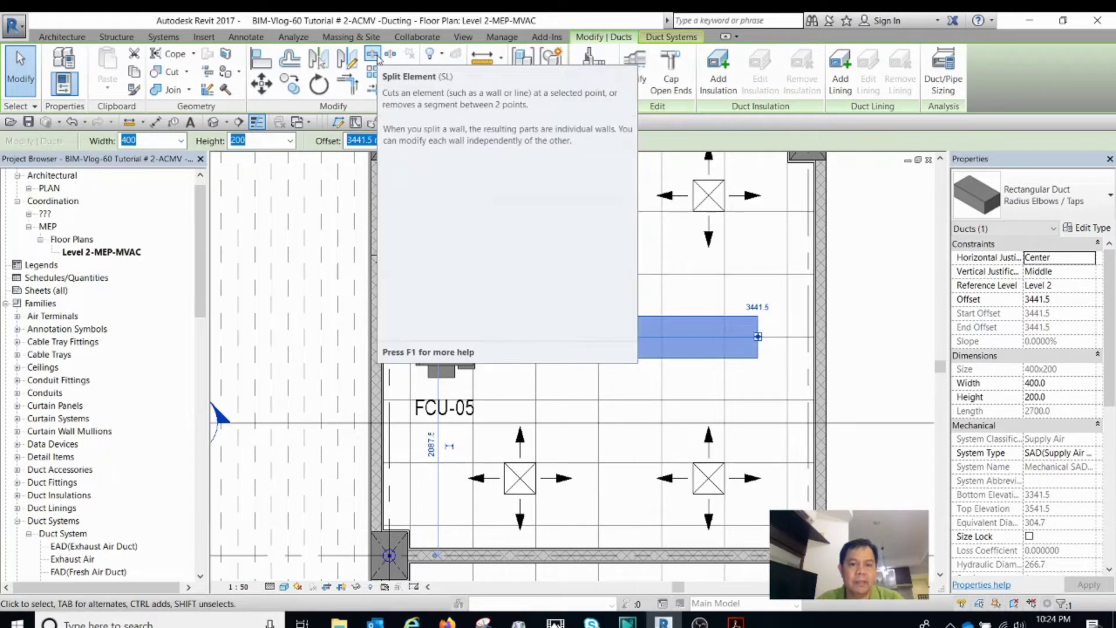
pyautogui.click(377, 58)
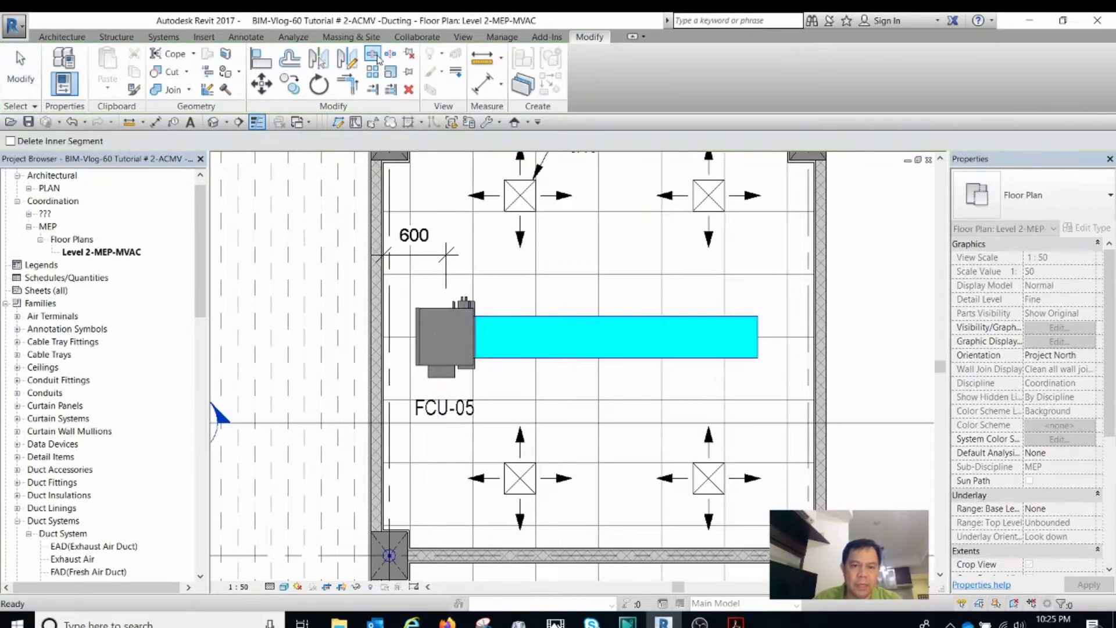
pyautogui.click(620, 346)
pyautogui.press('Escape')
# Step: Select the 1317.7-long right-hand segment and compare it with the reference PDF
pyautogui.click(638, 354)
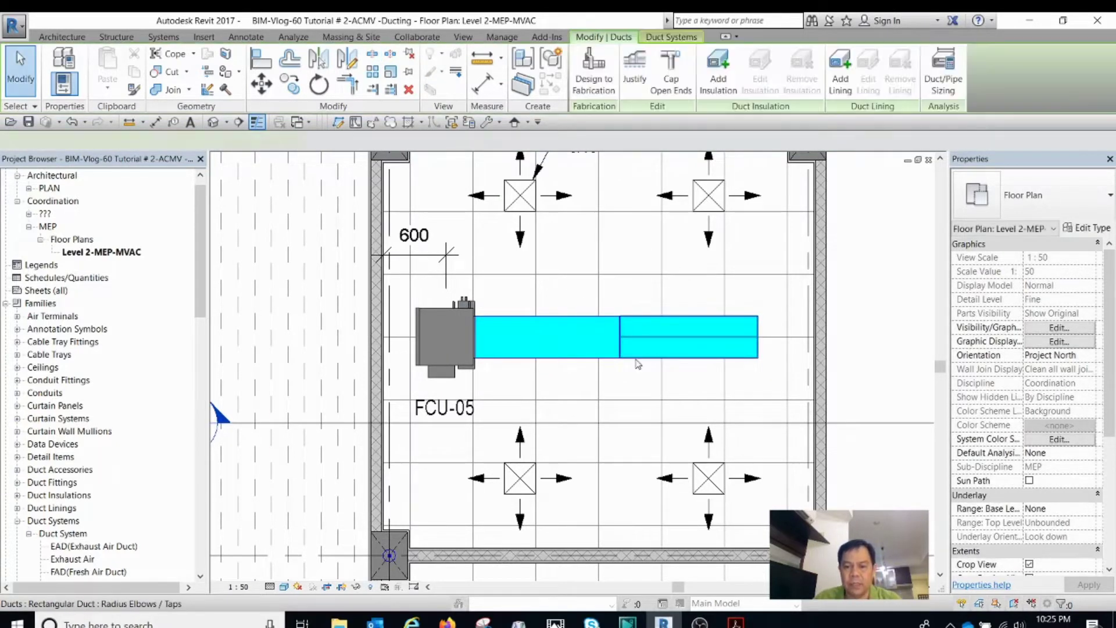
pyautogui.moveTo(638, 353); pyautogui.dragTo(549, 341, button='middle')
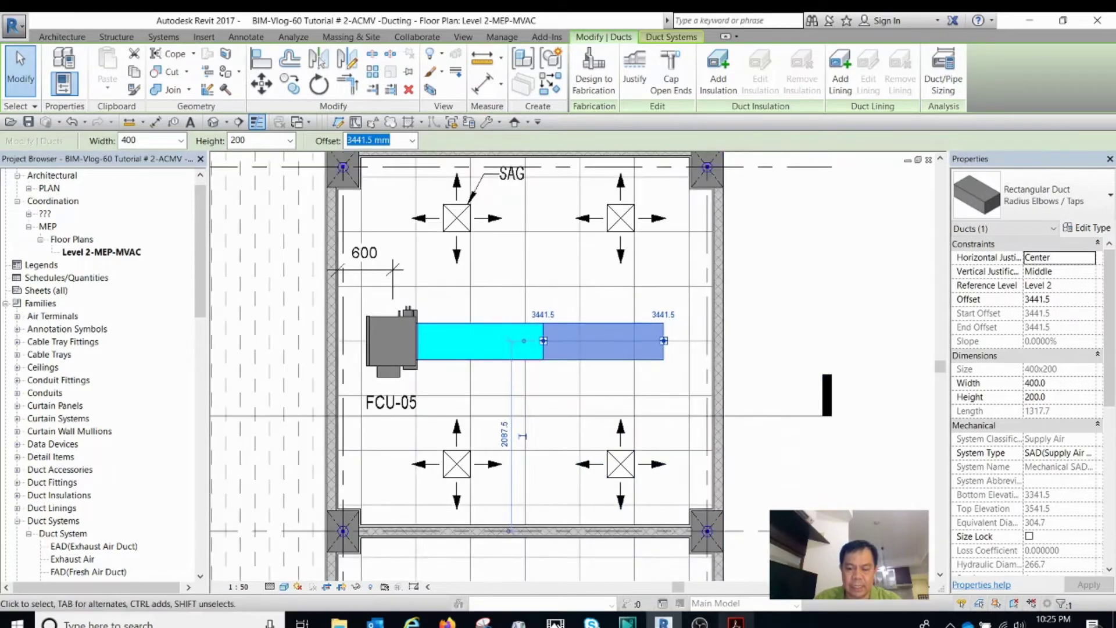
pyautogui.hotkey('alt', 'Tab')
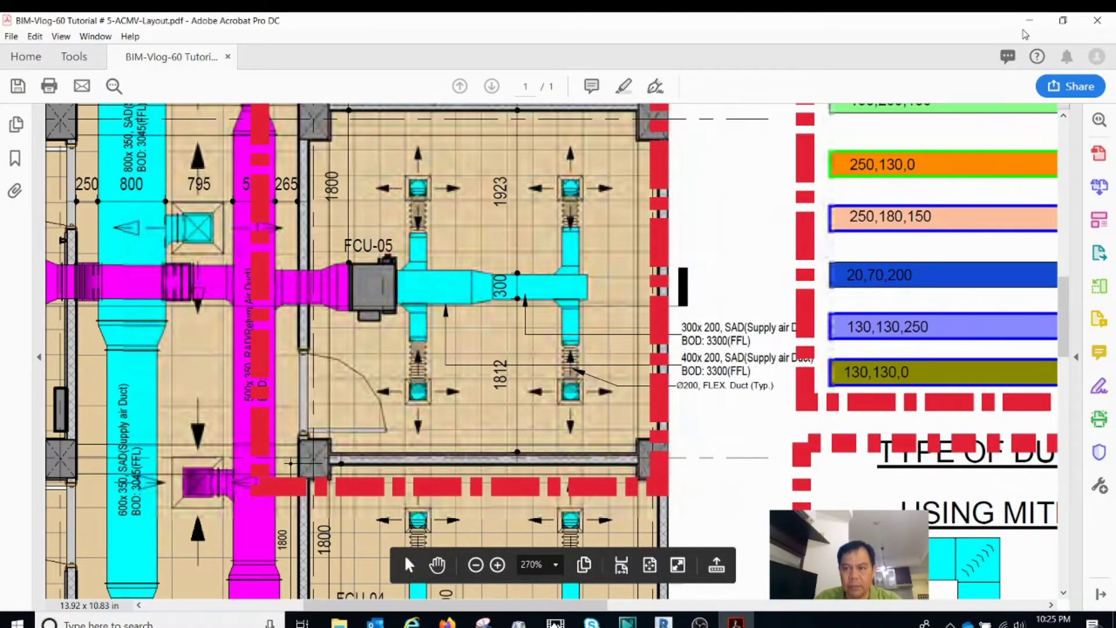
pyautogui.click(1029, 21)
pyautogui.press('Escape')
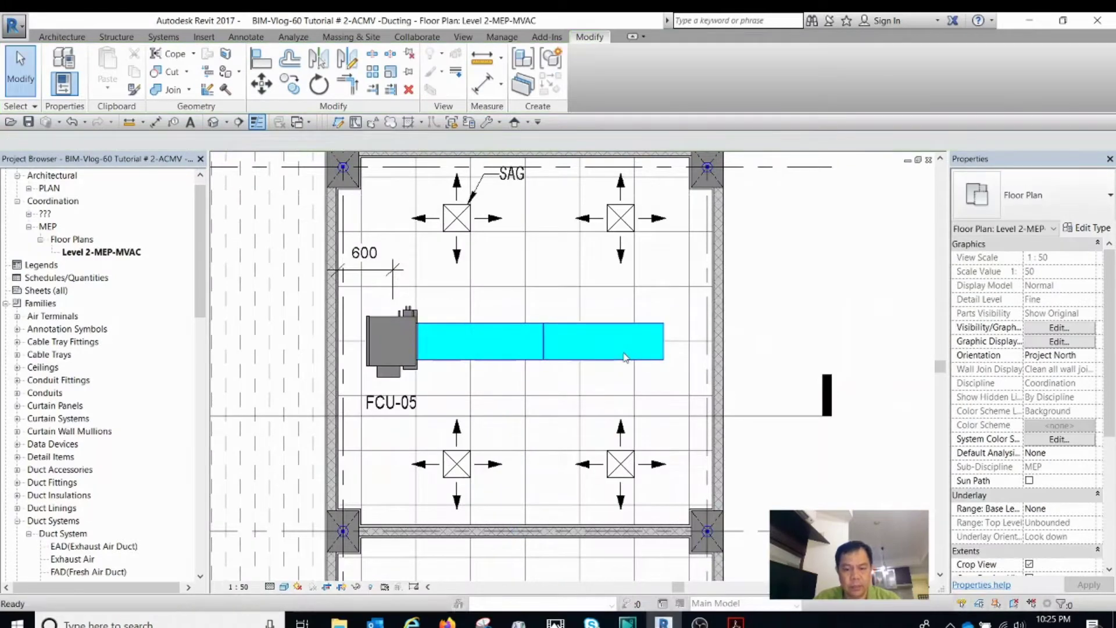
# Step: Tag the right FCU-05 duct segment with a size tag placed off to the right, using TG
pyautogui.click(620, 360)
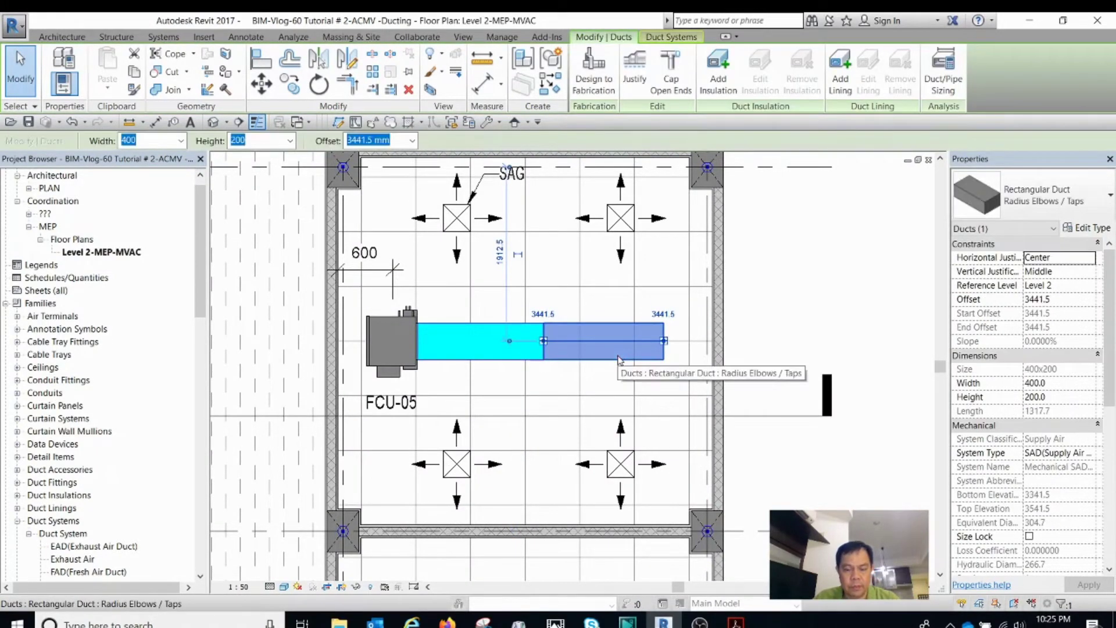
pyautogui.press('Escape')
pyautogui.press('t')
pyautogui.press('g')
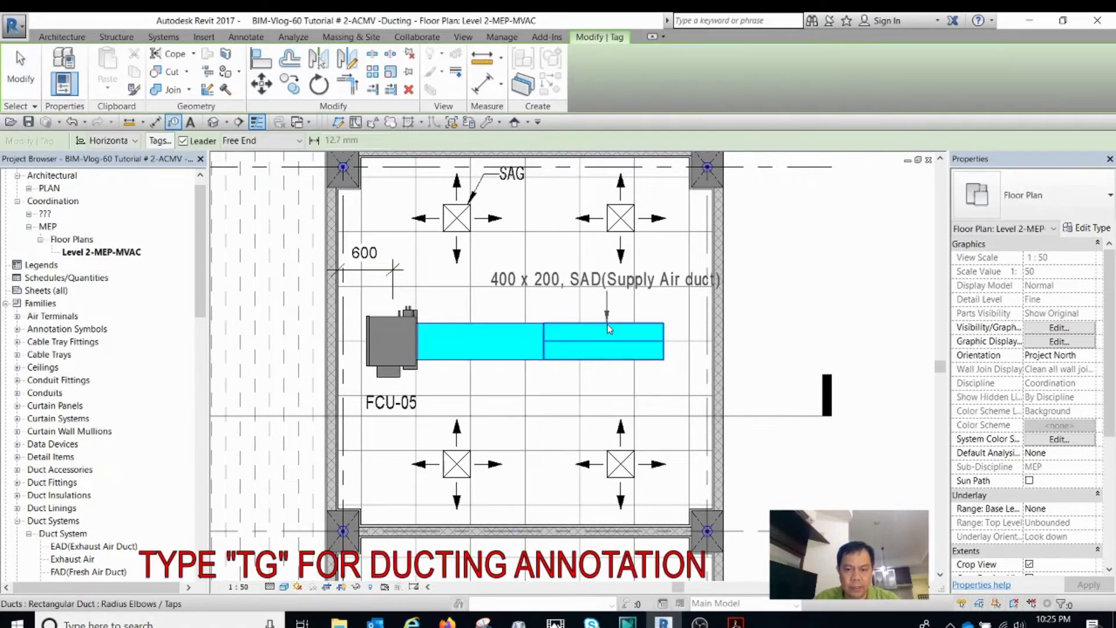
pyautogui.press('Escape')
pyautogui.press('t')
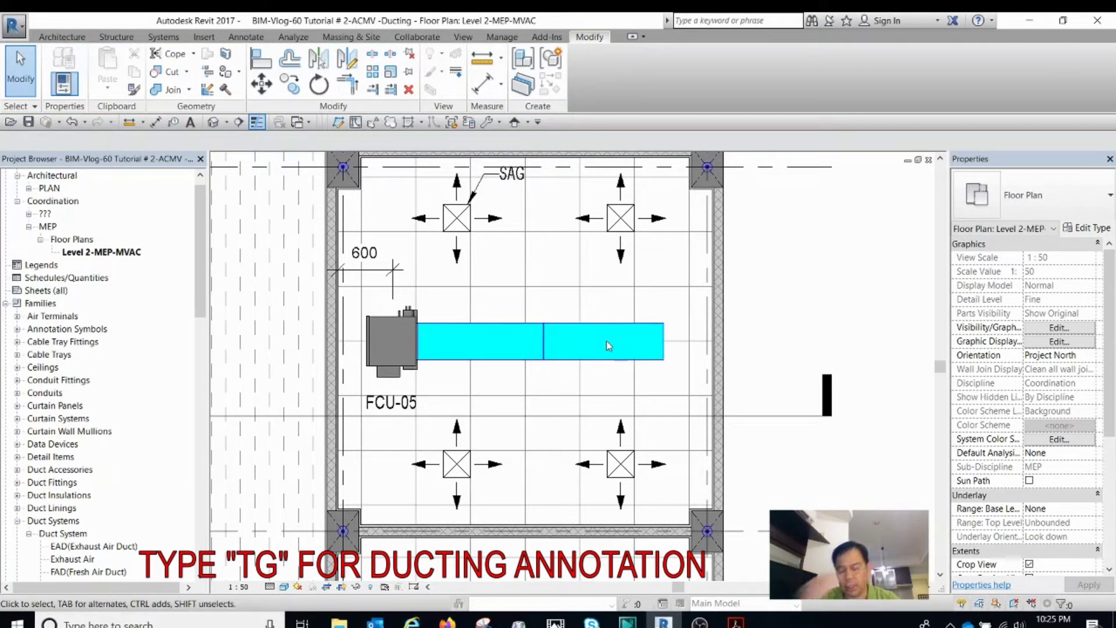
pyautogui.press('g')
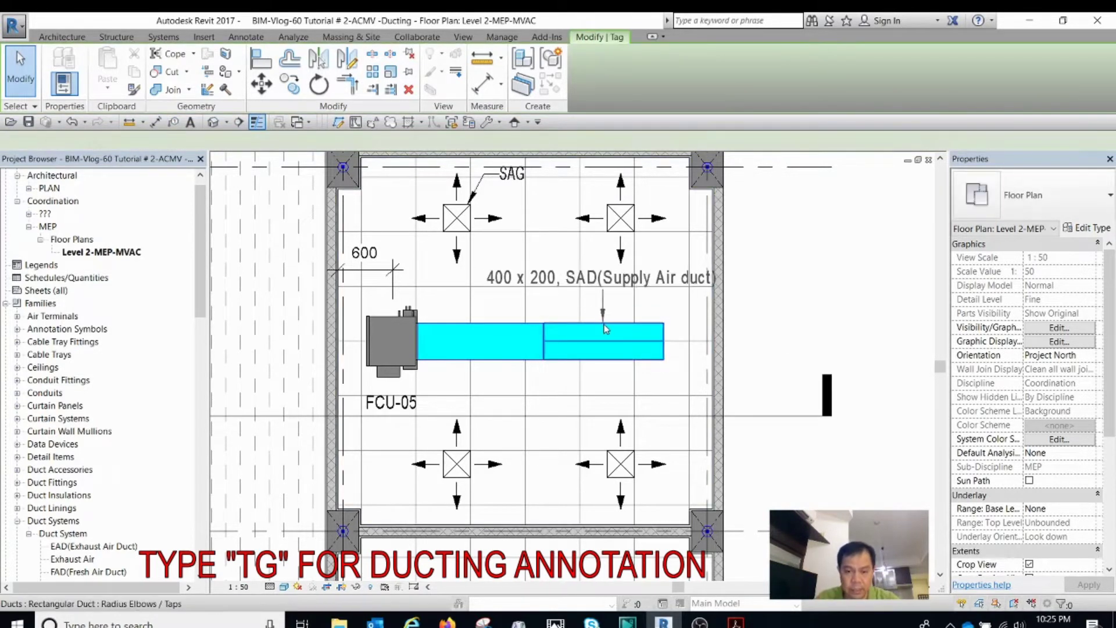
pyautogui.click(603, 336)
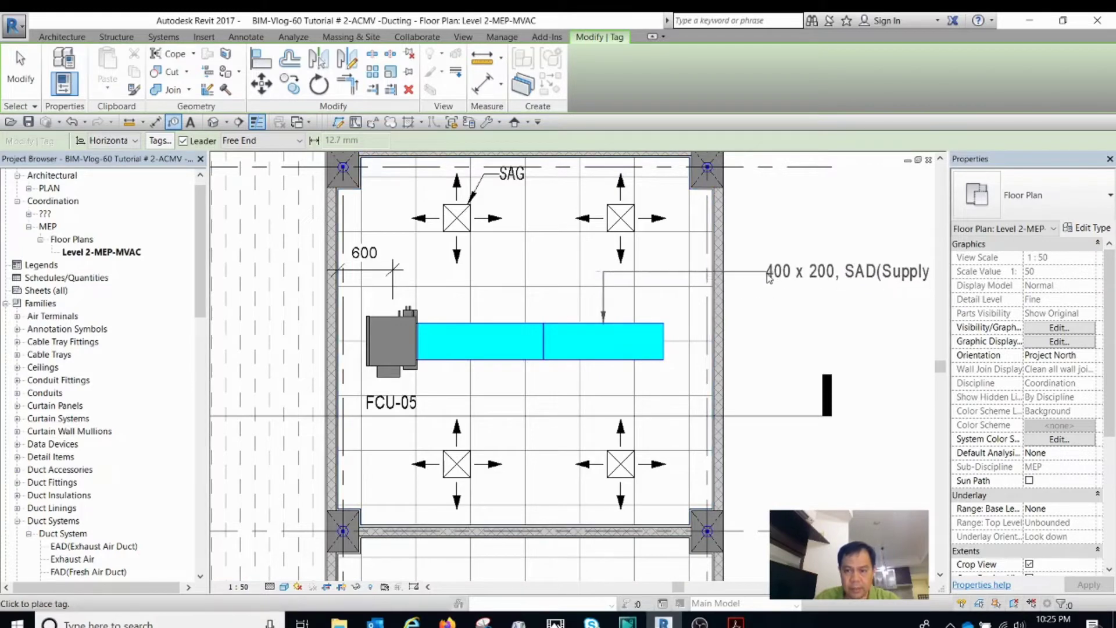
pyautogui.click(776, 282)
pyautogui.scroll(-2, 678, 279)
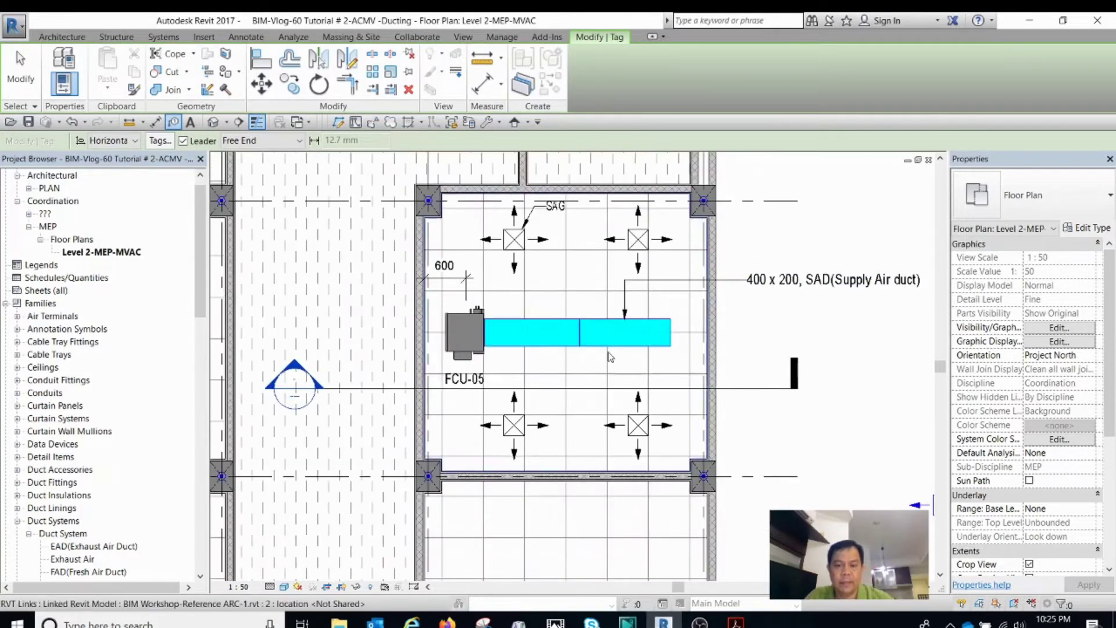
pyautogui.scroll(1, 640, 343)
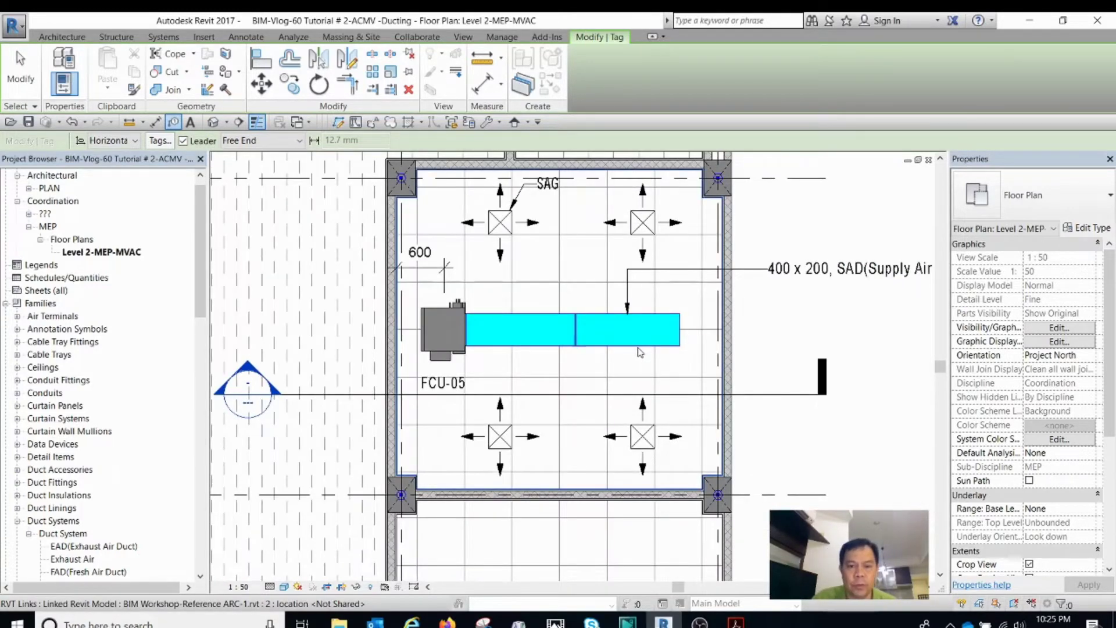
pyautogui.moveTo(640, 351); pyautogui.dragTo(631, 353, button='middle')
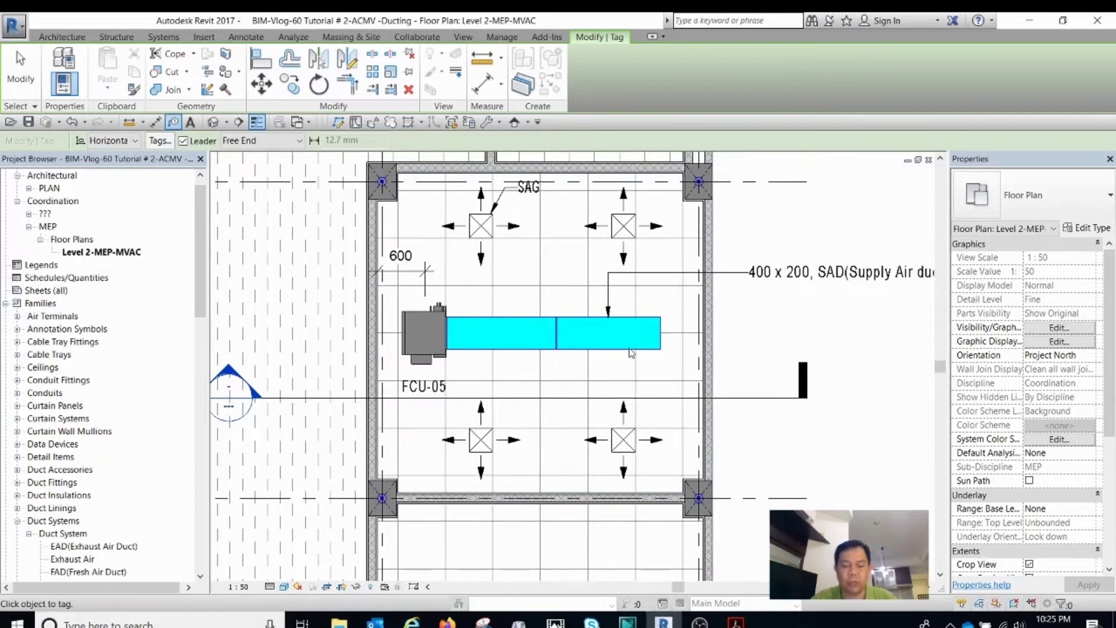
pyautogui.press('Escape')
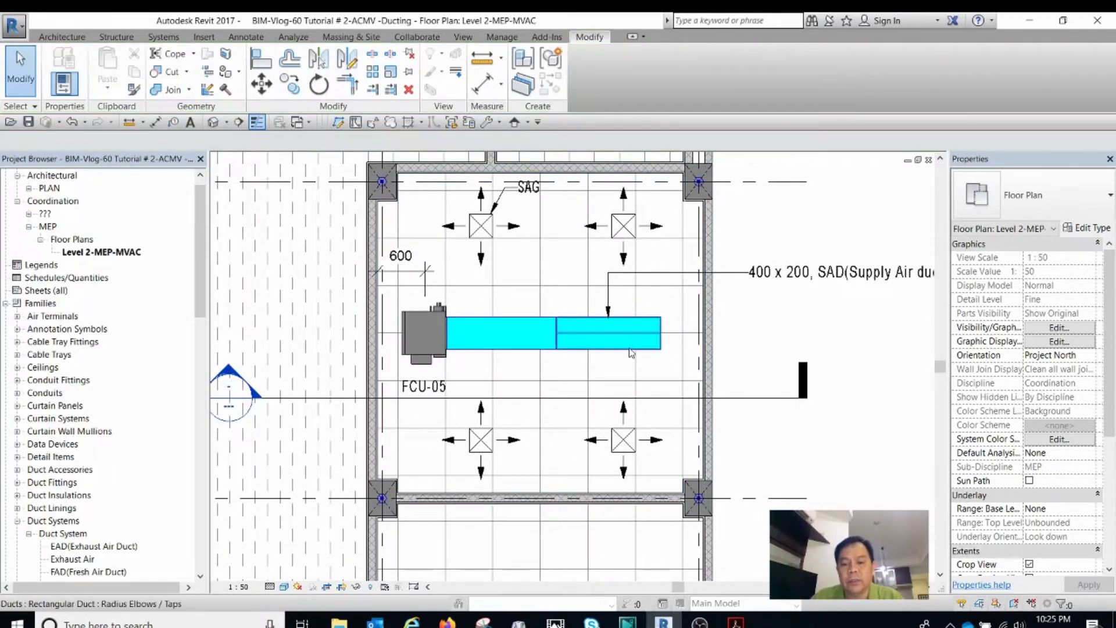
# Step: Move the right segment's 400 x 200 duct tag and its leader lower in the plan
pyautogui.click(630, 348)
pyautogui.scroll(-2, 557, 380)
pyautogui.click(560, 379)
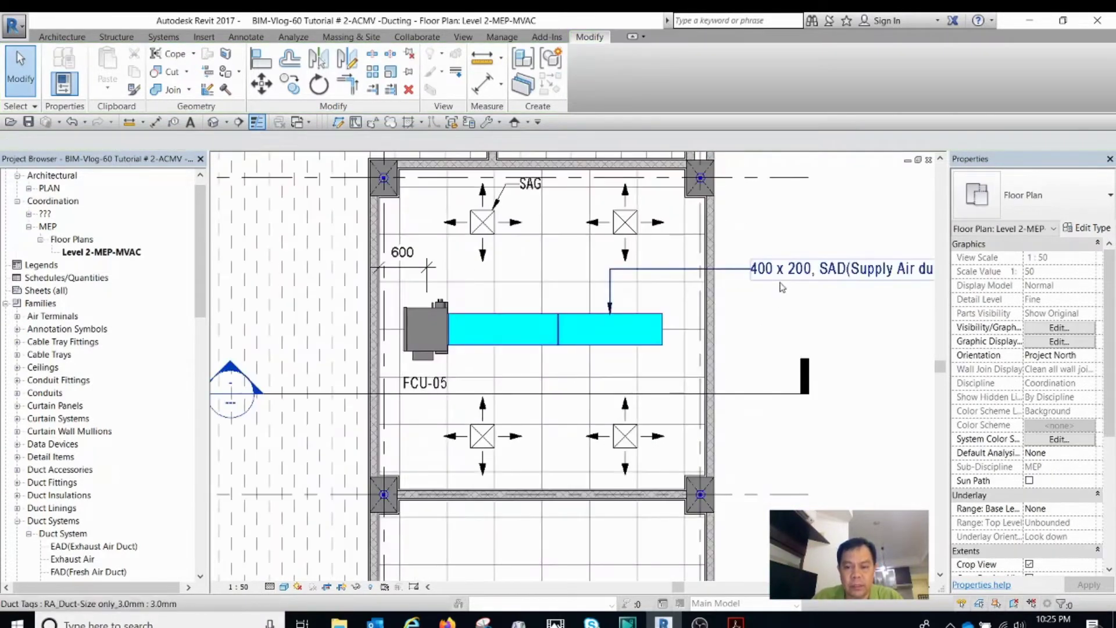
pyautogui.click(773, 278)
pyautogui.moveTo(773, 282); pyautogui.dragTo(776, 363)
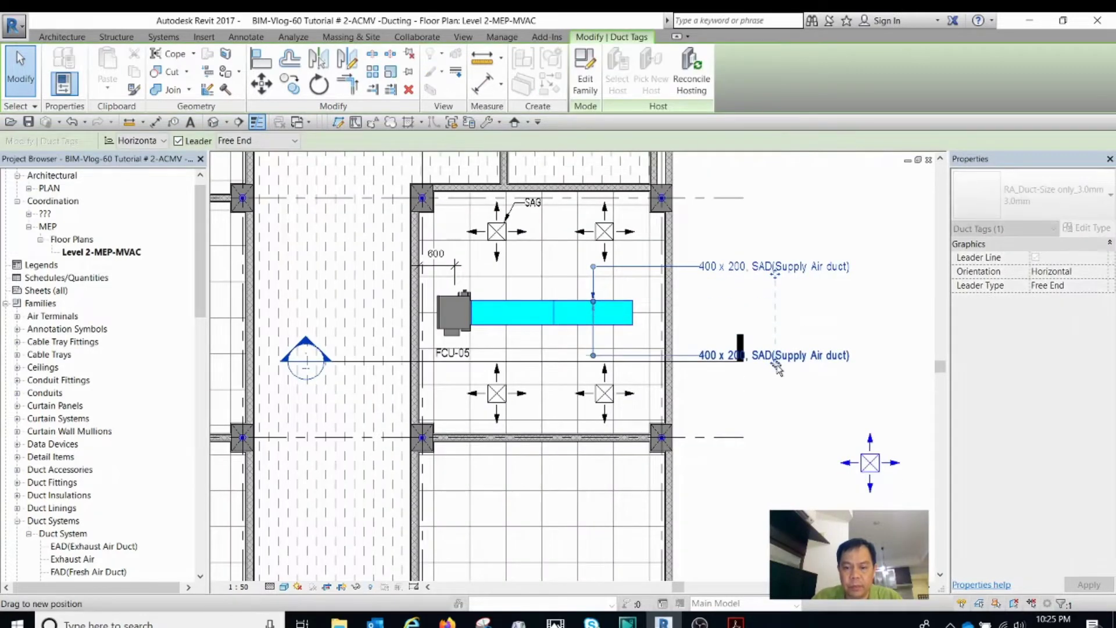
pyautogui.scroll(2, 605, 334)
pyautogui.moveTo(592, 290); pyautogui.dragTo(587, 317)
pyautogui.moveTo(864, 372); pyautogui.dragTo(861, 358)
pyautogui.click(556, 361)
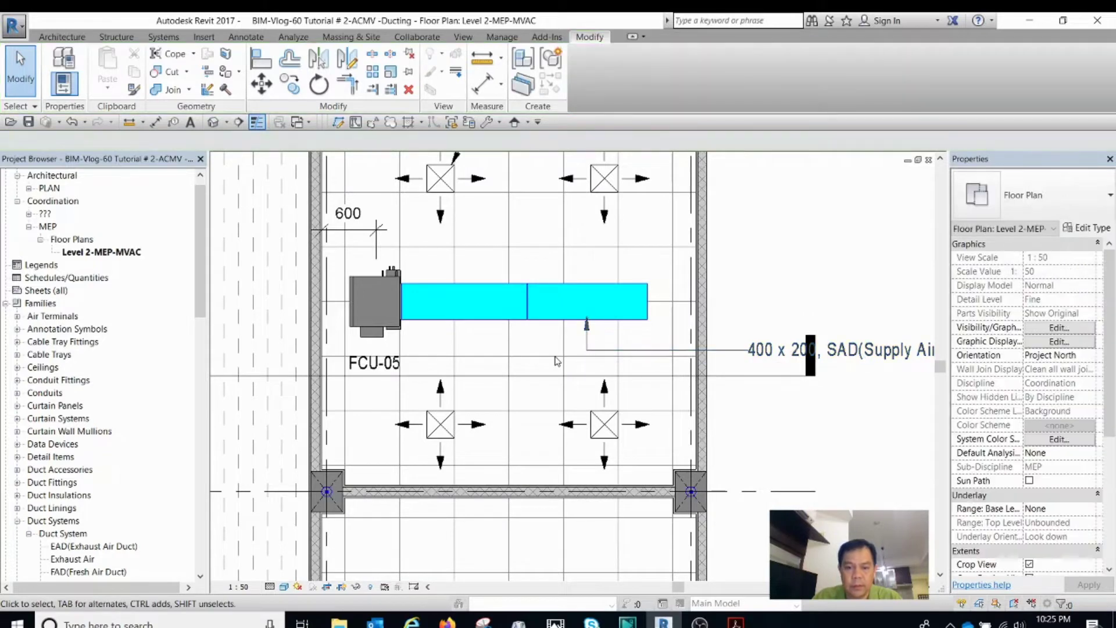
# Step: Give the left FCU-05 duct segment its own 400 x 200 size tag
pyautogui.click(472, 317)
pyautogui.click(474, 329)
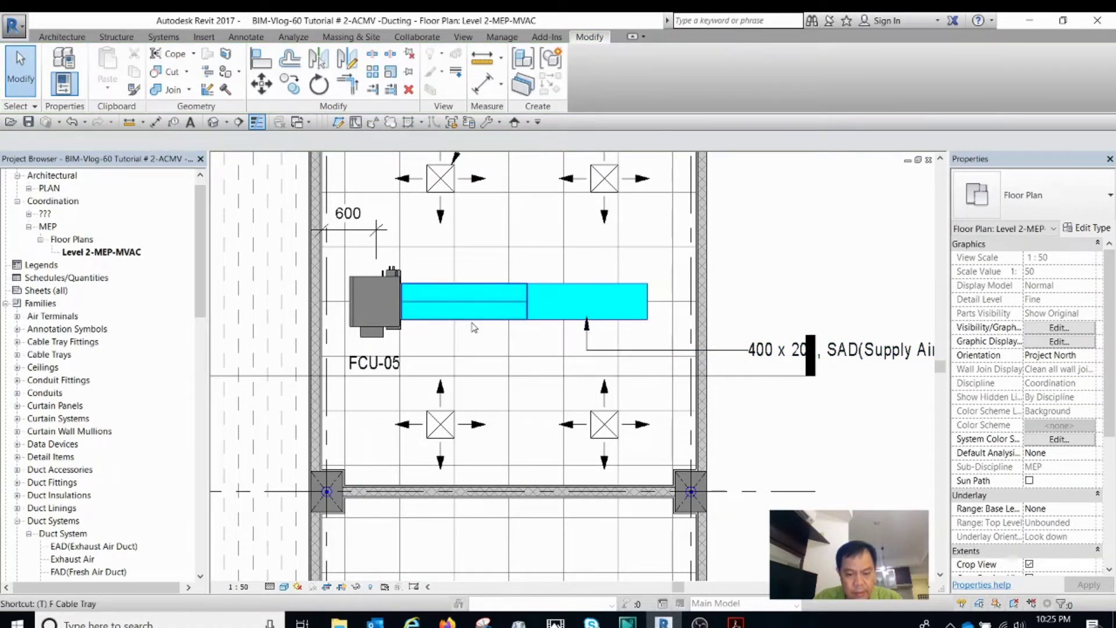
pyautogui.press('t')
pyautogui.press('g')
pyautogui.press('Escape')
pyautogui.press('t')
pyautogui.press('g')
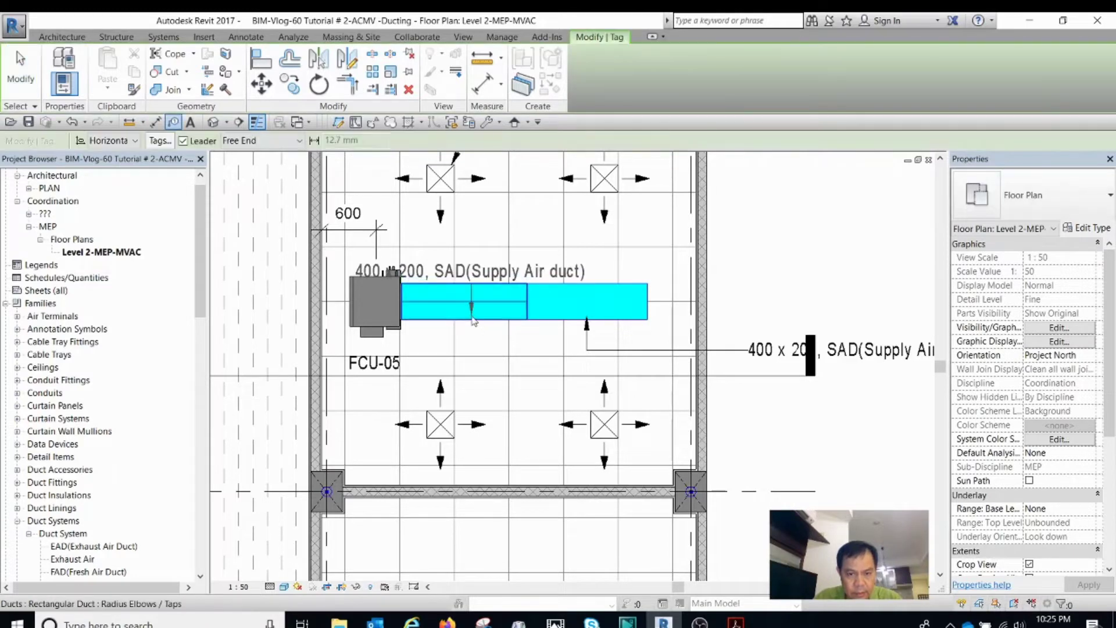
pyautogui.scroll(-1, 473, 318)
pyautogui.scroll(1, 473, 349)
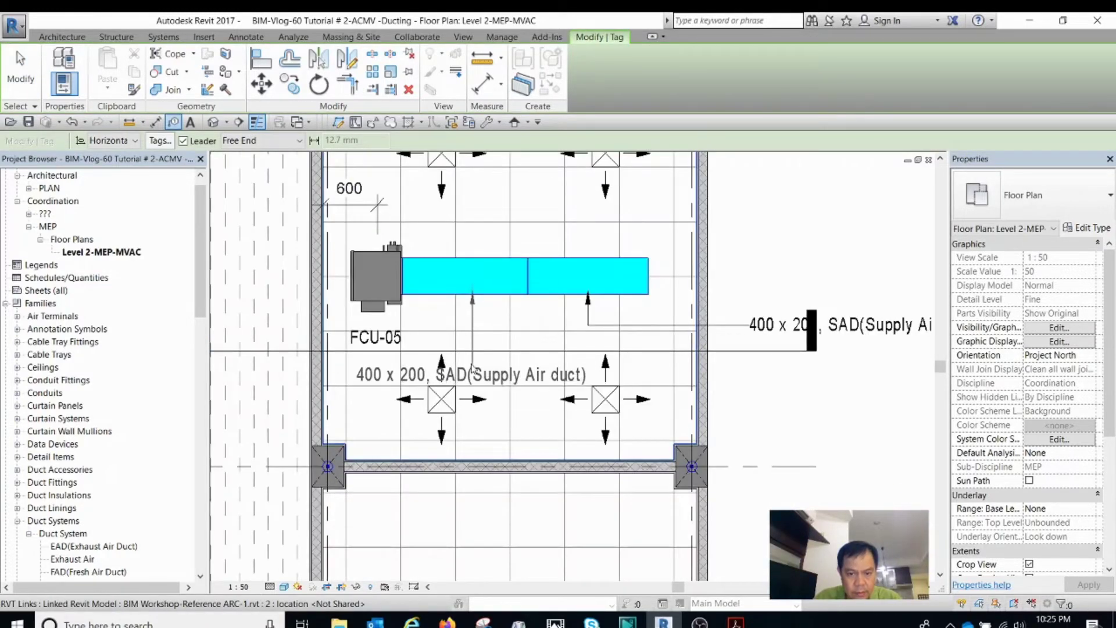
pyautogui.click(750, 369)
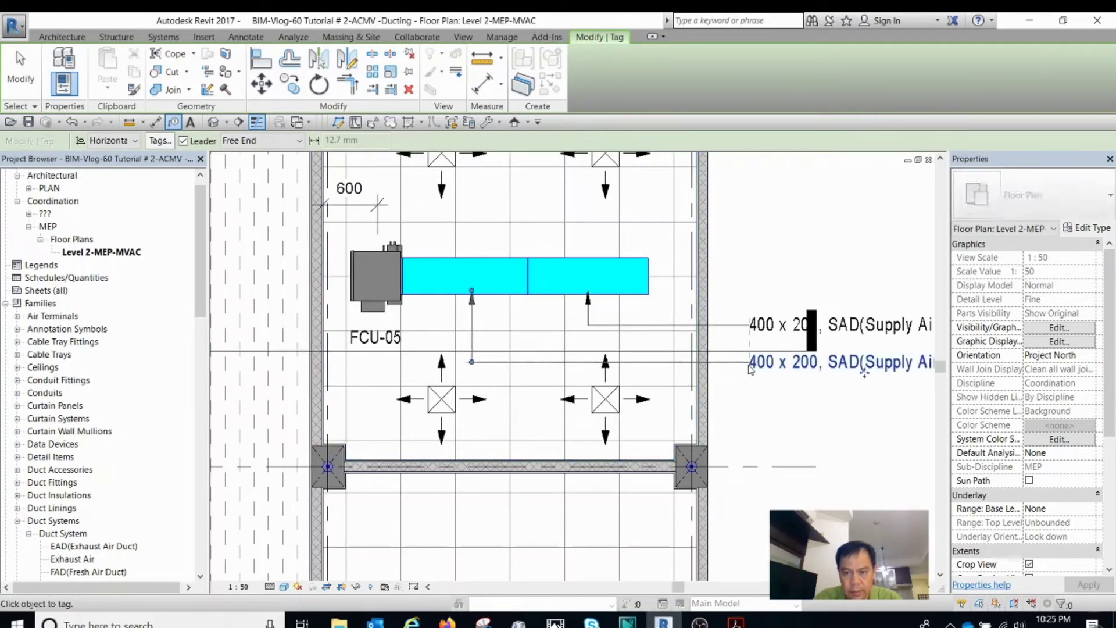
pyautogui.scroll(-1, 750, 369)
pyautogui.scroll(1, 750, 372)
pyautogui.press('Escape')
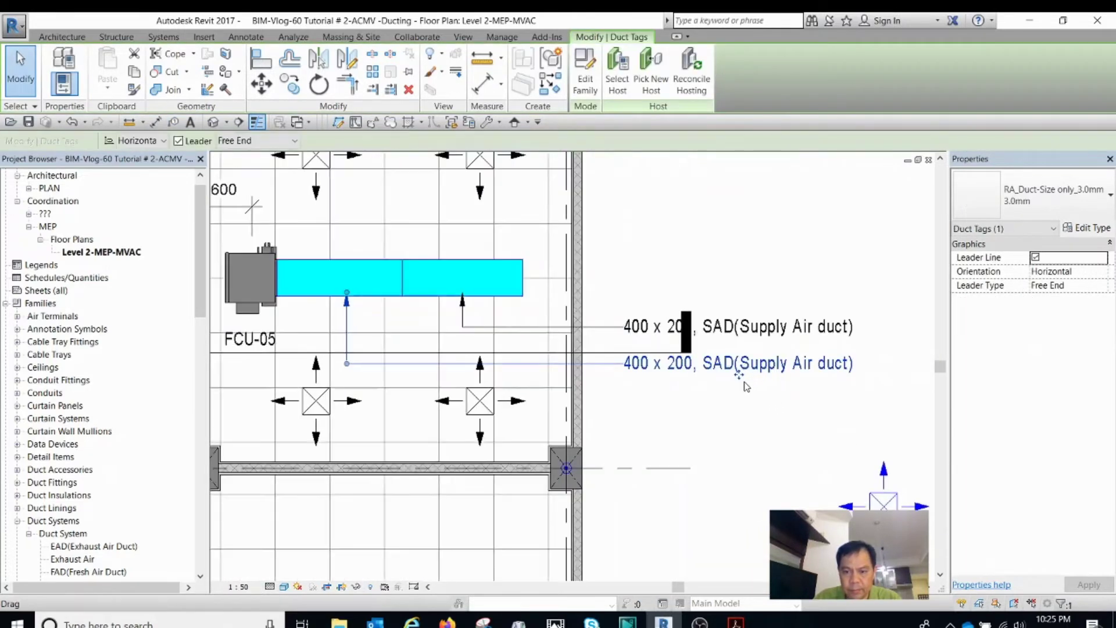
pyautogui.press('Escape')
pyautogui.scroll(-2, 582, 384)
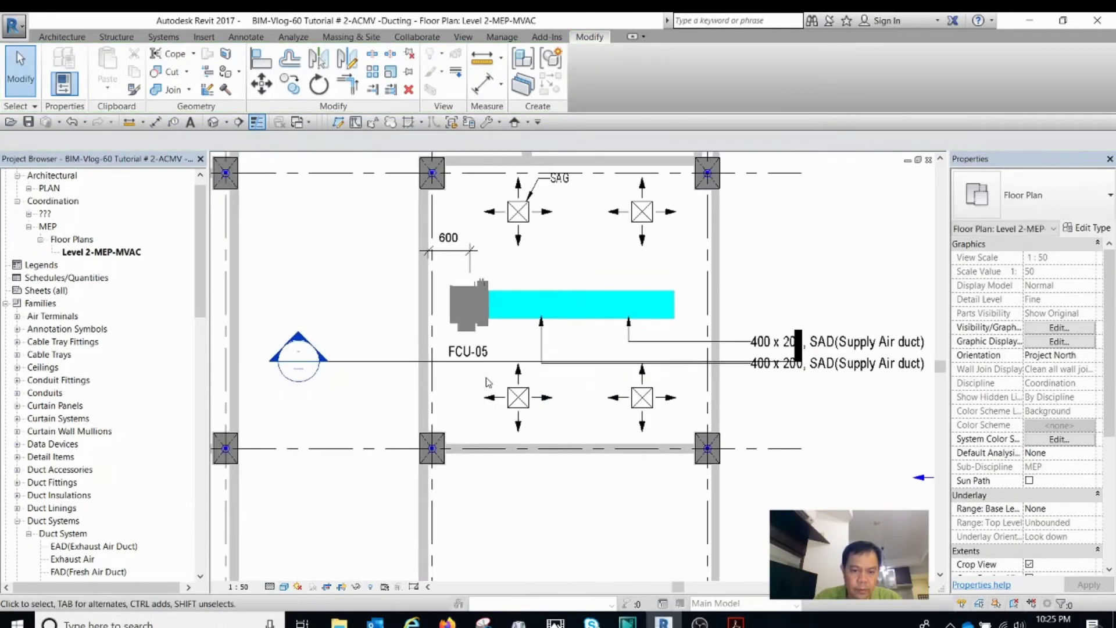
# Step: Move the section line up off the duct row, then check sizes in the ACMV layout PDF
pyautogui.click(474, 349)
pyautogui.press('Escape')
pyautogui.click(345, 361)
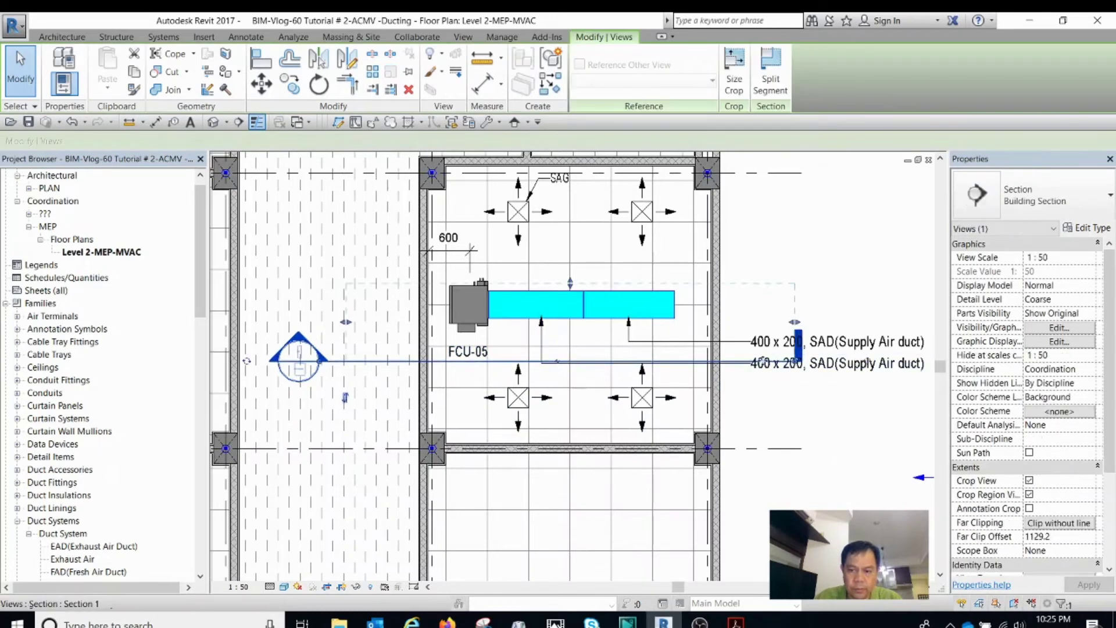
pyautogui.moveTo(731, 367); pyautogui.dragTo(738, 334)
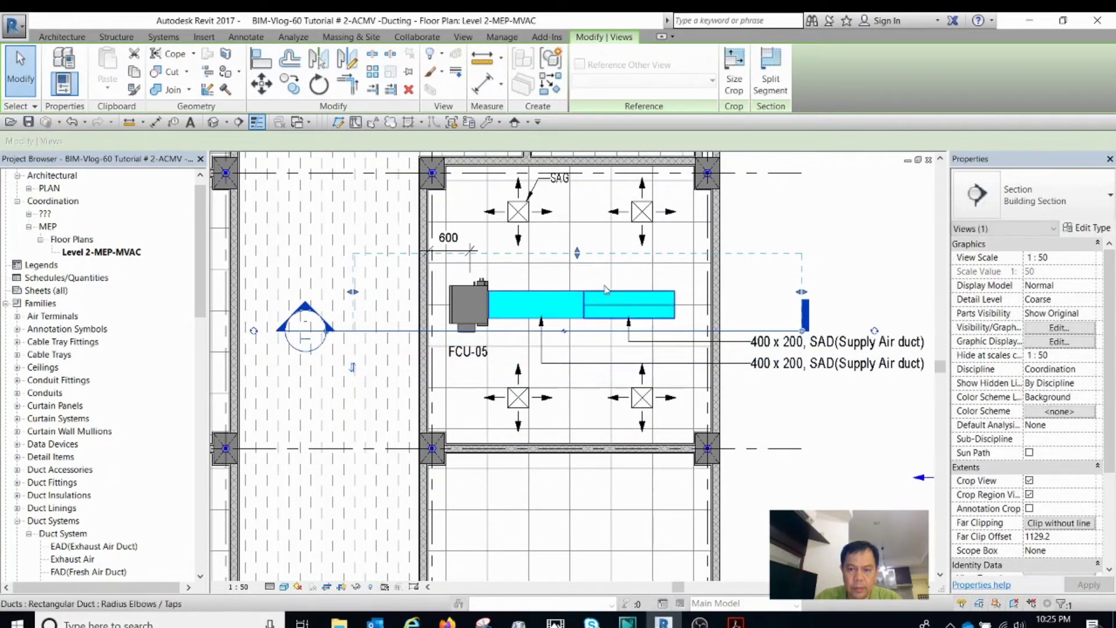
pyautogui.press('Escape')
pyautogui.scroll(-1, 581, 256)
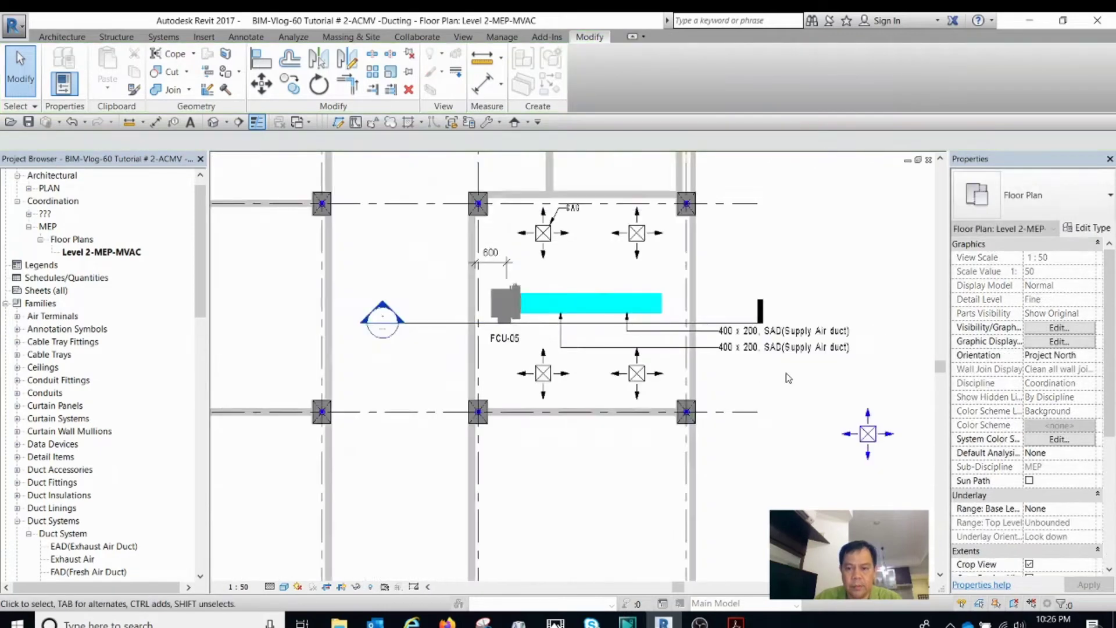
pyautogui.scroll(3, 716, 308)
pyautogui.click(715, 308)
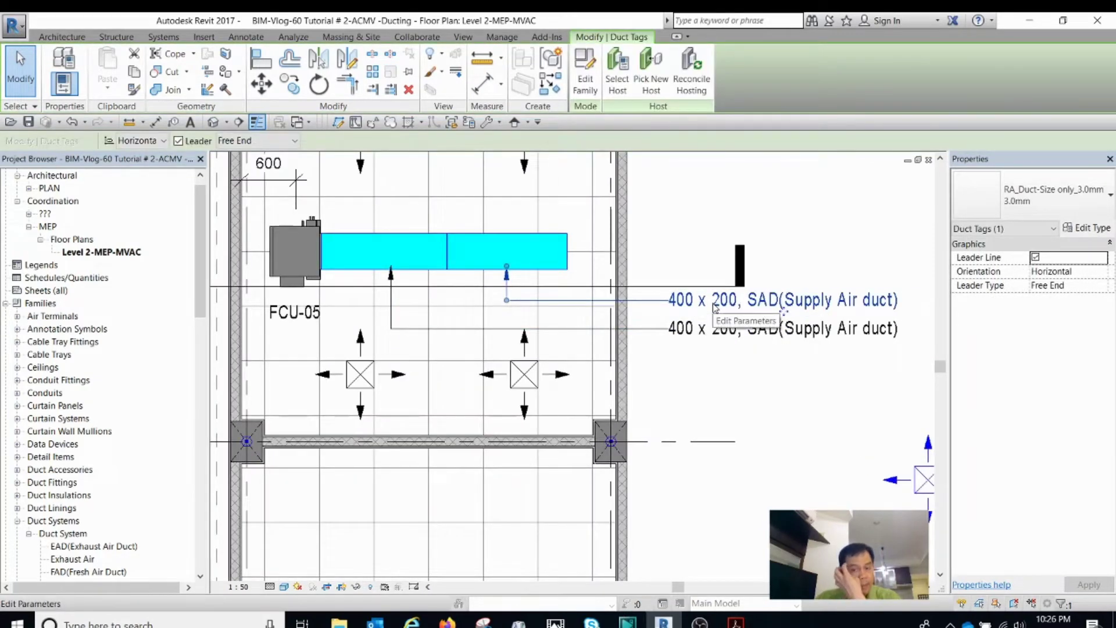
pyautogui.press('Escape')
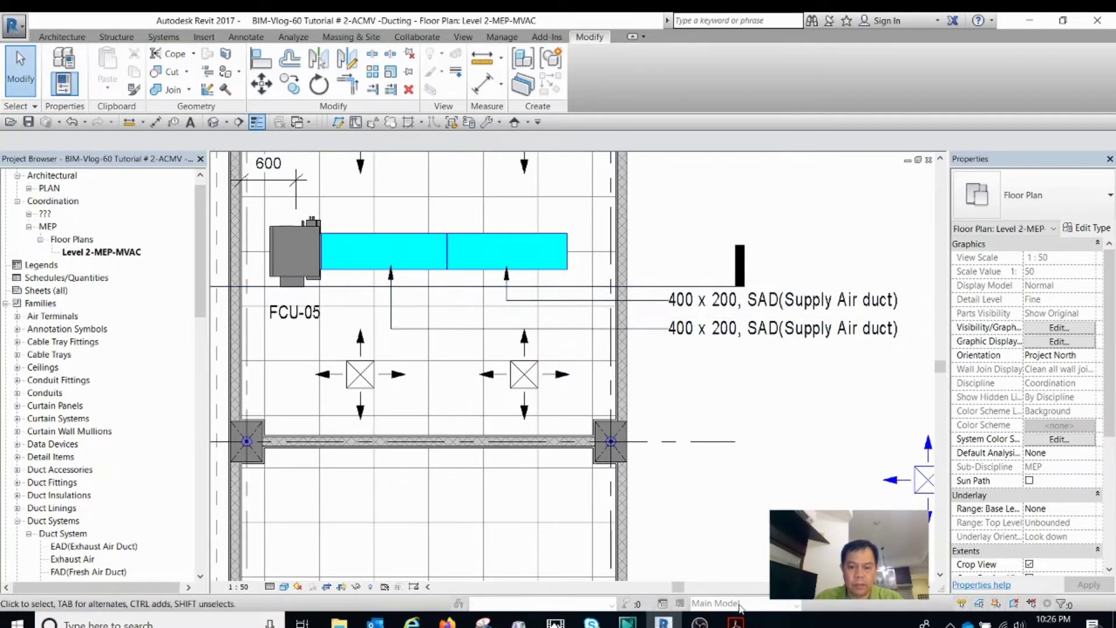
pyautogui.click(737, 621)
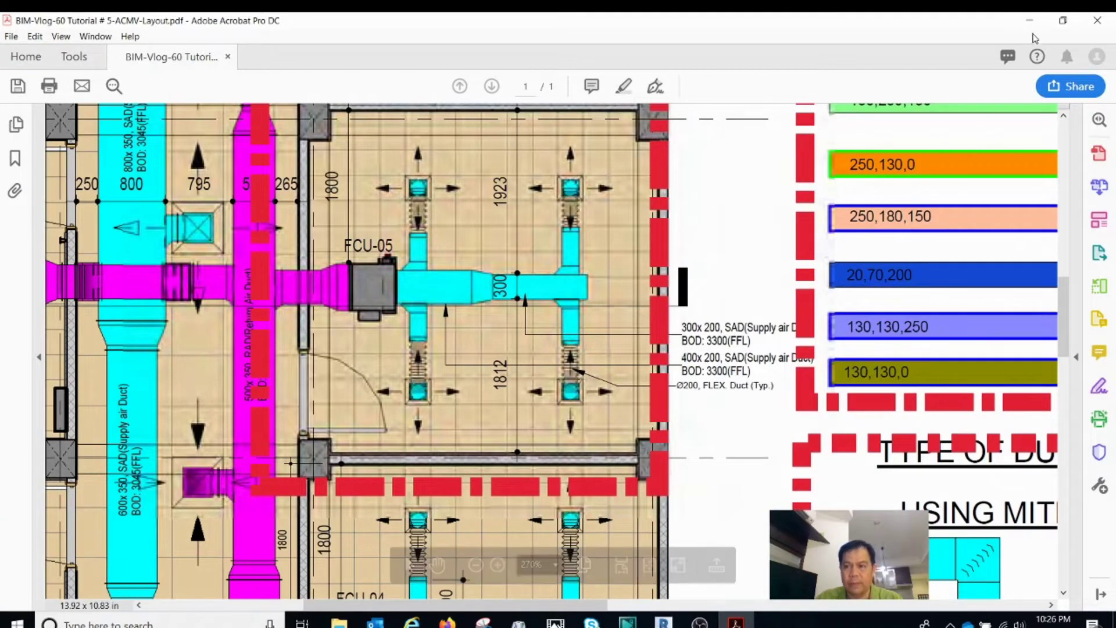
pyautogui.hotkey('alt', 'Tab')
# Step: Change the downstream supply duct's width to 300 so it becomes 300 x 200
pyautogui.click(536, 238)
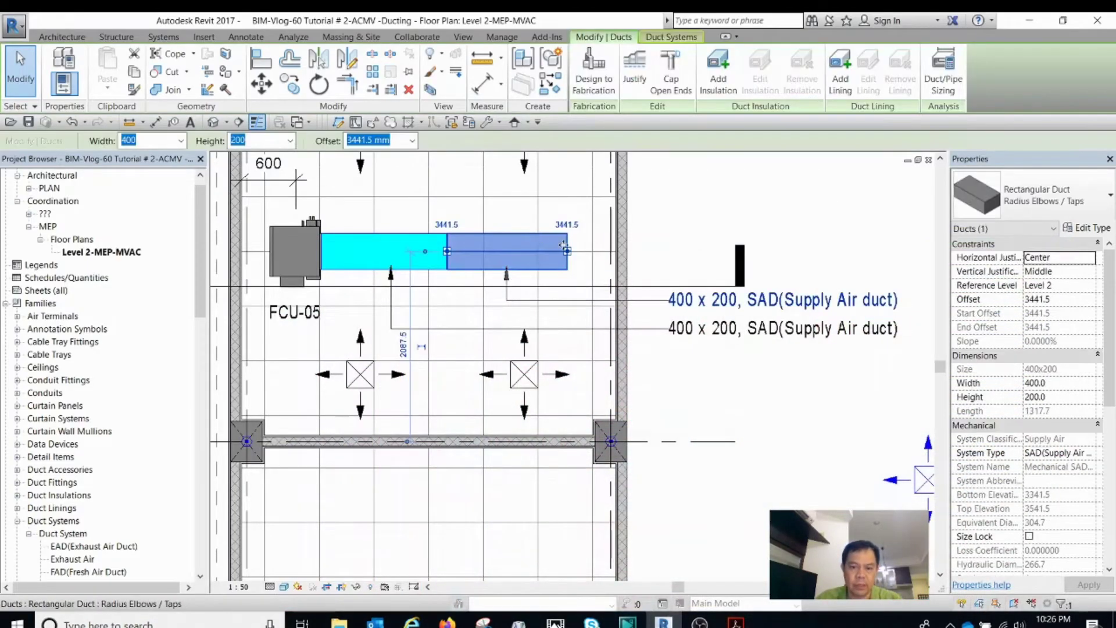
pyautogui.click(687, 307)
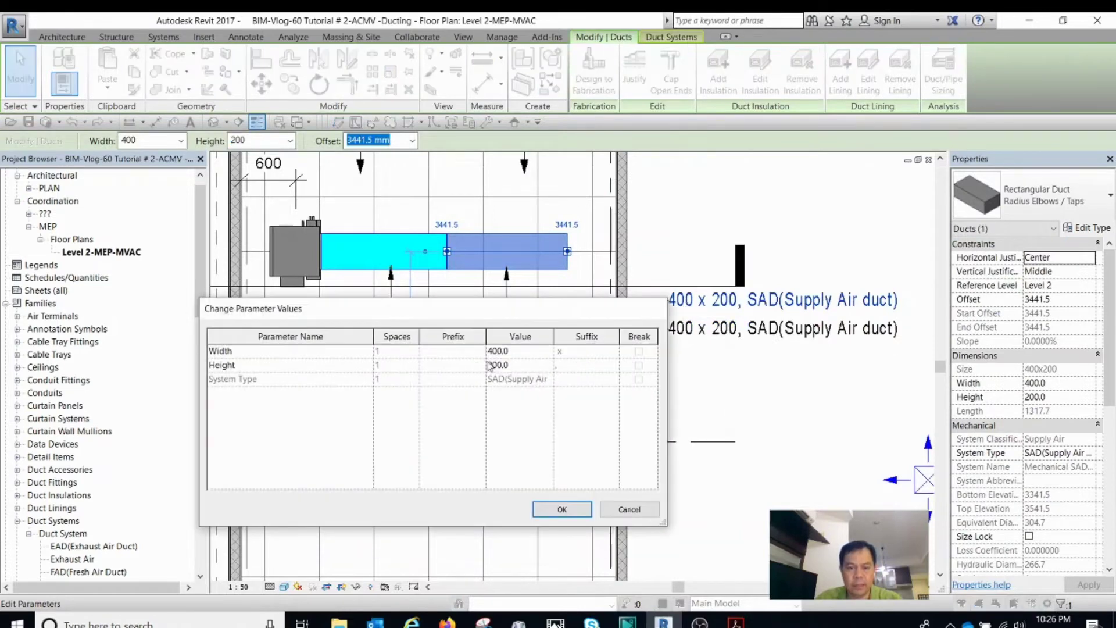
pyautogui.press('Escape')
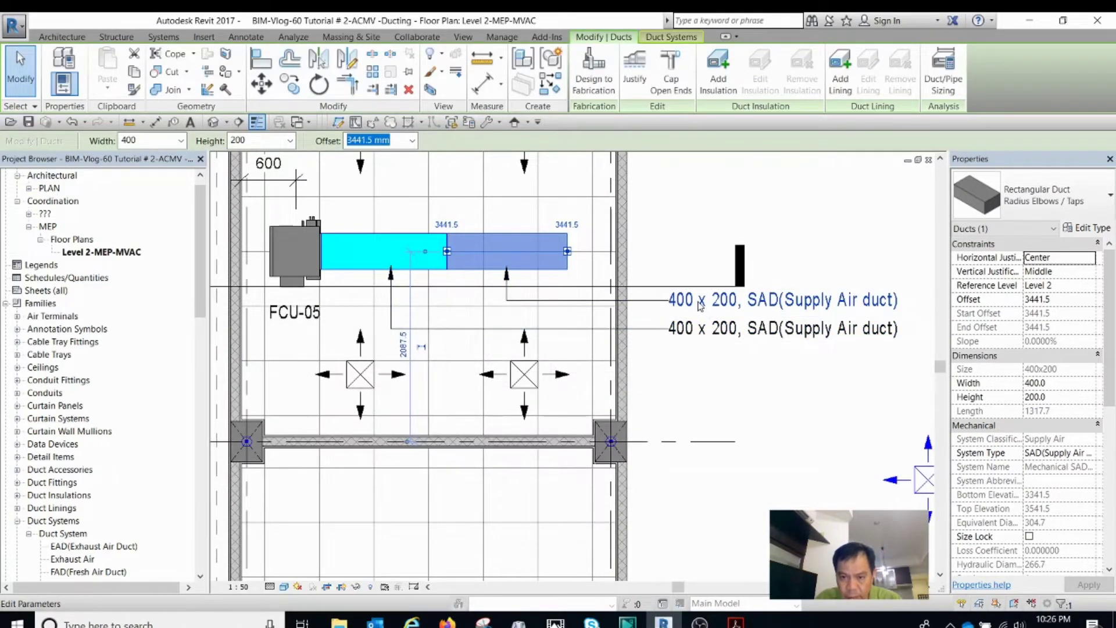
pyautogui.click(701, 306)
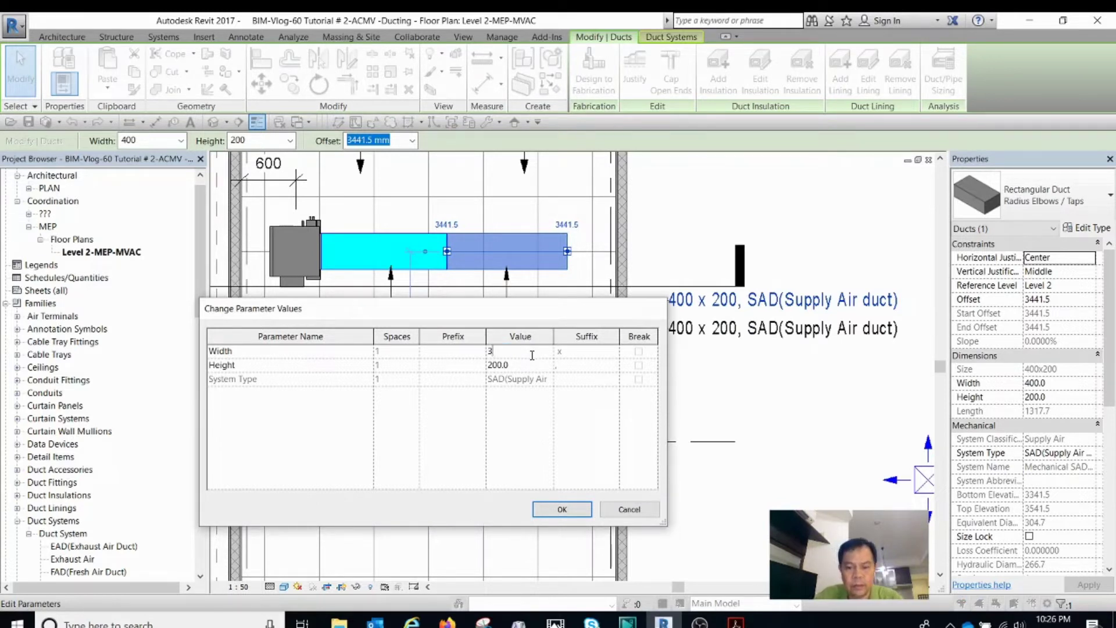
pyautogui.click(562, 509)
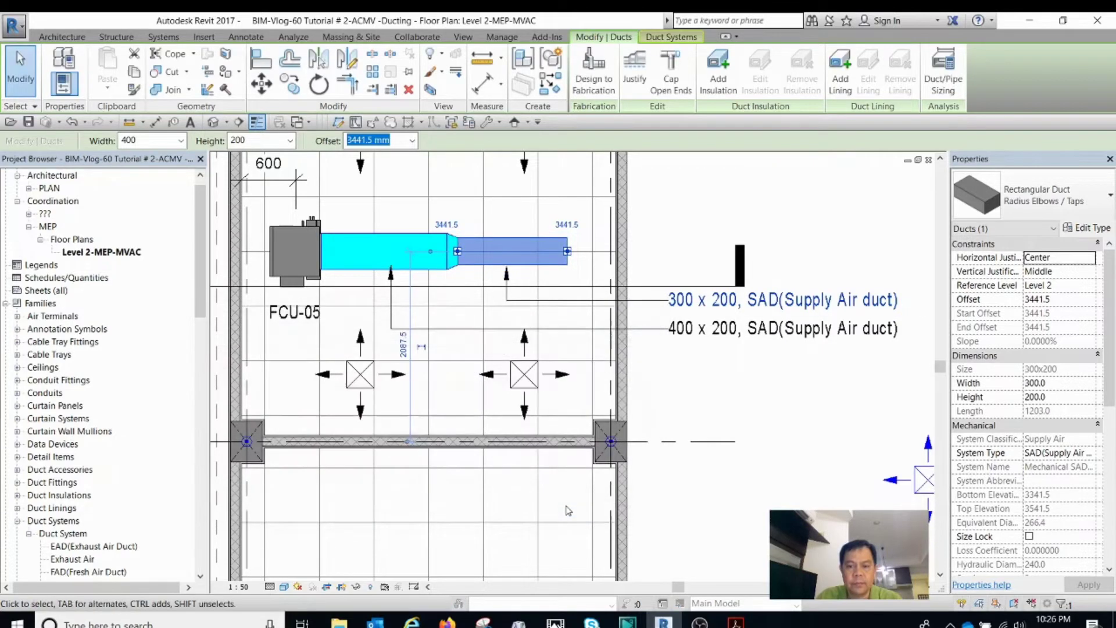
# Step: Open the RA_Duct-Size only_3.0mm tag family from the 300 x 200 duct tag
pyautogui.scroll(3, 701, 311)
pyautogui.press('Escape')
pyautogui.click(701, 312)
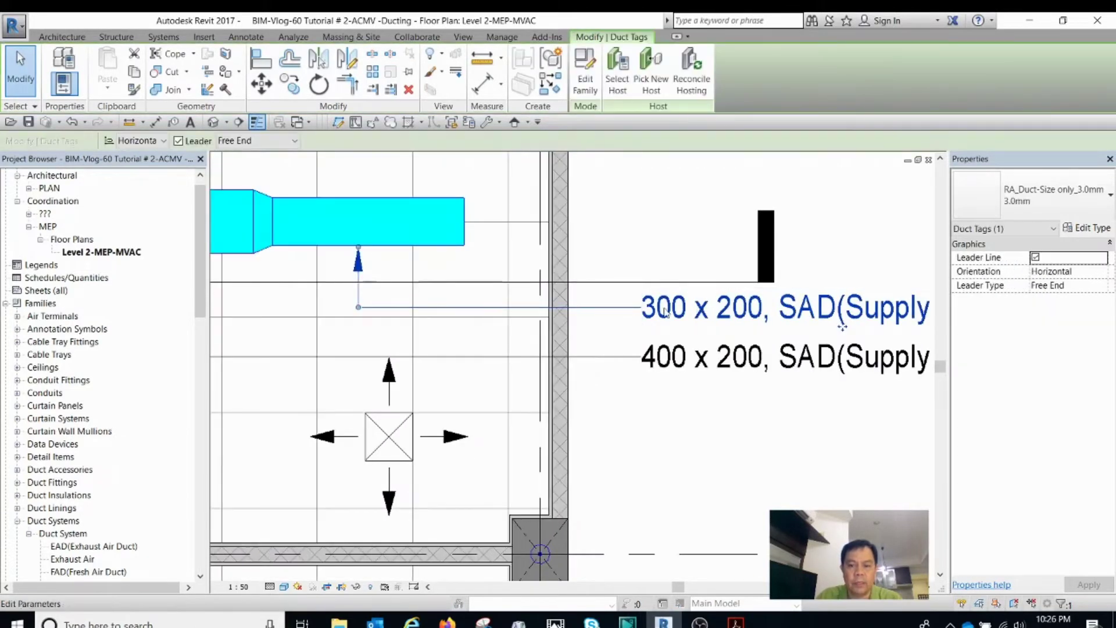
pyautogui.doubleClick(701, 311)
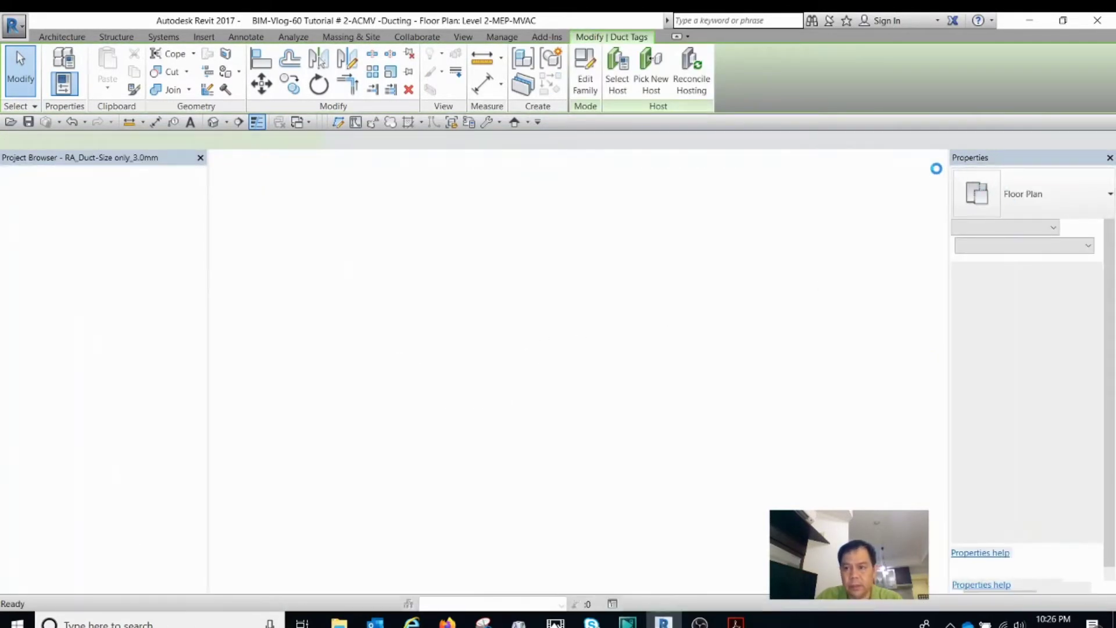
# Step: Close the duct-size tag family without saving, and leave the 300 x 200 tag's parameters unchanged
pyautogui.click(929, 159)
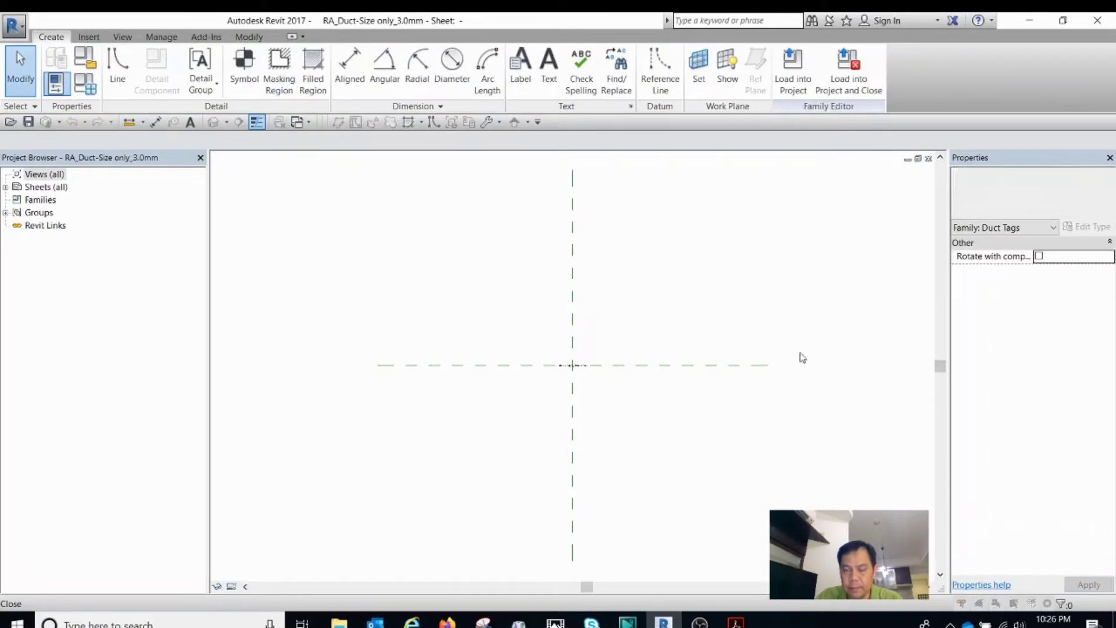
pyautogui.click(592, 333)
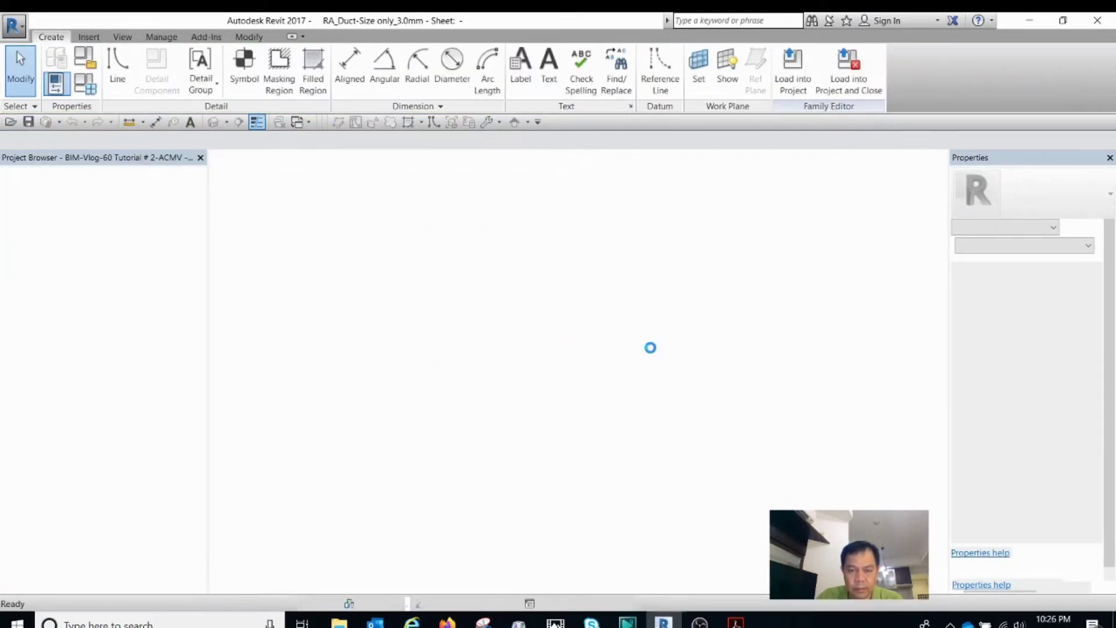
pyautogui.click(679, 325)
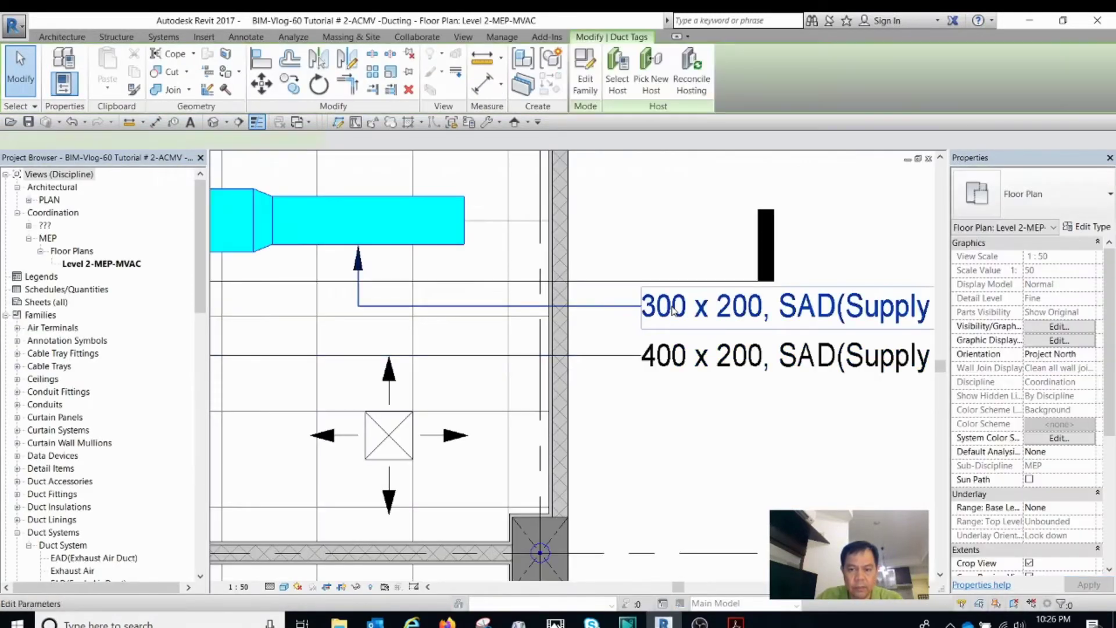
pyautogui.click(675, 311)
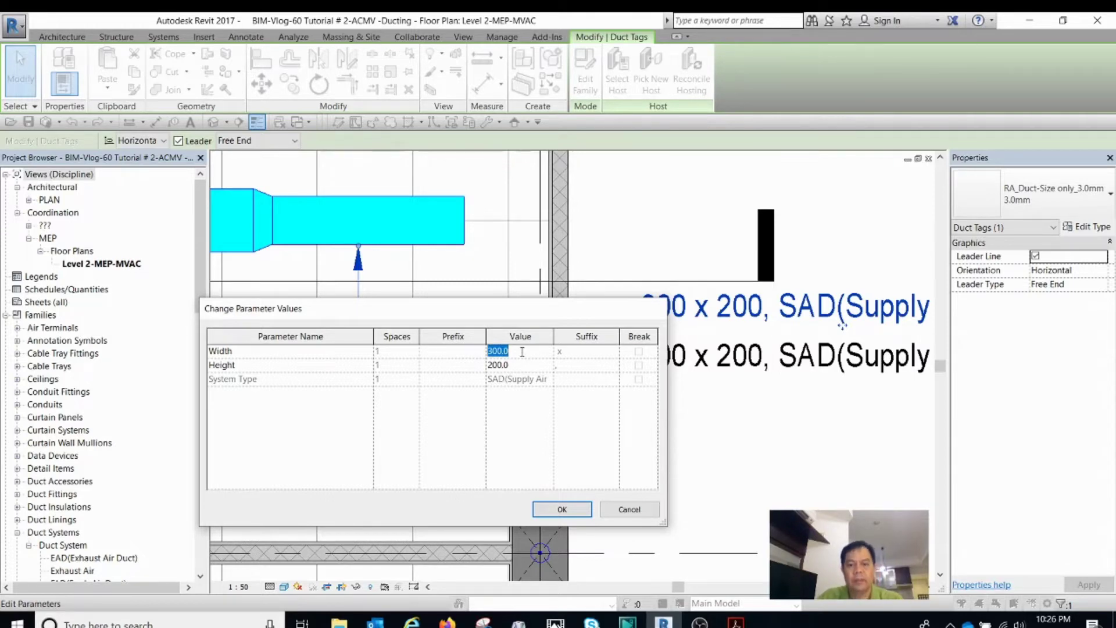
pyautogui.click(629, 509)
pyautogui.press('Escape')
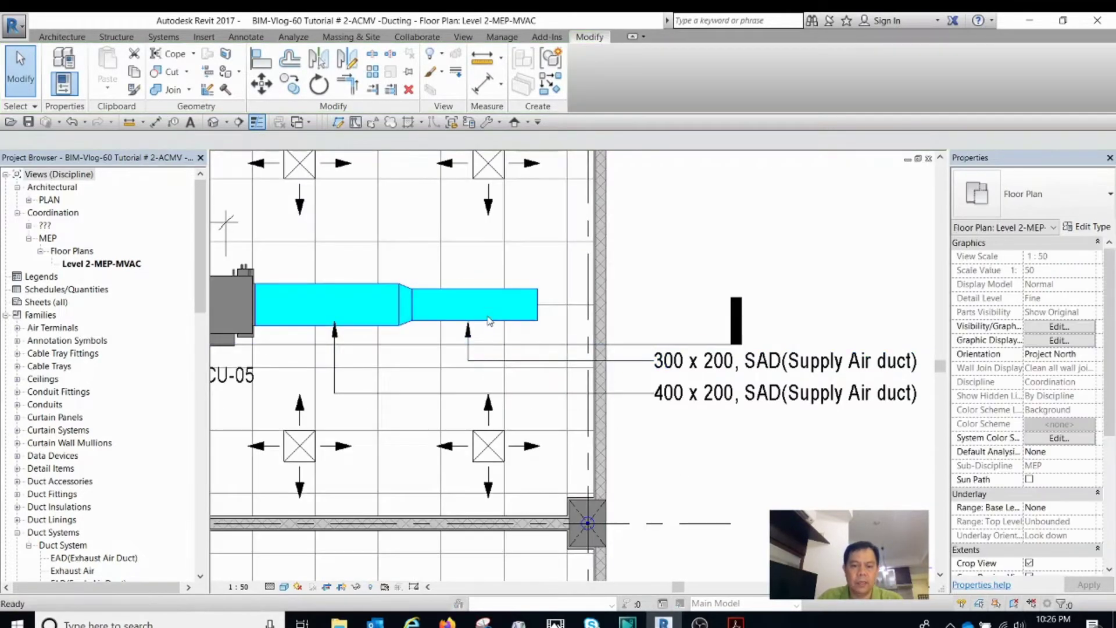
pyautogui.click(529, 317)
pyautogui.scroll(2, 529, 317)
pyautogui.scroll(-2, 529, 317)
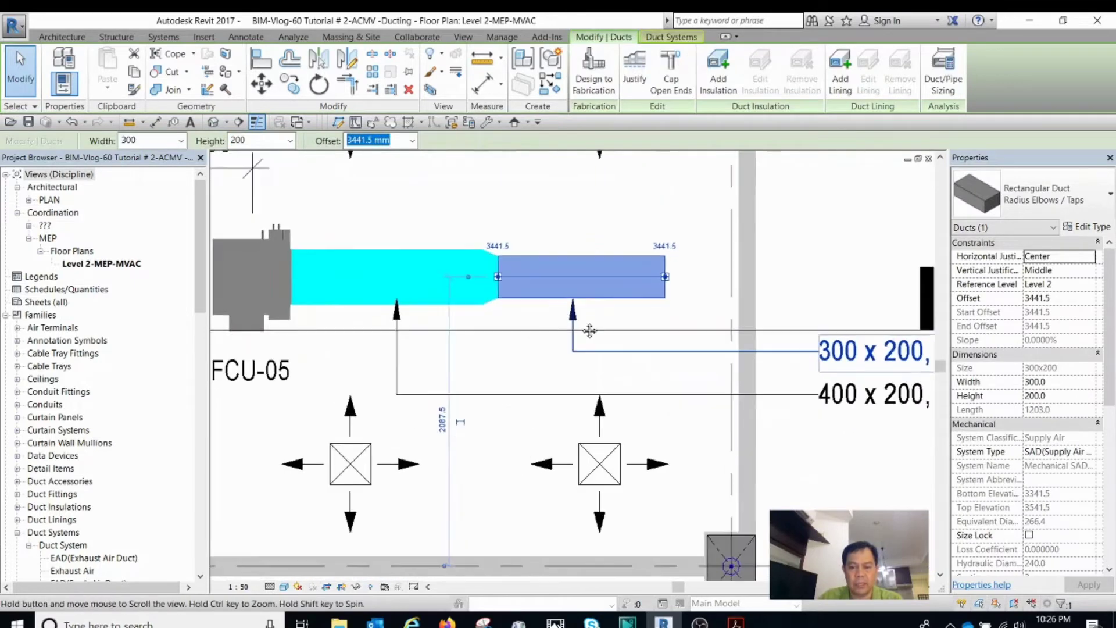
pyautogui.press('Escape')
pyautogui.moveTo(743, 356); pyautogui.dragTo(669, 347, button='middle')
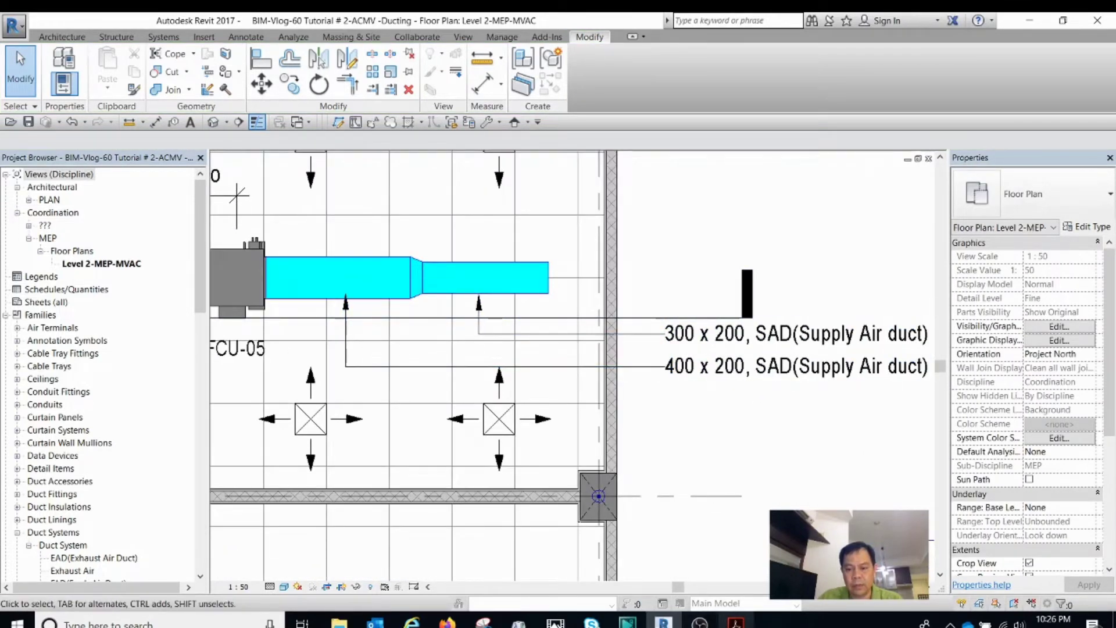
pyautogui.click(736, 623)
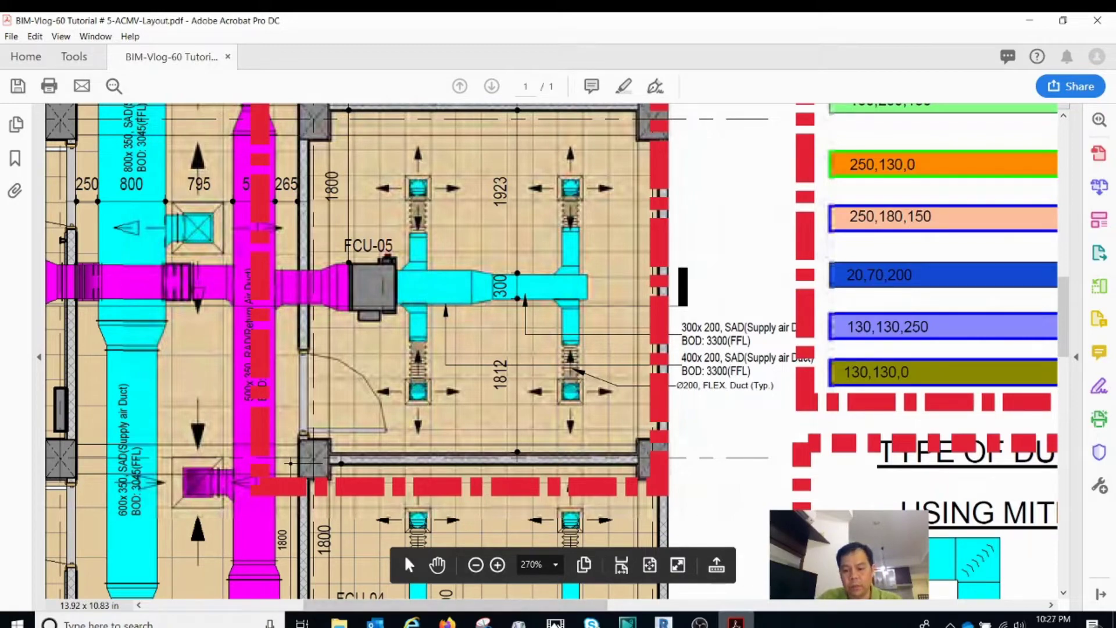
pyautogui.hotkey('alt', 'Tab')
pyautogui.scroll(-3, 488, 306)
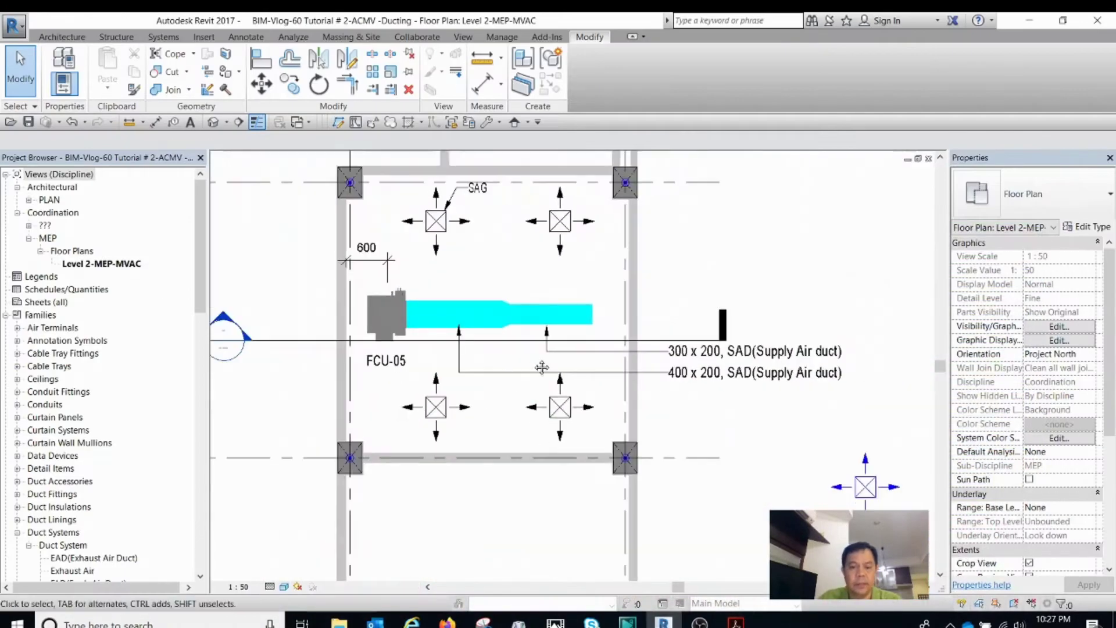
# Step: Select the 400 x 200 Supply Air duct next to FCU-05 and bring up its context menu
pyautogui.click(487, 305)
pyautogui.scroll(2, 488, 306)
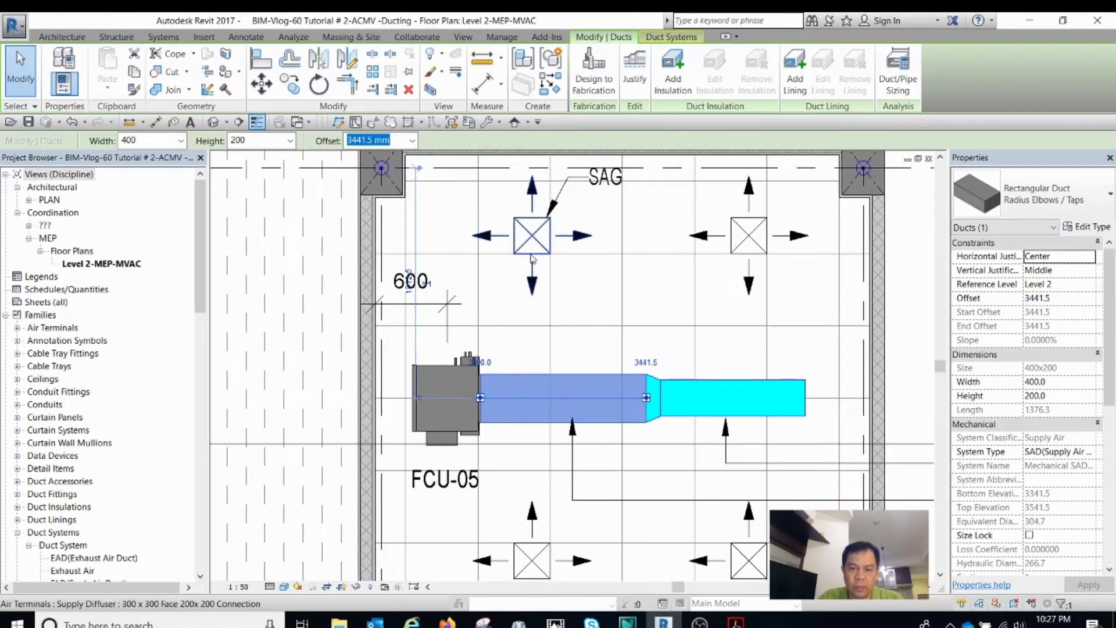
pyautogui.scroll(-2, 574, 383)
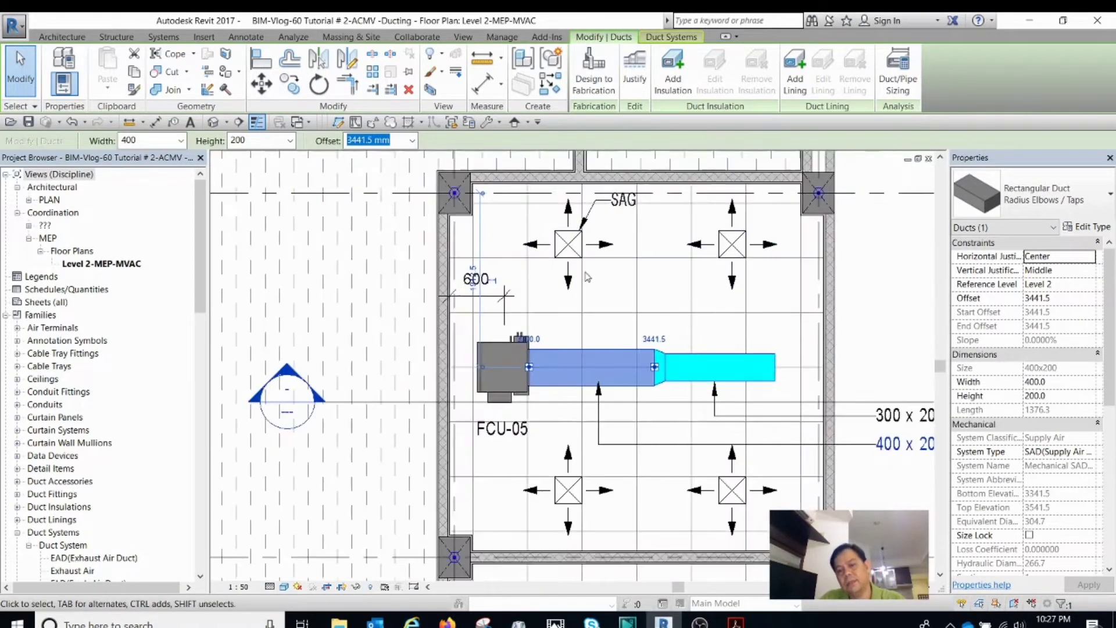
pyautogui.scroll(4, 573, 383)
pyautogui.press('Escape')
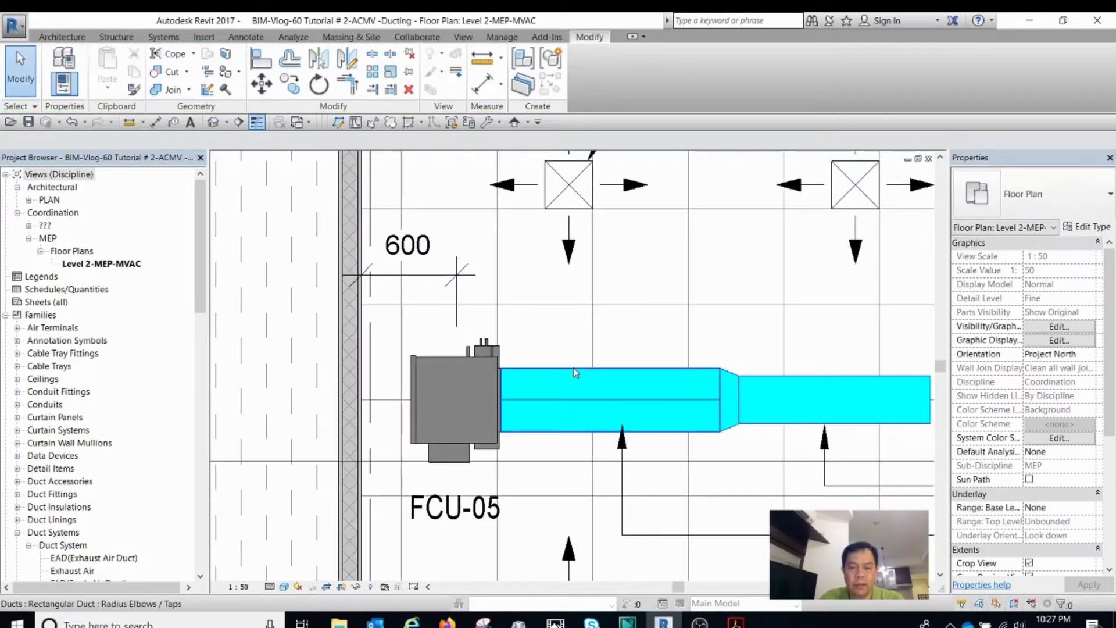
pyautogui.scroll(-1, 575, 372)
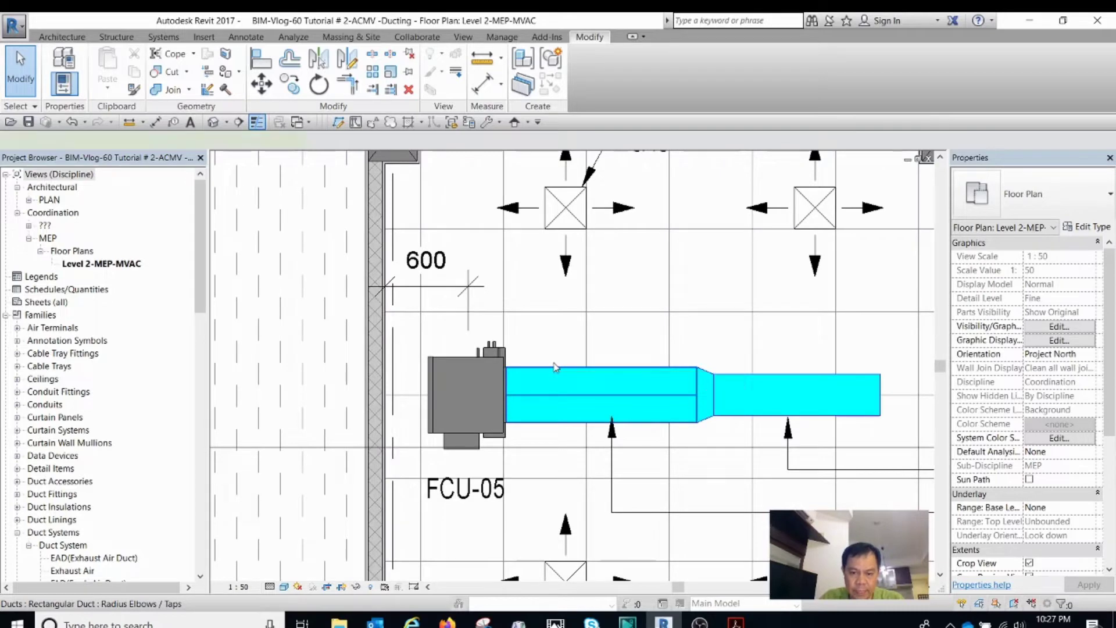
pyautogui.click(556, 367)
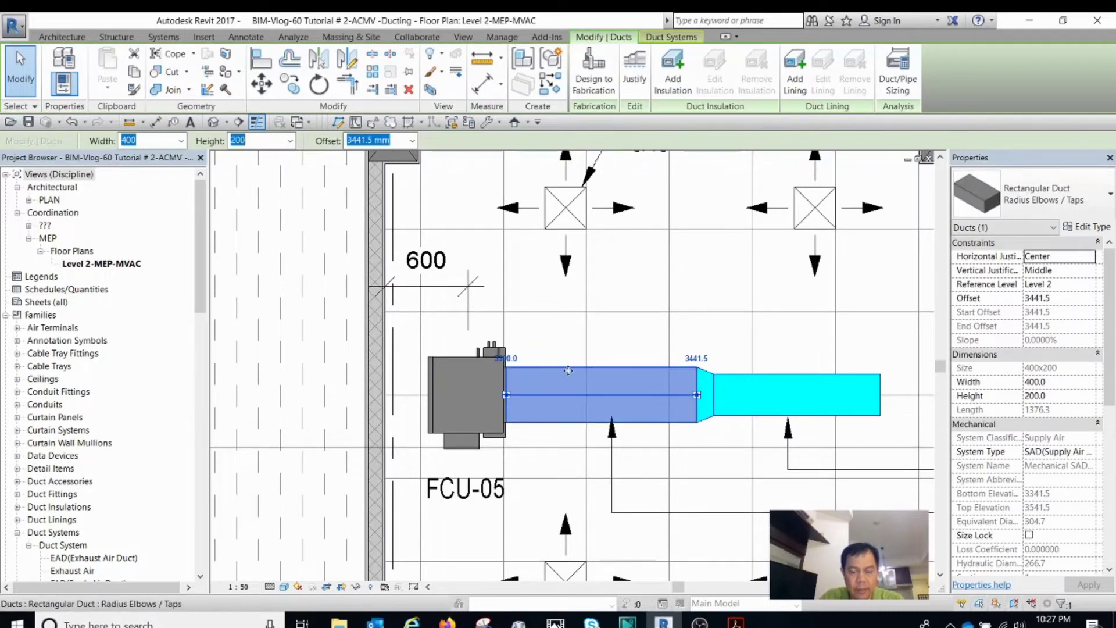
pyautogui.rightClick(568, 371)
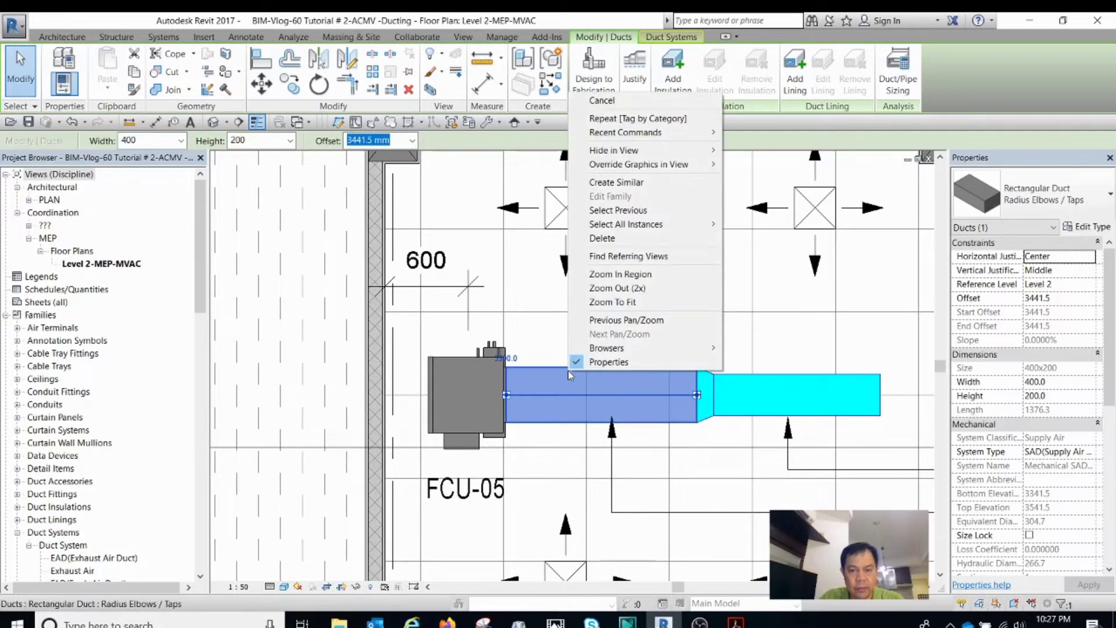
# Step: Start a Create Similar duct with its width set to 200
pyautogui.click(626, 182)
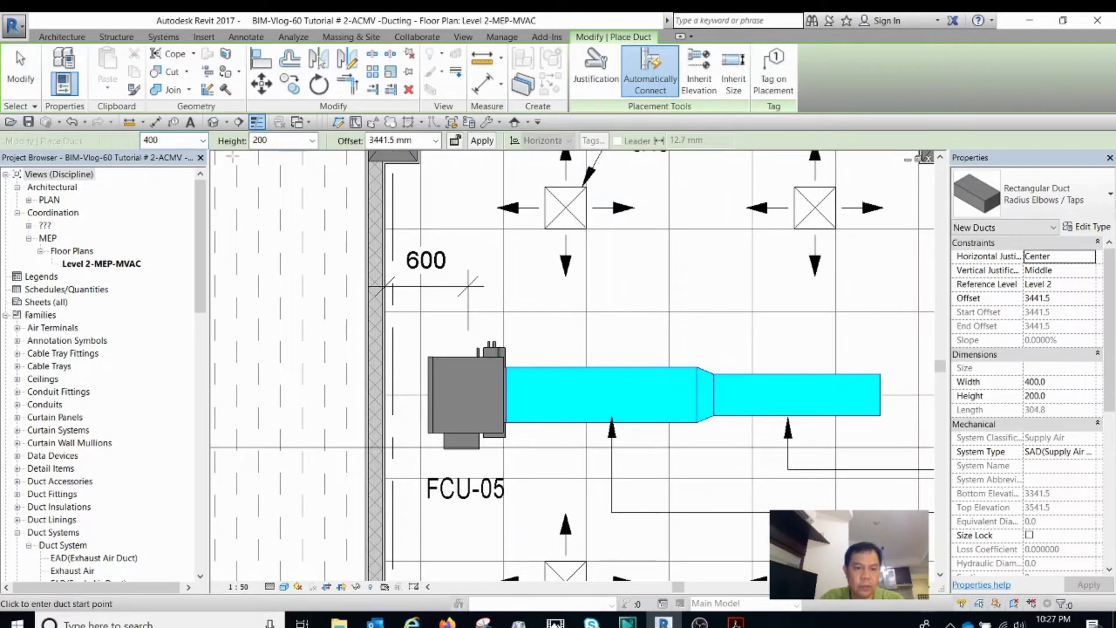
pyautogui.click(202, 142)
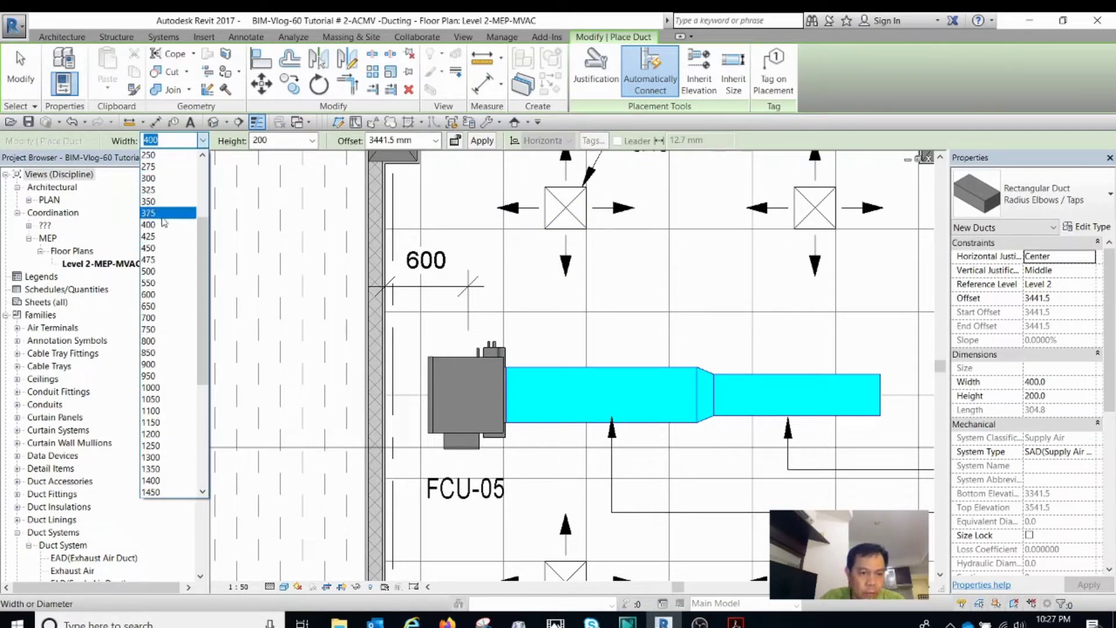
pyautogui.scroll(1, 167, 204)
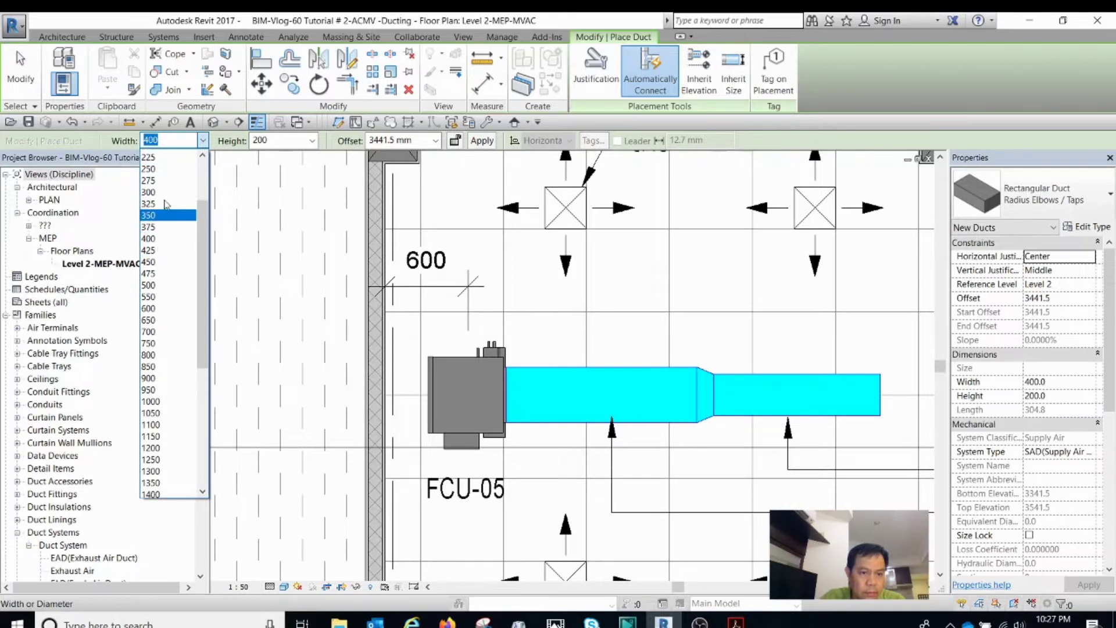
pyautogui.scroll(2, 167, 204)
pyautogui.click(167, 204)
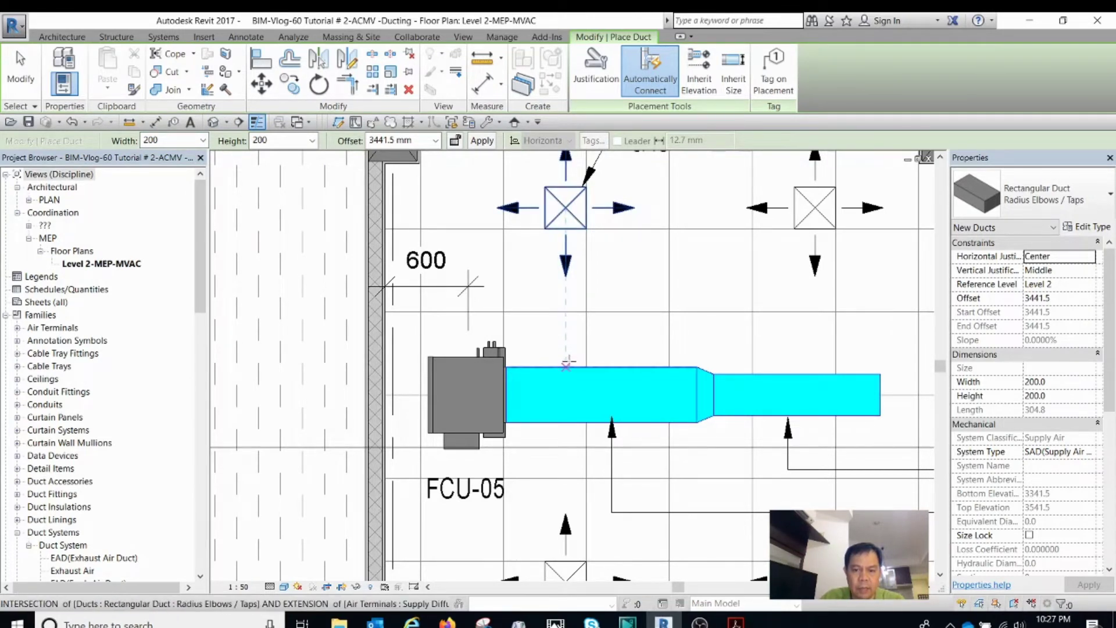
# Step: Draw the 200 x 200 branch from the supply duct's top edge to just below the diffuser
pyautogui.click(567, 365)
pyautogui.scroll(2, 567, 338)
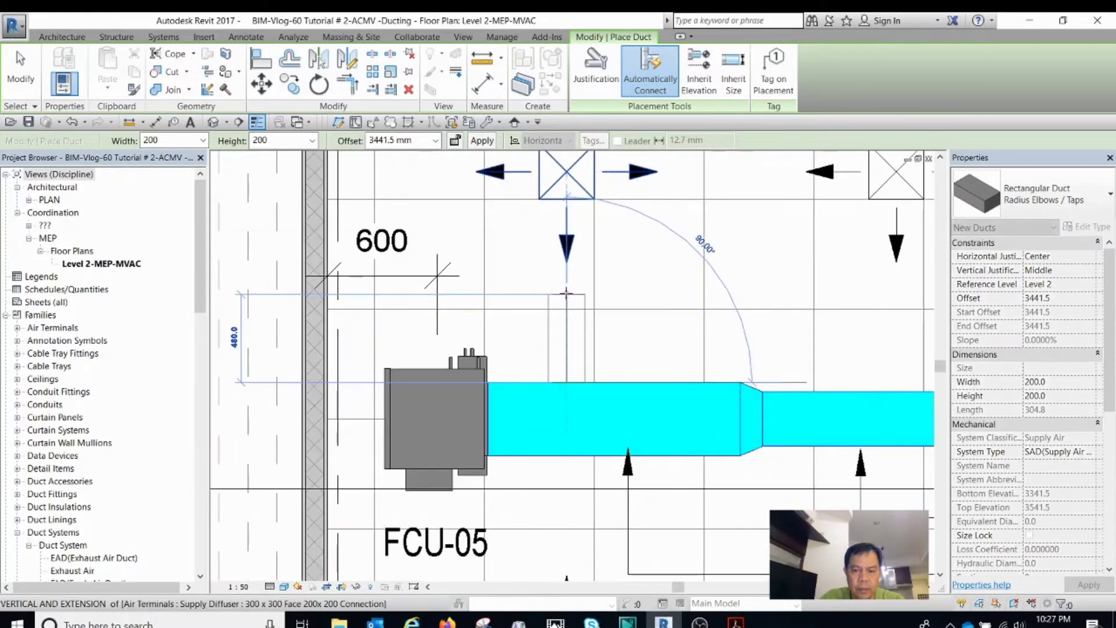
pyautogui.click(567, 291)
pyautogui.press('Escape')
pyautogui.press('Escape')
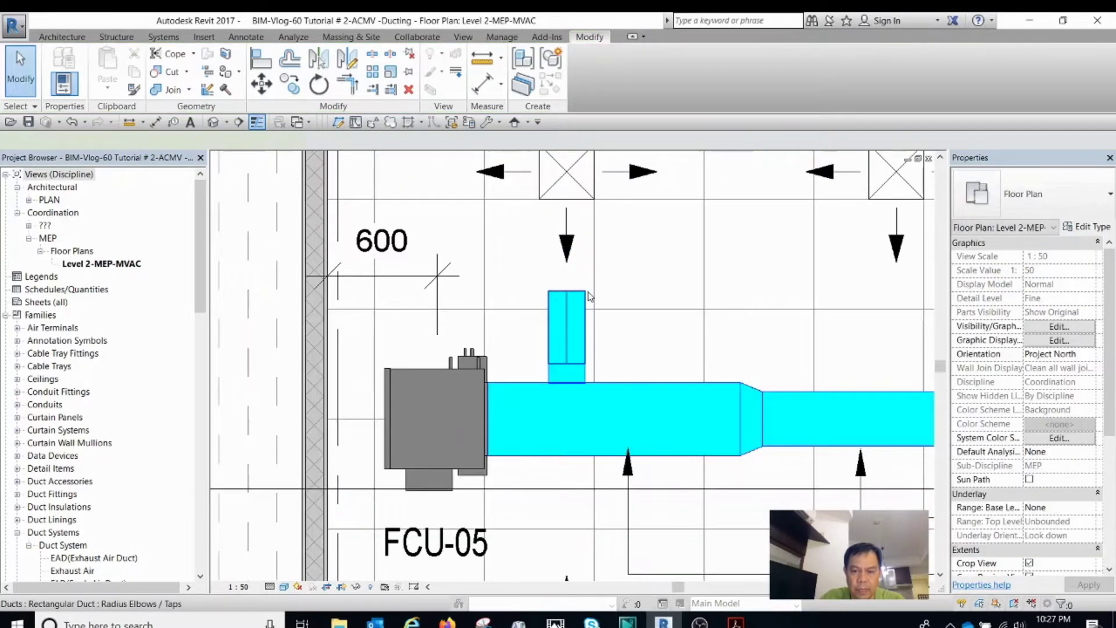
pyautogui.click(585, 303)
pyautogui.scroll(-3, 596, 302)
pyautogui.scroll(2, 570, 302)
pyautogui.press('Escape')
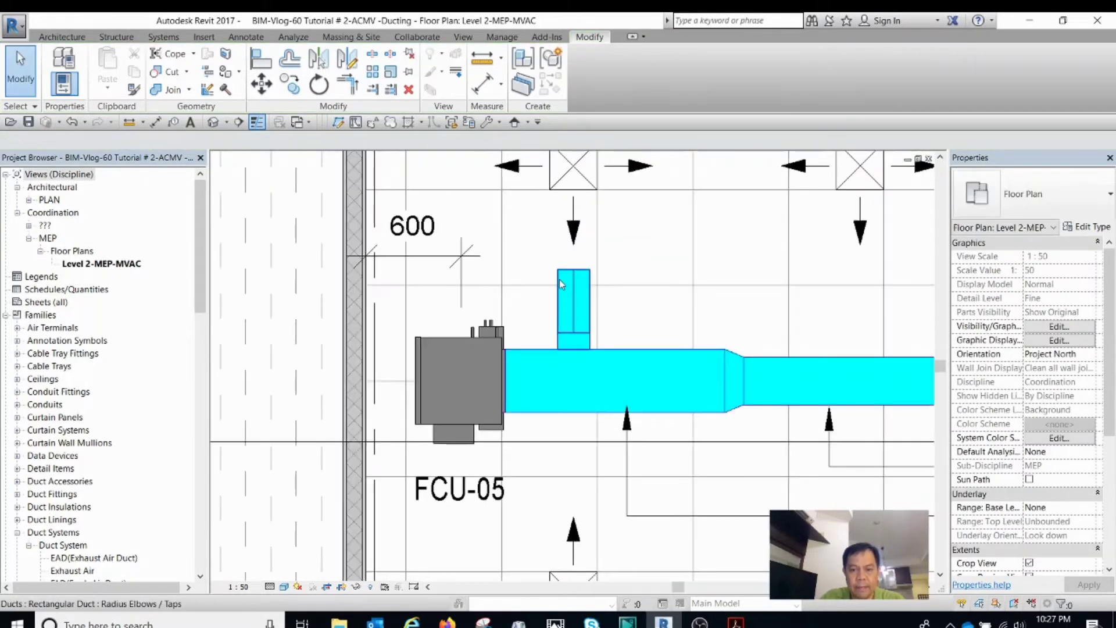
# Step: Inspect the vertical branch duct and its M_Rectangular Takeoff fitting
pyautogui.click(580, 326)
pyautogui.scroll(-2, 581, 320)
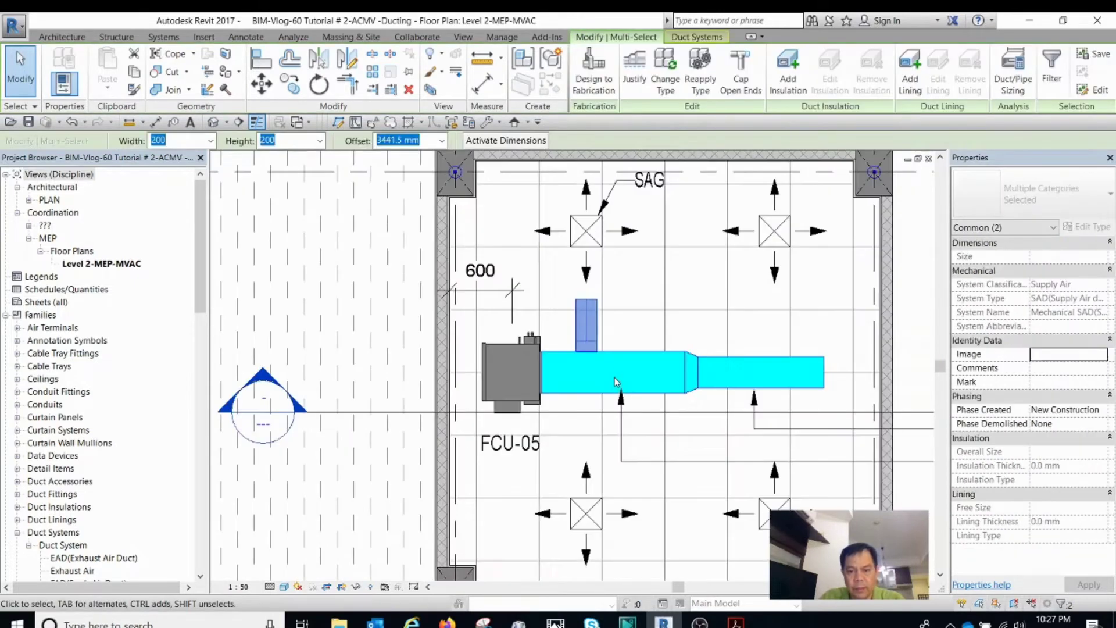
pyautogui.press('Escape')
pyautogui.scroll(2, 581, 311)
pyautogui.moveTo(551, 280); pyautogui.dragTo(634, 407)
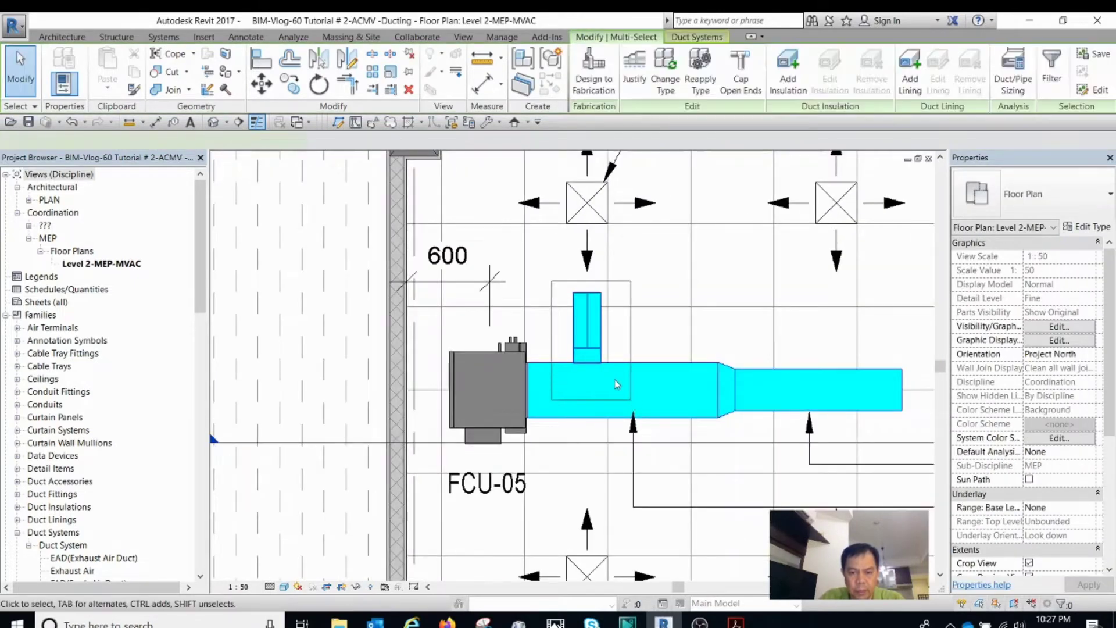
pyautogui.press('Escape')
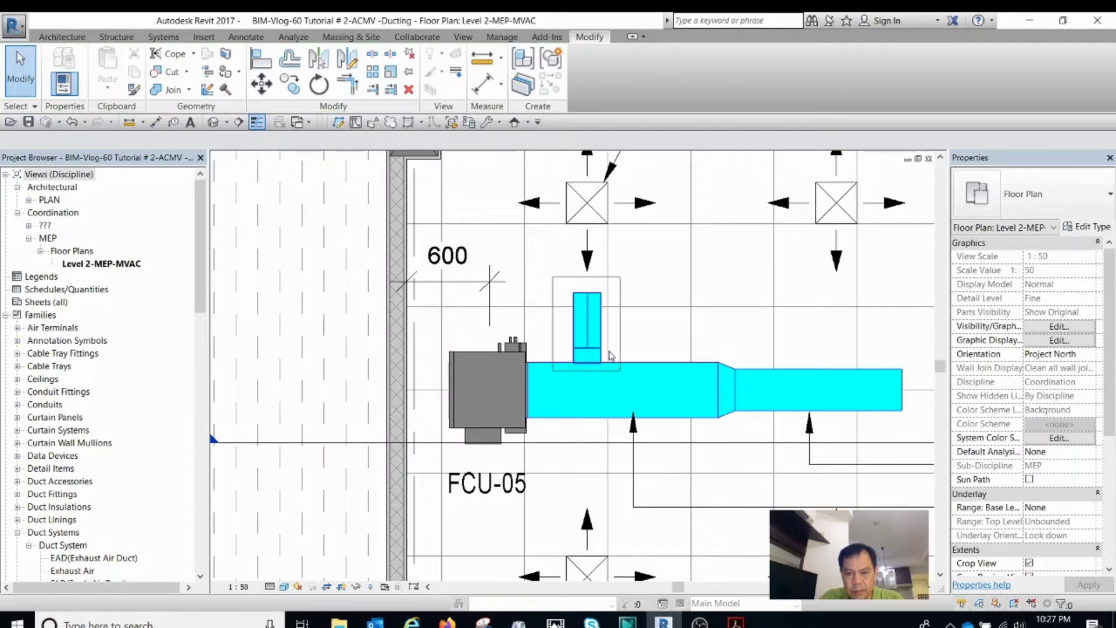
pyautogui.scroll(2, 591, 352)
pyautogui.click(575, 360)
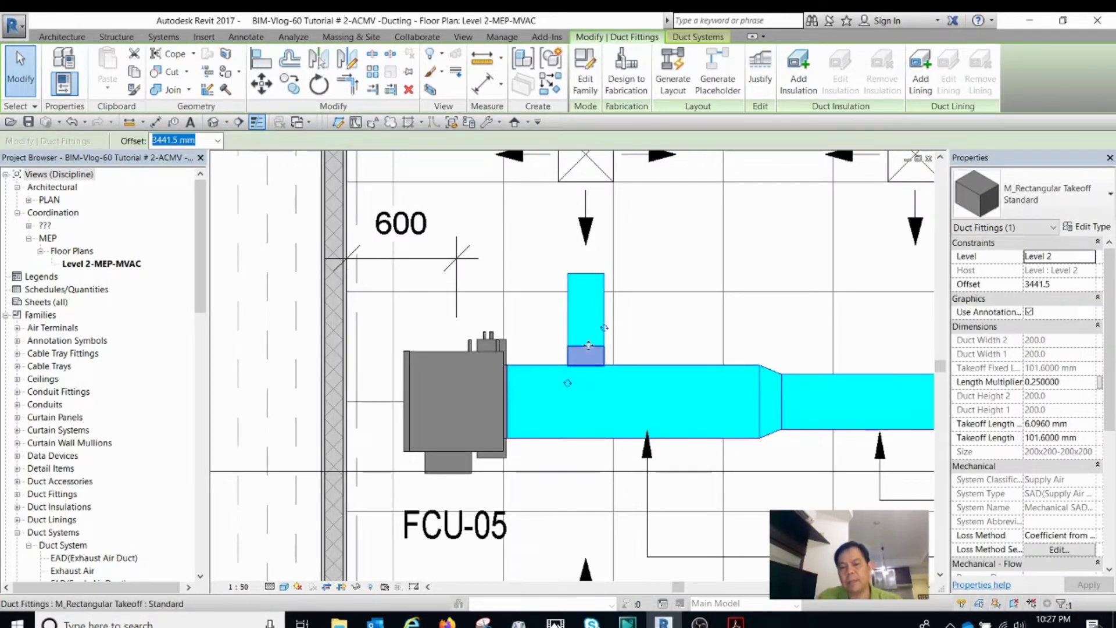
pyautogui.scroll(2, 541, 348)
pyautogui.click(558, 296)
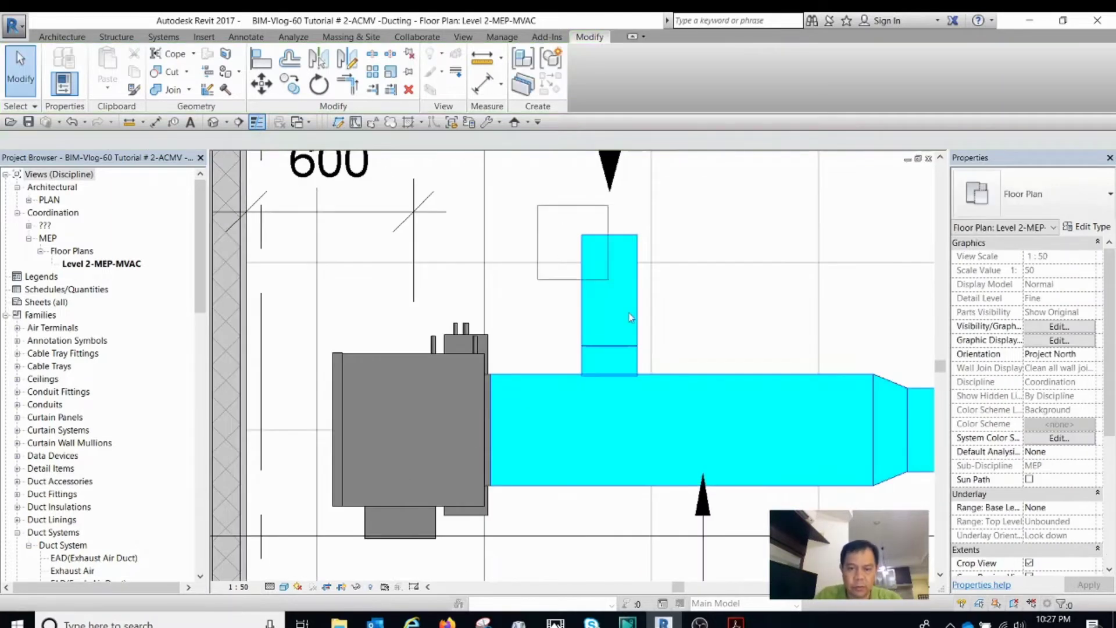
# Step: Delete the vertical branch duct, then select the 400x200 supply duct for its actions
pyautogui.click(668, 355)
pyautogui.press('Delete')
pyautogui.scroll(-2, 657, 359)
pyautogui.scroll(-1, 650, 363)
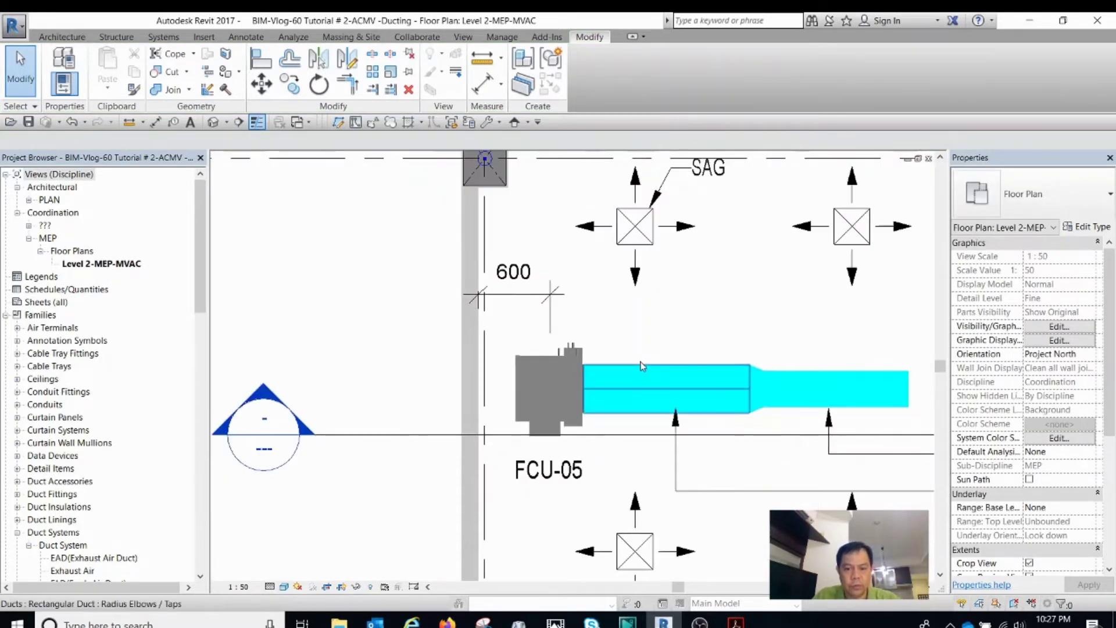
pyautogui.click(642, 367)
pyautogui.rightClick(639, 369)
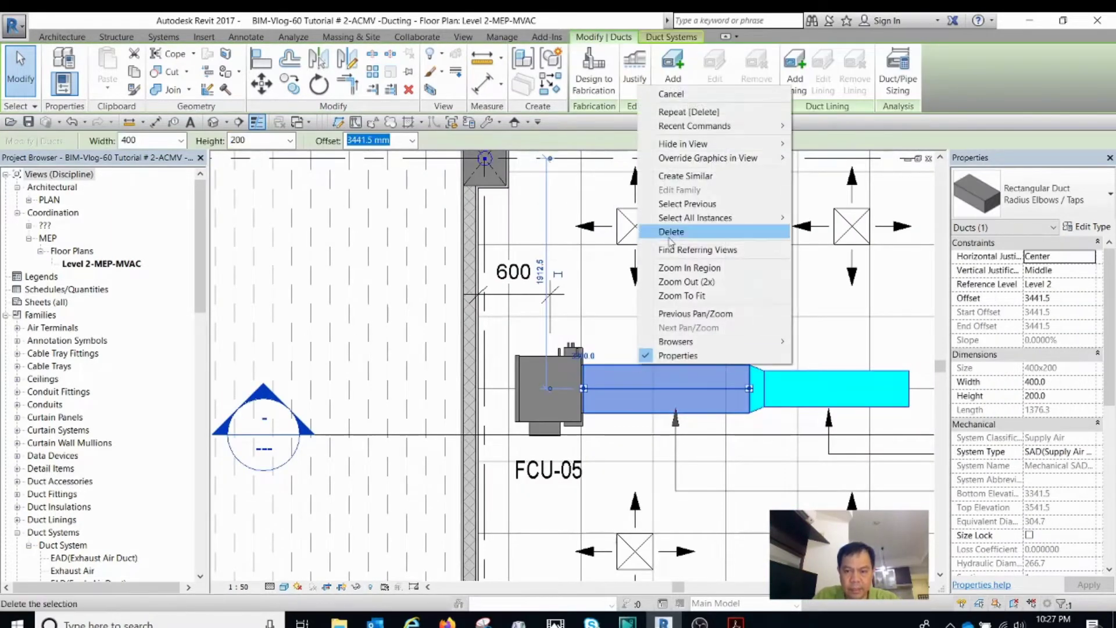
# Step: Create a duct similar to the supply duct at 200 width and open the duct type list
pyautogui.click(677, 176)
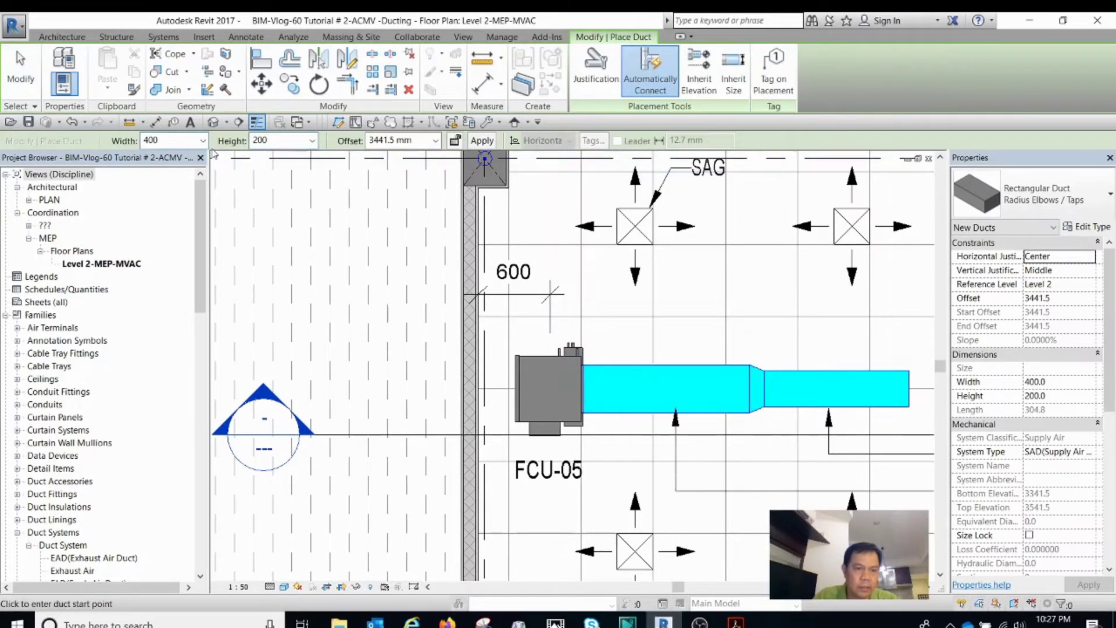
pyautogui.click(204, 144)
pyautogui.scroll(3, 180, 172)
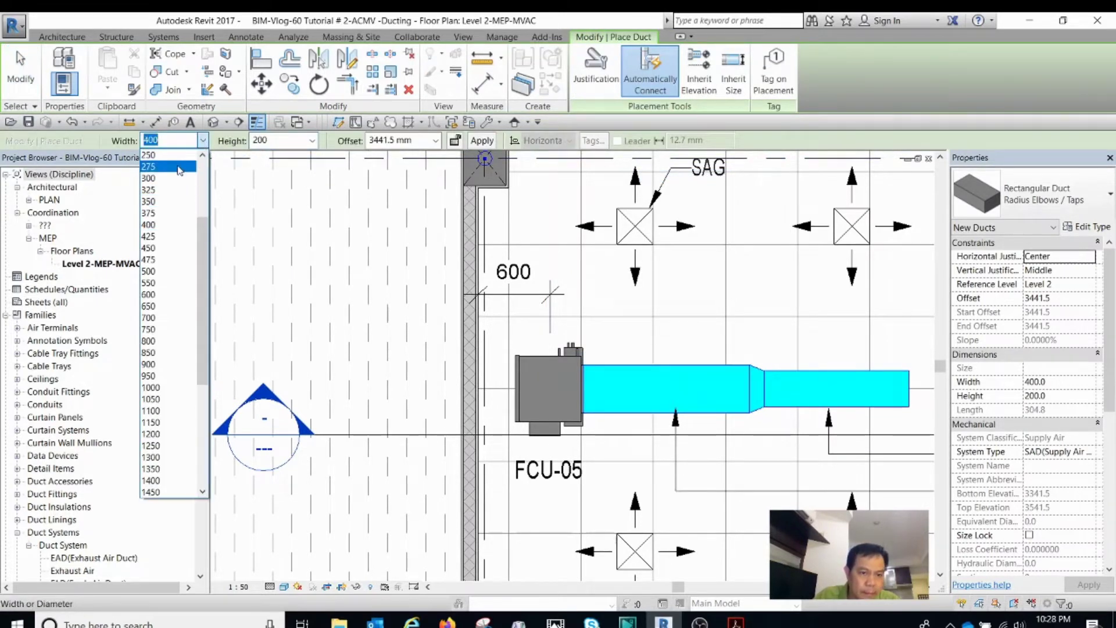
pyautogui.scroll(2, 180, 172)
pyautogui.click(169, 209)
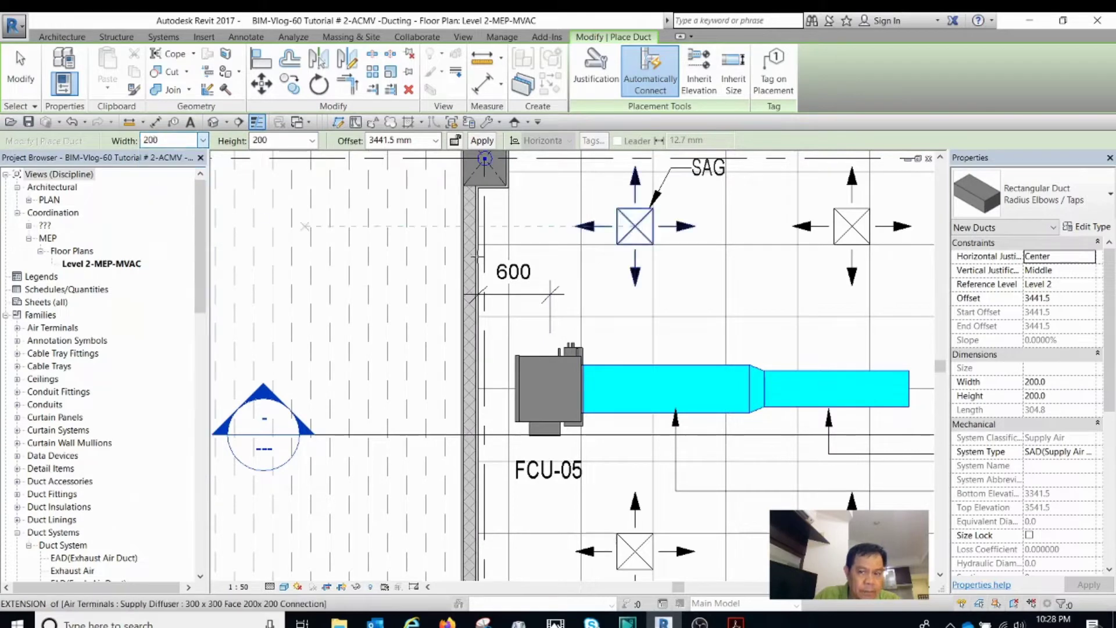
pyautogui.click(1041, 195)
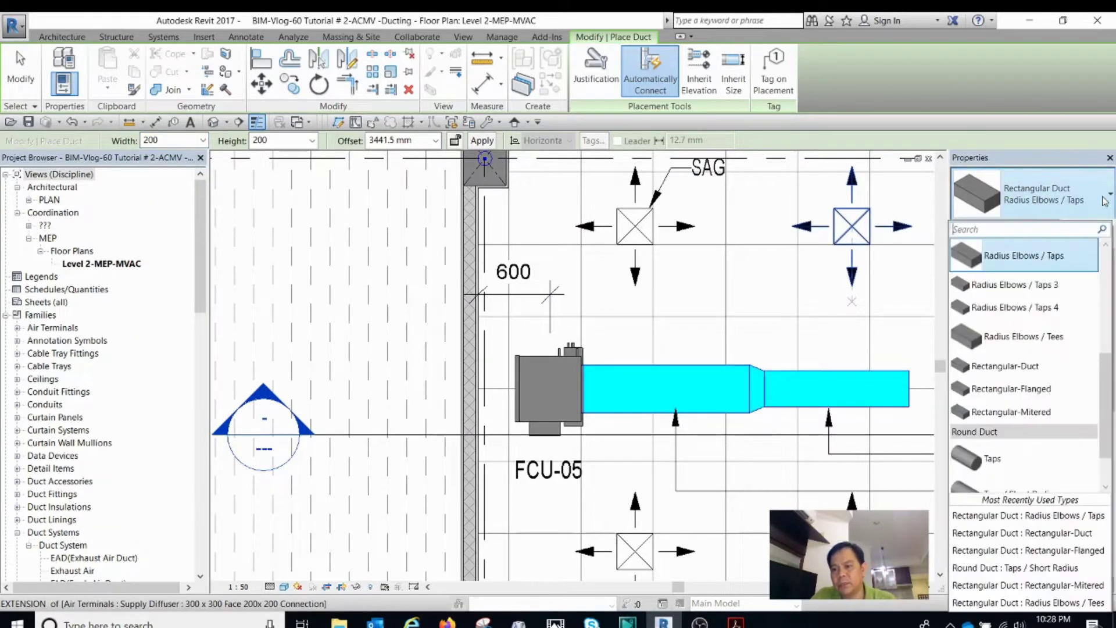
pyautogui.scroll(-2, 1052, 418)
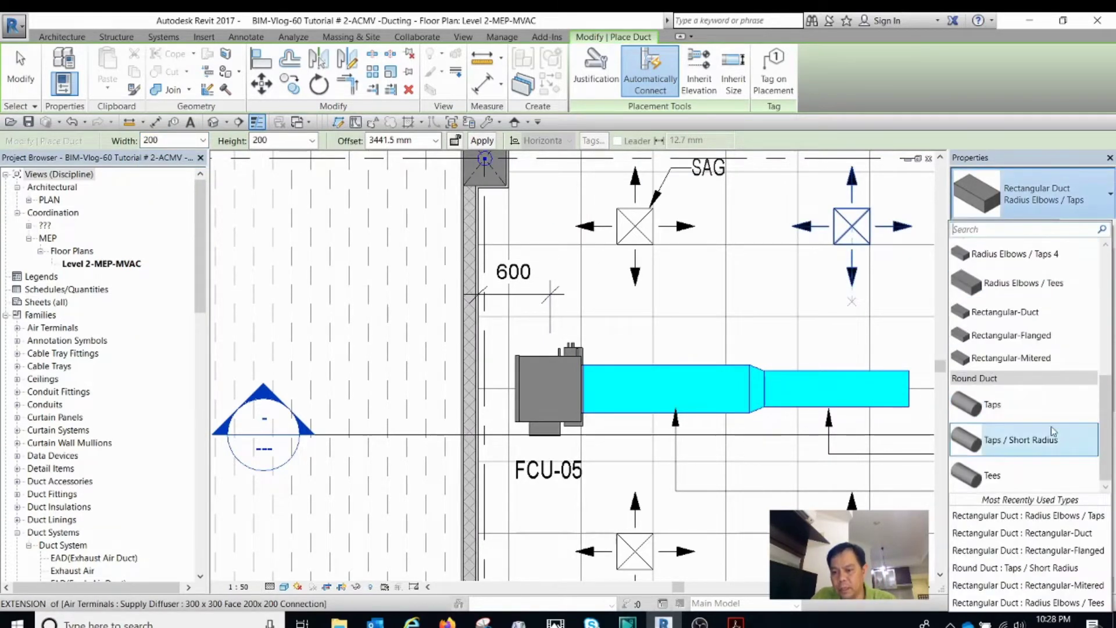
# Step: Using the Rectangular-Duct type, draw a 200x200 branch from the supply duct up to the diffuser
pyautogui.click(1019, 314)
pyautogui.scroll(2, 643, 366)
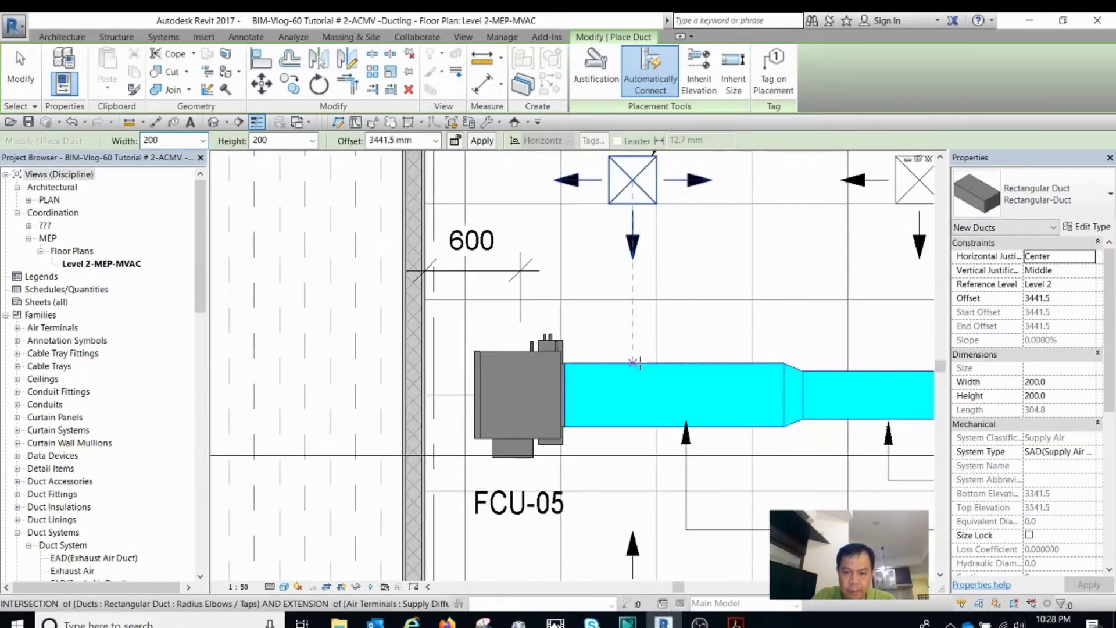
pyautogui.click(634, 363)
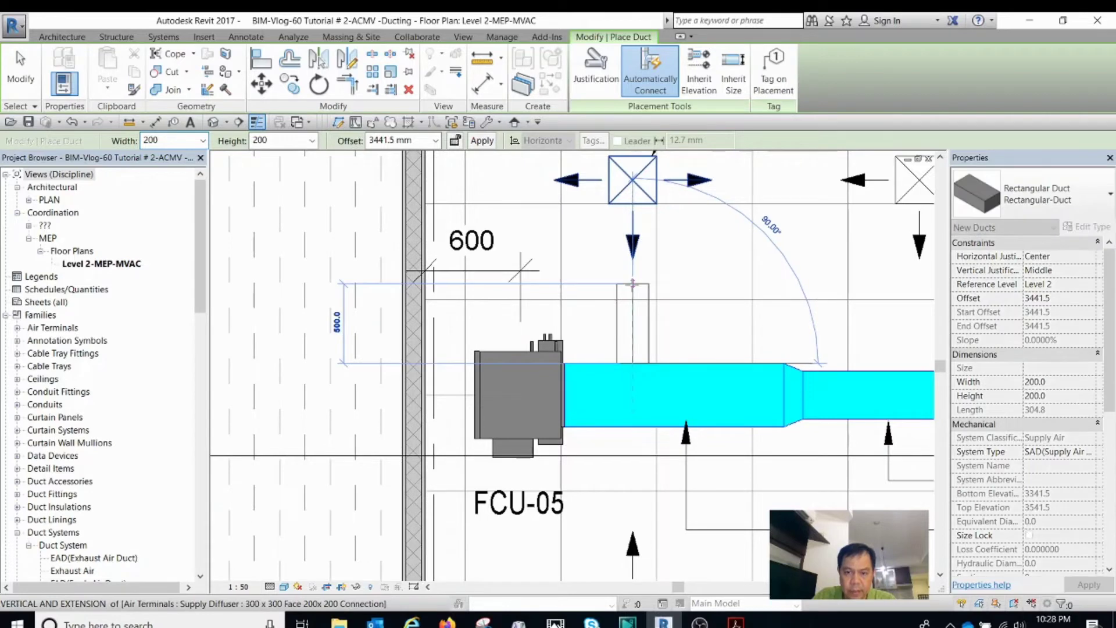
pyautogui.click(633, 284)
pyautogui.moveTo(630, 422); pyautogui.dragTo(688, 321, button='middle')
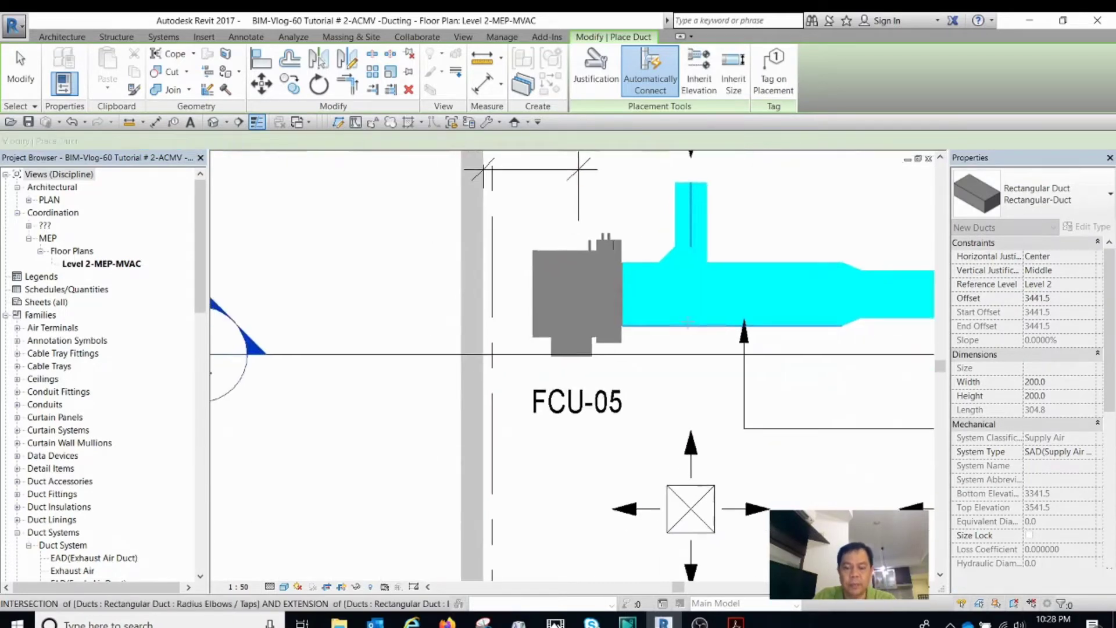
pyautogui.scroll(-3, 688, 321)
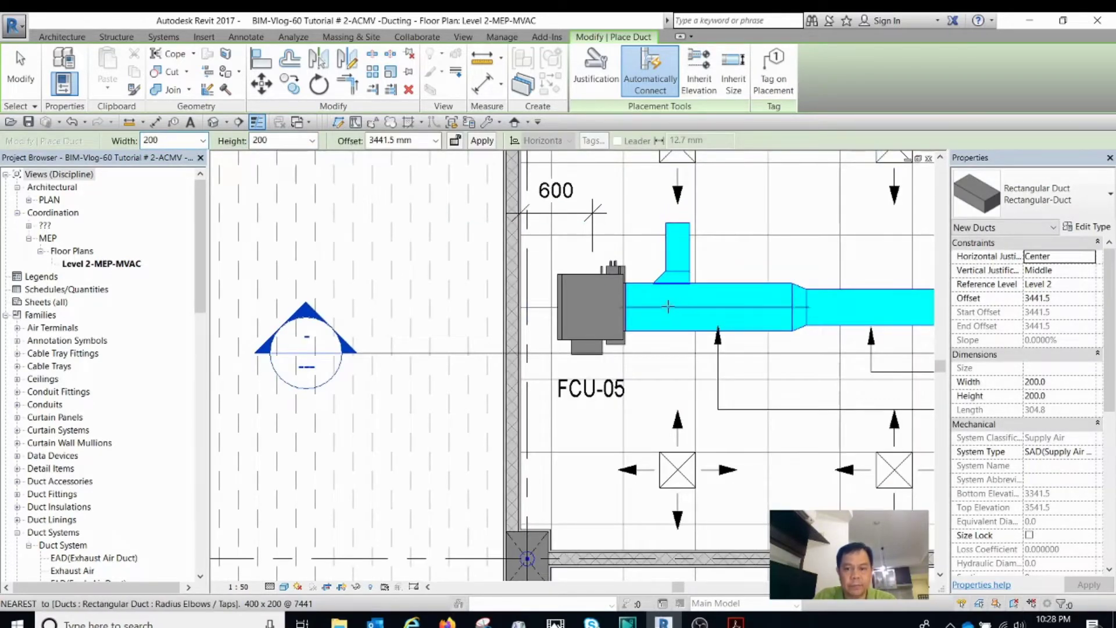
pyautogui.scroll(-1, 668, 306)
pyautogui.press('Escape')
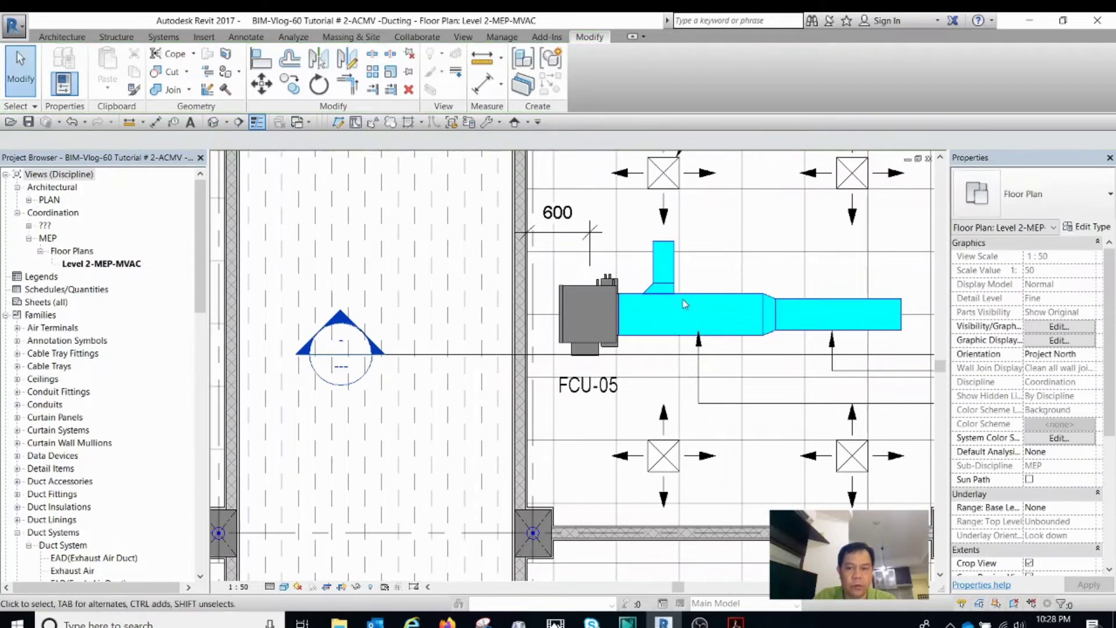
pyautogui.scroll(1, 685, 303)
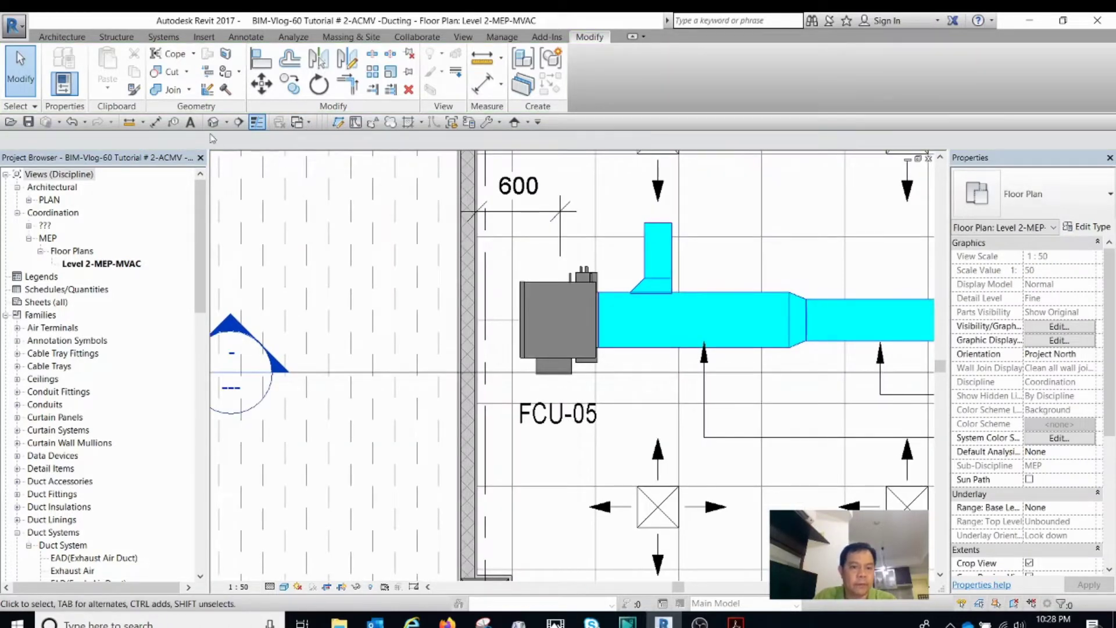
# Step: Reselect the supply duct and start a Create Similar duct with width set to 200
pyautogui.click(648, 345)
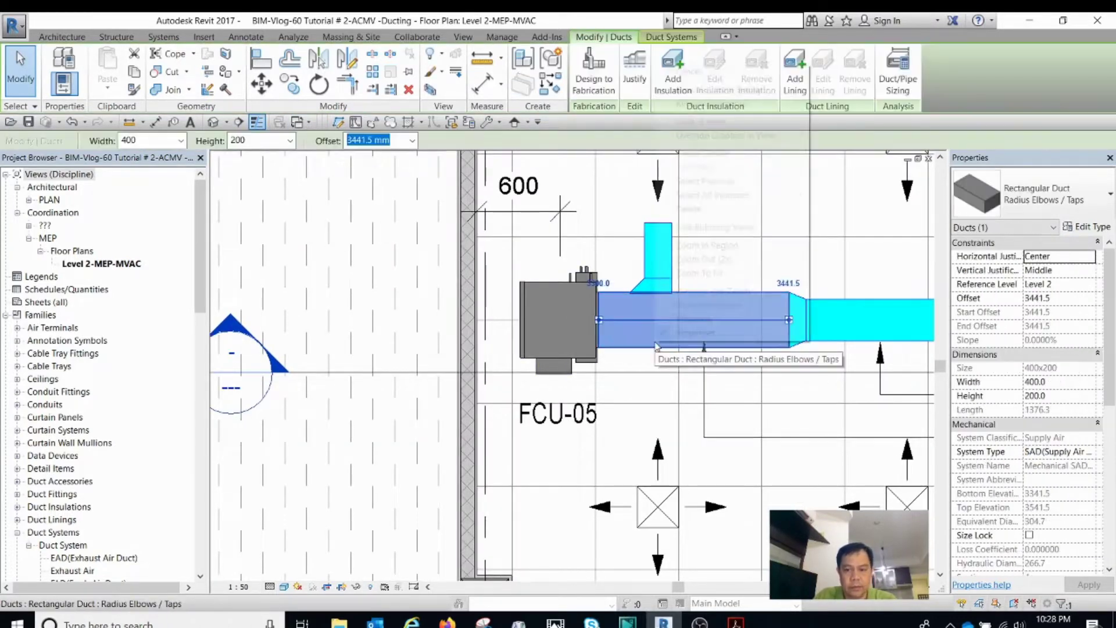
pyautogui.press('Escape')
pyautogui.click(648, 345)
pyautogui.press('Escape')
pyautogui.click(647, 344)
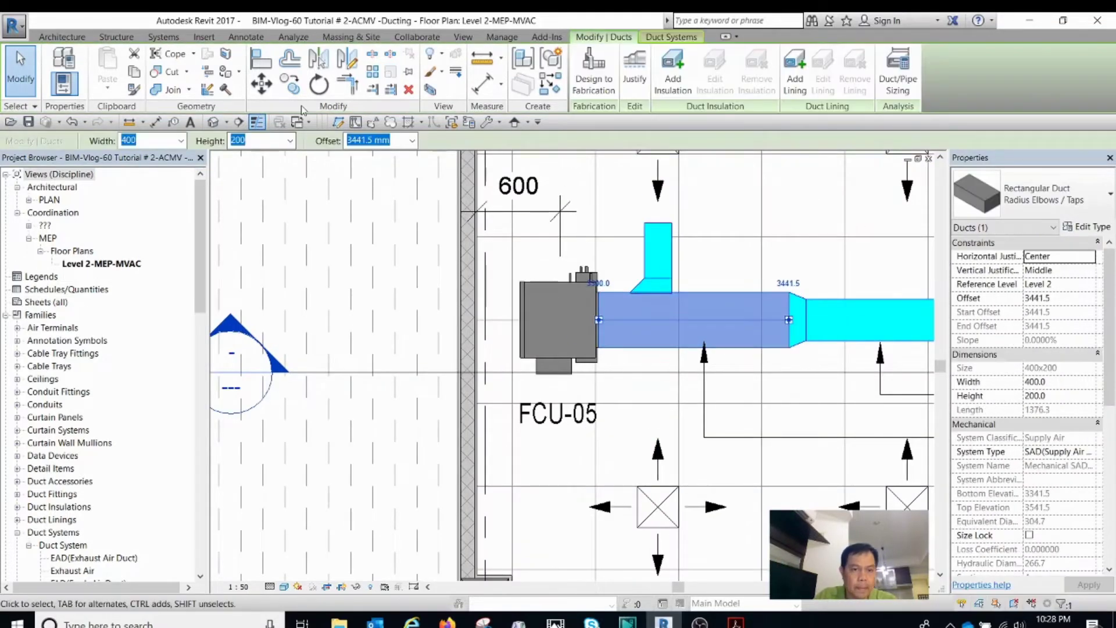
pyautogui.rightClick(645, 344)
pyautogui.click(726, 155)
pyautogui.click(202, 140)
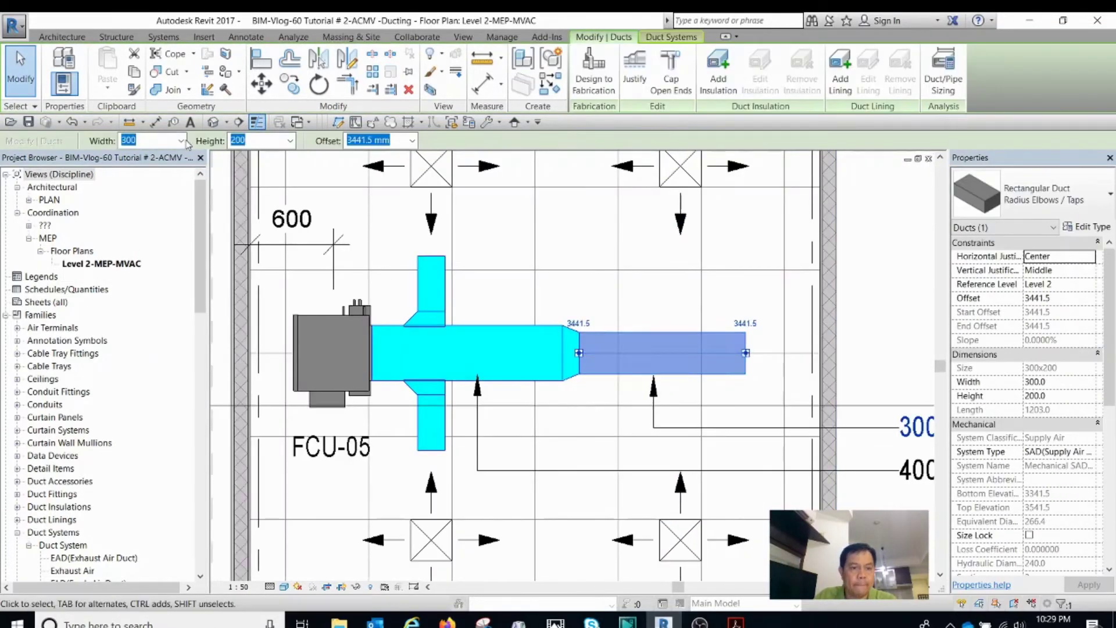
pyautogui.click(203, 140)
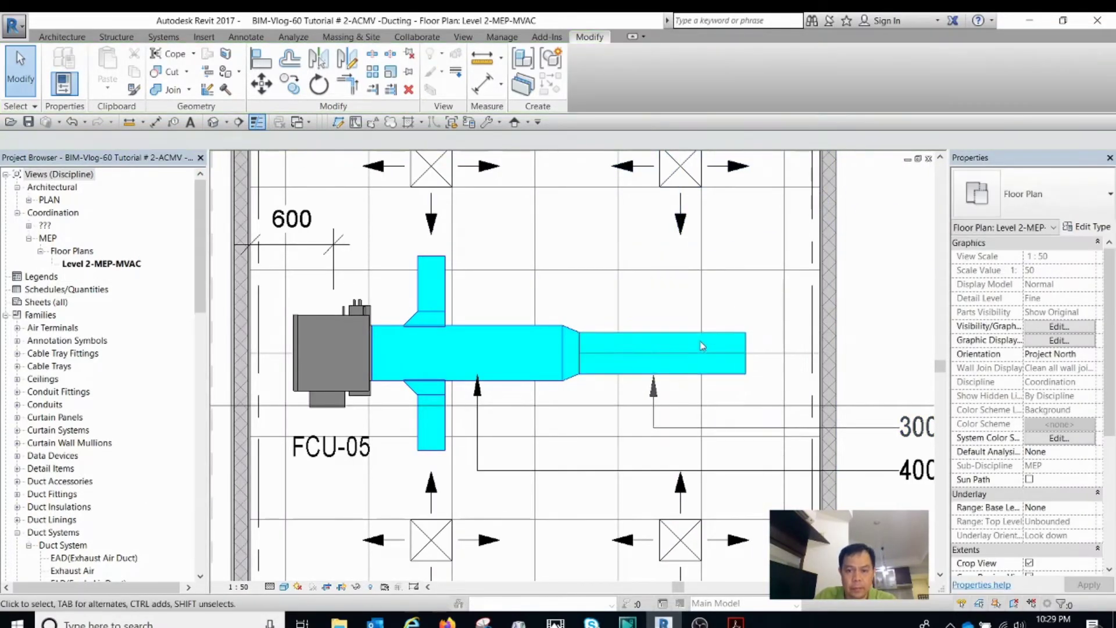
pyautogui.rightClick(646, 345)
pyautogui.click(698, 144)
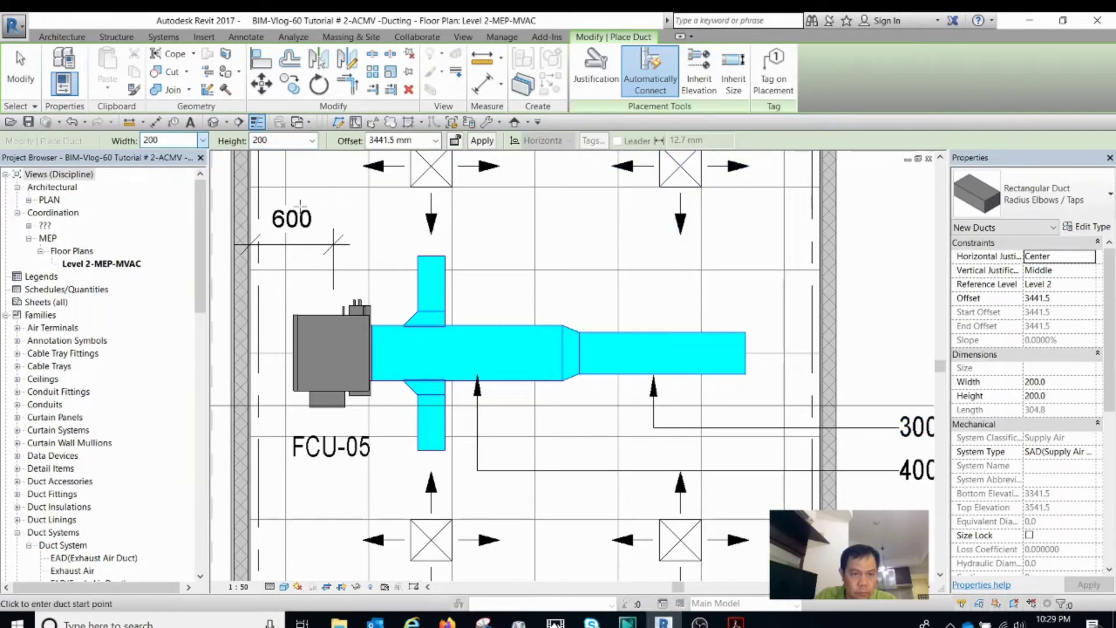
pyautogui.click(431, 256)
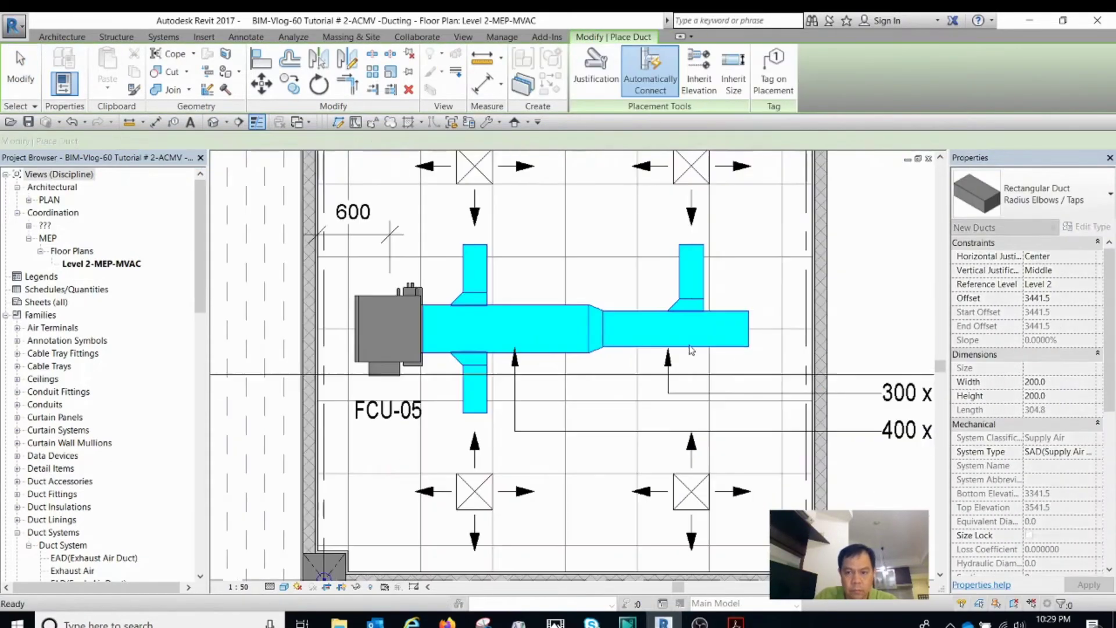
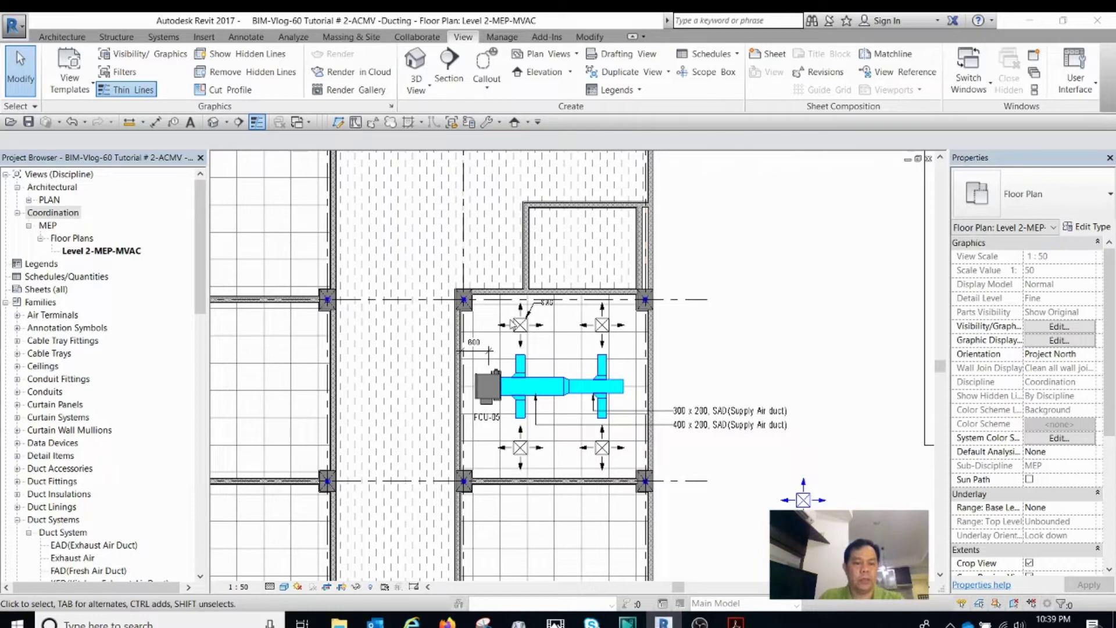
# Step: Cut Section 1 vertically across the FCU-05 supply ducts on Level 2, narrowing its width to the ducts
pyautogui.click(239, 122)
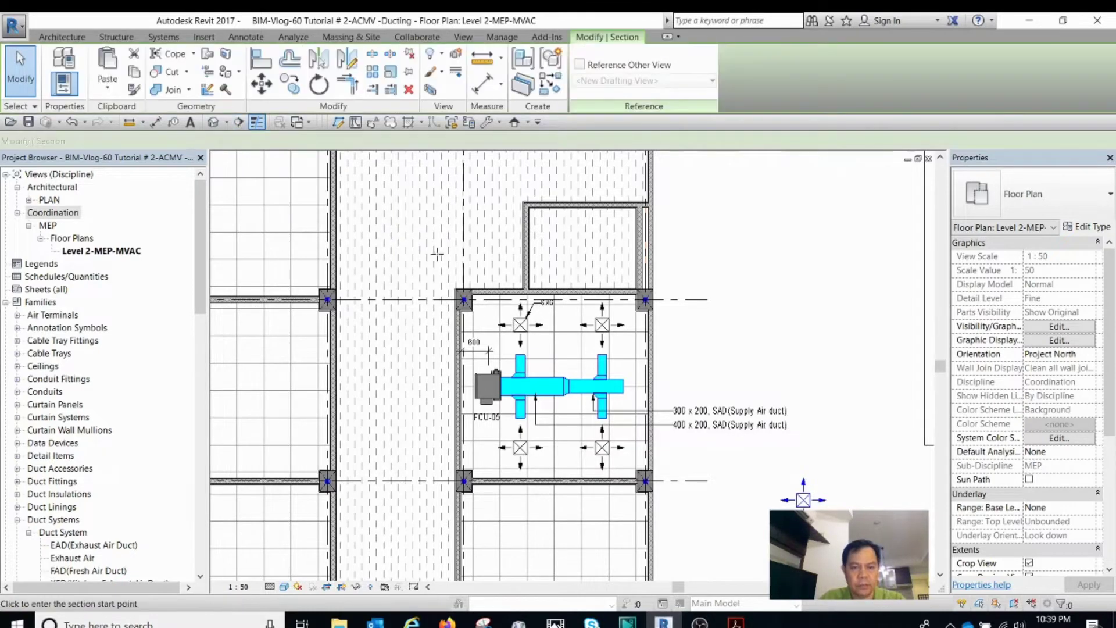
pyautogui.click(506, 256)
pyautogui.click(507, 526)
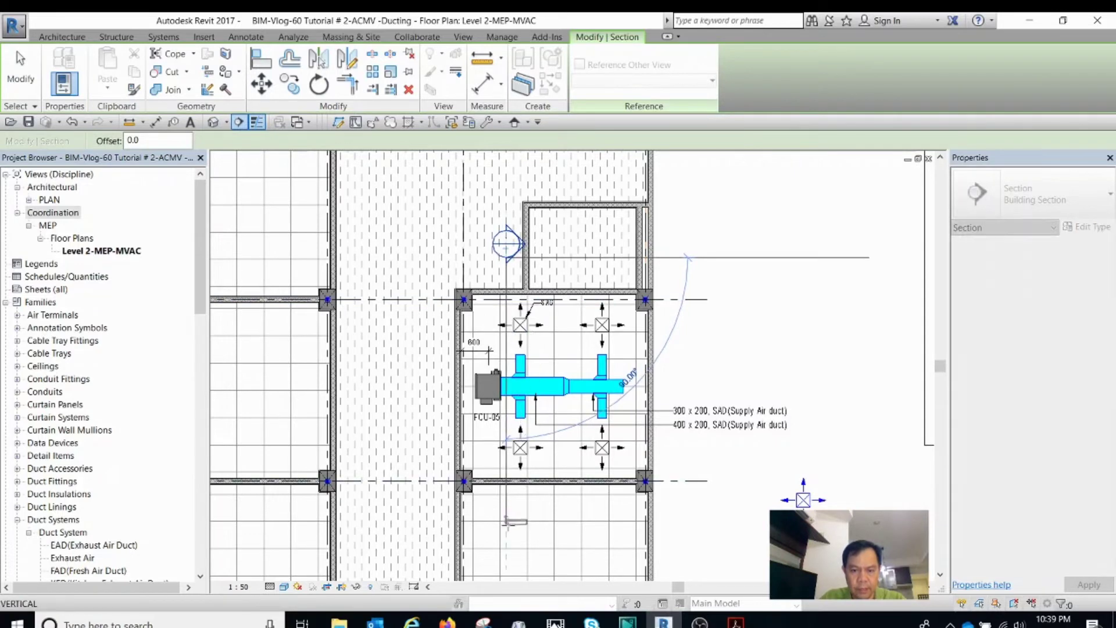
pyautogui.moveTo(679, 391); pyautogui.dragTo(541, 416)
pyautogui.press('Escape')
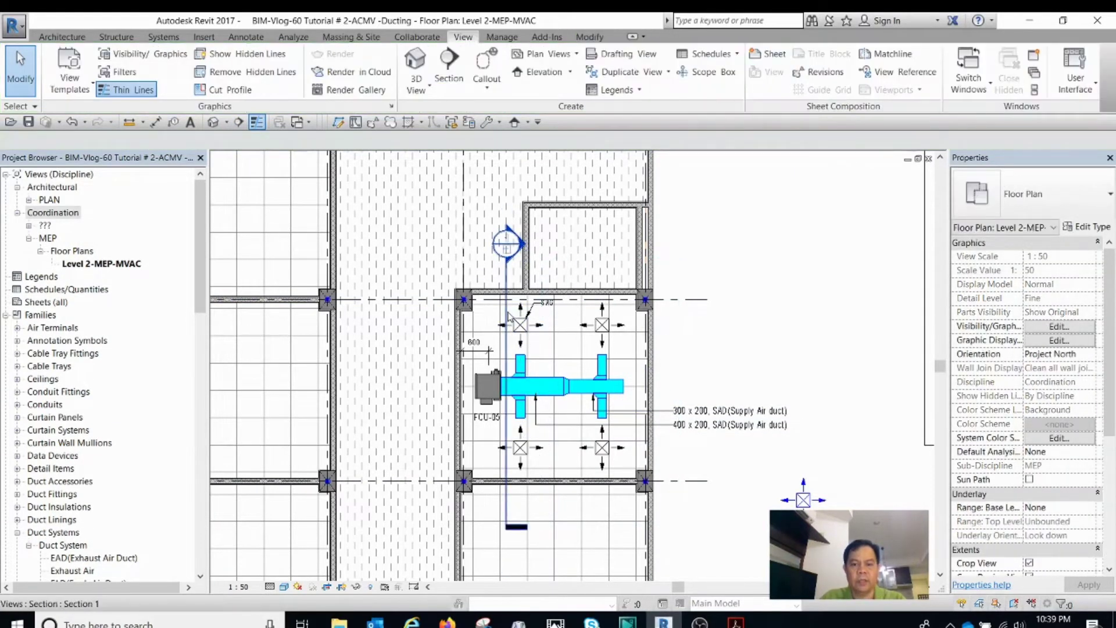
pyautogui.click(508, 317)
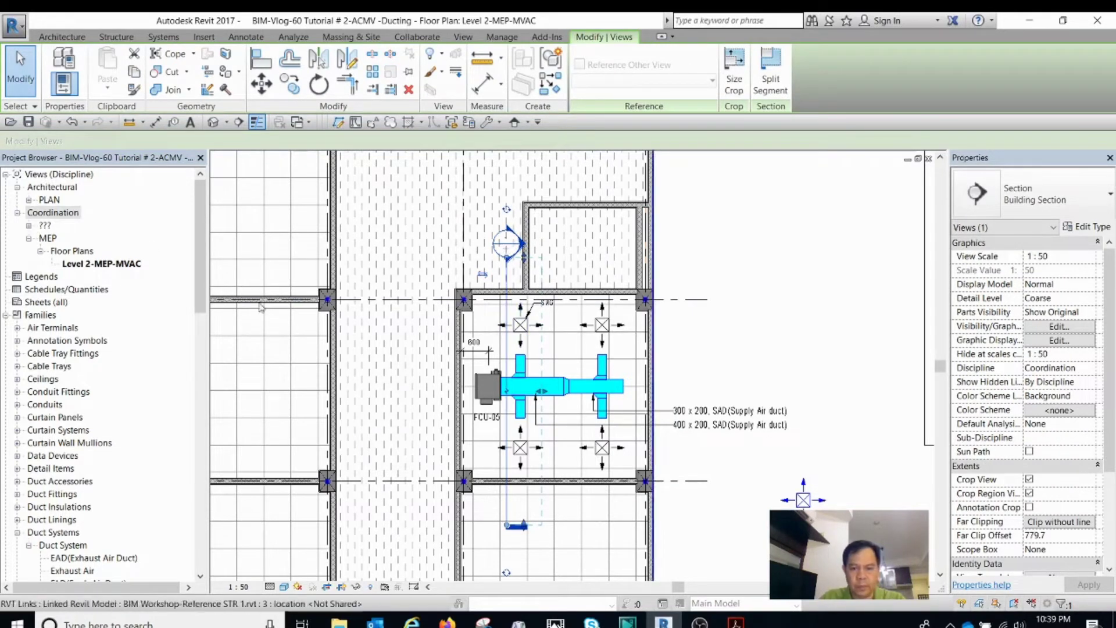
# Step: Find Section 1 under Coordination building sections in the Project Browser and bring up its actions
pyautogui.click(29, 226)
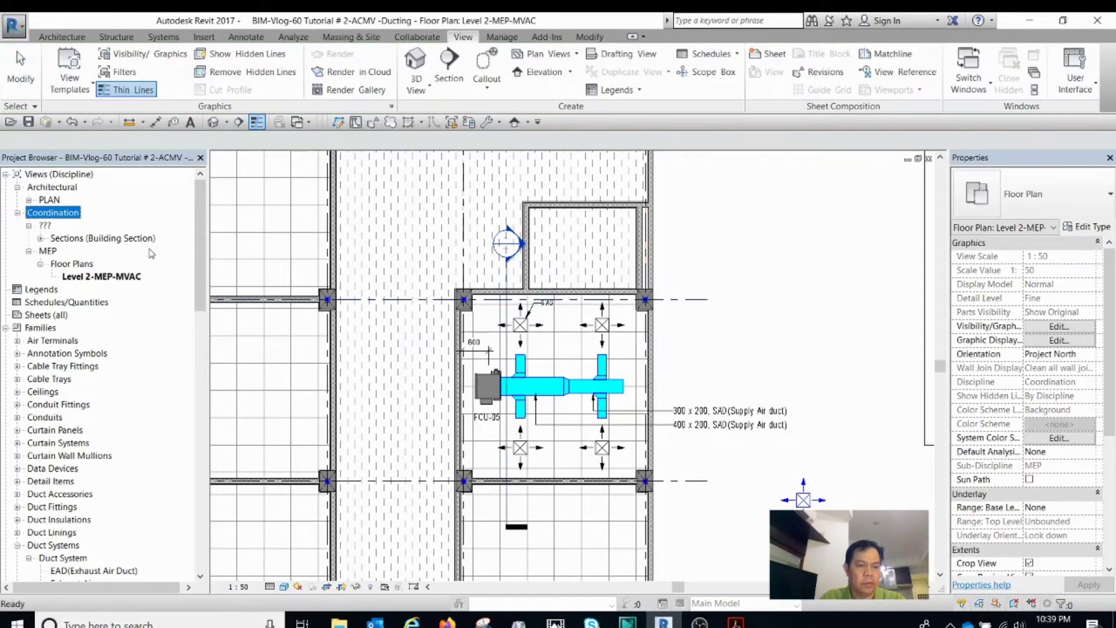
pyautogui.click(40, 238)
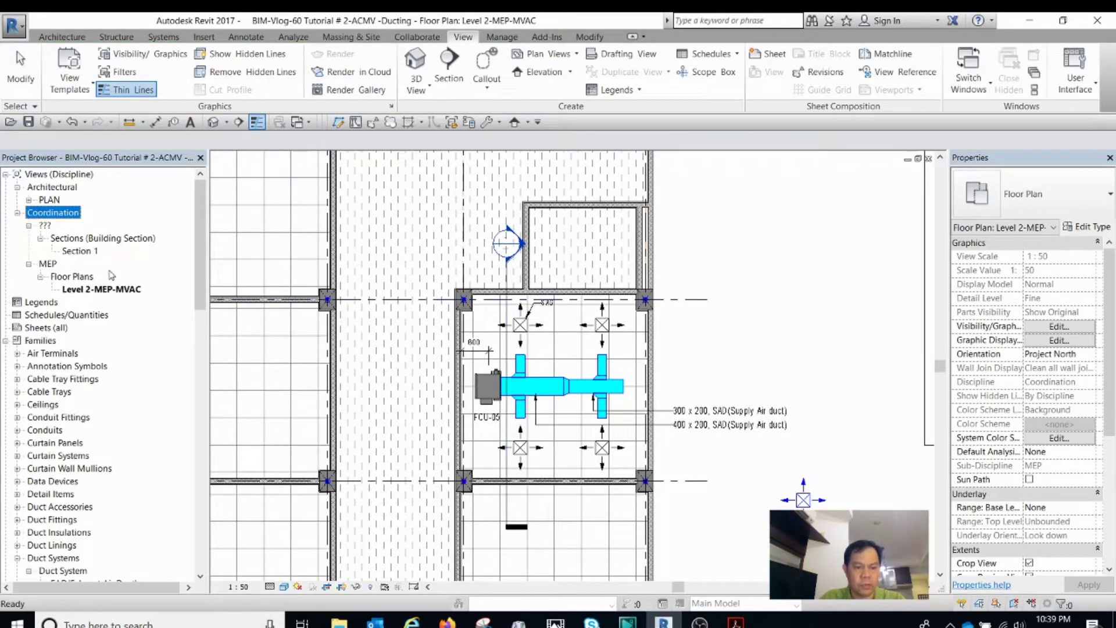
pyautogui.click(80, 251)
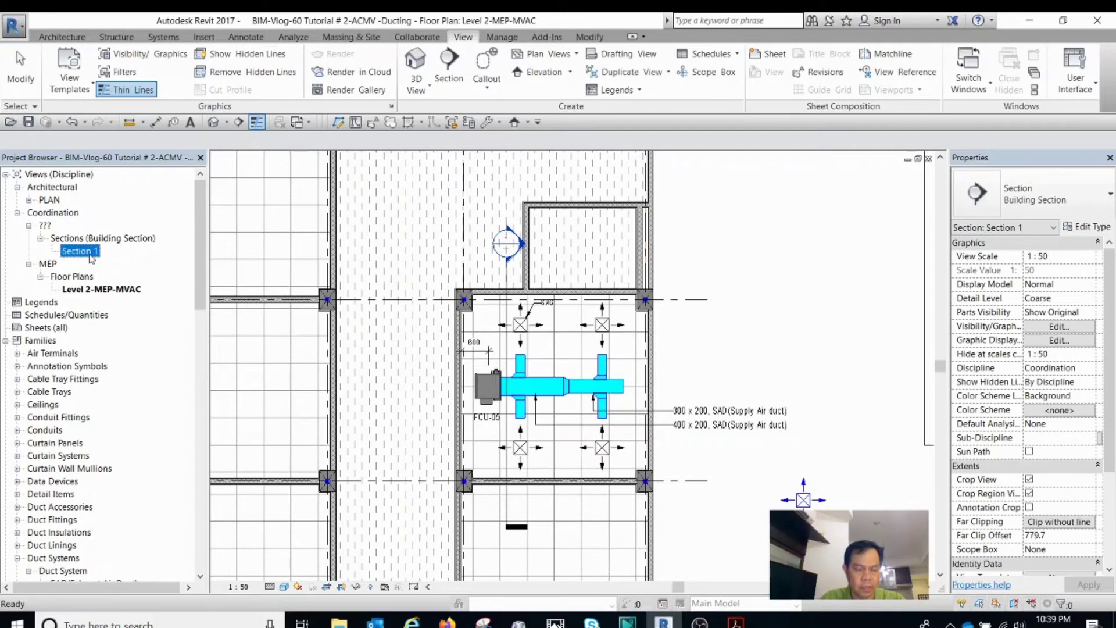
pyautogui.rightClick(91, 258)
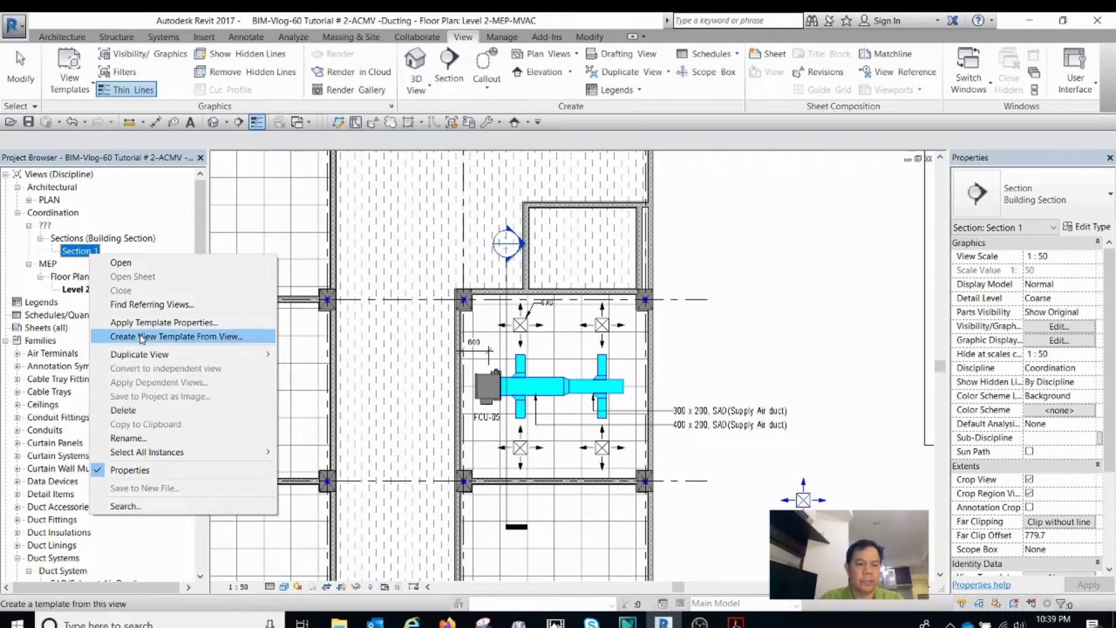
# Step: Create a view template named L2-Section from the Section 1 view
pyautogui.click(180, 337)
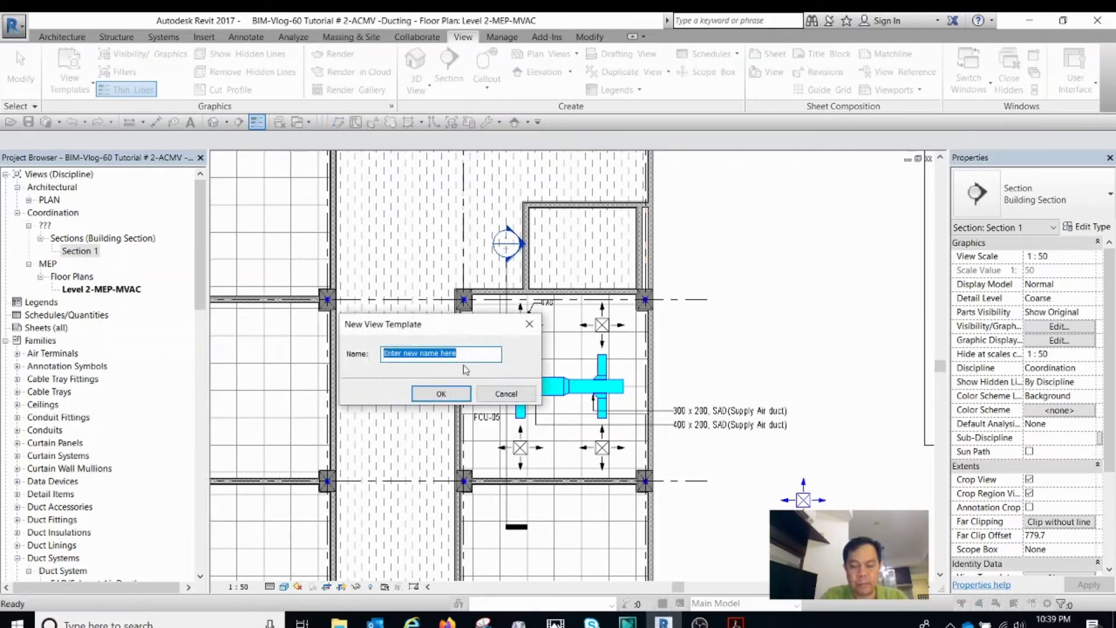
pyautogui.write('L2-Section')
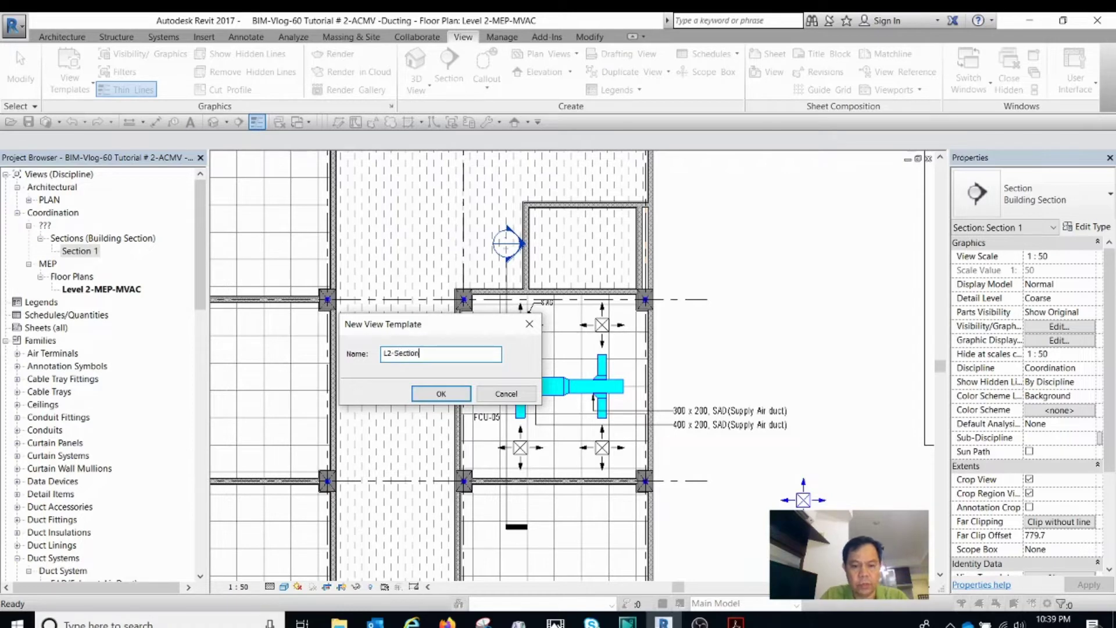
pyautogui.click(441, 394)
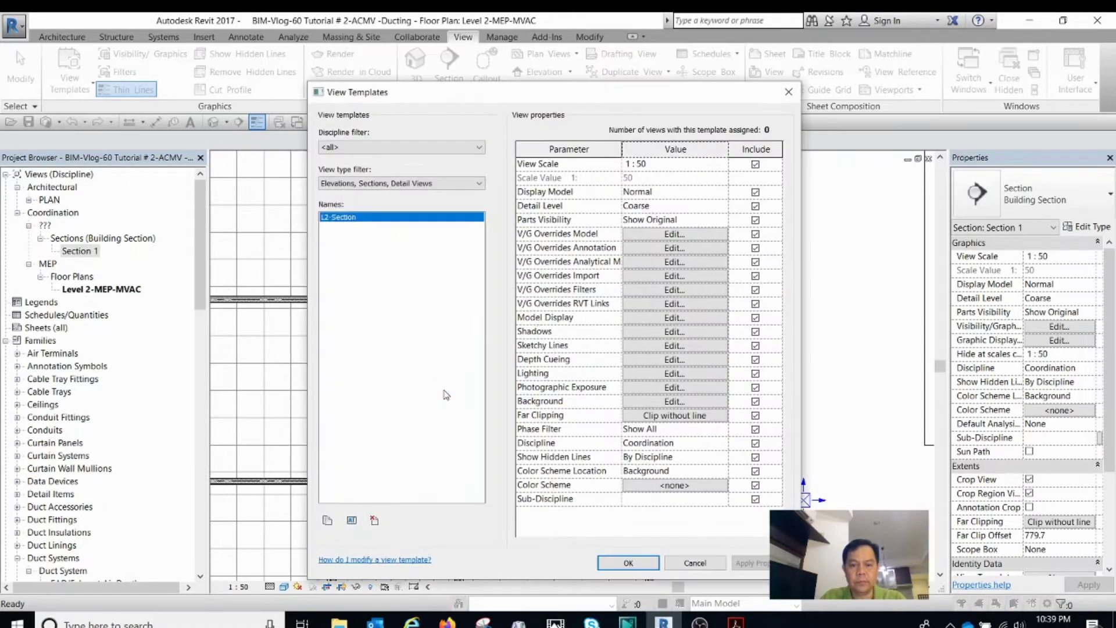
pyautogui.click(629, 563)
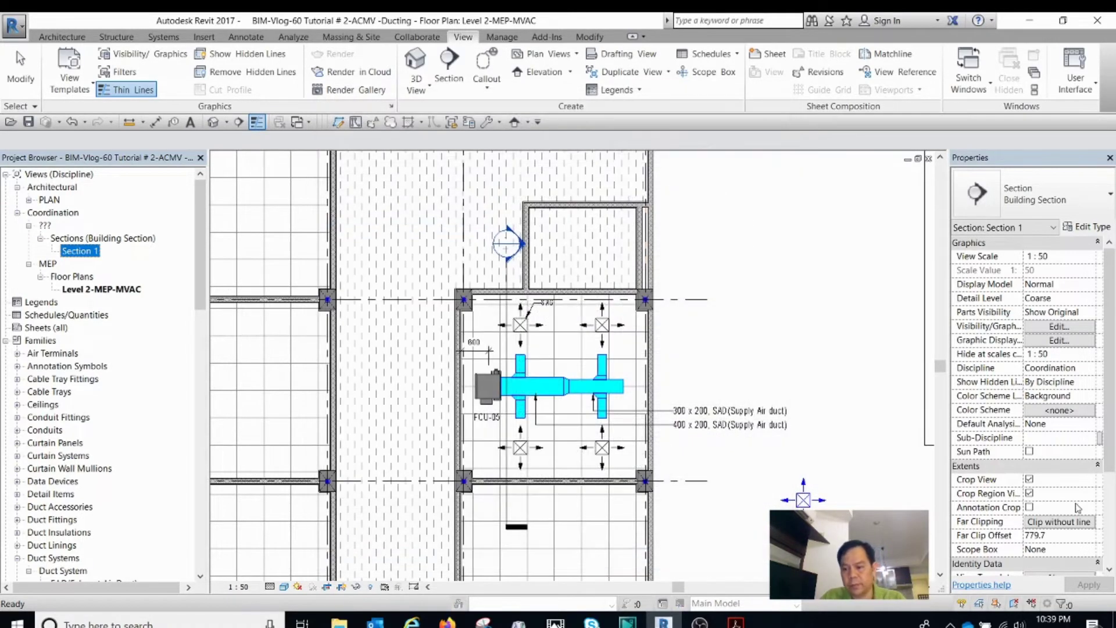
pyautogui.scroll(-3, 1075, 531)
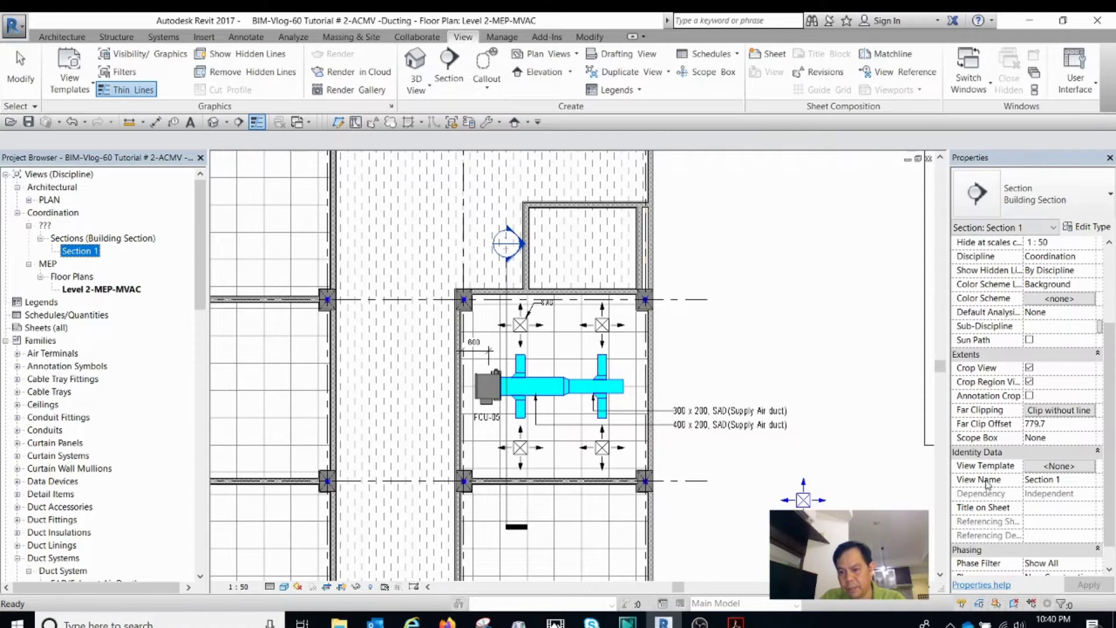
# Step: Choose the L2-Section template and set its Sub-Discipline to Section
pyautogui.click(1058, 469)
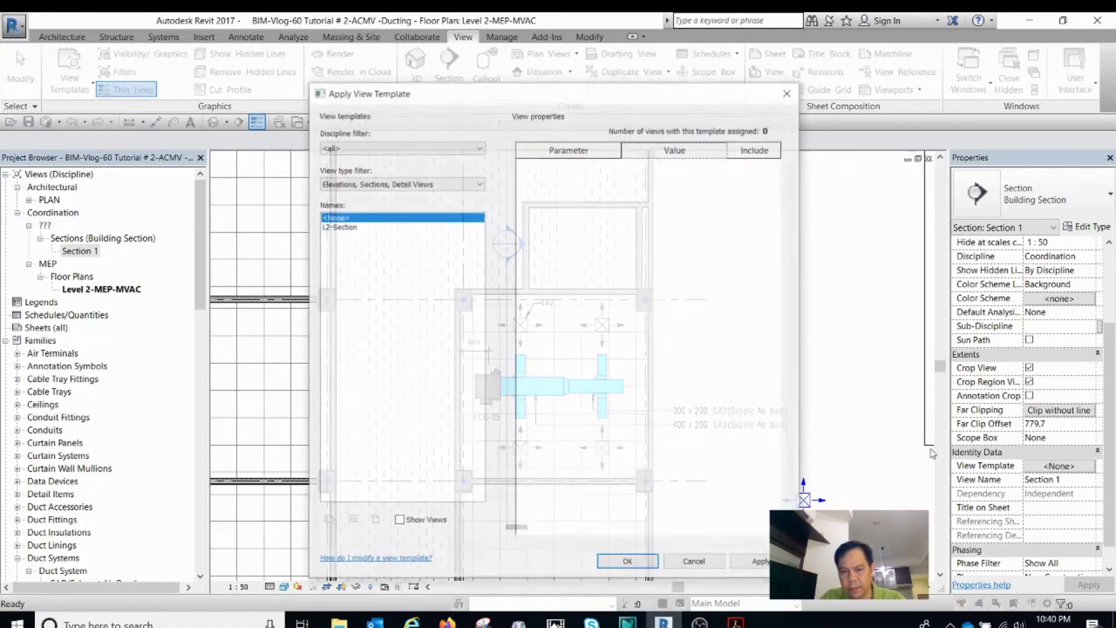
pyautogui.click(343, 227)
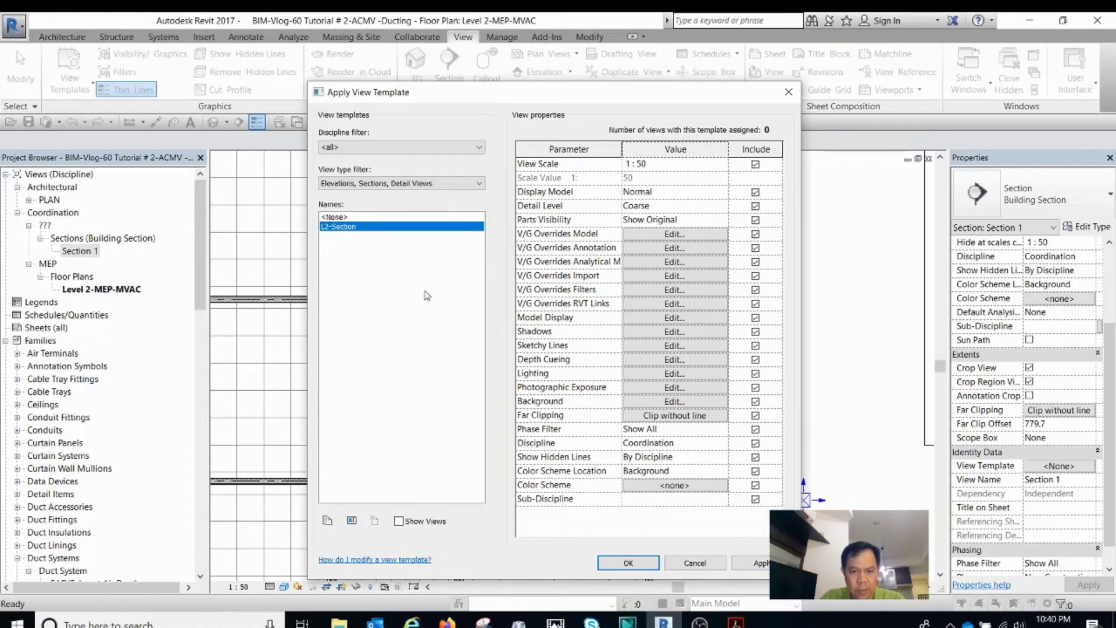
pyautogui.click(656, 500)
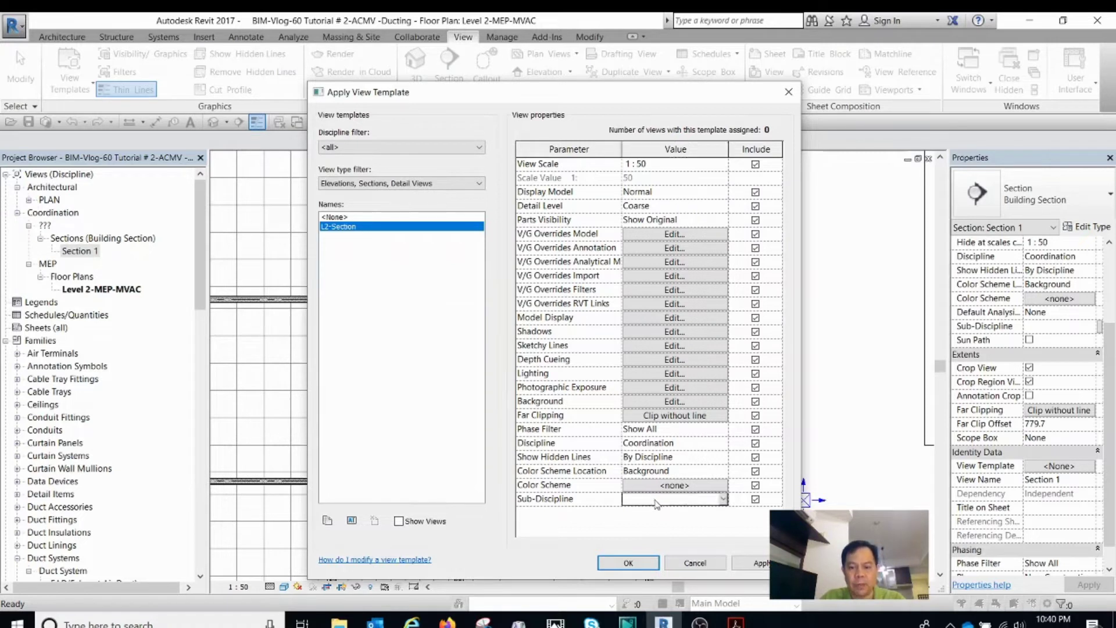
pyautogui.write('Section')
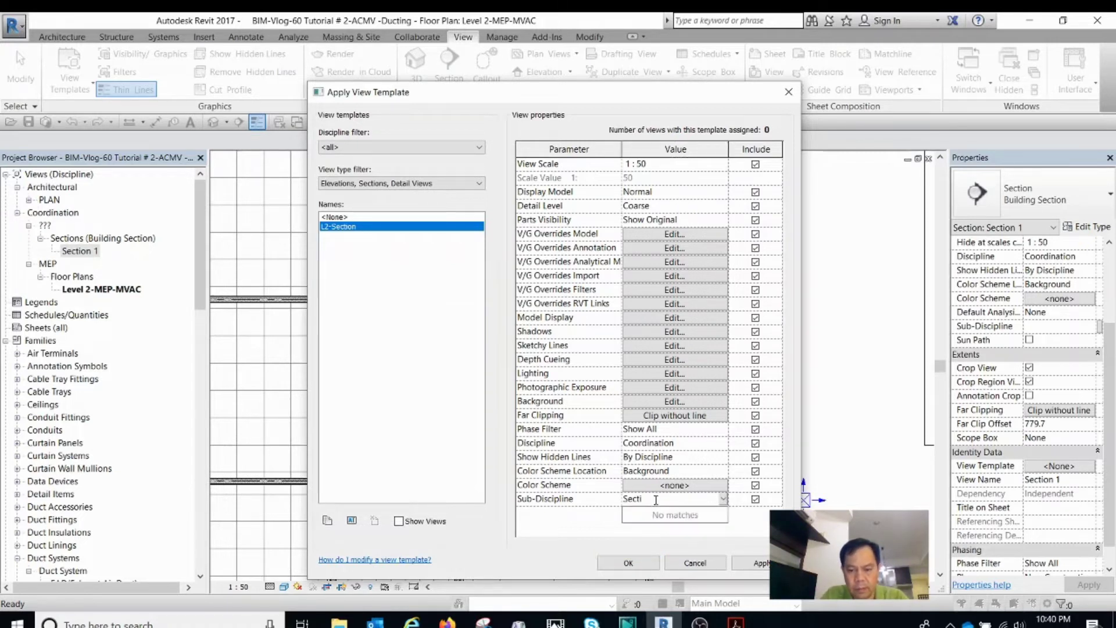
pyautogui.click(721, 499)
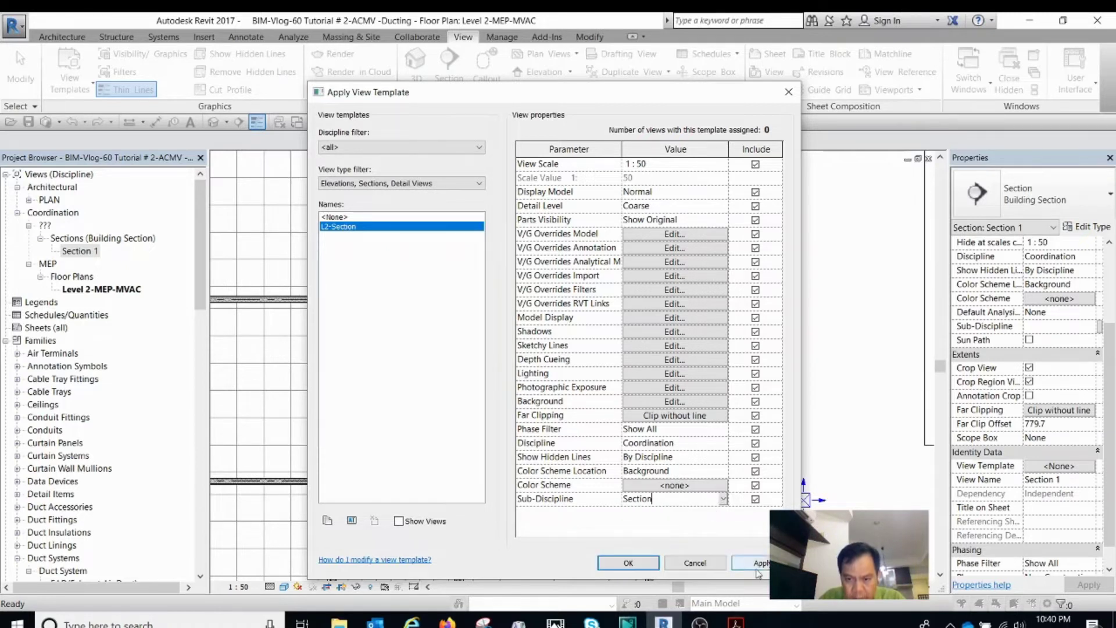
pyautogui.click(721, 445)
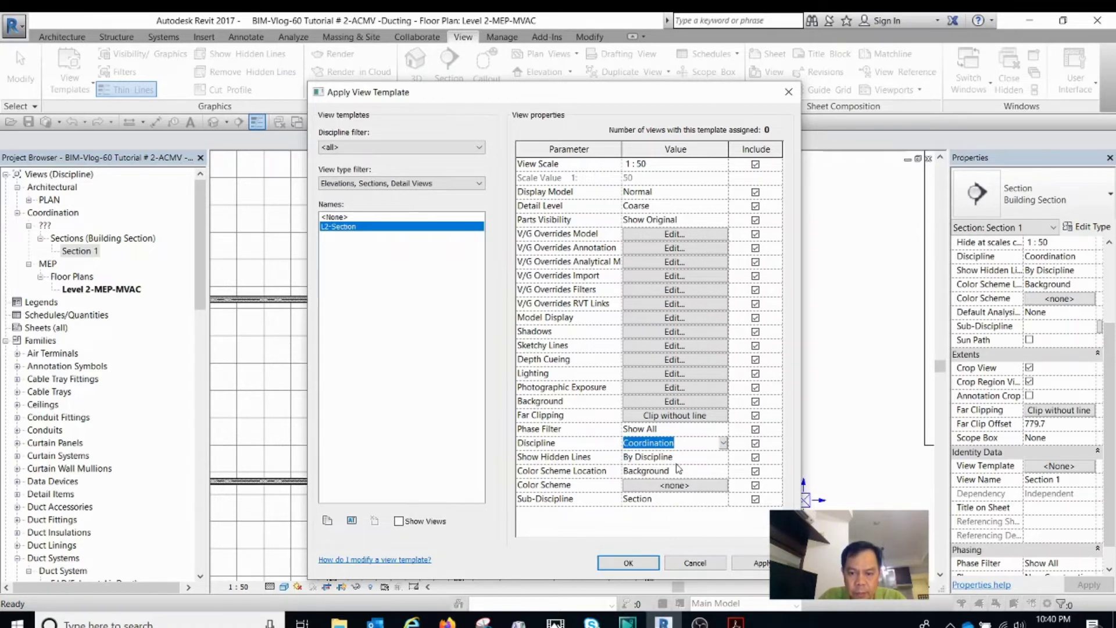
pyautogui.click(675, 499)
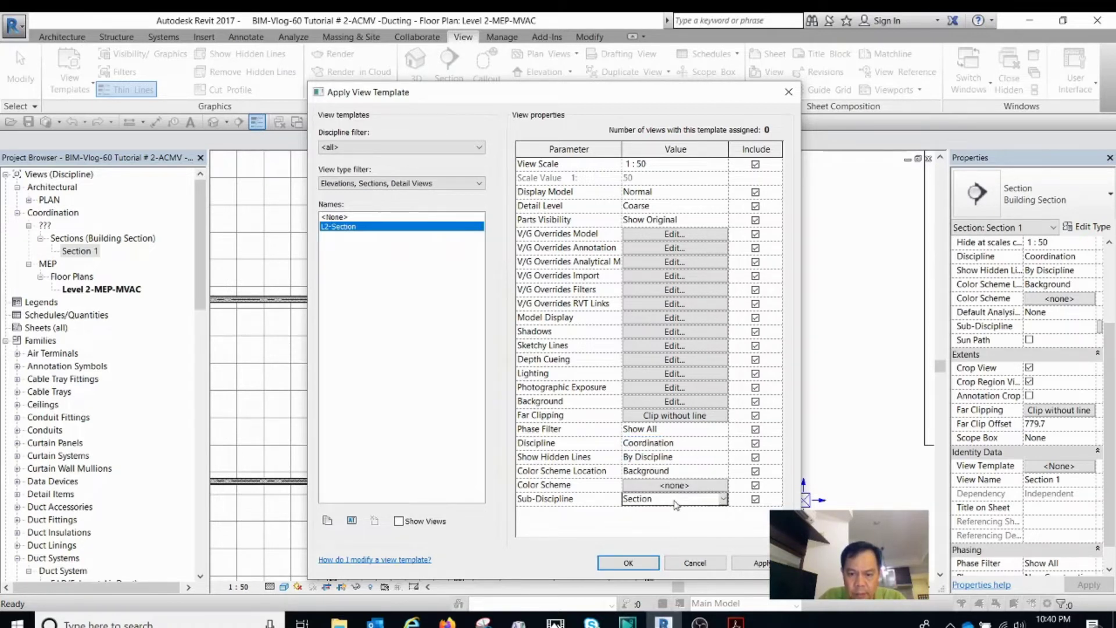
pyautogui.click(685, 444)
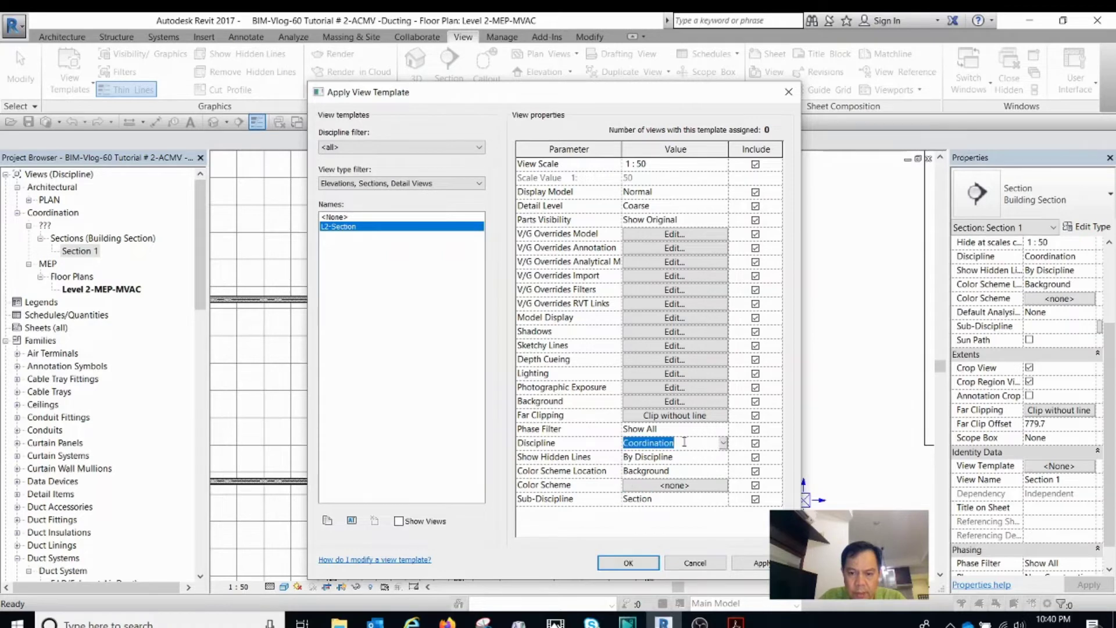
# Step: Set the template's model display style to Shaded
pyautogui.click(646, 320)
pyautogui.click(569, 228)
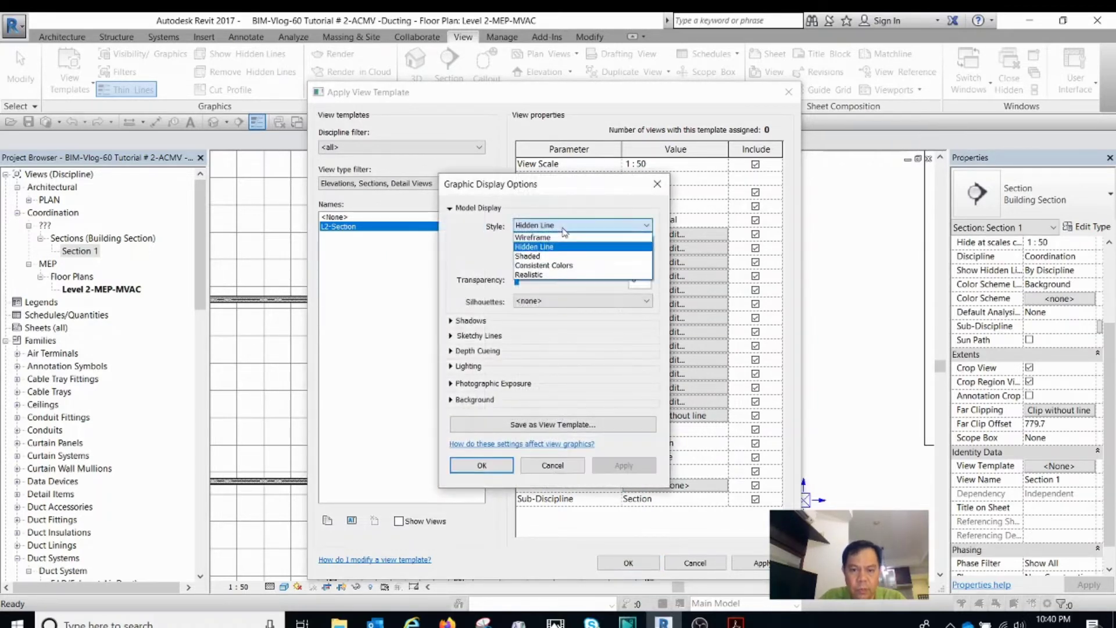
pyautogui.click(567, 259)
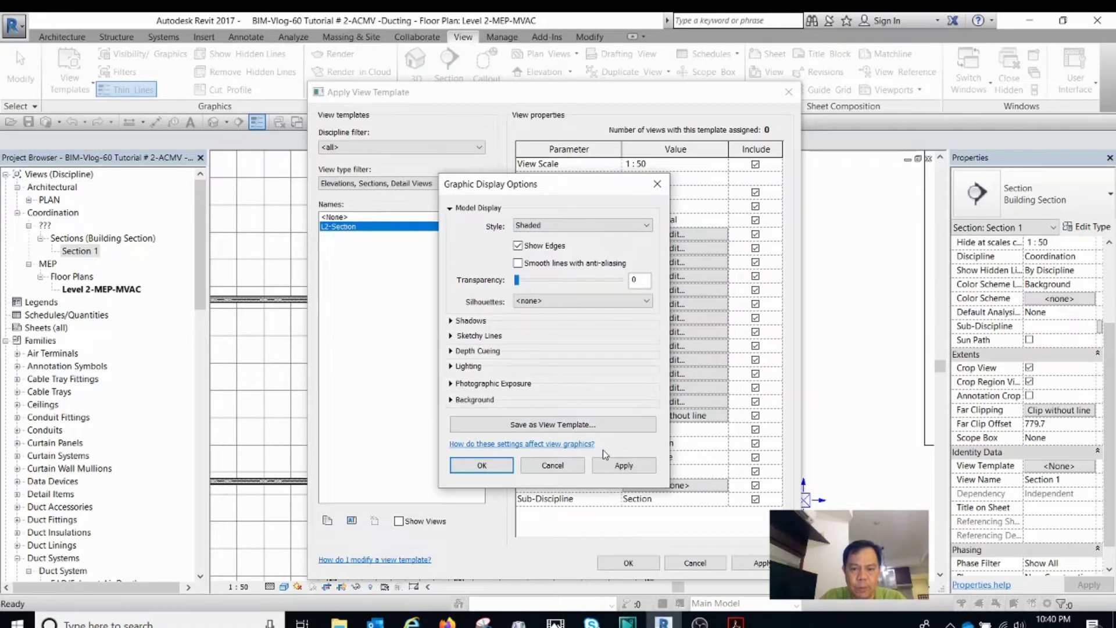
pyautogui.click(552, 225)
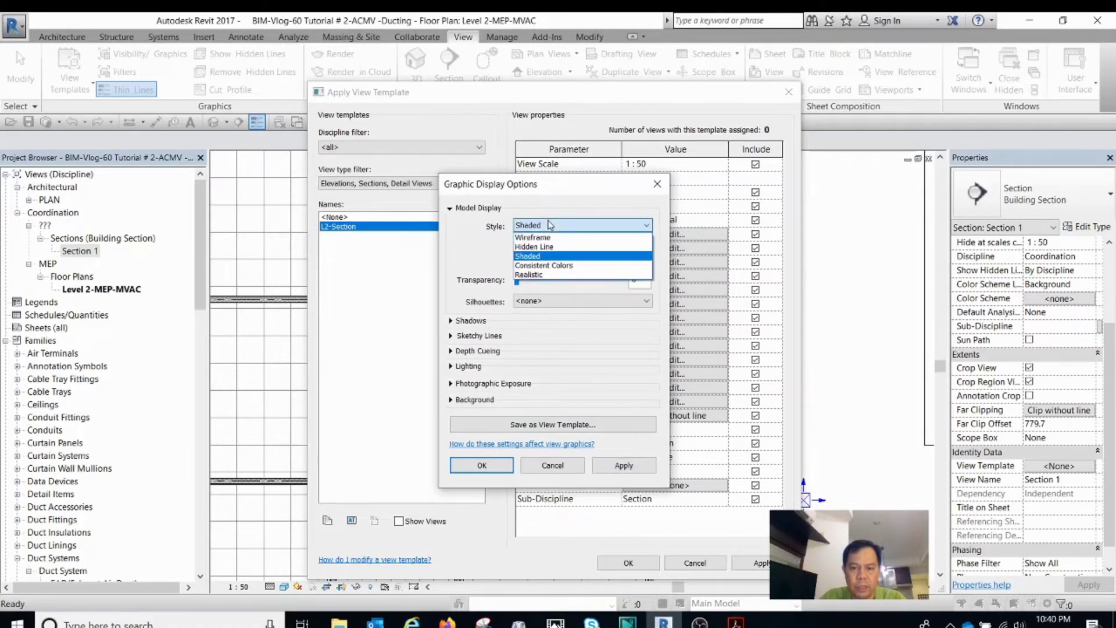
pyautogui.click(542, 256)
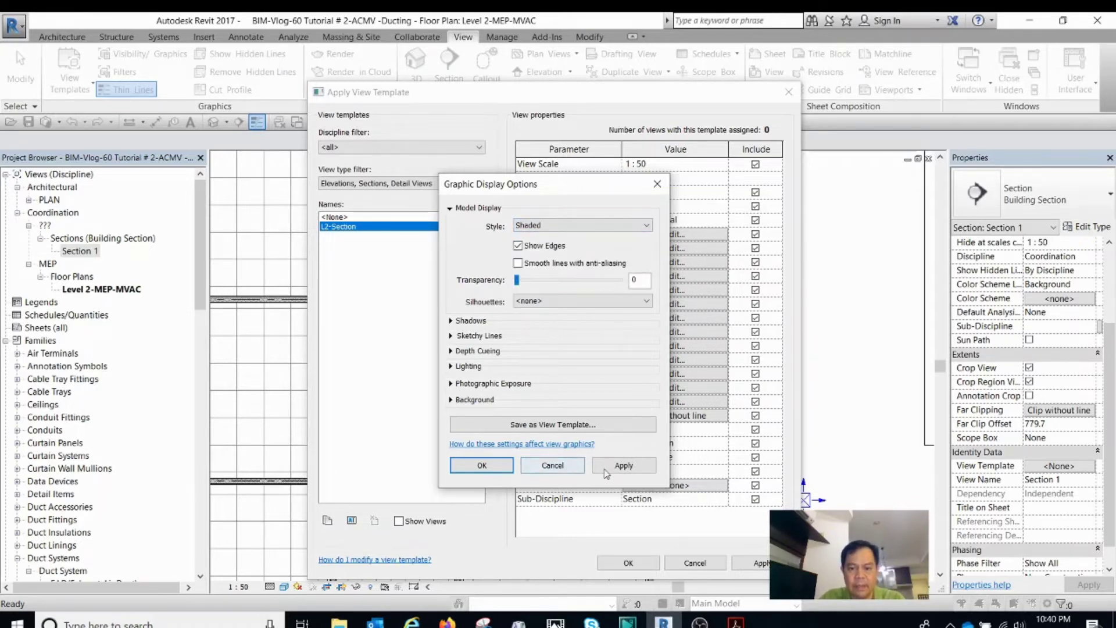
pyautogui.click(622, 466)
pyautogui.click(482, 466)
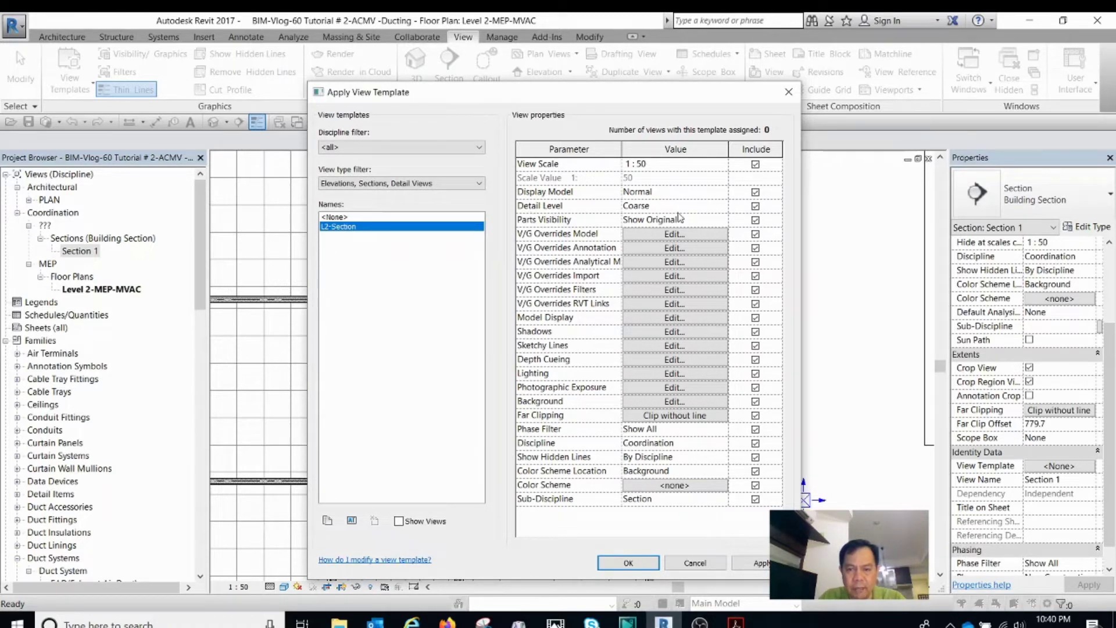
# Step: Set Detail Level to Fine and apply L2-Section to Section 1
pyautogui.click(721, 206)
pyautogui.click(723, 206)
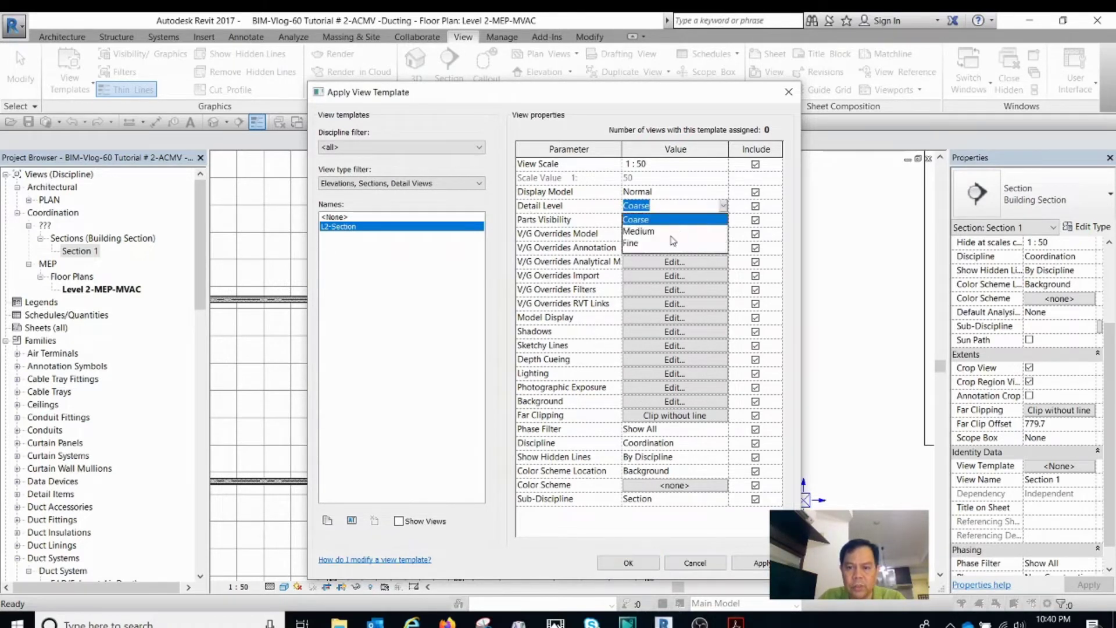
pyautogui.click(637, 244)
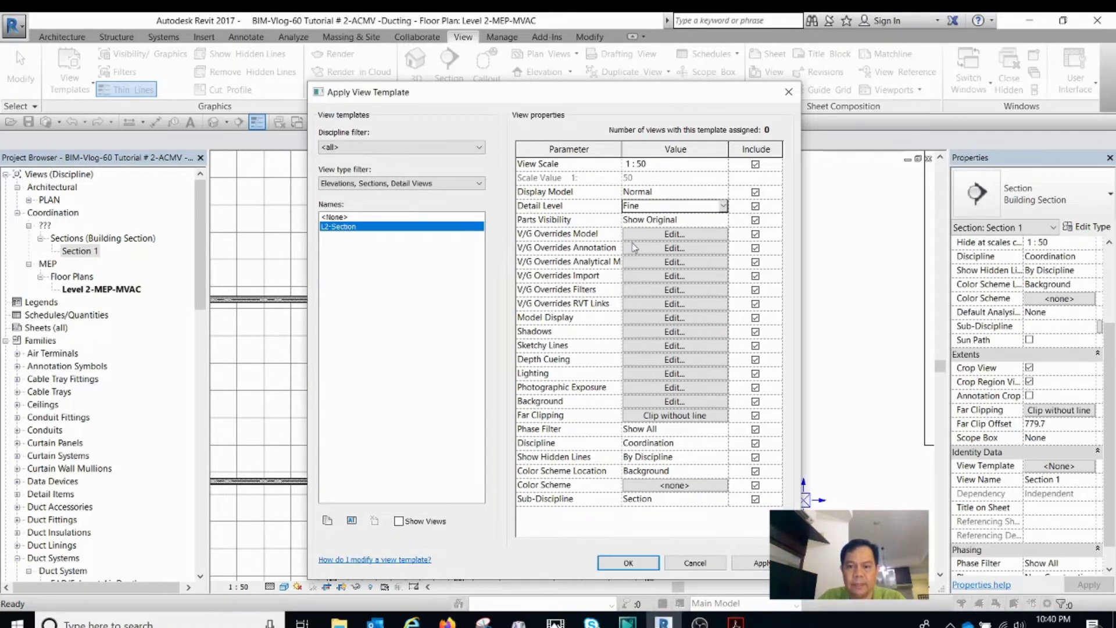
pyautogui.click(759, 563)
pyautogui.click(634, 563)
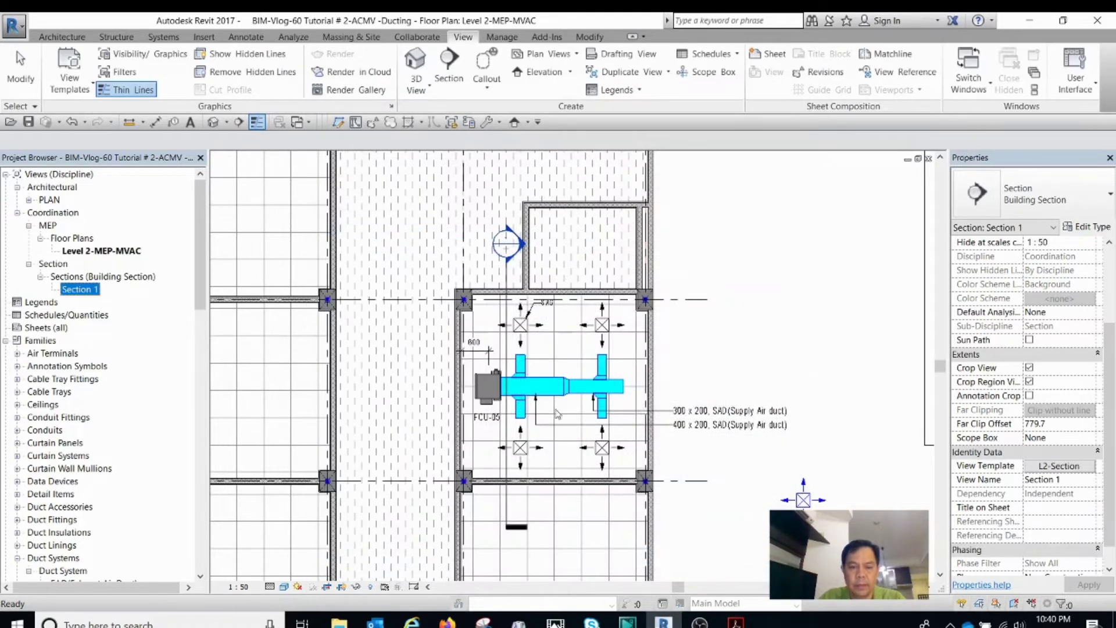
# Step: Adjust the section marker's head and open the Section 1 view from the plan
pyautogui.click(510, 320)
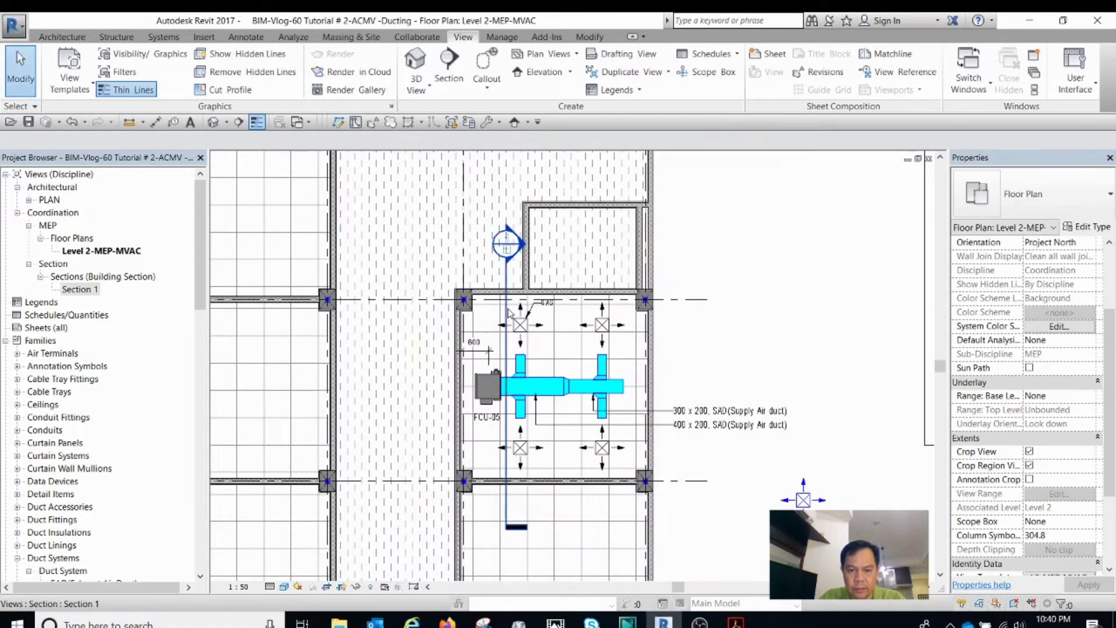
pyautogui.click(508, 312)
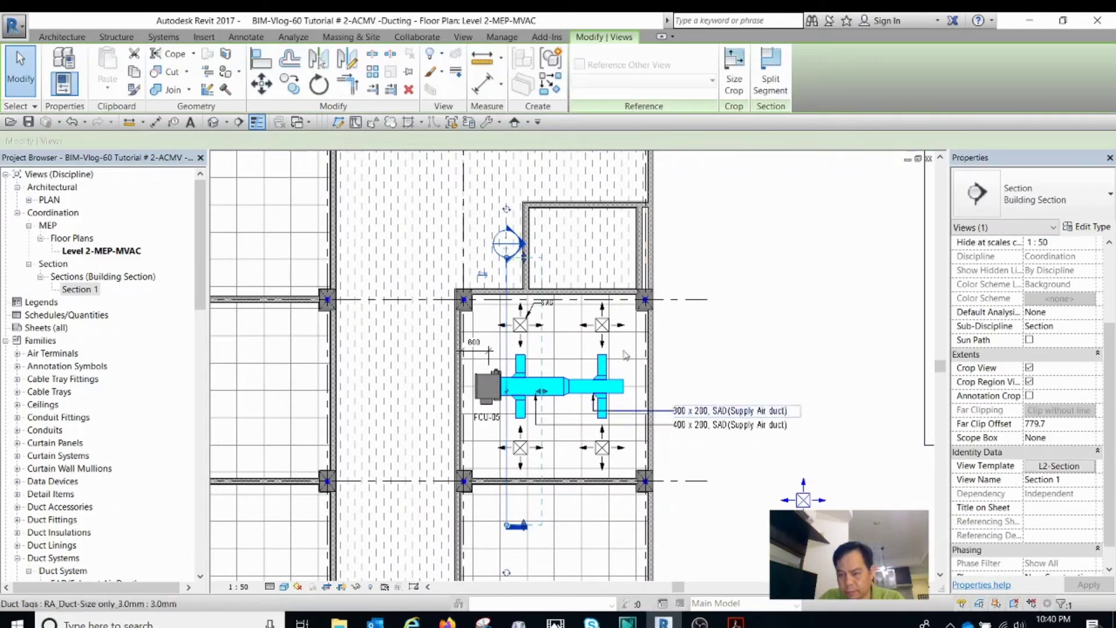
pyautogui.moveTo(518, 237); pyautogui.dragTo(515, 256)
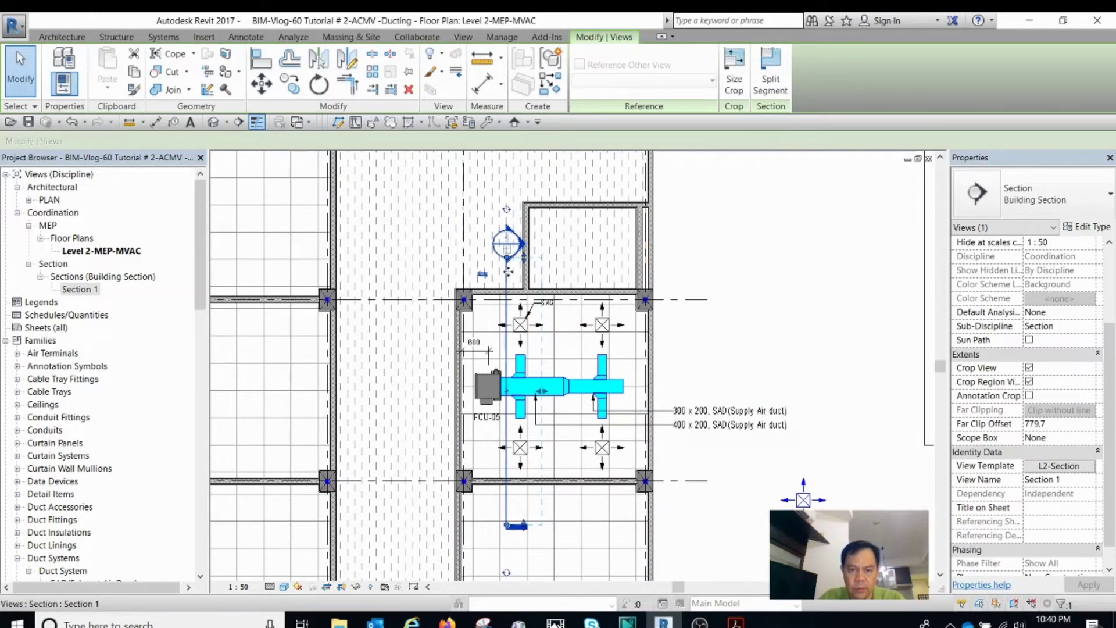
pyautogui.rightClick(507, 269)
pyautogui.click(532, 345)
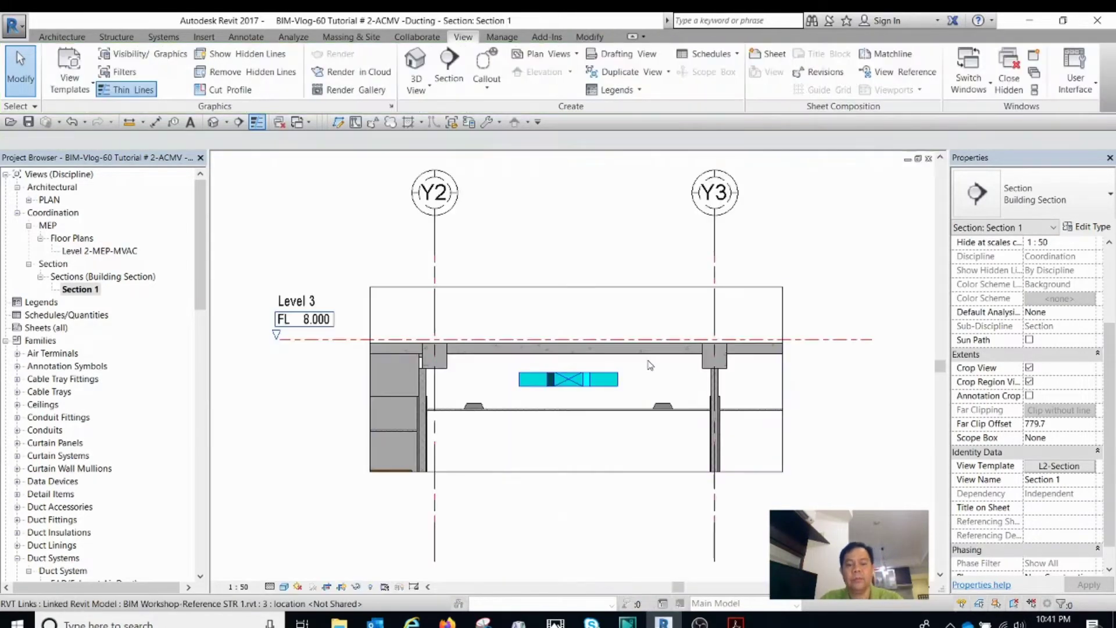
# Step: Extend Section 1's crop region down to include Level 2
pyautogui.scroll(-2, 583, 303)
pyautogui.click(564, 415)
pyautogui.moveTo(563, 425); pyautogui.dragTo(608, 358, button='middle')
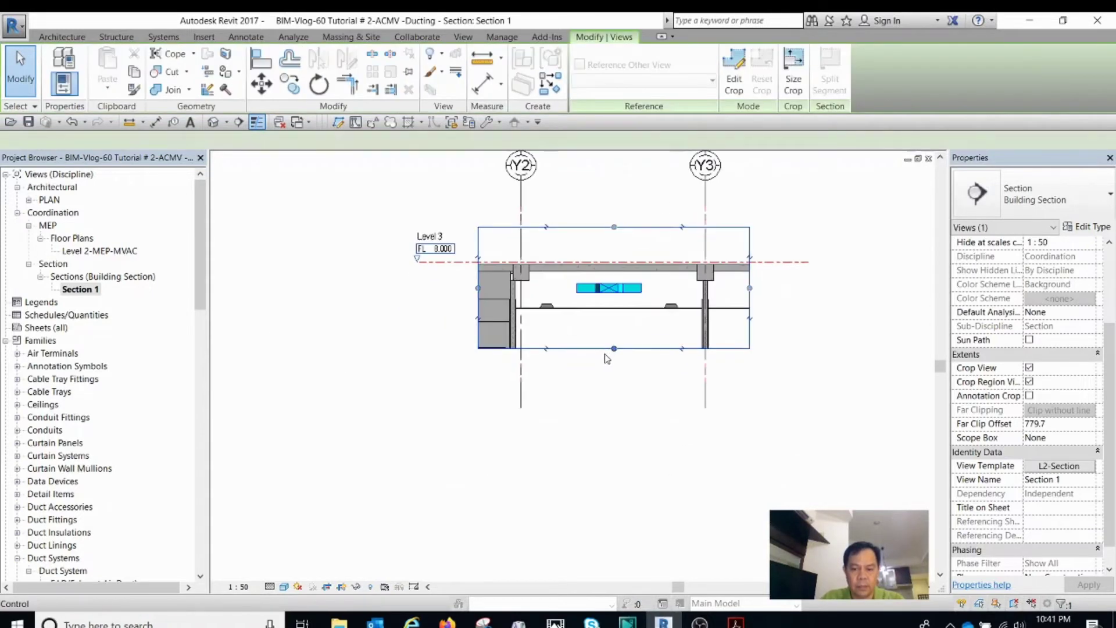
pyautogui.moveTo(614, 349); pyautogui.dragTo(614, 459)
pyautogui.press('Escape')
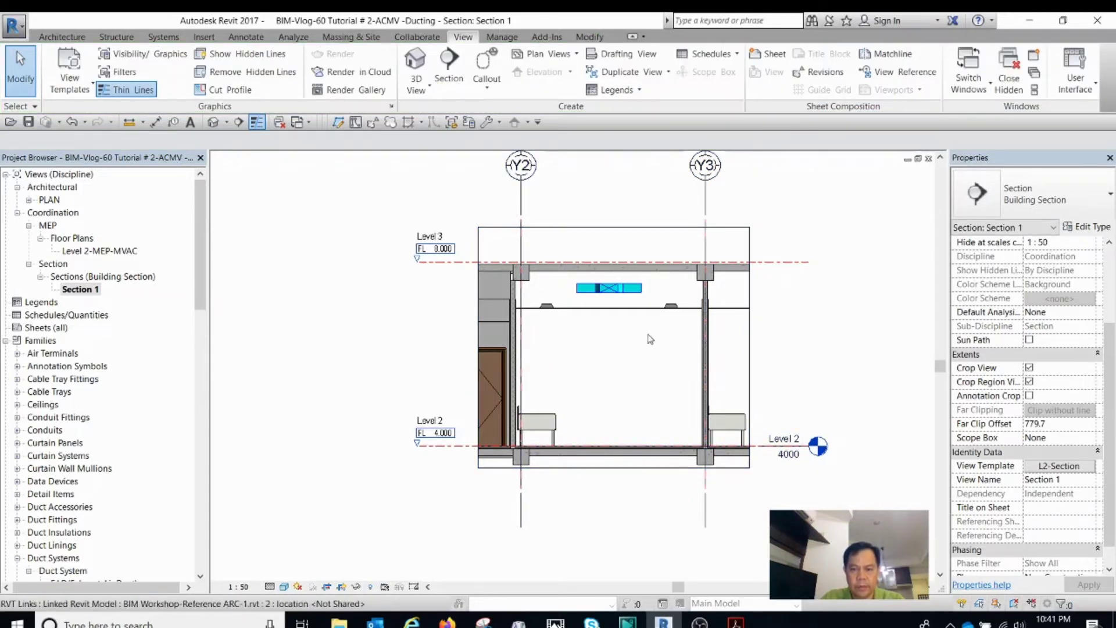
# Step: Copy the ceiling supply diffuser to the right side of the section
pyautogui.scroll(1, 681, 337)
pyautogui.scroll(2, 675, 332)
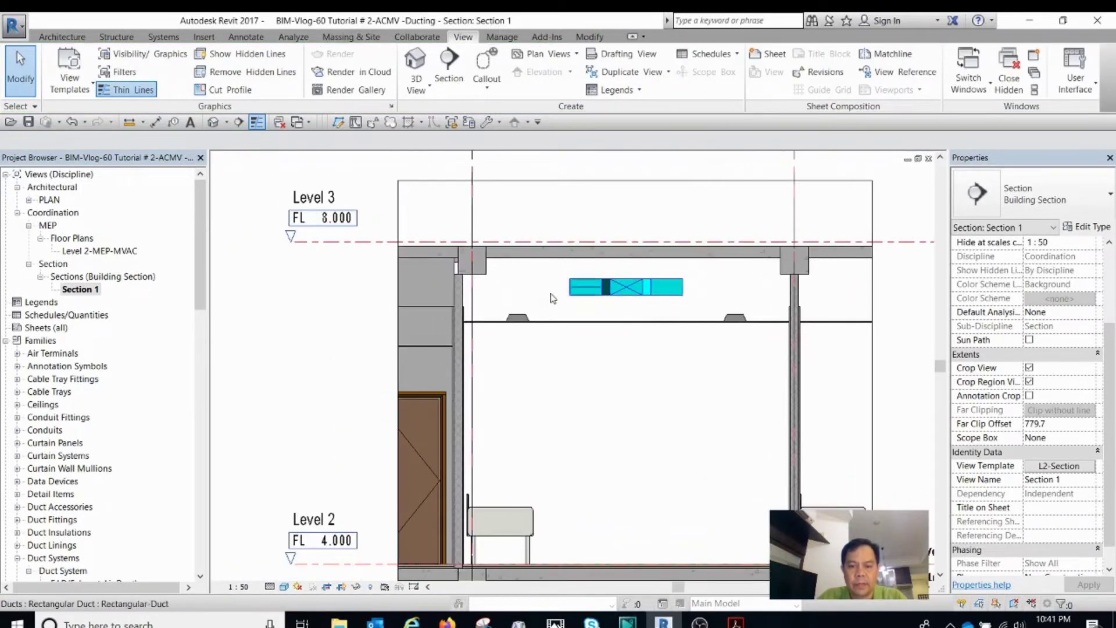
pyautogui.scroll(-1, 542, 330)
pyautogui.scroll(2, 542, 331)
pyautogui.click(519, 303)
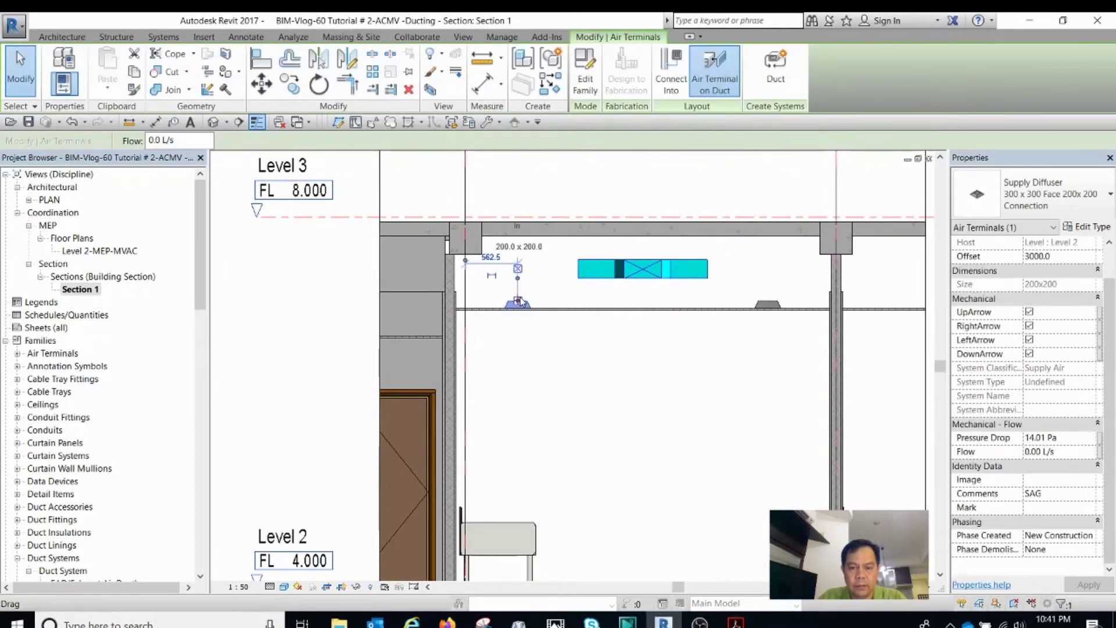
pyautogui.keyDown('ctrl'); pyautogui.moveTo(519, 303); pyautogui.dragTo(767, 302); pyautogui.keyUp('ctrl')
pyautogui.scroll(2, 767, 302)
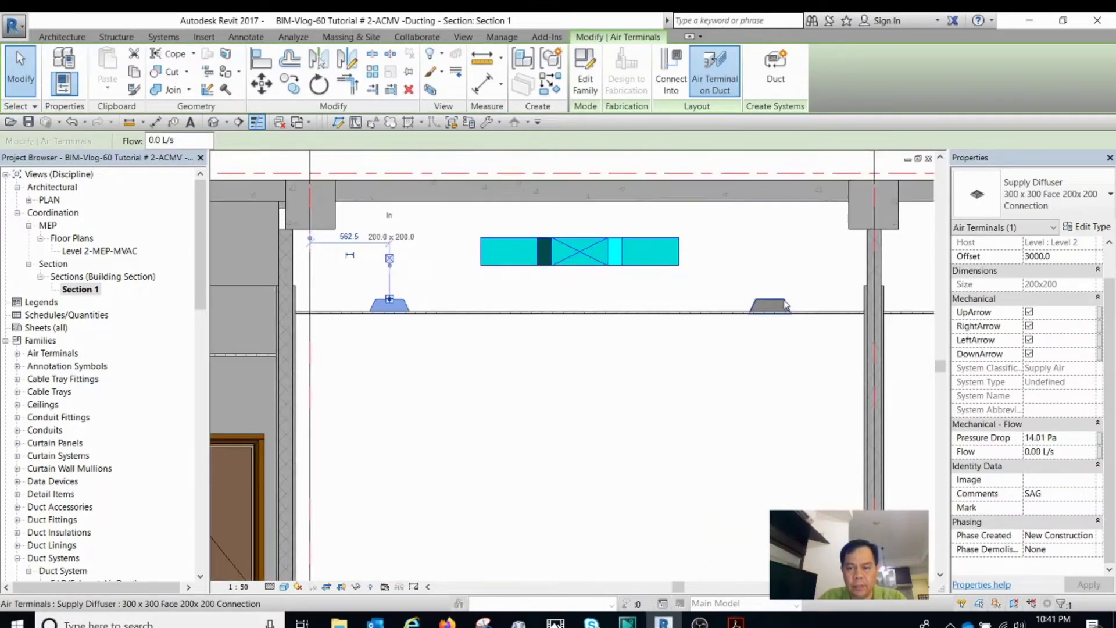
pyautogui.scroll(2, 562, 303)
pyautogui.scroll(-2, 501, 264)
pyautogui.press('Escape')
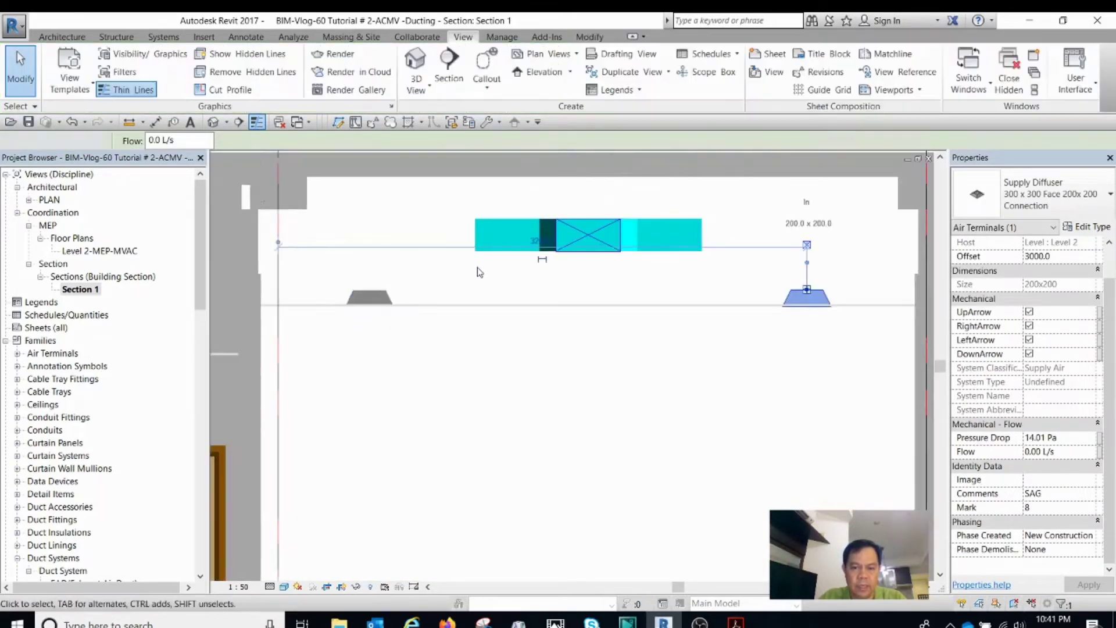
# Step: Check the left and right duct pieces, right diffuser and rectangular duct in the section
pyautogui.scroll(-1, 504, 258)
pyautogui.click(503, 254)
pyautogui.click(643, 240)
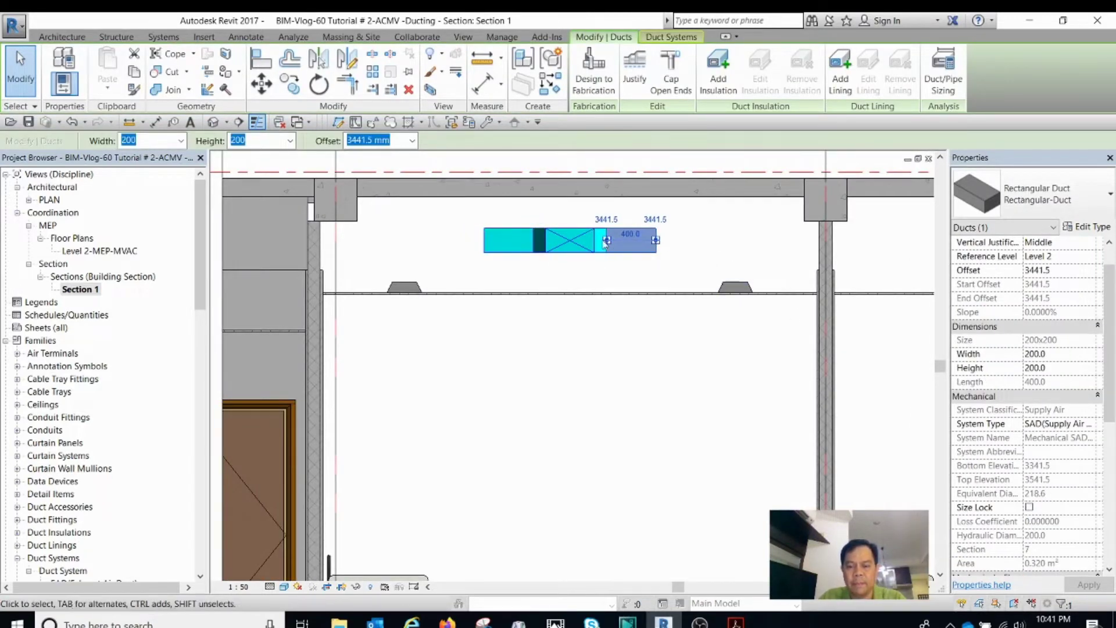
pyautogui.scroll(2, 646, 250)
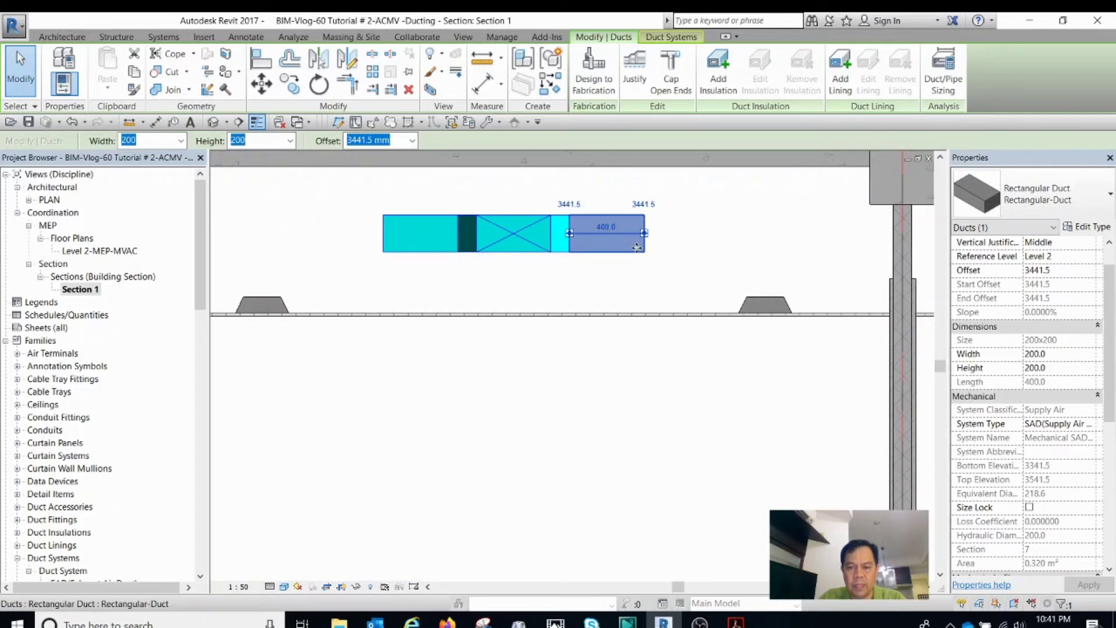
pyautogui.click(776, 301)
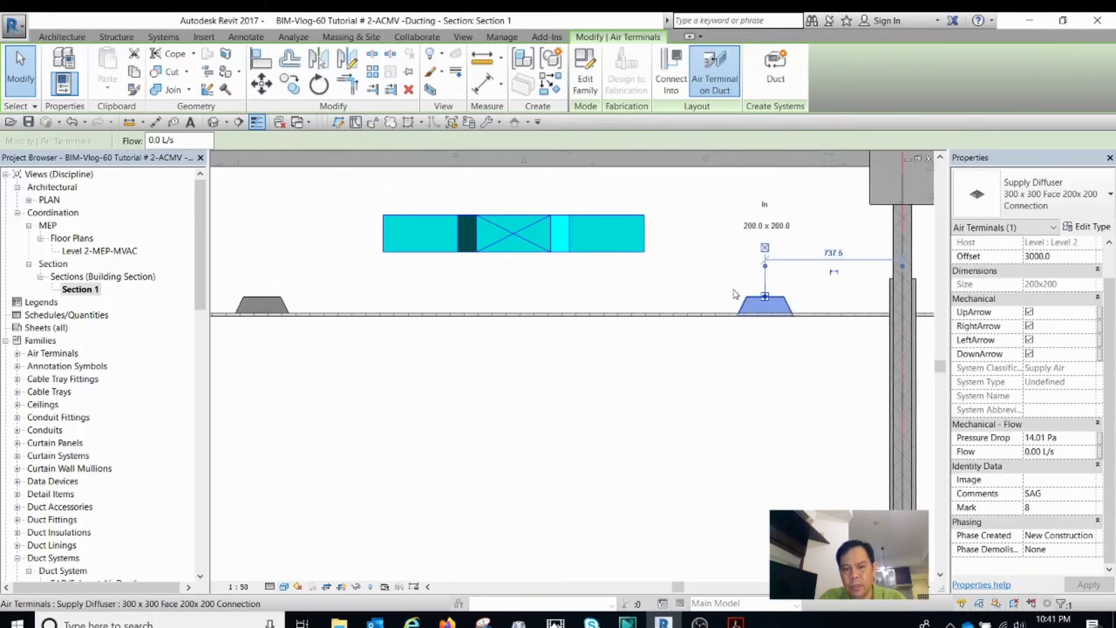
pyautogui.click(650, 254)
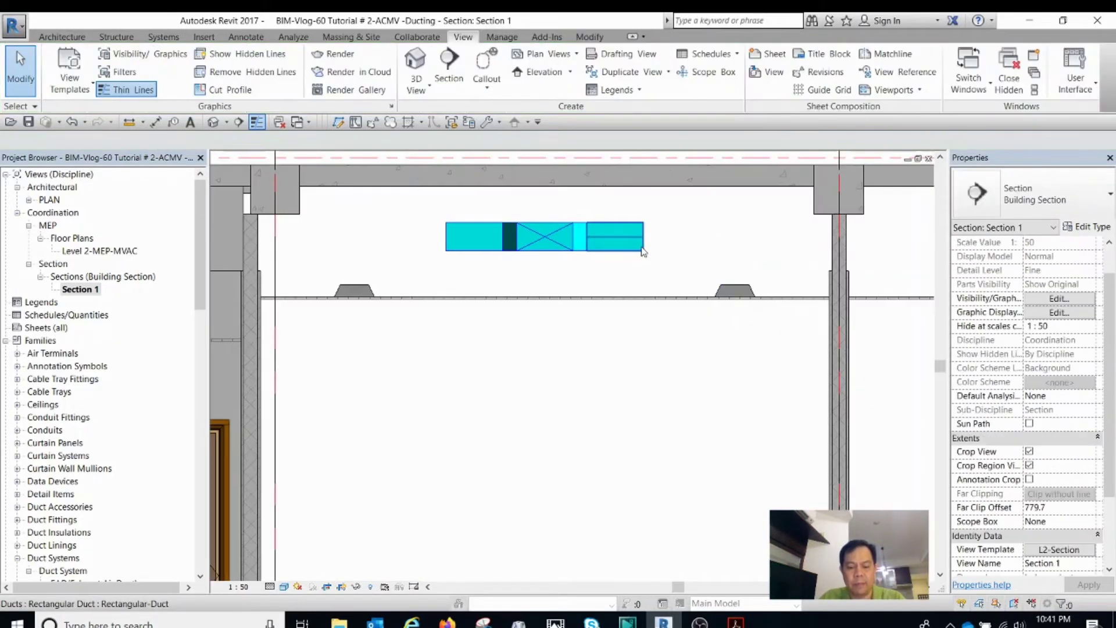
pyautogui.click(649, 254)
pyautogui.scroll(-3, 662, 286)
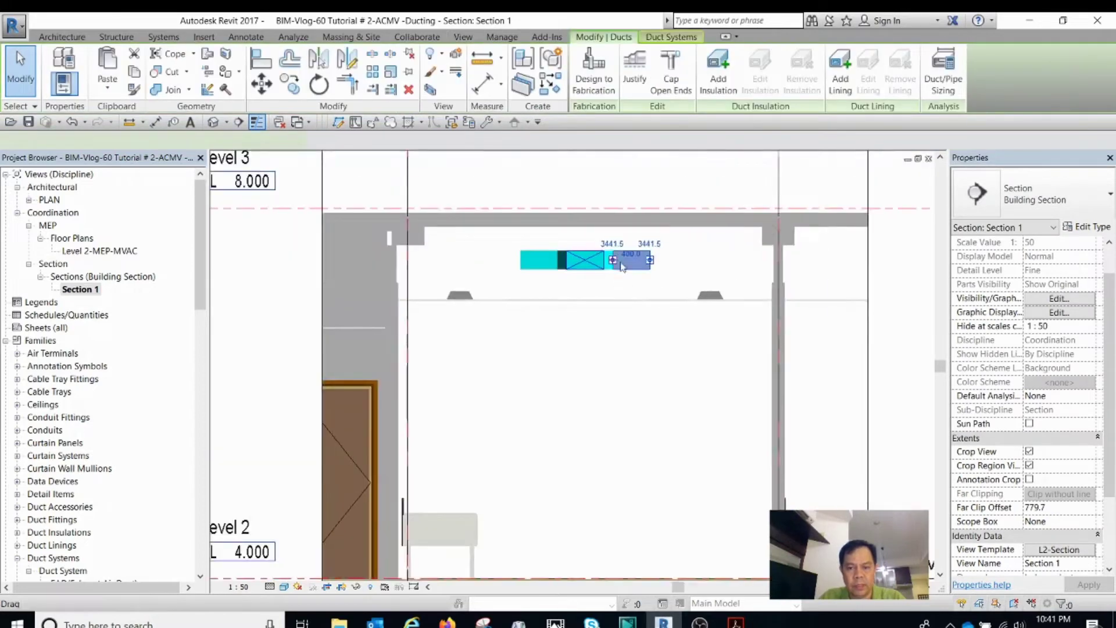
pyautogui.scroll(3, 637, 297)
pyautogui.scroll(-3, 640, 298)
pyautogui.click(641, 299)
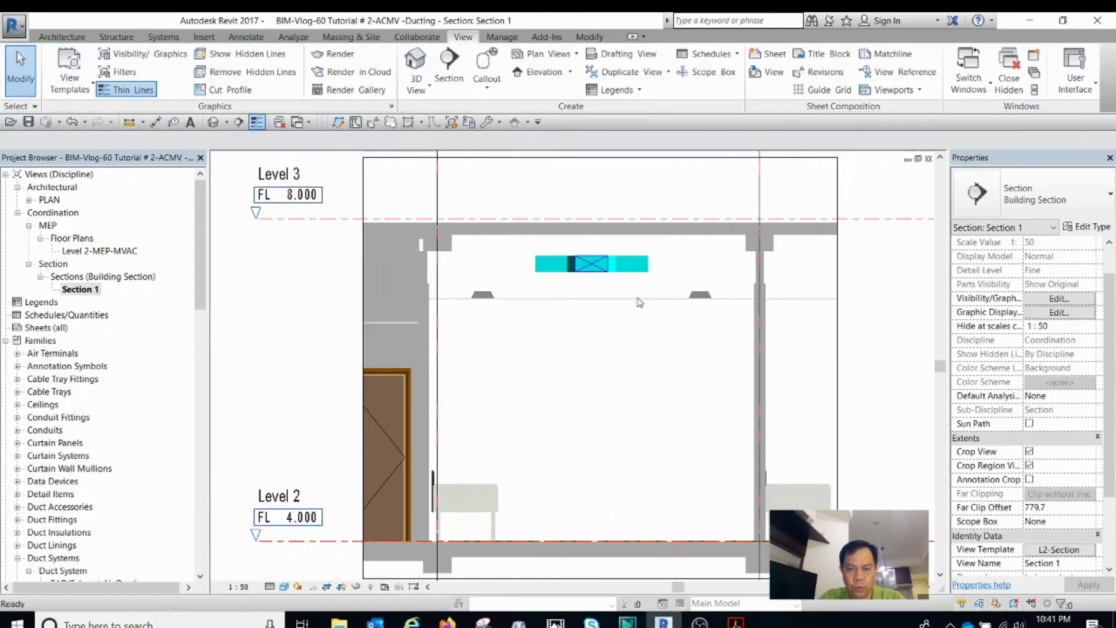
# Step: Zoom around Section 1 to review the supply duct and diffusers below Level 3
pyautogui.scroll(3, 640, 296)
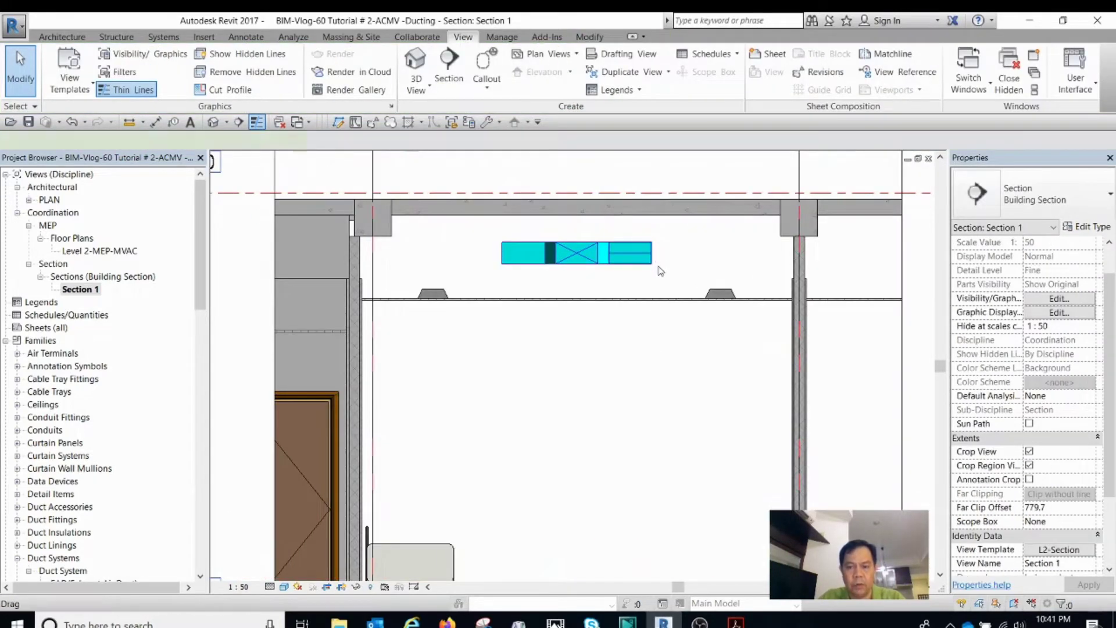
pyautogui.scroll(-5, 660, 285)
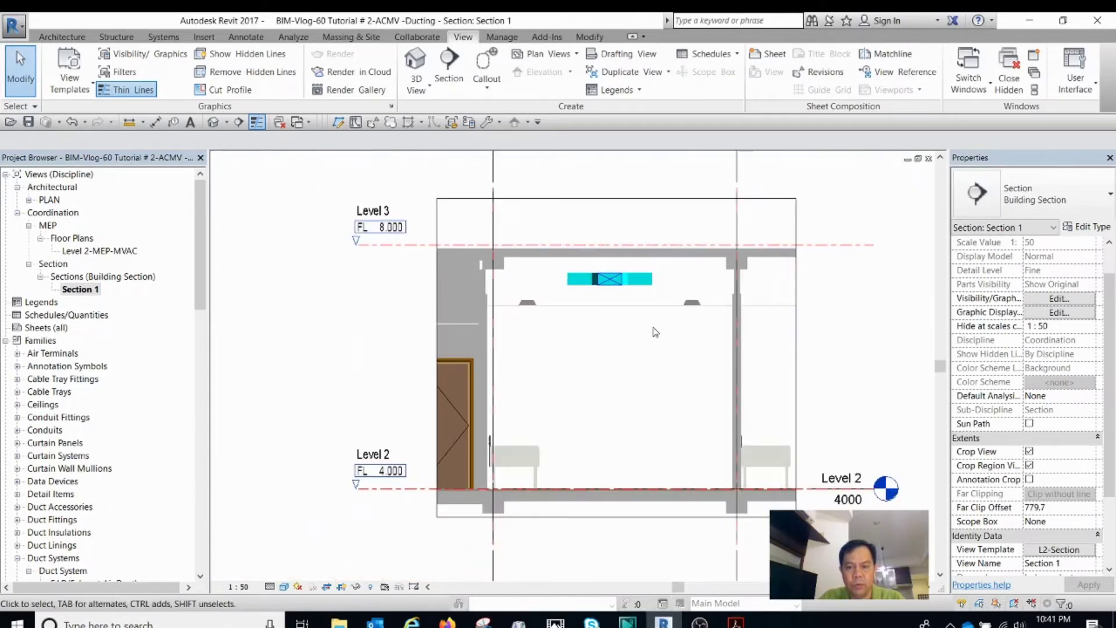
pyautogui.click(633, 257)
pyautogui.scroll(3, 632, 257)
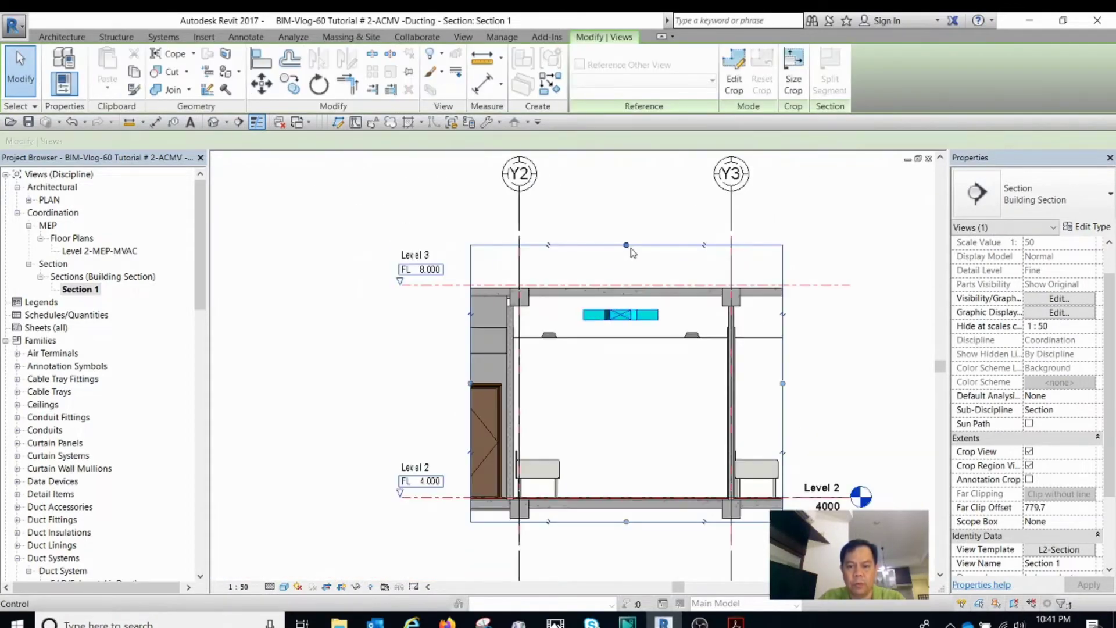
pyautogui.click(711, 361)
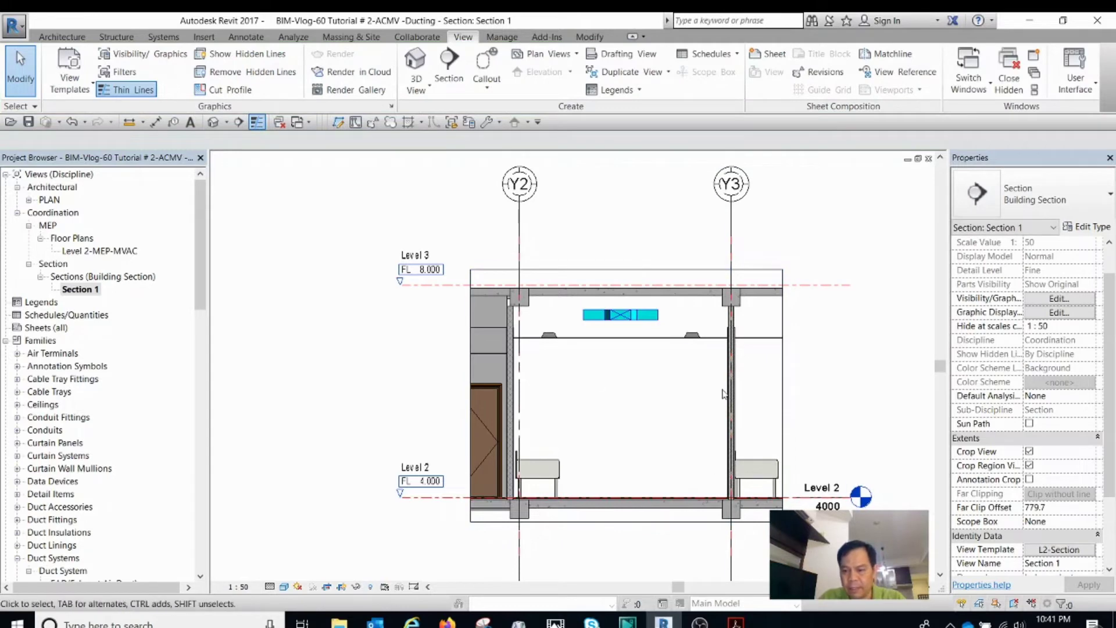
pyautogui.scroll(-2, 594, 267)
pyautogui.scroll(4, 621, 213)
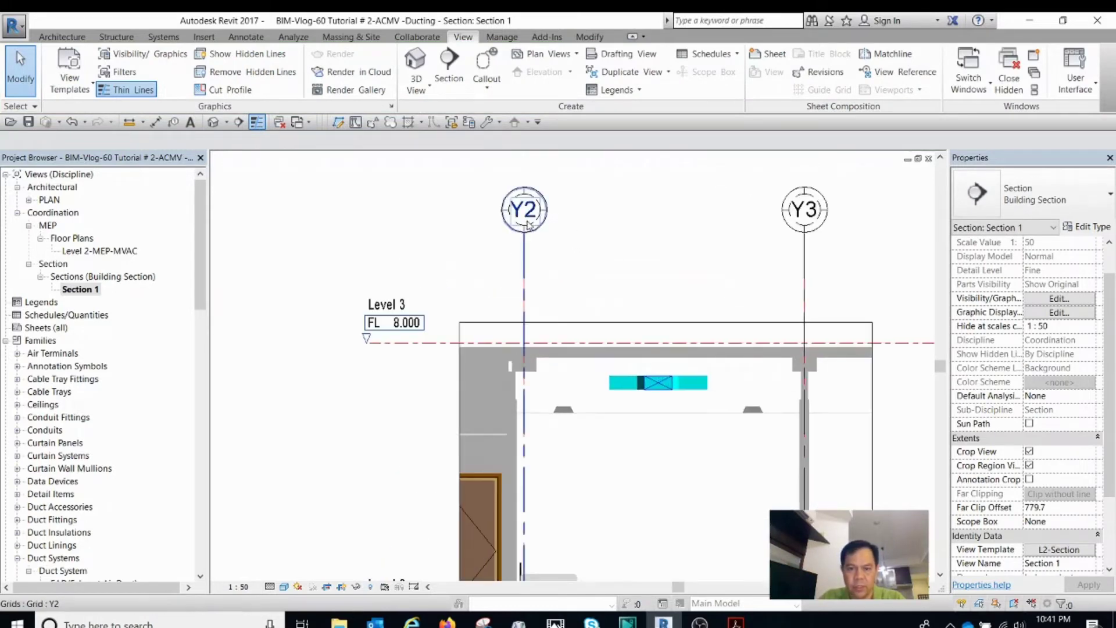
pyautogui.scroll(-2, 621, 213)
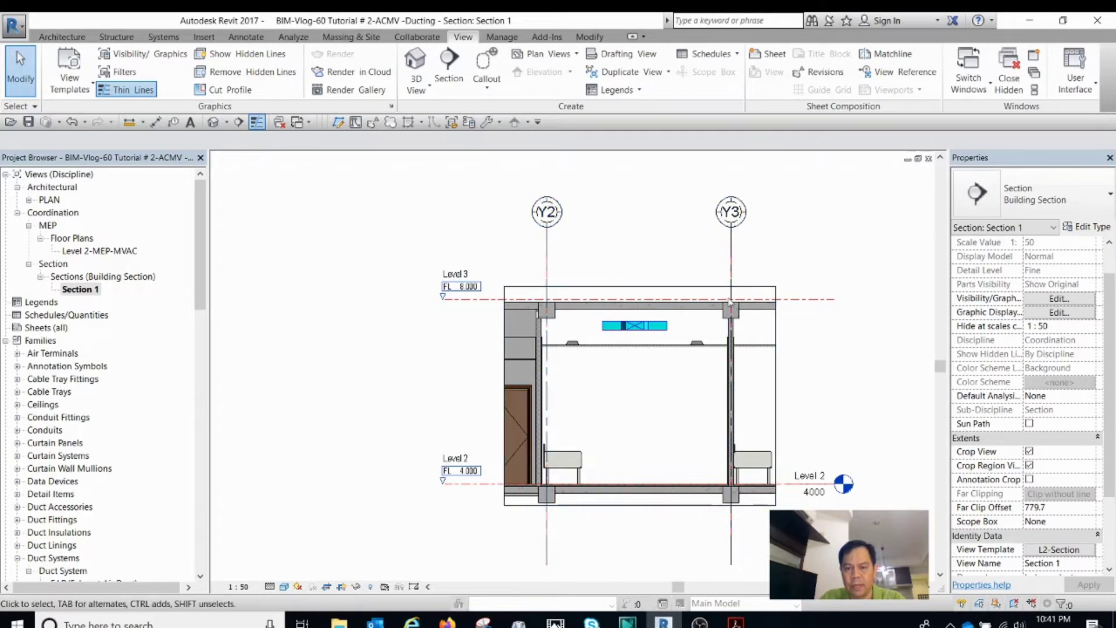
pyautogui.scroll(1, 663, 283)
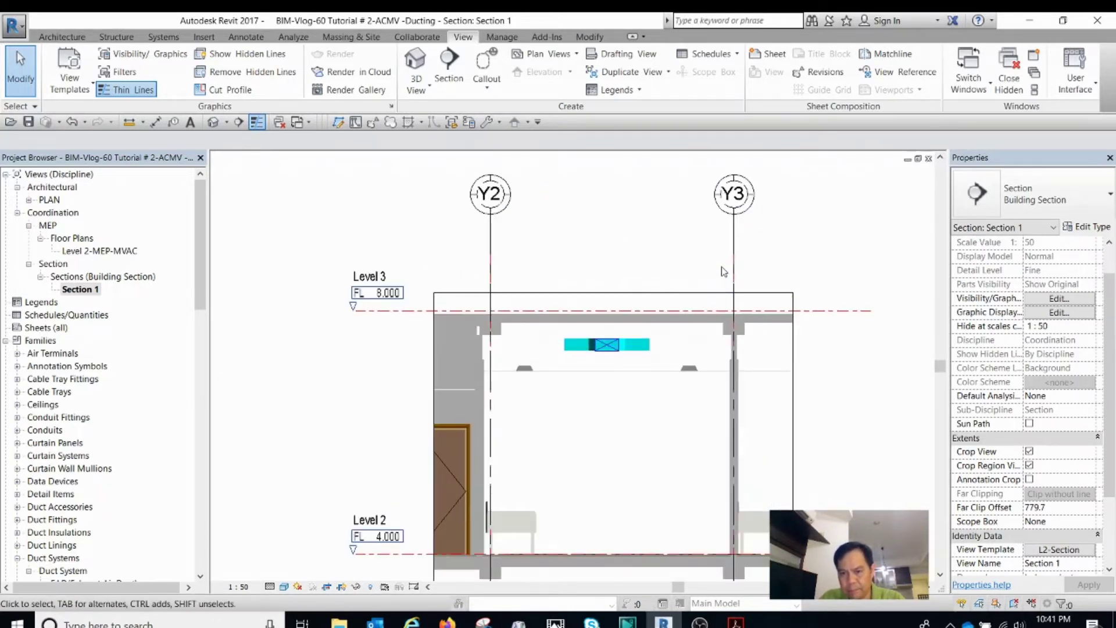
pyautogui.scroll(-1, 678, 285)
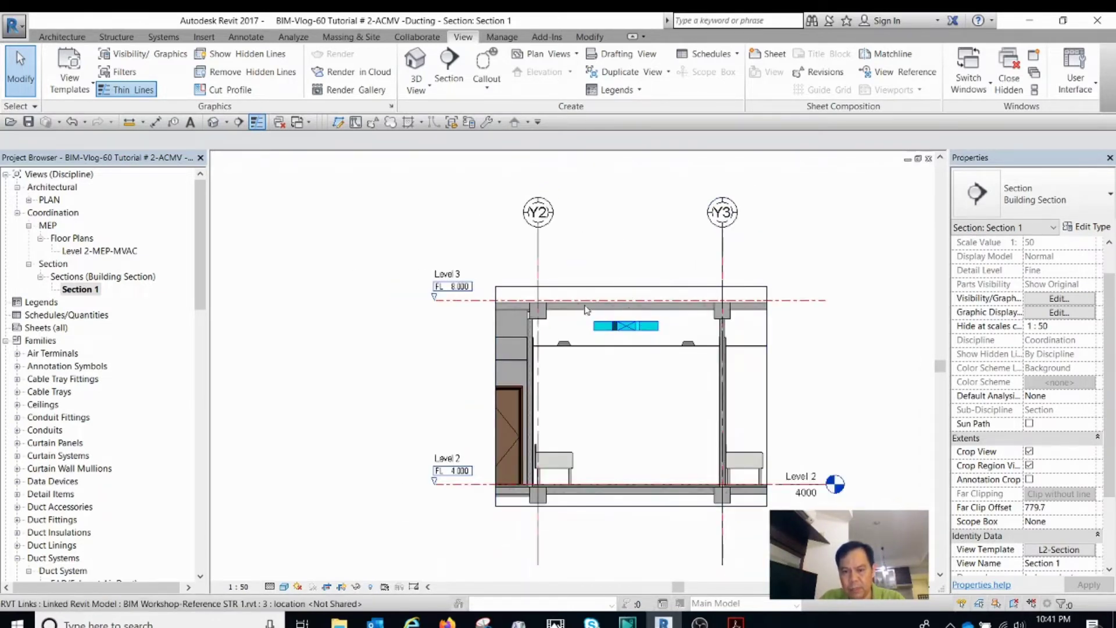
pyautogui.scroll(-1, 767, 440)
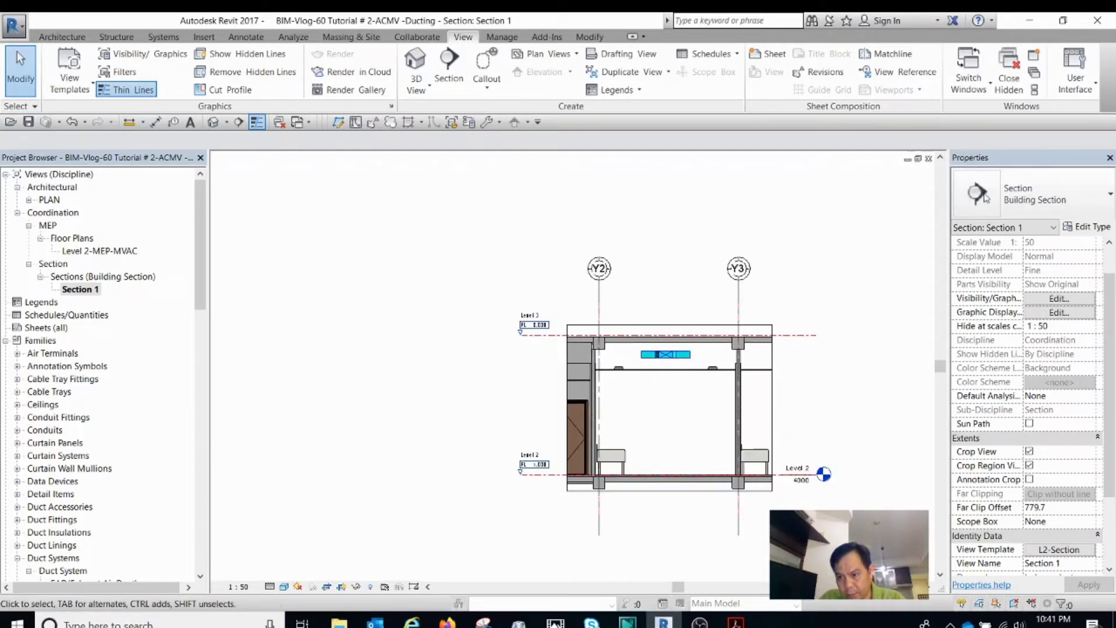
# Step: Open the L2-Section template's Visibility/Graphics overrides for the Revit links
pyautogui.click(1070, 556)
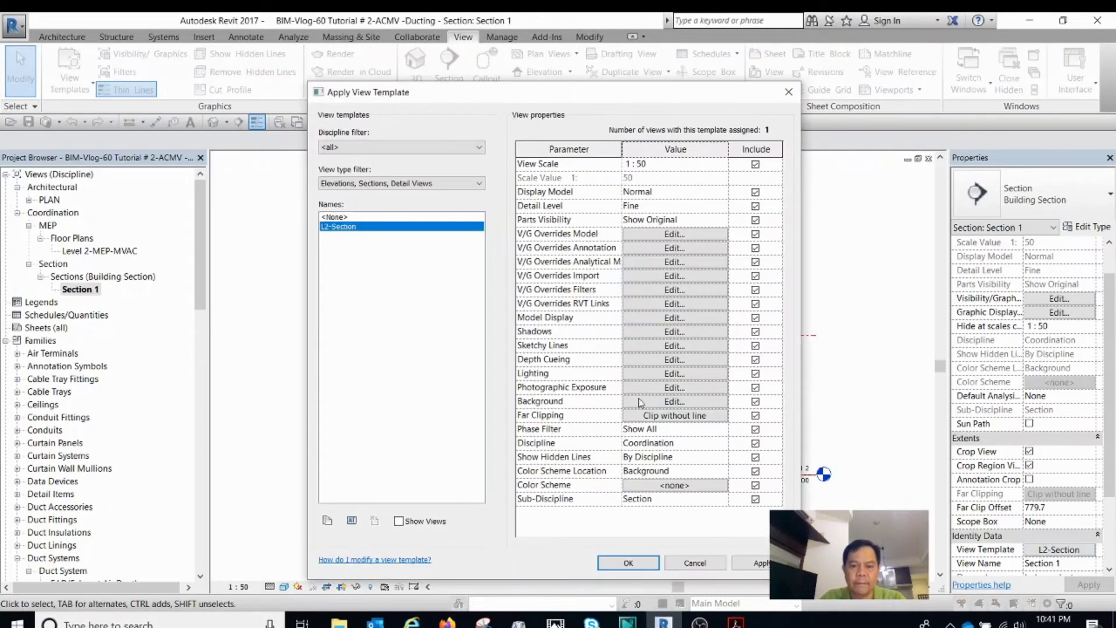
pyautogui.click(657, 307)
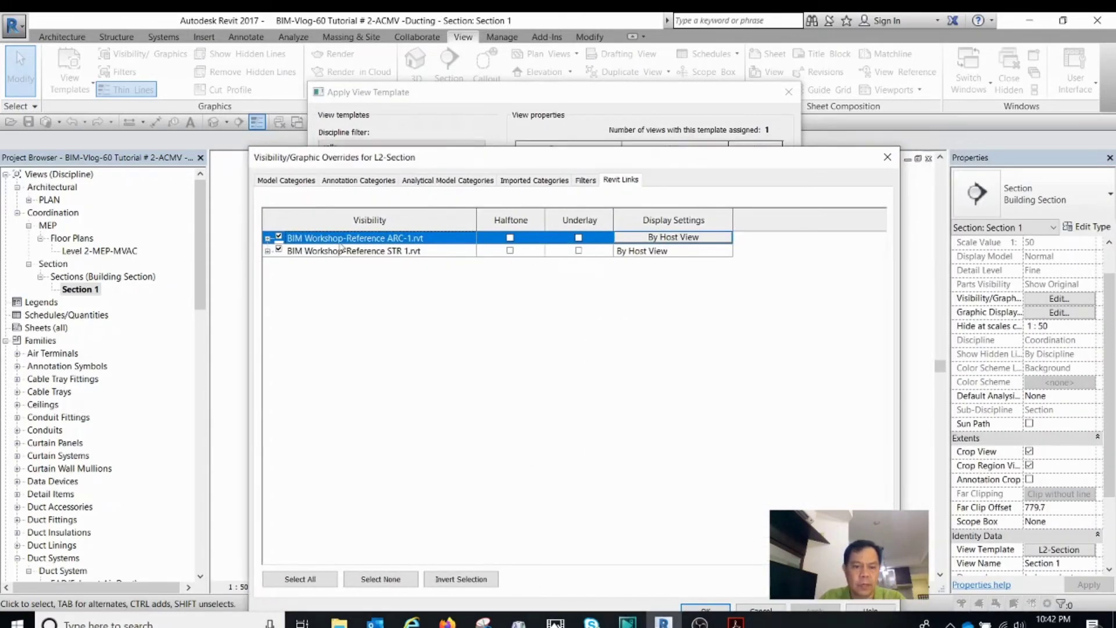
pyautogui.click(363, 254)
pyautogui.click(370, 243)
# Step: Set ARC-1.rvt to custom display and turn off all its annotation categories
pyautogui.click(682, 242)
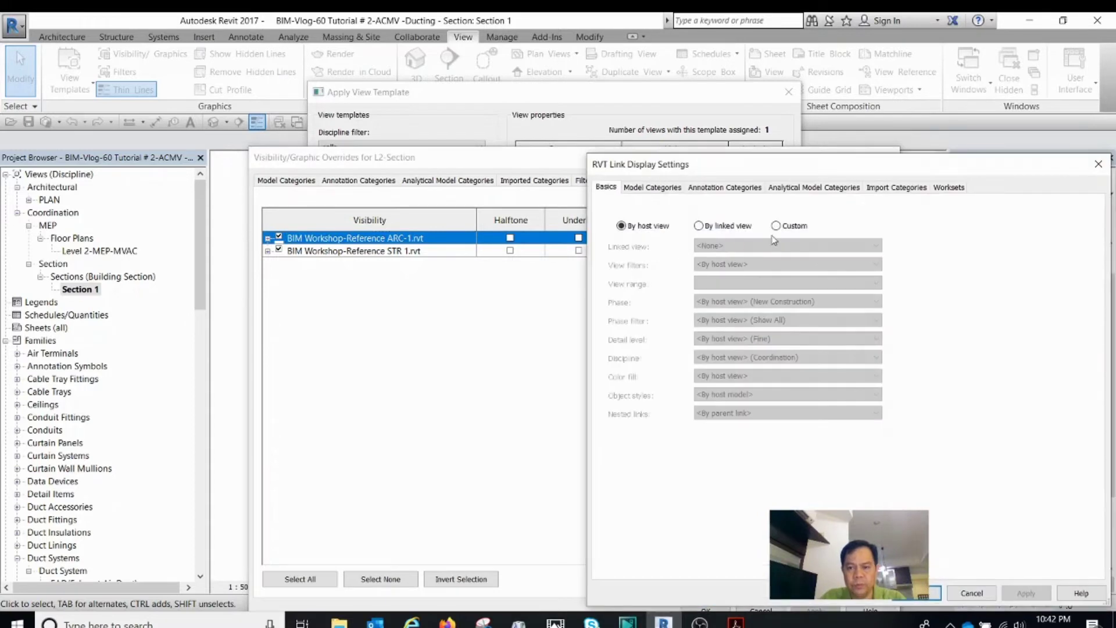
pyautogui.click(785, 227)
pyautogui.moveTo(799, 165); pyautogui.dragTo(665, 164)
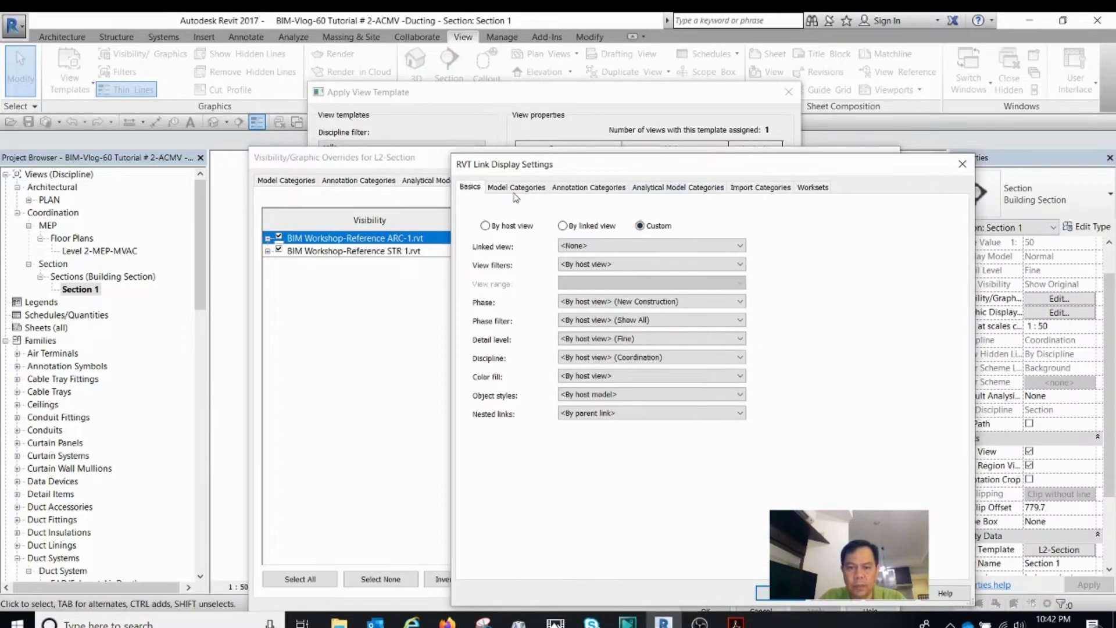
pyautogui.click(504, 189)
pyautogui.click(589, 187)
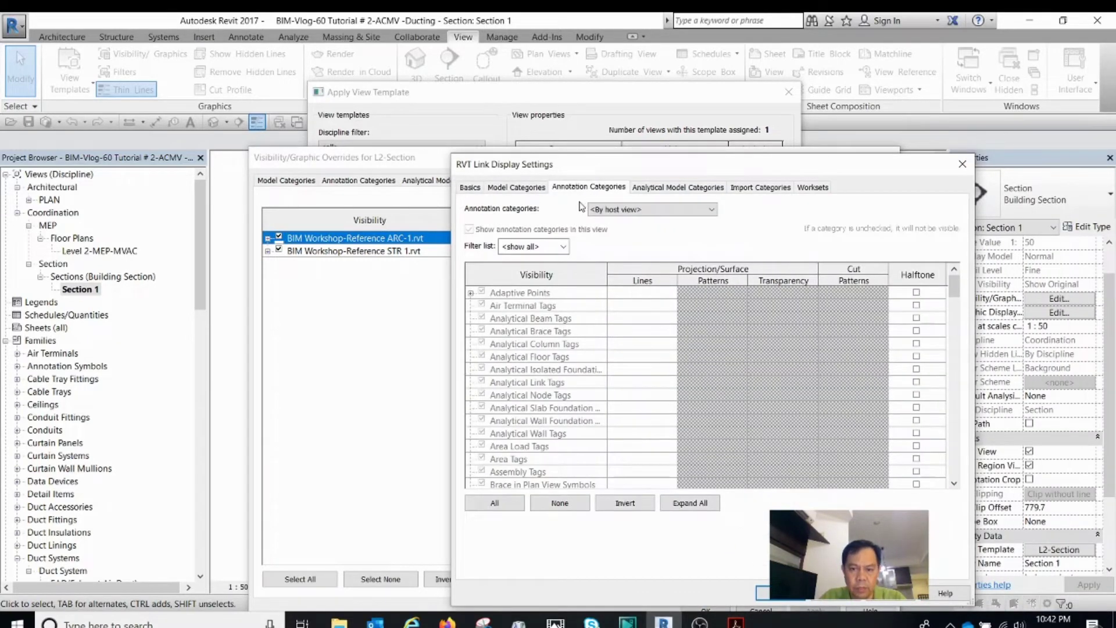
pyautogui.click(618, 208)
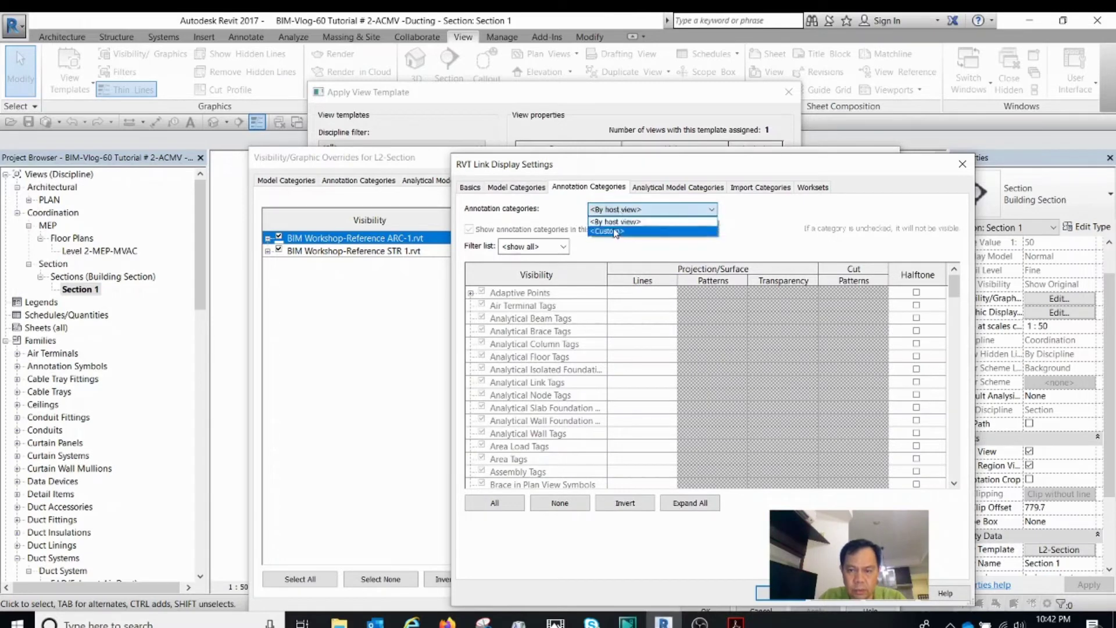
pyautogui.click(611, 232)
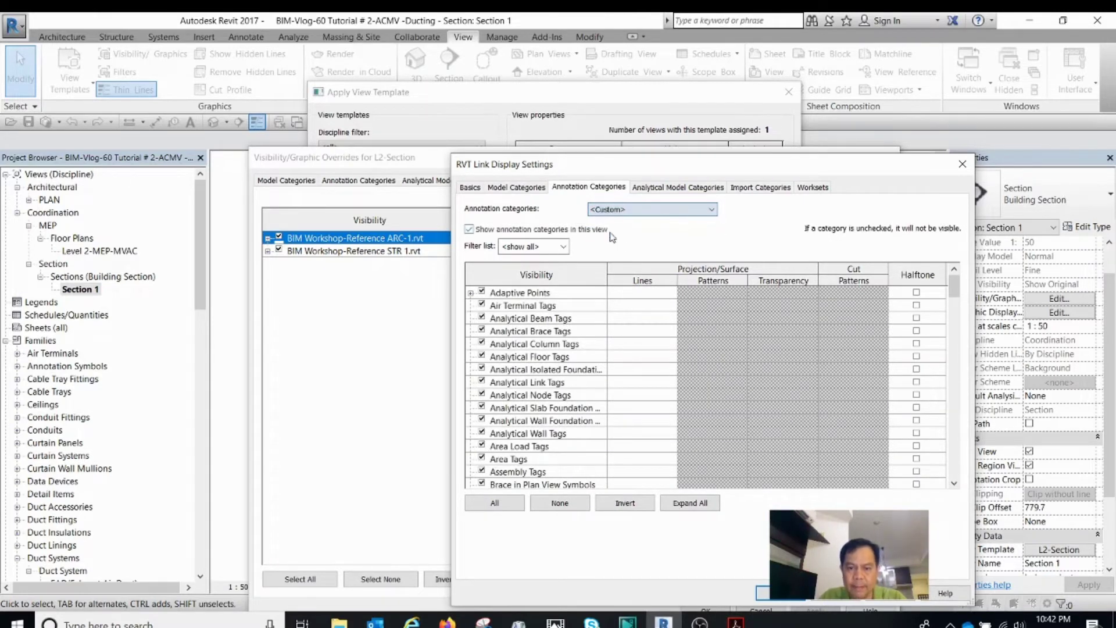
pyautogui.click(494, 504)
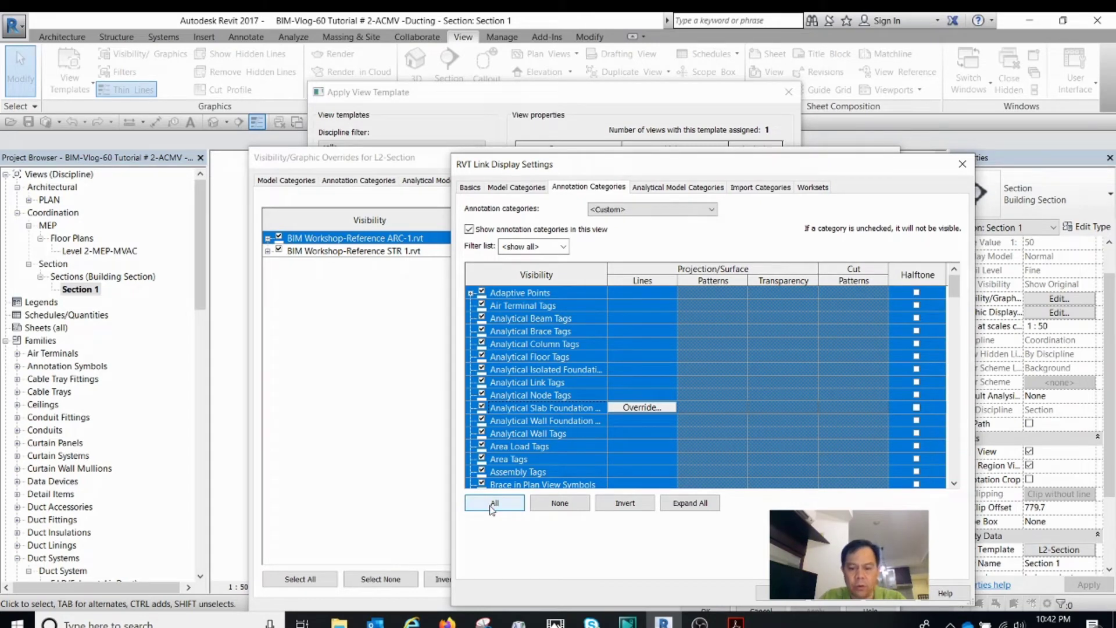
pyautogui.click(891, 593)
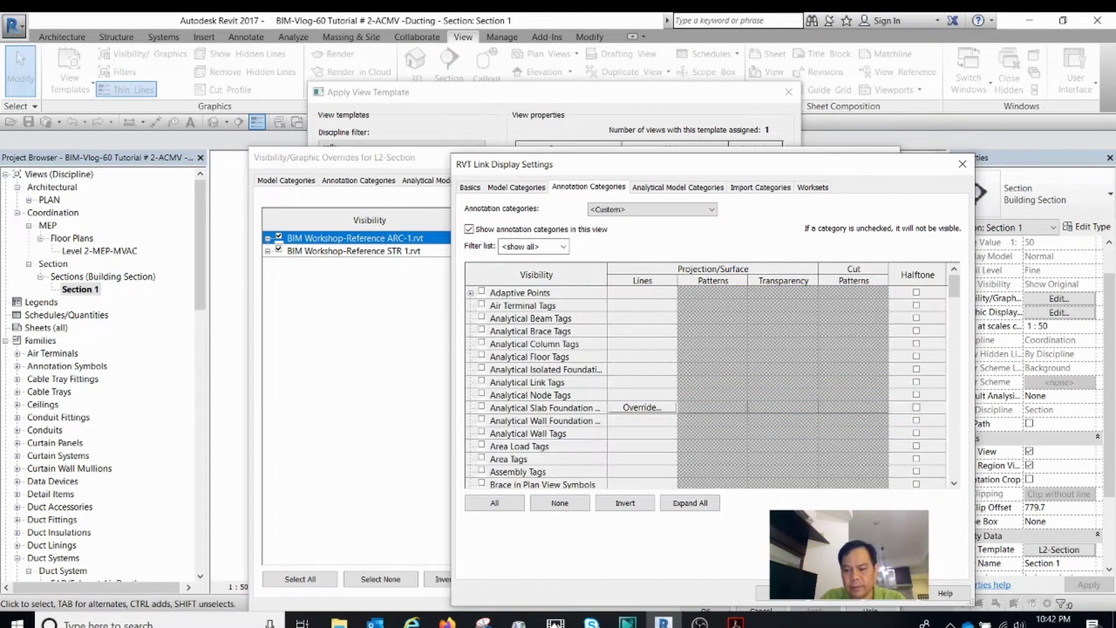
pyautogui.click(782, 593)
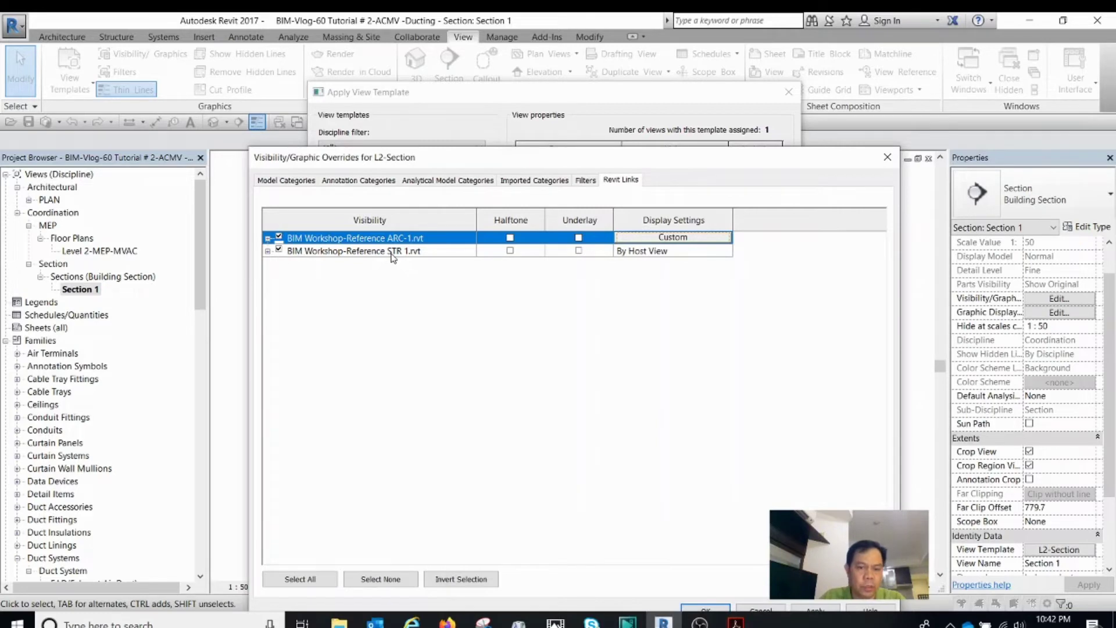
# Step: Hide all STR 1.rvt annotation categories likewise, then confirm the overrides and template
pyautogui.click(652, 250)
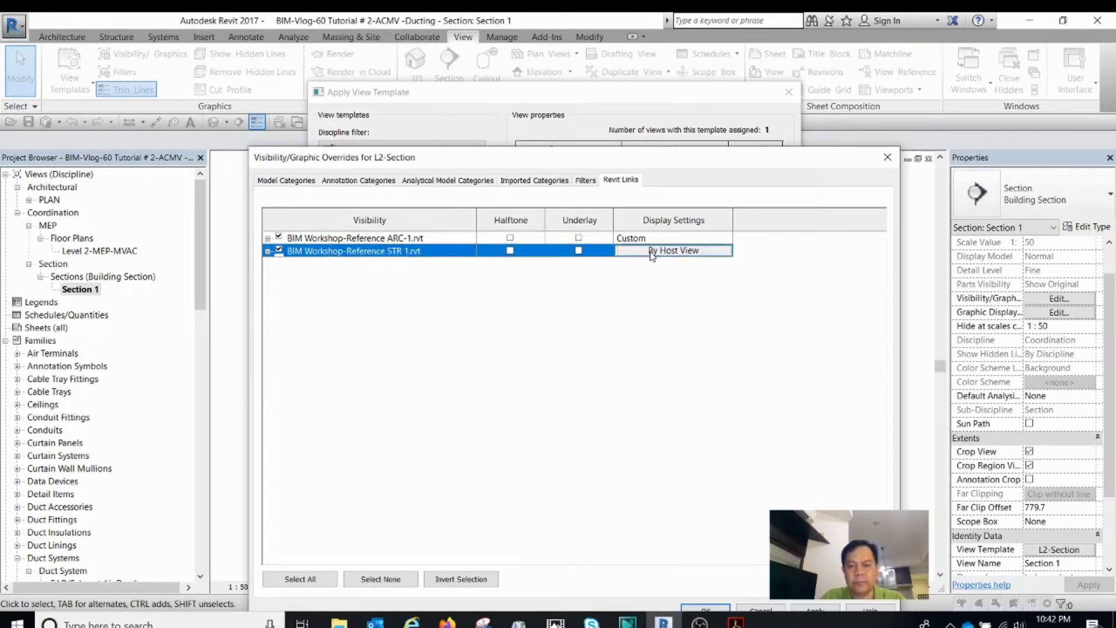
pyautogui.click(652, 252)
pyautogui.click(641, 227)
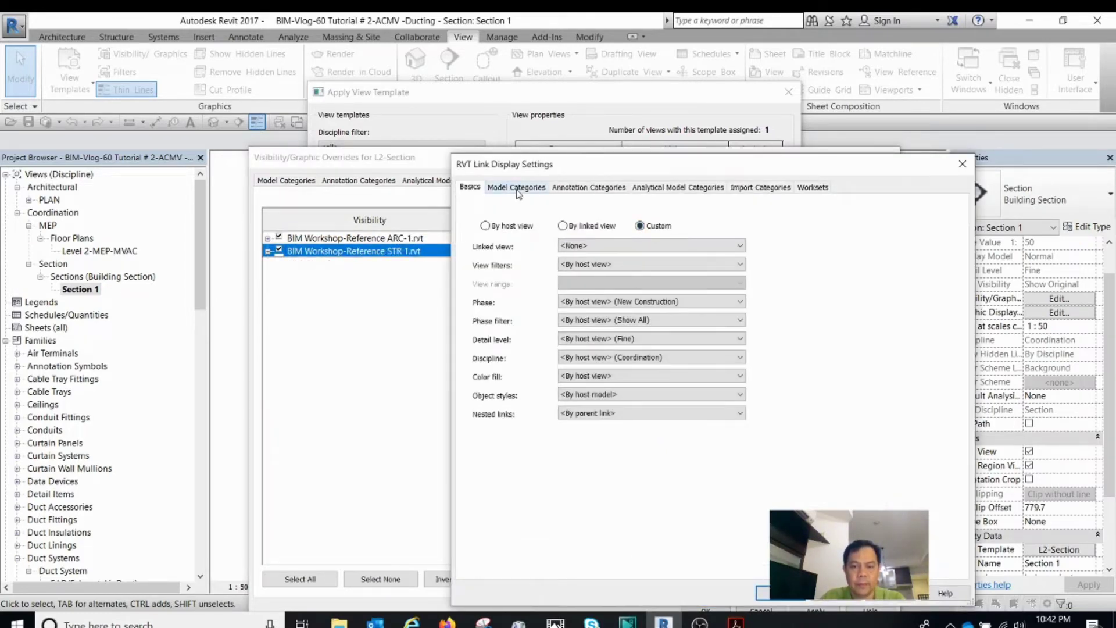
pyautogui.click(517, 188)
pyautogui.click(588, 187)
pyautogui.click(653, 209)
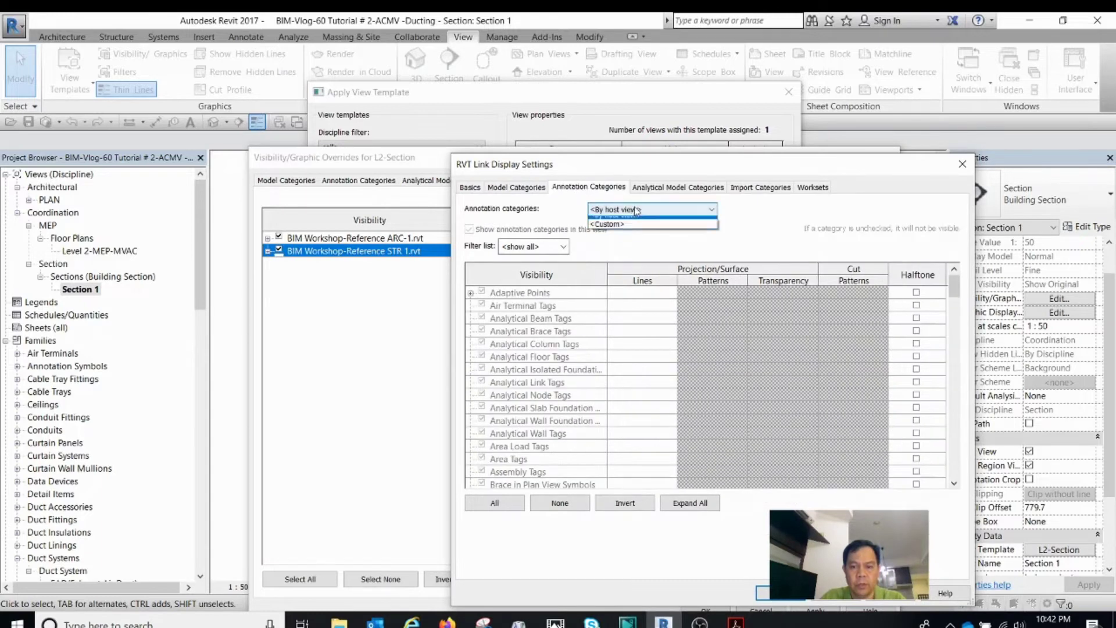
pyautogui.click(617, 234)
pyautogui.click(496, 504)
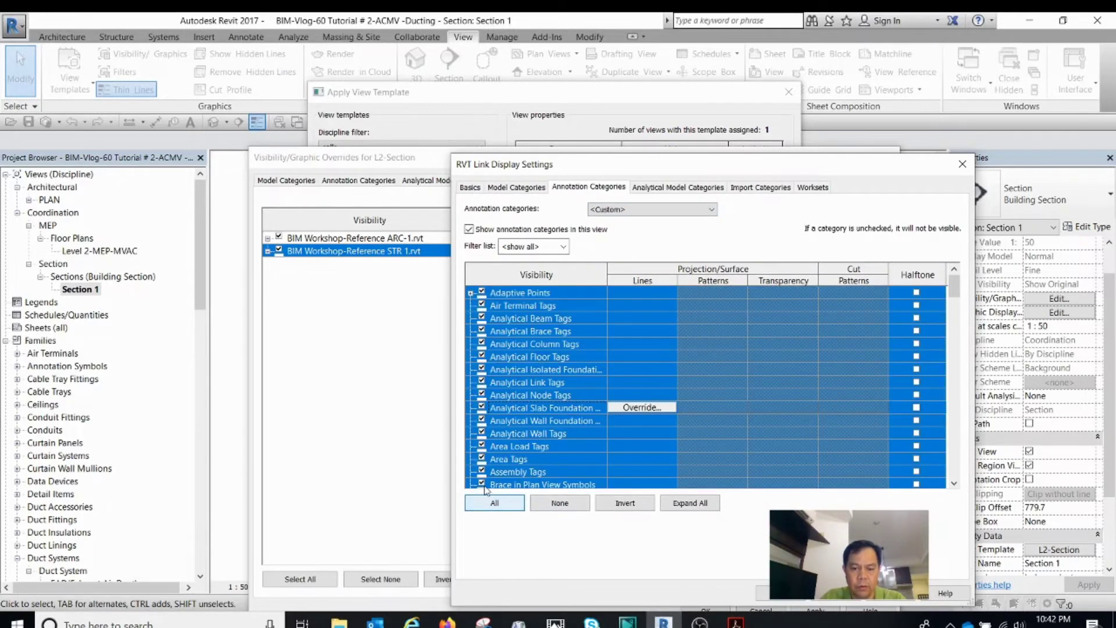
pyautogui.click(882, 599)
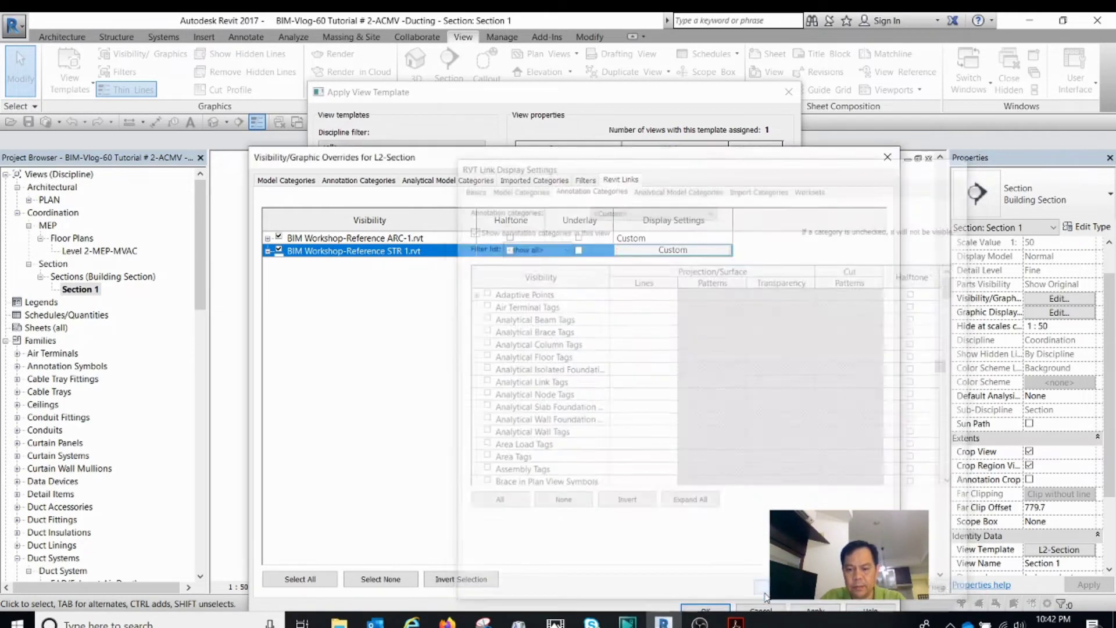
pyautogui.moveTo(661, 158); pyautogui.dragTo(623, 70)
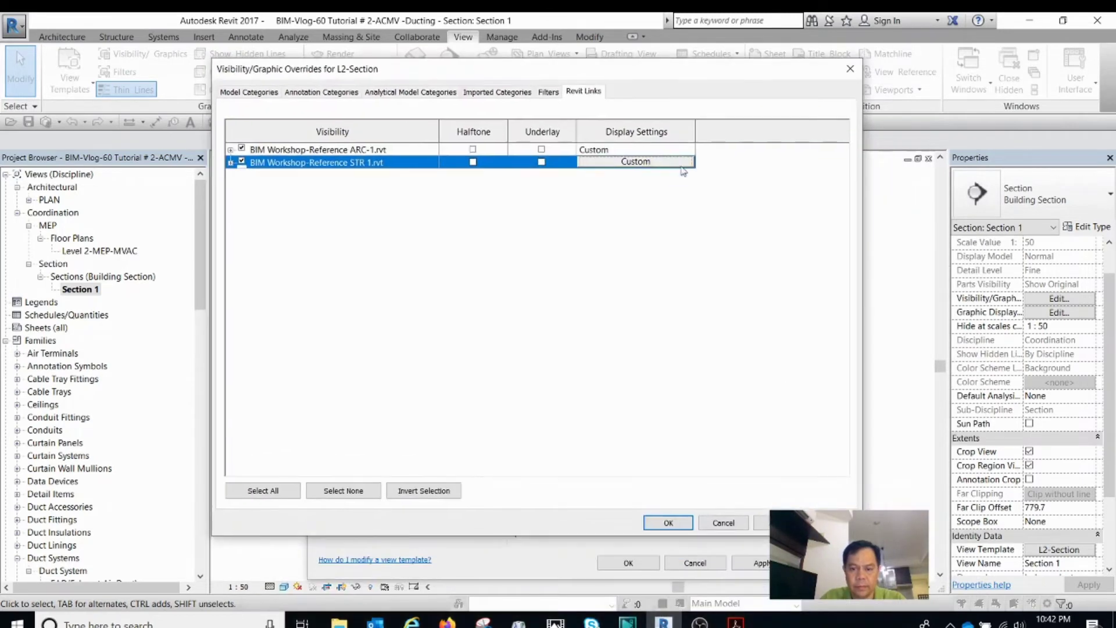
pyautogui.click(668, 523)
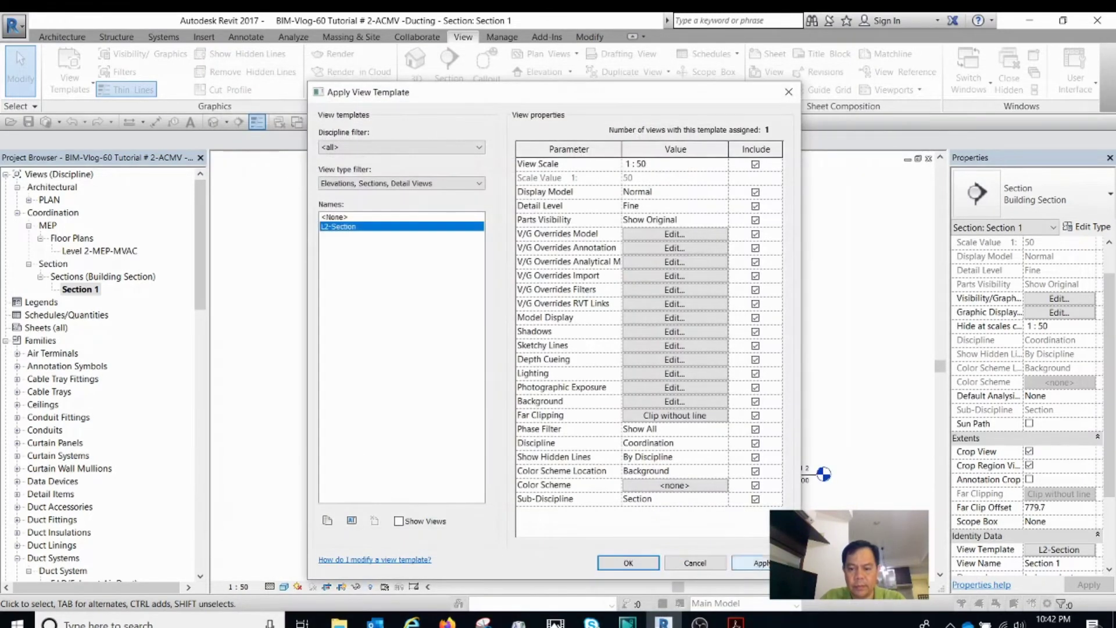
pyautogui.click(631, 563)
# Step: Inspect the structural link, crop region and grid Y2 in Section 1
pyautogui.scroll(3, 640, 337)
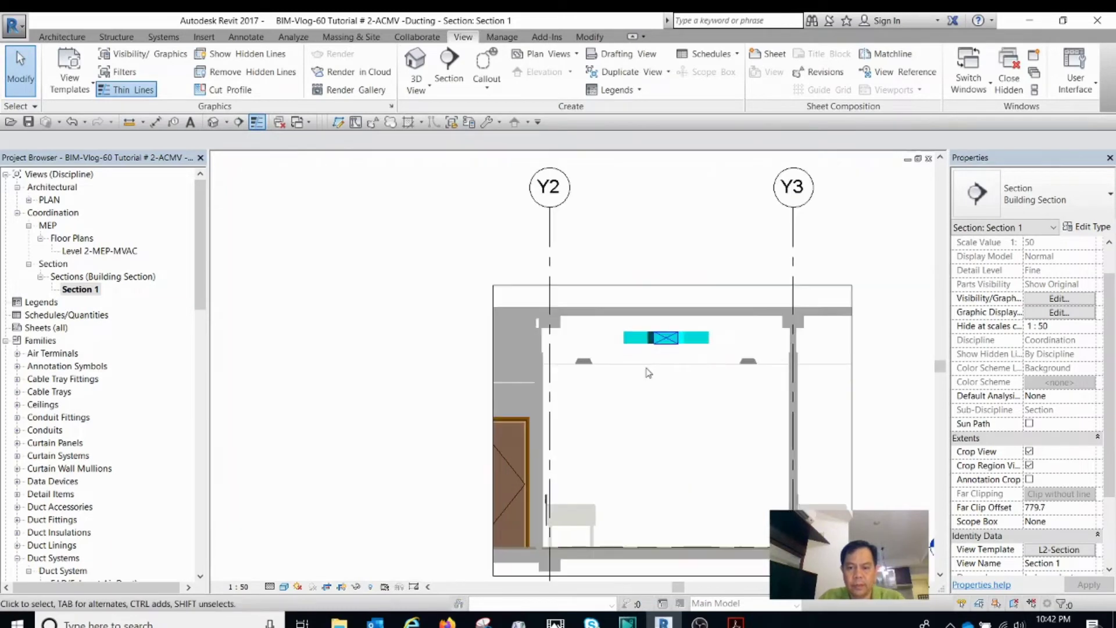
pyautogui.scroll(-2, 602, 319)
pyautogui.click(602, 319)
pyautogui.press('Escape')
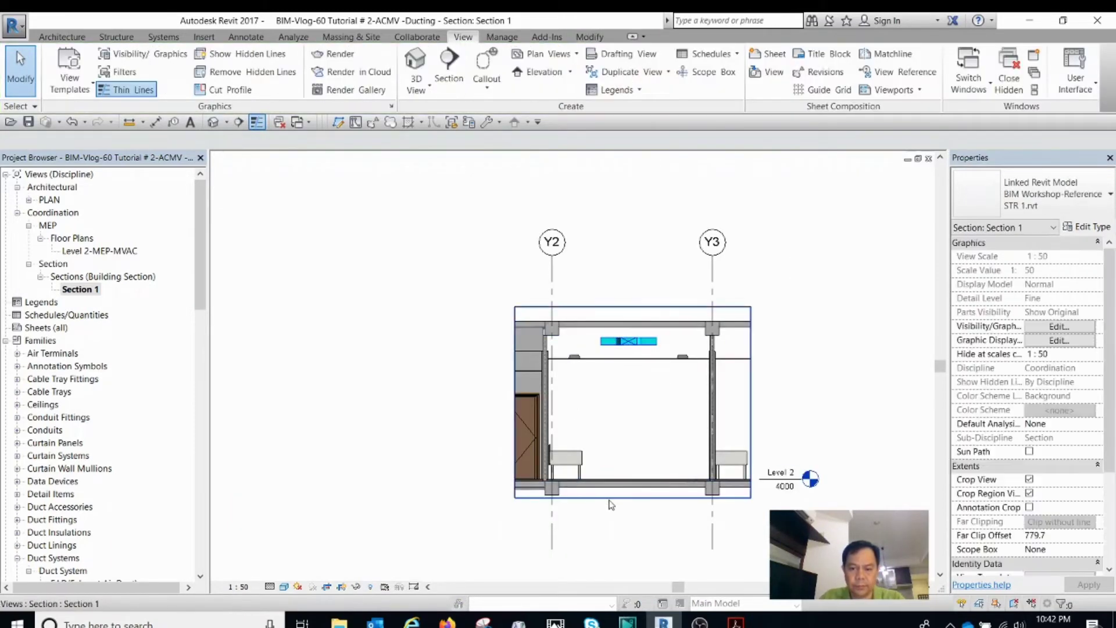
pyautogui.click(559, 498)
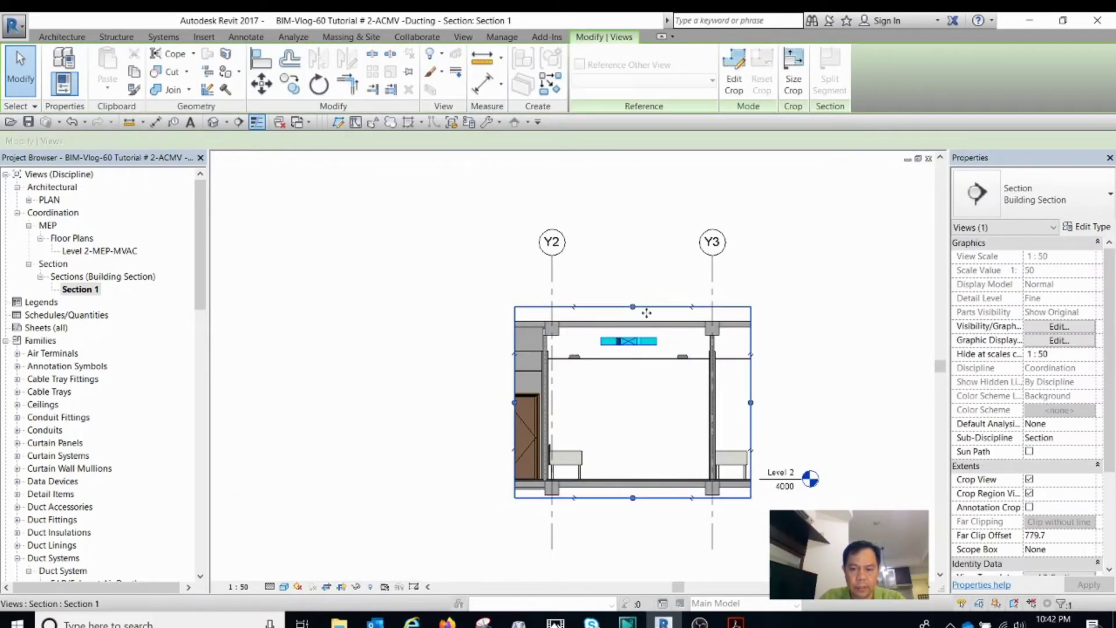
pyautogui.press('Escape')
pyautogui.scroll(2, 647, 308)
pyautogui.click(523, 251)
pyautogui.scroll(2, 523, 245)
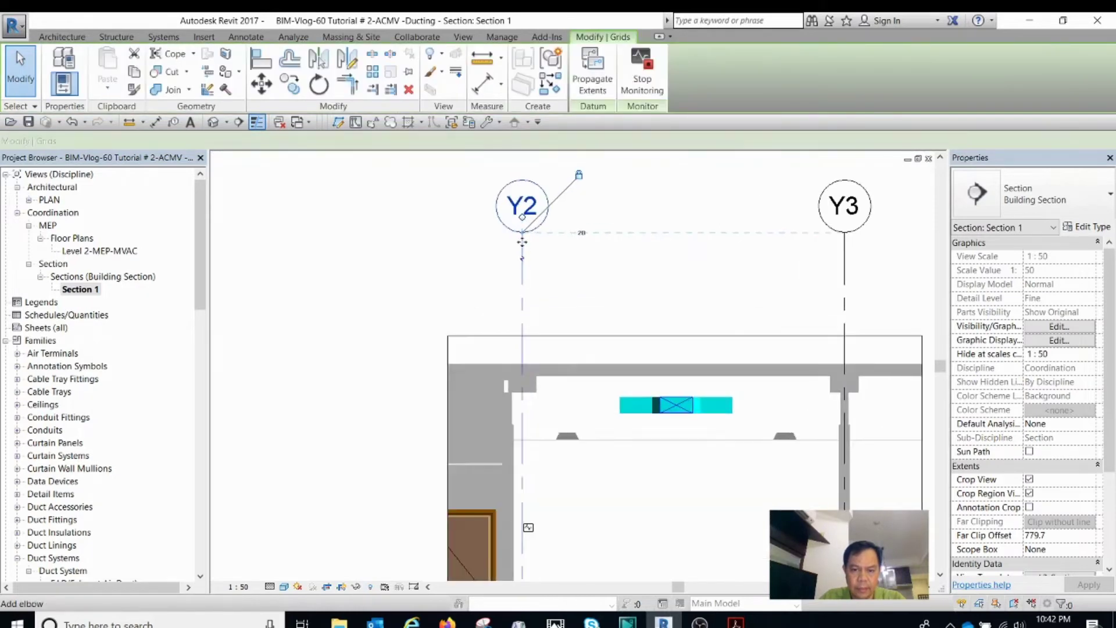
pyautogui.moveTo(522, 215); pyautogui.dragTo(533, 258)
pyautogui.press('Escape')
pyautogui.scroll(-2, 530, 302)
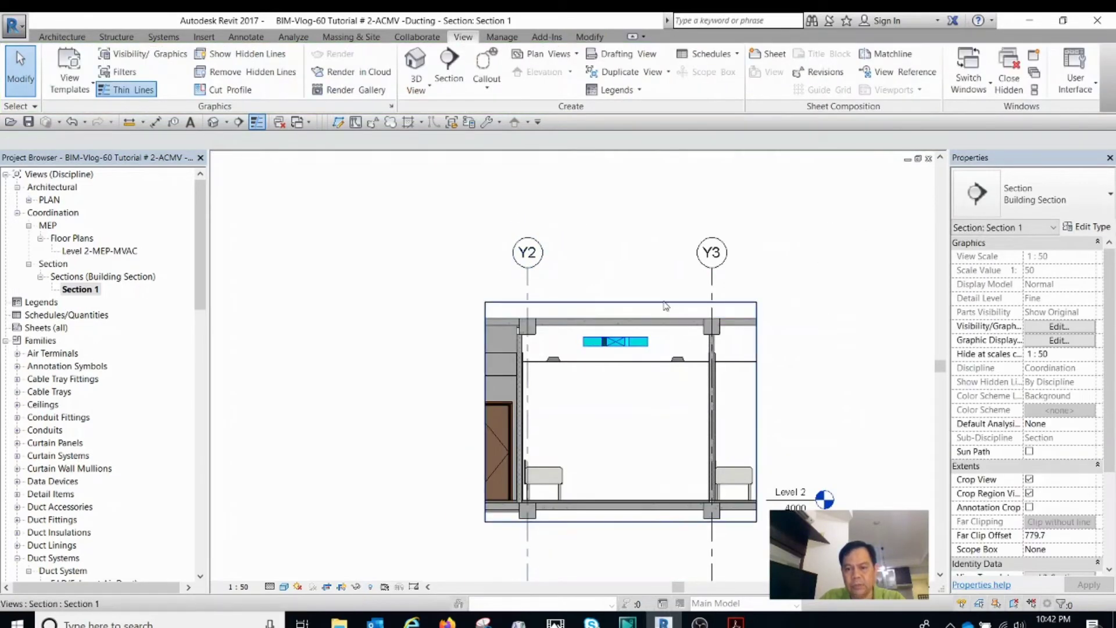
pyautogui.click(507, 418)
pyautogui.moveTo(594, 418); pyautogui.dragTo(651, 401, button='middle')
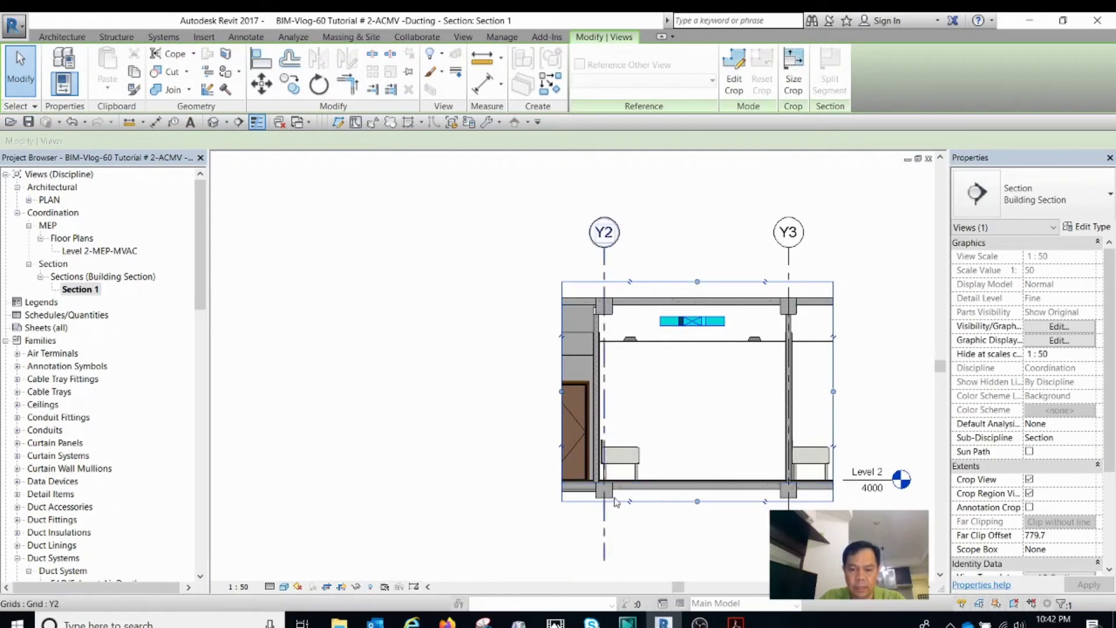
pyautogui.press('Escape')
# Step: Check the Level 2 line, then close Section 1 to return to Level 2-MEP-MVAC
pyautogui.click(853, 488)
pyautogui.scroll(4, 595, 463)
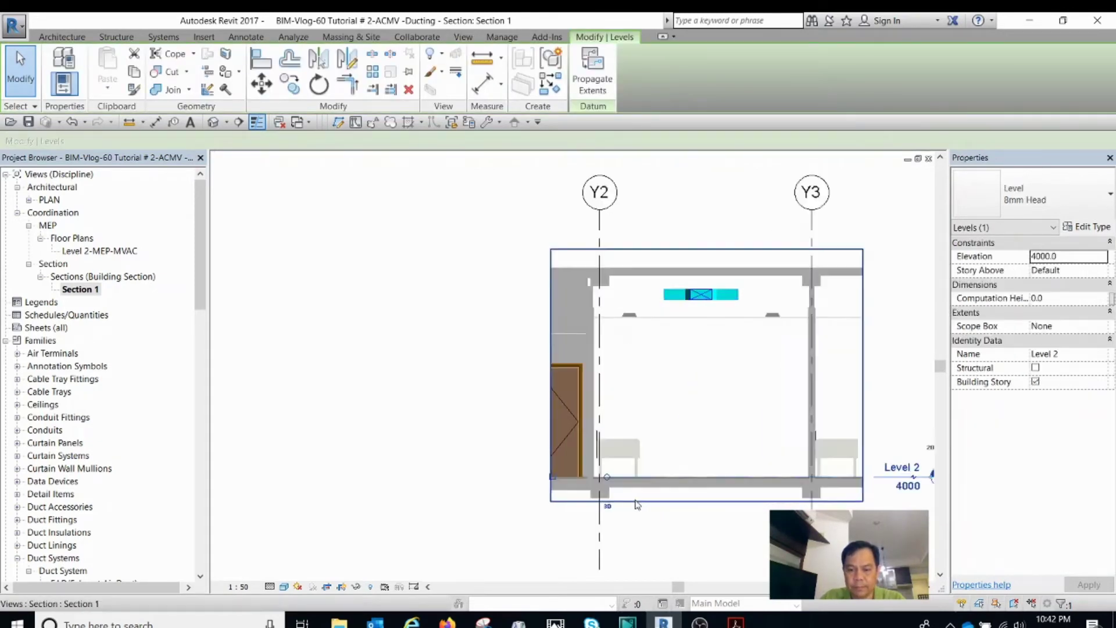
pyautogui.scroll(-4, 369, 444)
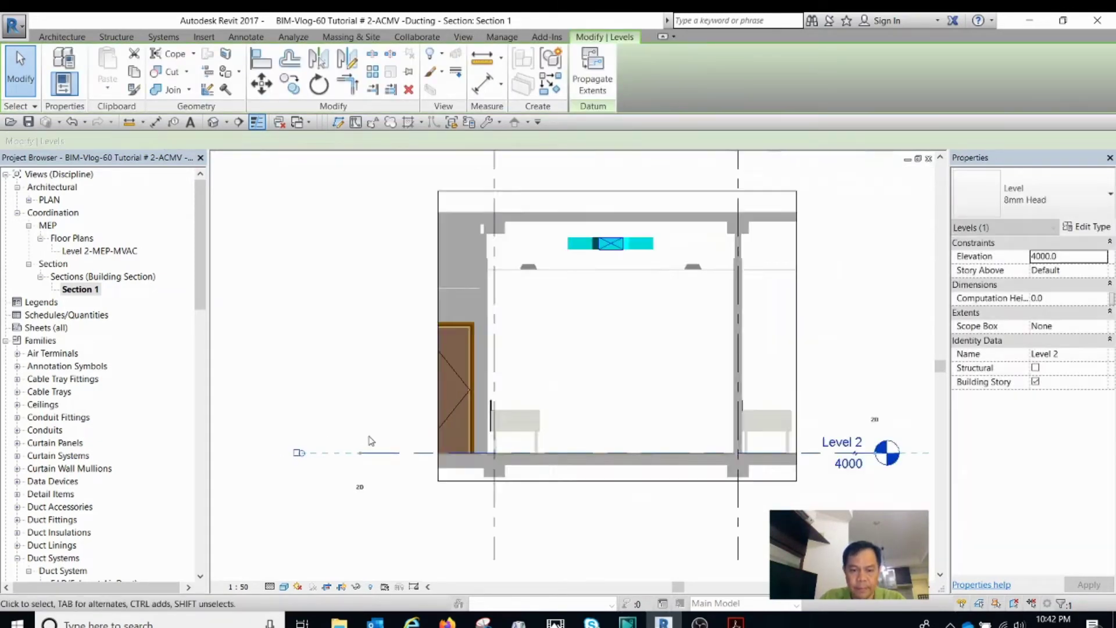
pyautogui.press('Escape')
pyautogui.click(551, 256)
pyautogui.press('Escape')
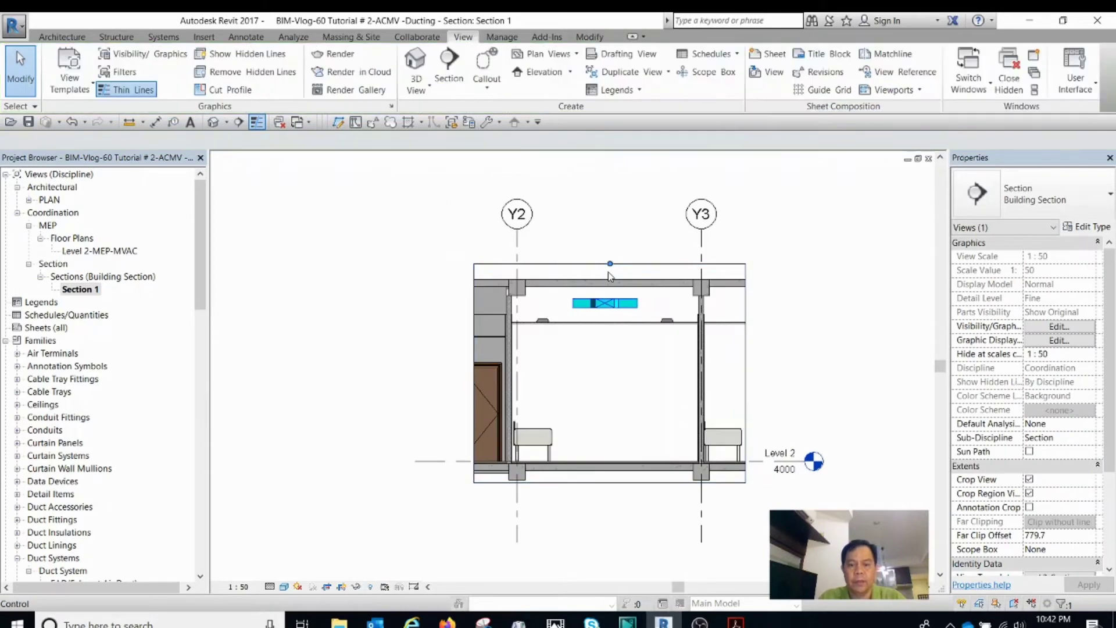
pyautogui.scroll(3, 605, 329)
pyautogui.scroll(-1, 605, 333)
pyautogui.scroll(4, 558, 306)
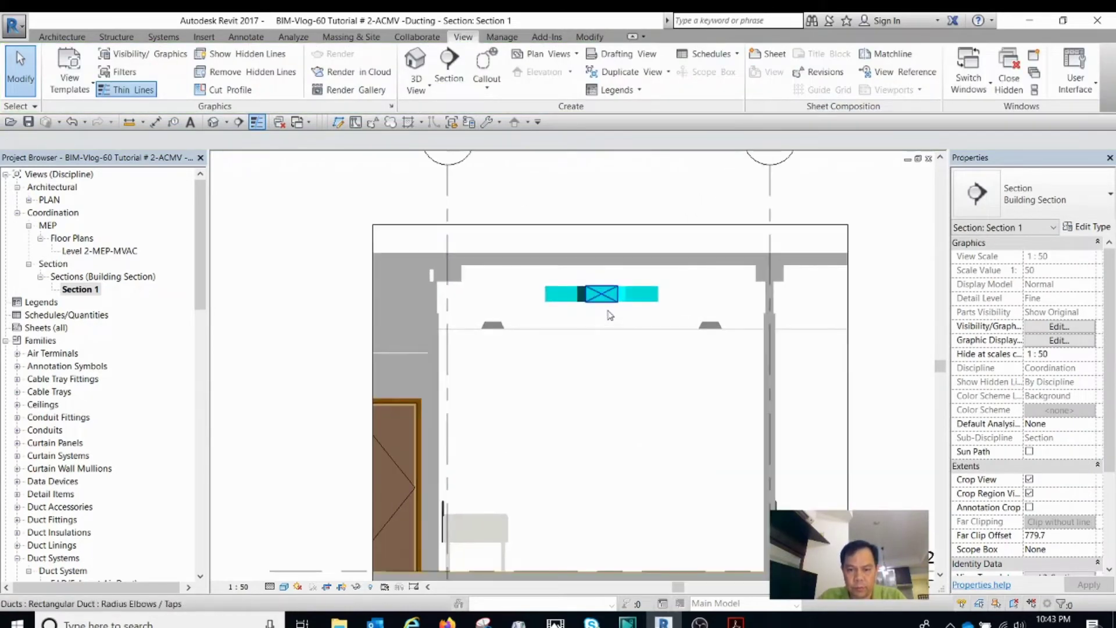
pyautogui.scroll(-4, 578, 334)
pyautogui.scroll(2, 595, 294)
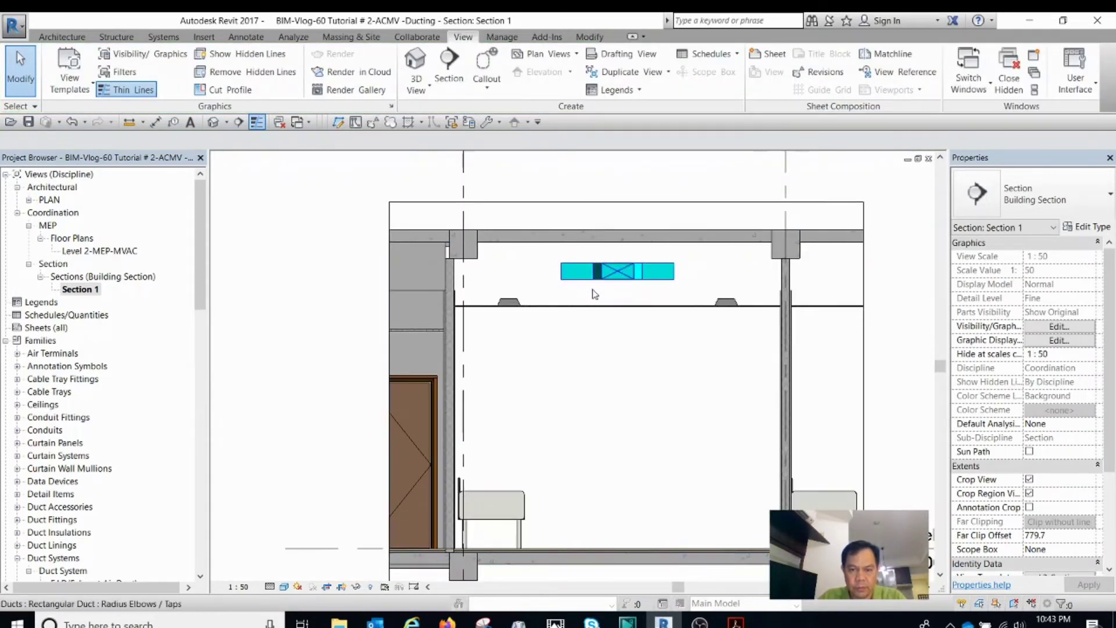
pyautogui.scroll(-3, 640, 299)
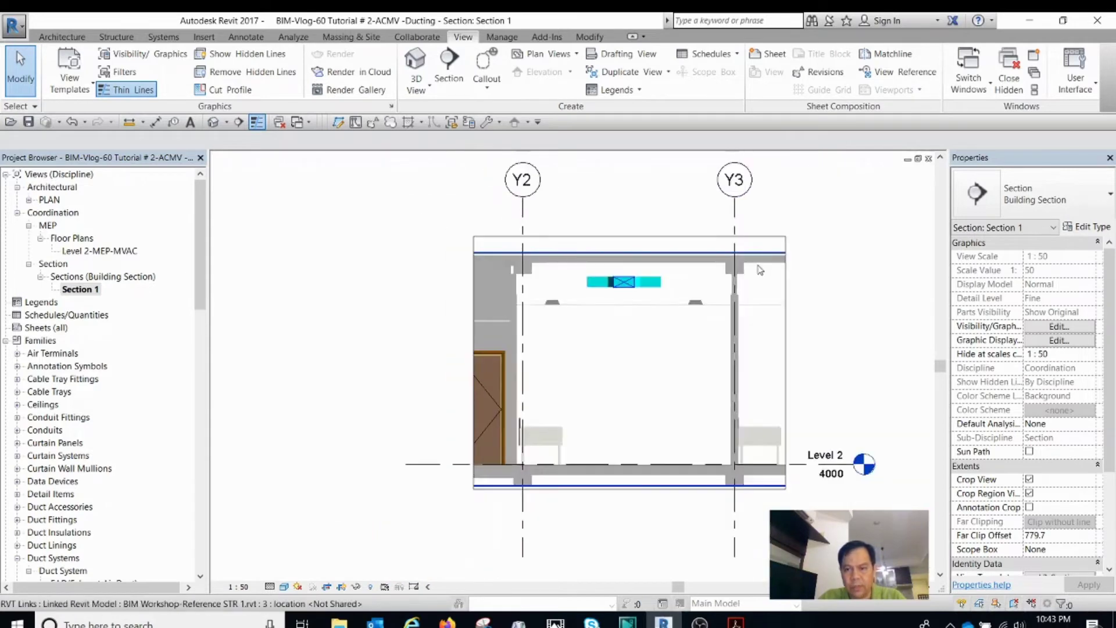
pyautogui.click(929, 159)
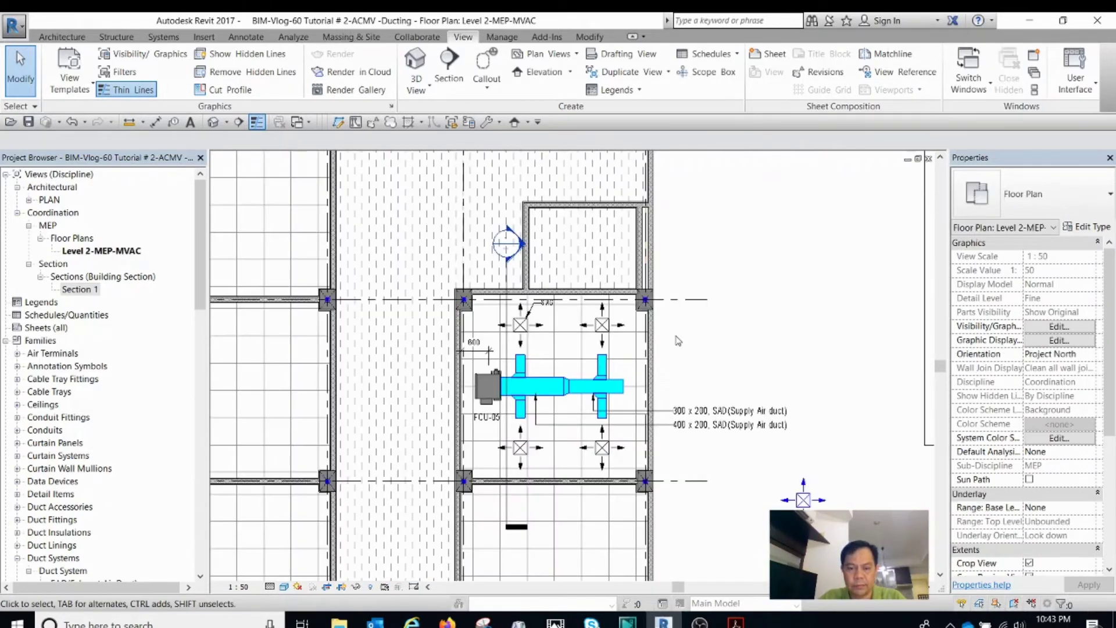
# Step: Select the 200x200 upper supply branch by FCU-05 and start the Flex Duct tool with FL
pyautogui.scroll(-1, 623, 361)
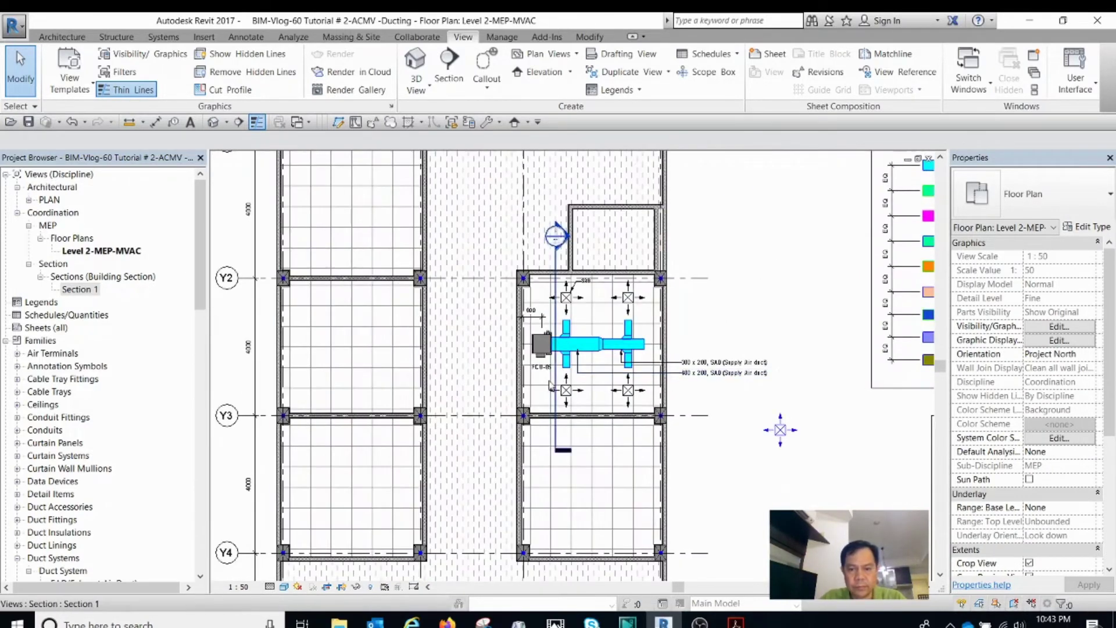
pyautogui.scroll(1, 538, 387)
pyautogui.scroll(5, 559, 302)
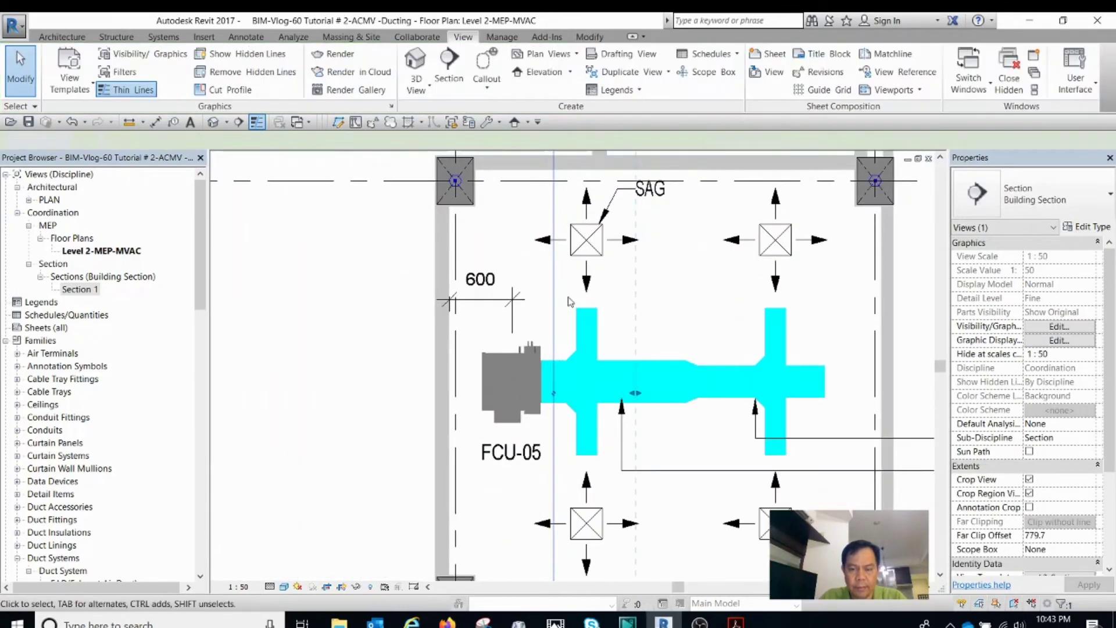
pyautogui.click(600, 364)
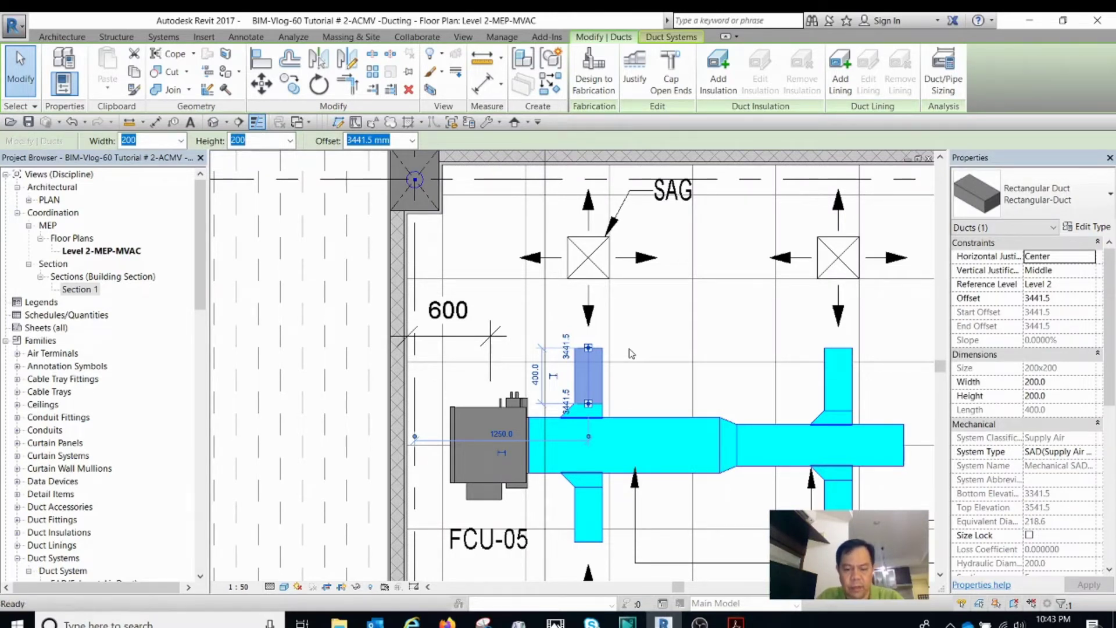
pyautogui.press('d')
pyautogui.press('t')
pyautogui.press('Escape')
pyautogui.press('Escape')
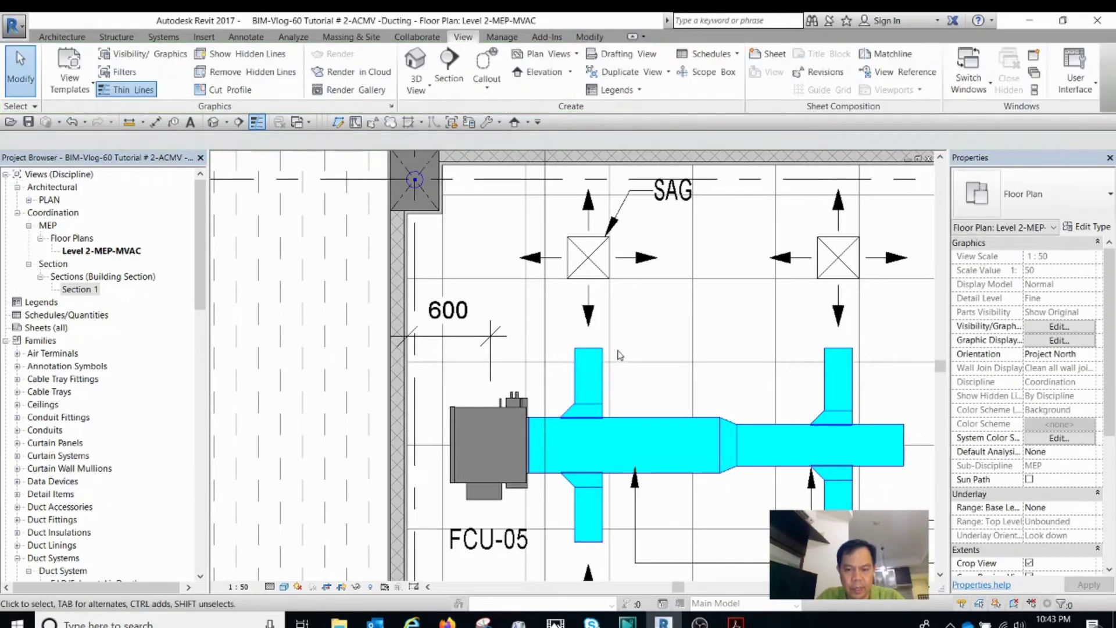
pyautogui.press('f')
pyautogui.press('l')
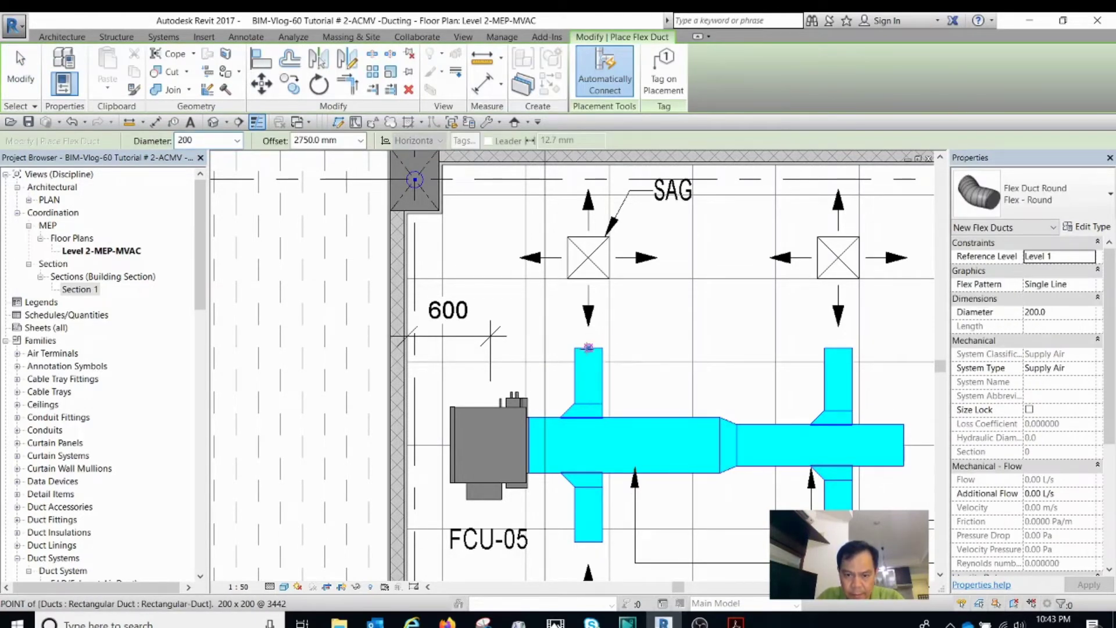
# Step: Draw a 200 mm round flex duct from the branch's top end to the SAG diffuser above
pyautogui.click(588, 347)
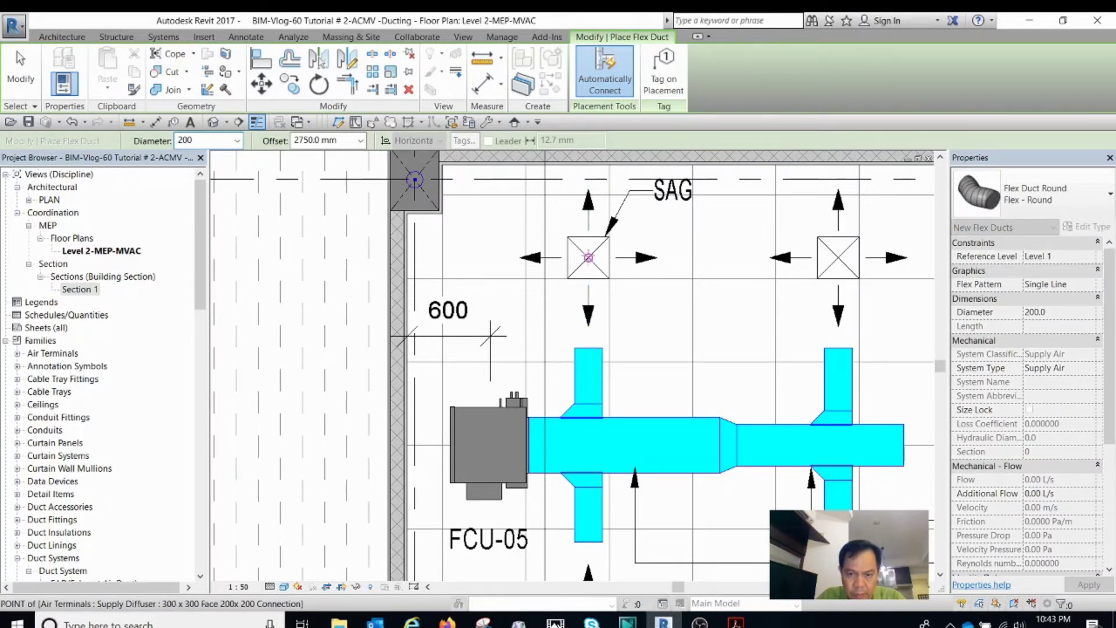
pyautogui.click(589, 257)
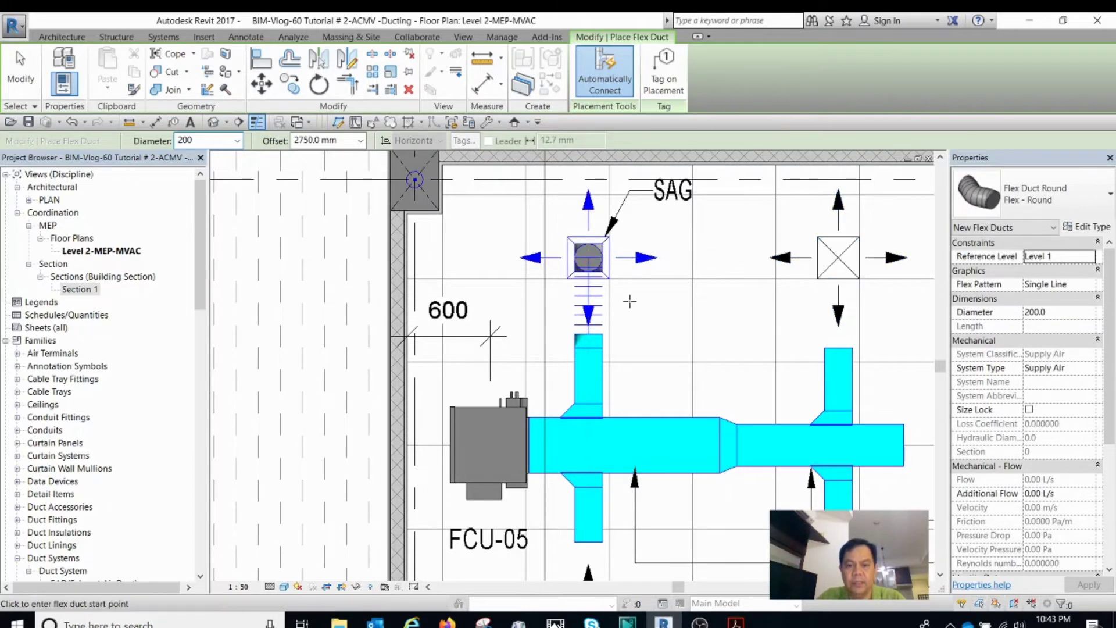
pyautogui.scroll(1, 602, 278)
pyautogui.press('Escape')
pyautogui.press('Escape')
# Step: Select the new flex duct to check its 200 mm size and 654.4 mm length
pyautogui.scroll(-3, 602, 278)
pyautogui.scroll(-1, 599, 285)
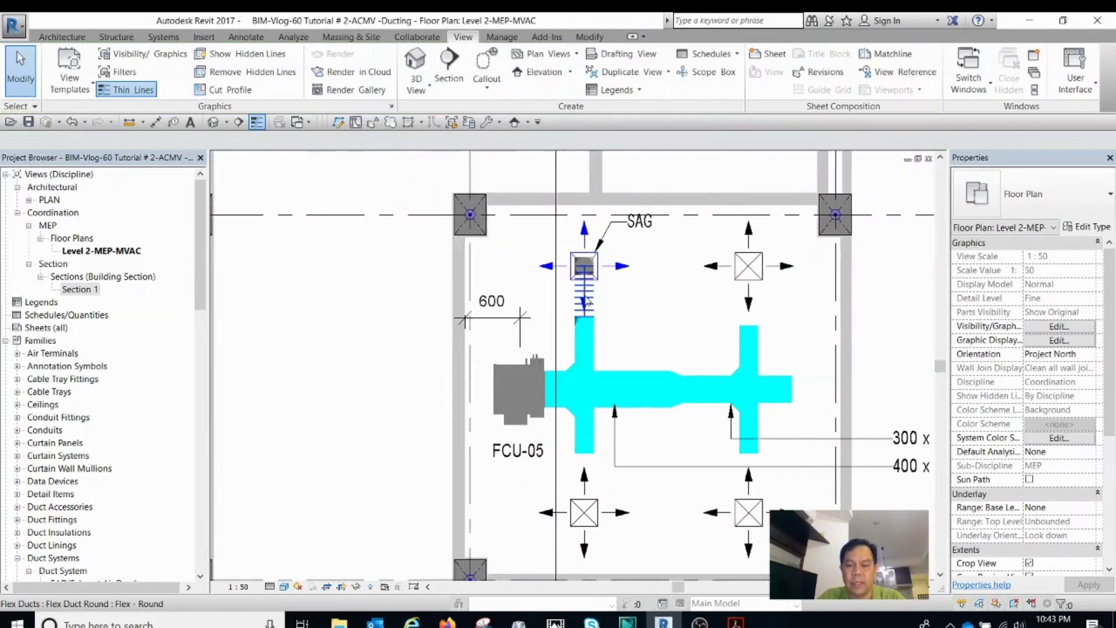
pyautogui.scroll(4, 589, 300)
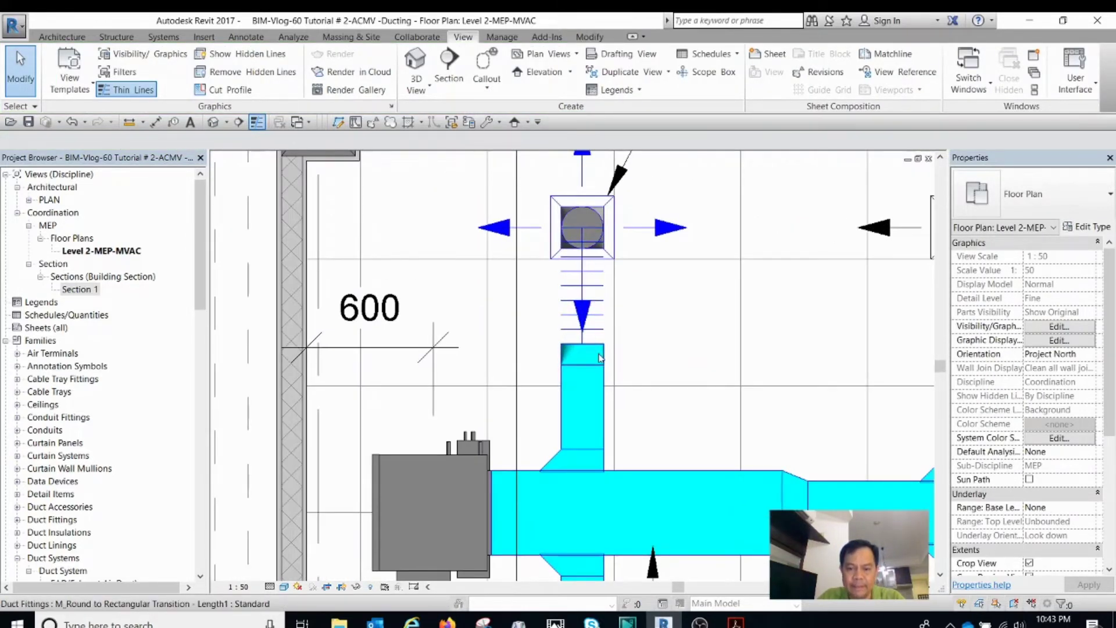
pyautogui.scroll(1, 605, 289)
pyautogui.click(596, 319)
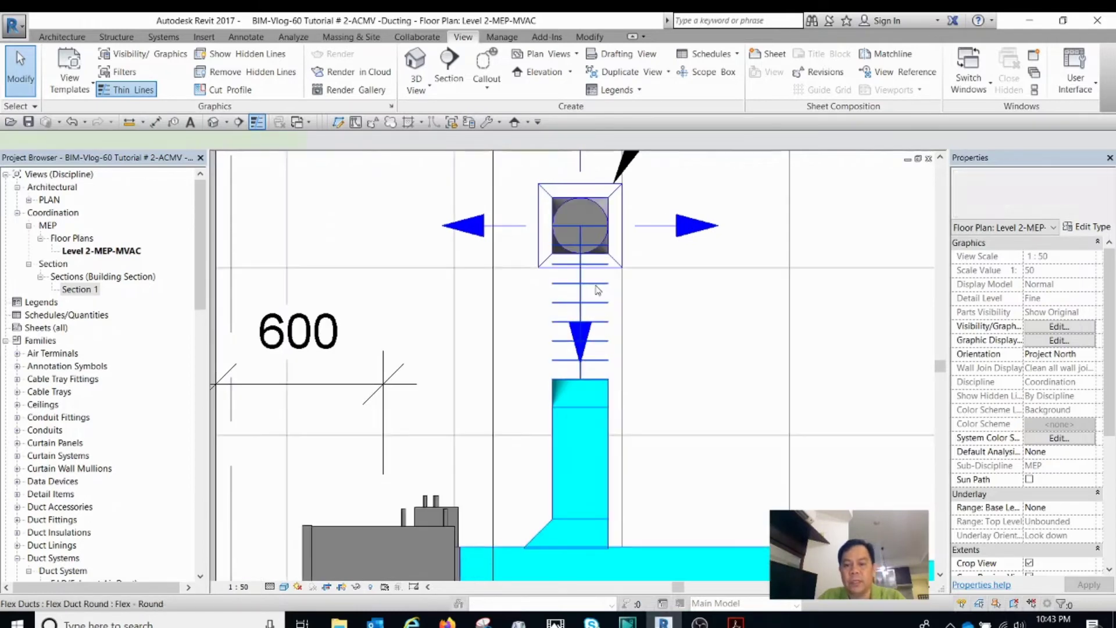
pyautogui.scroll(-1, 597, 318)
pyautogui.press('Escape')
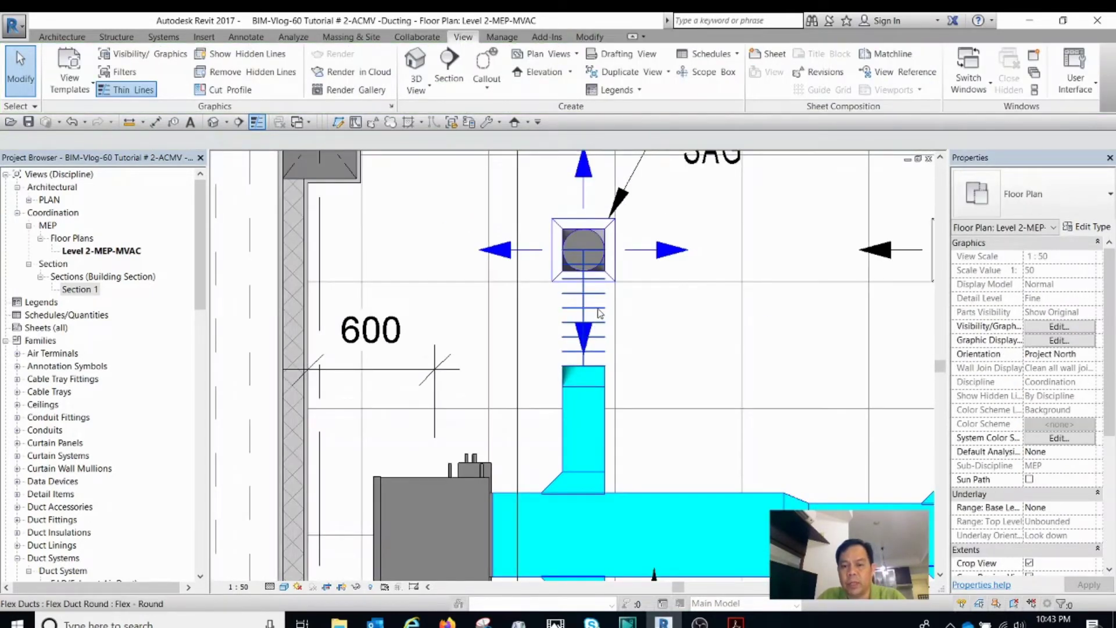
pyautogui.click(600, 314)
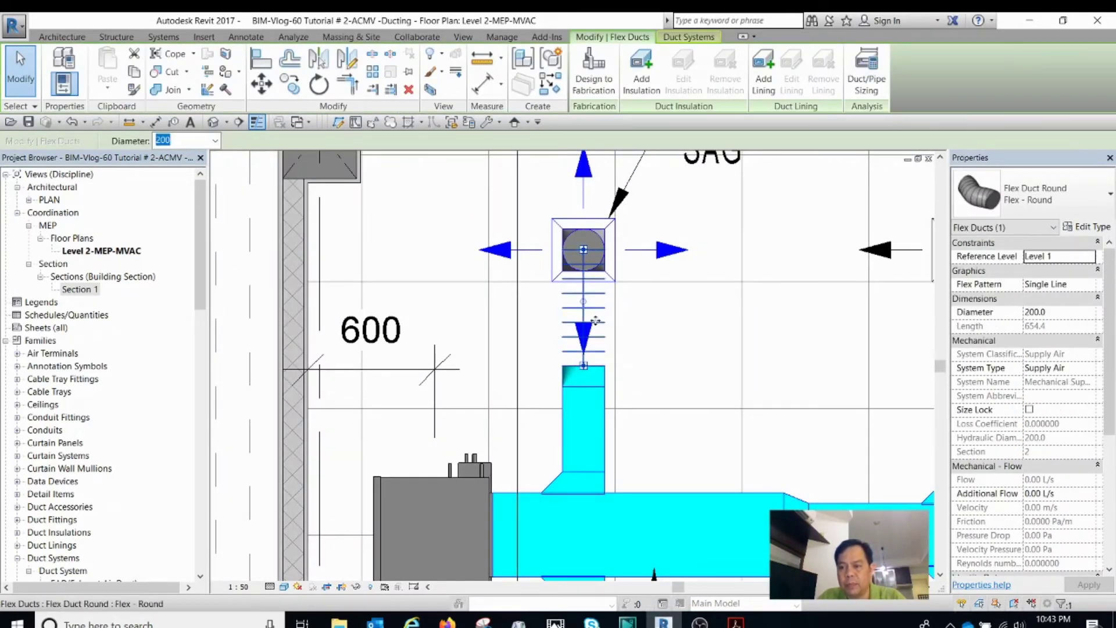
pyautogui.press('Escape')
pyautogui.click(594, 293)
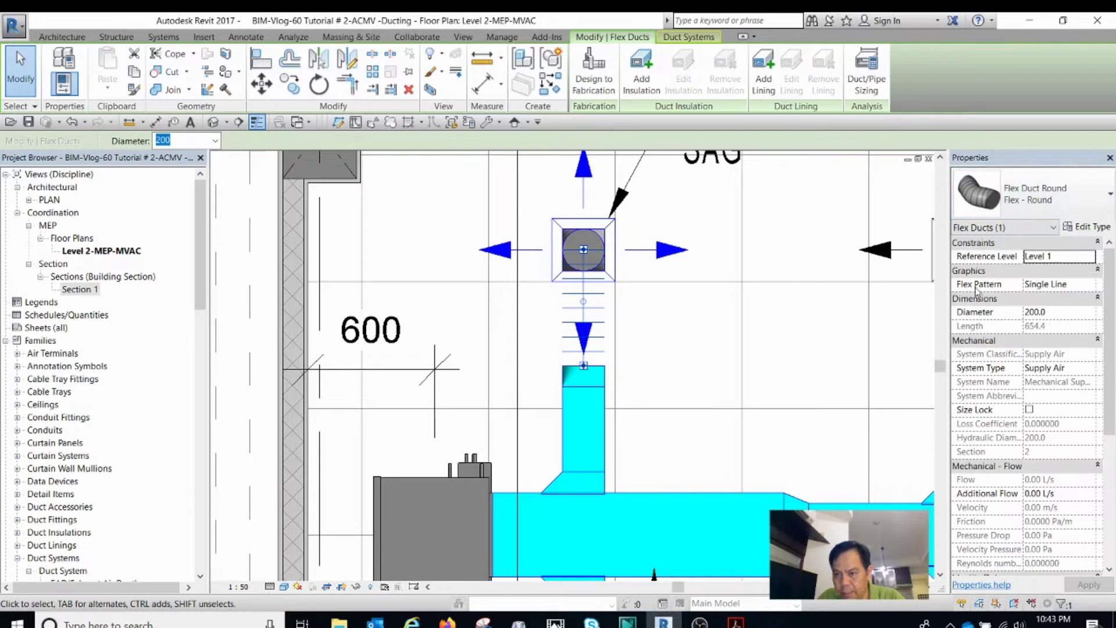
pyautogui.click(1091, 284)
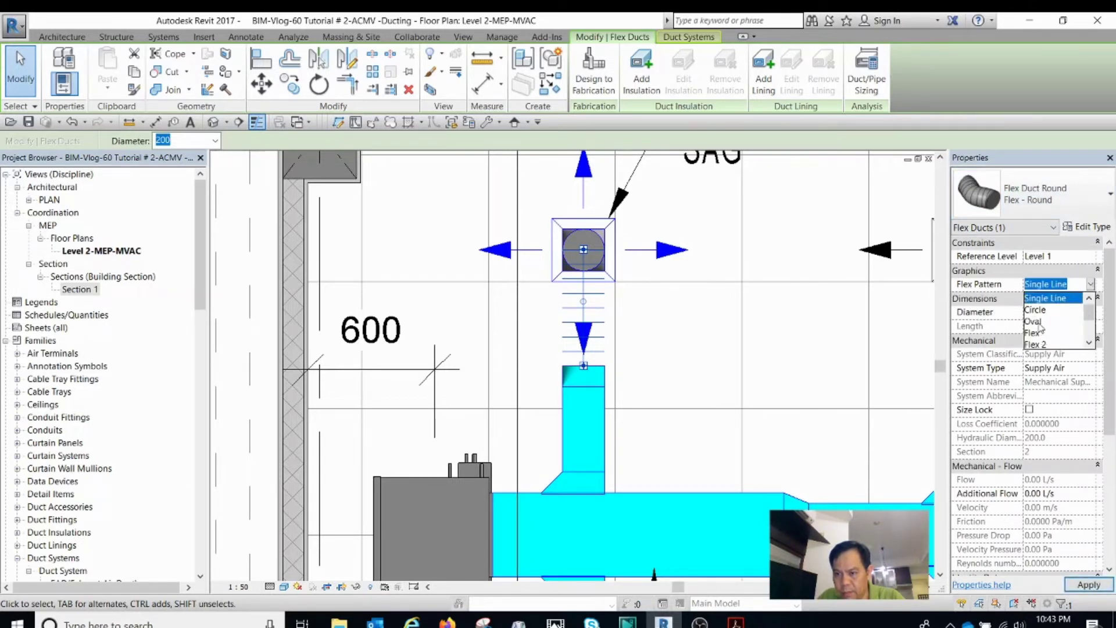
pyautogui.click(1036, 345)
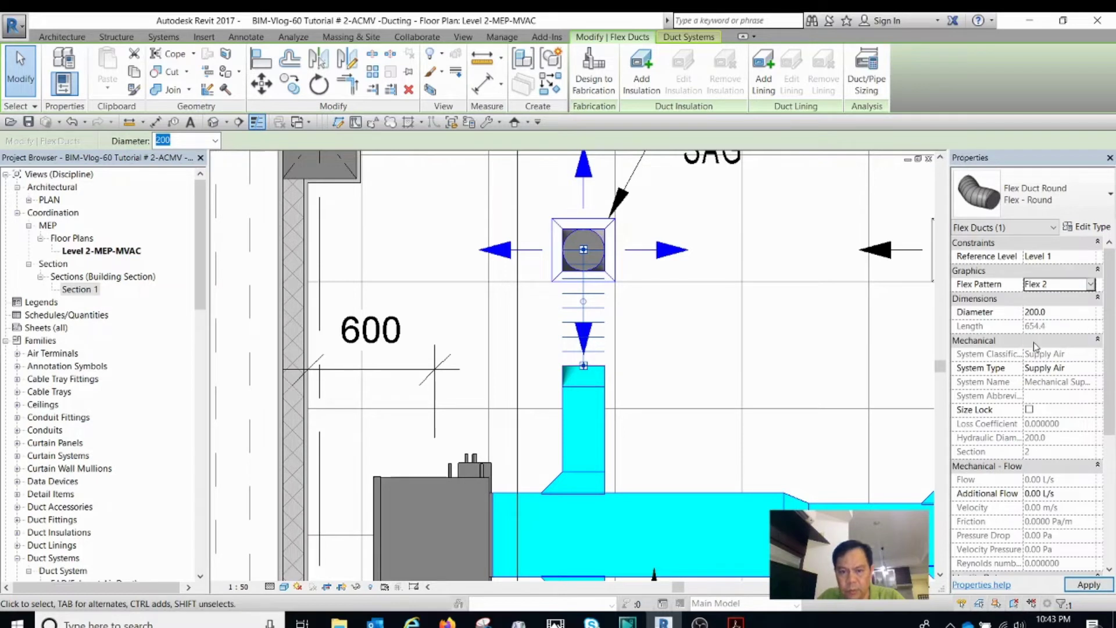
pyautogui.click(1091, 284)
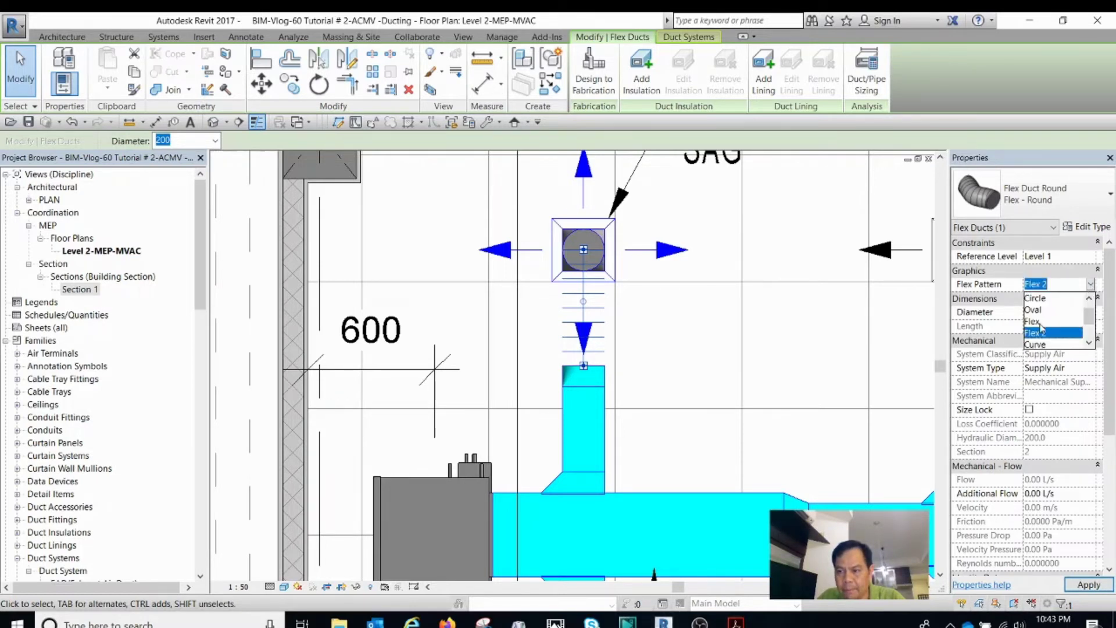
pyautogui.click(1047, 336)
pyautogui.click(1092, 285)
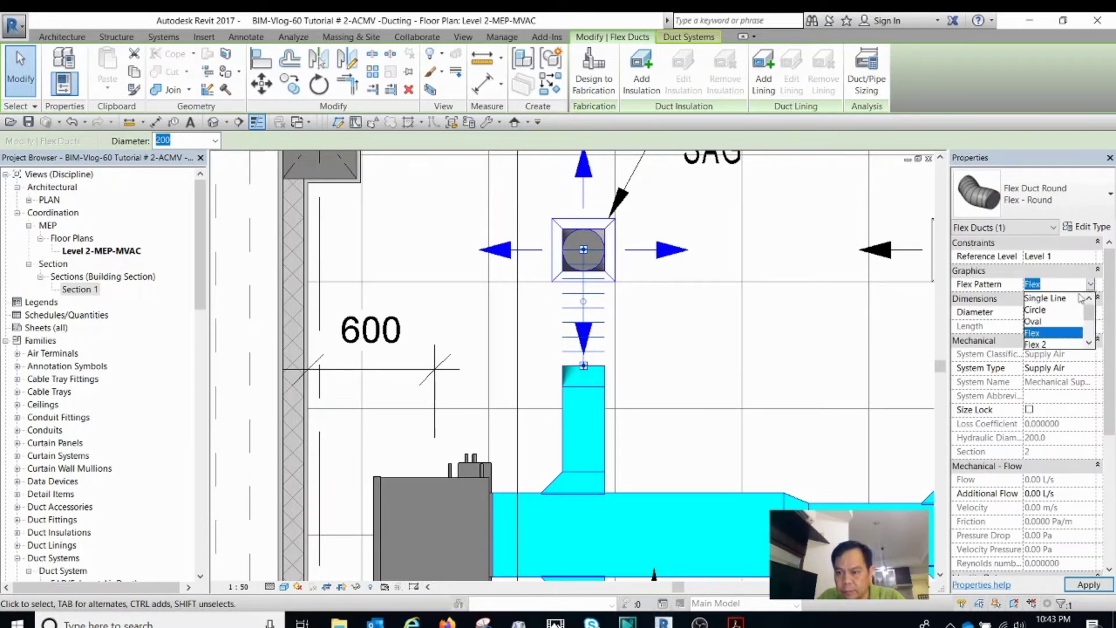
pyautogui.click(1038, 322)
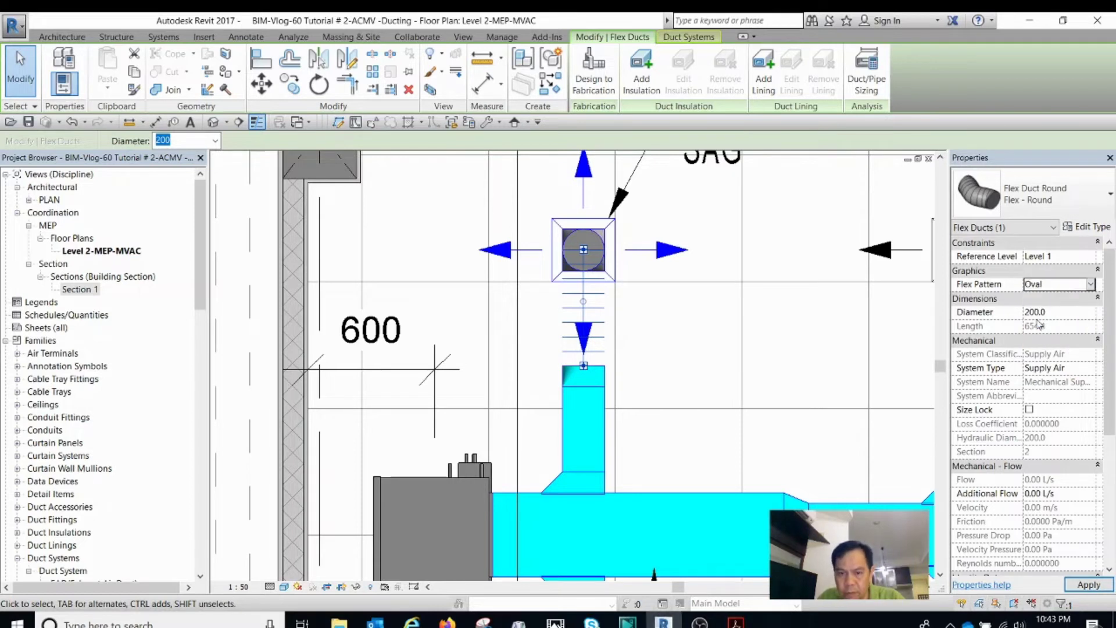
pyautogui.click(1091, 285)
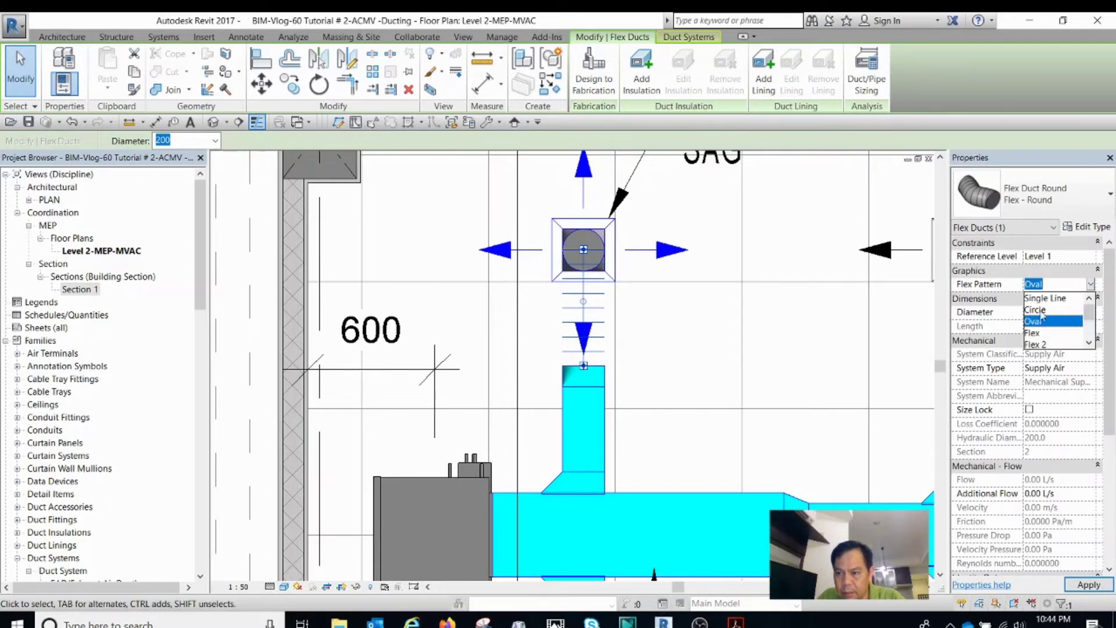
pyautogui.click(1041, 311)
pyautogui.click(1091, 285)
pyautogui.click(1064, 299)
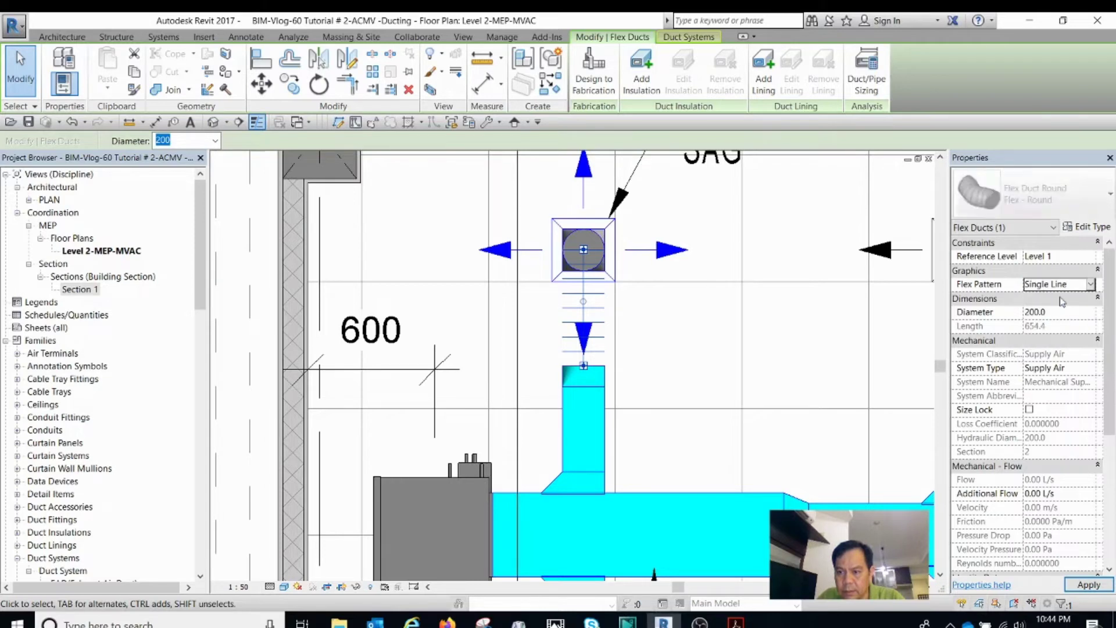
pyautogui.click(1089, 585)
pyautogui.press('Escape')
pyautogui.scroll(-2, 635, 337)
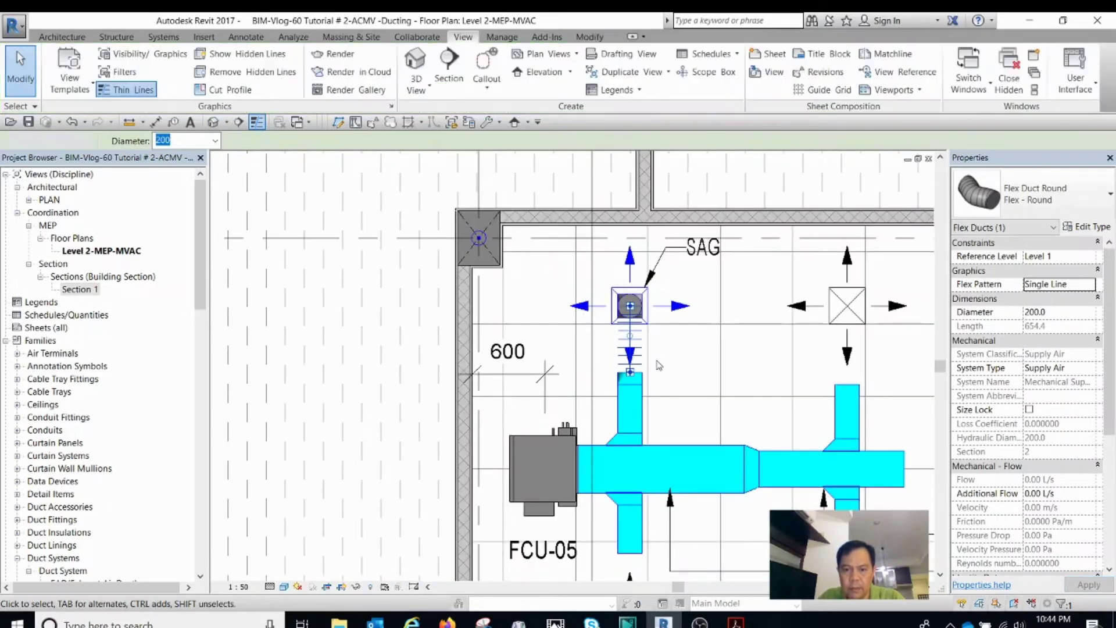
pyautogui.scroll(3, 636, 337)
pyautogui.click(636, 337)
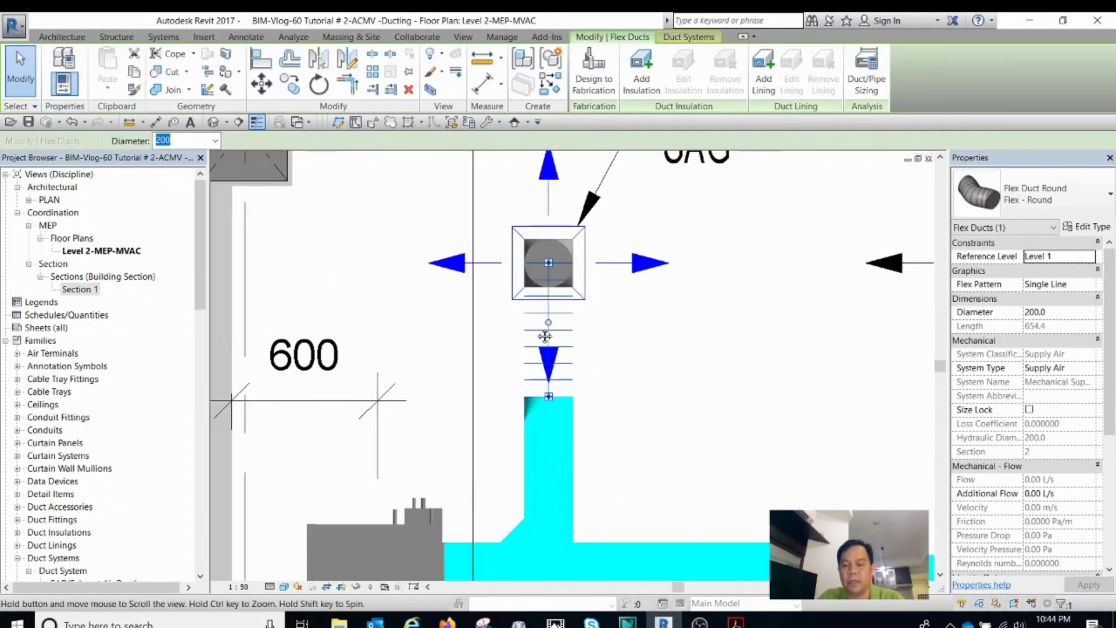
pyautogui.scroll(-2, 707, 309)
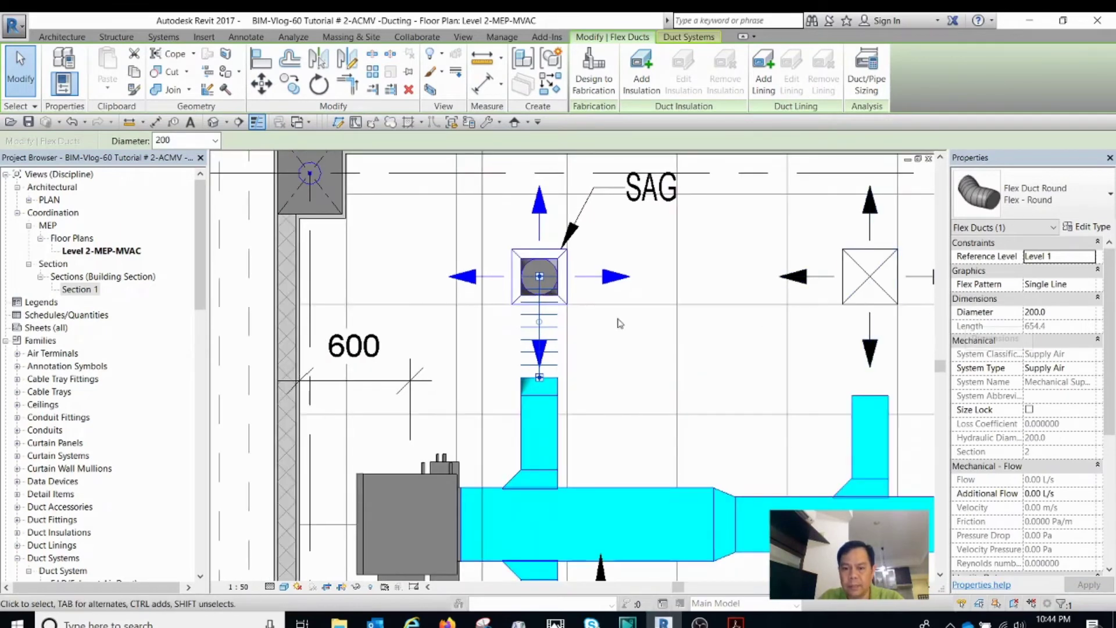
pyautogui.click(1093, 285)
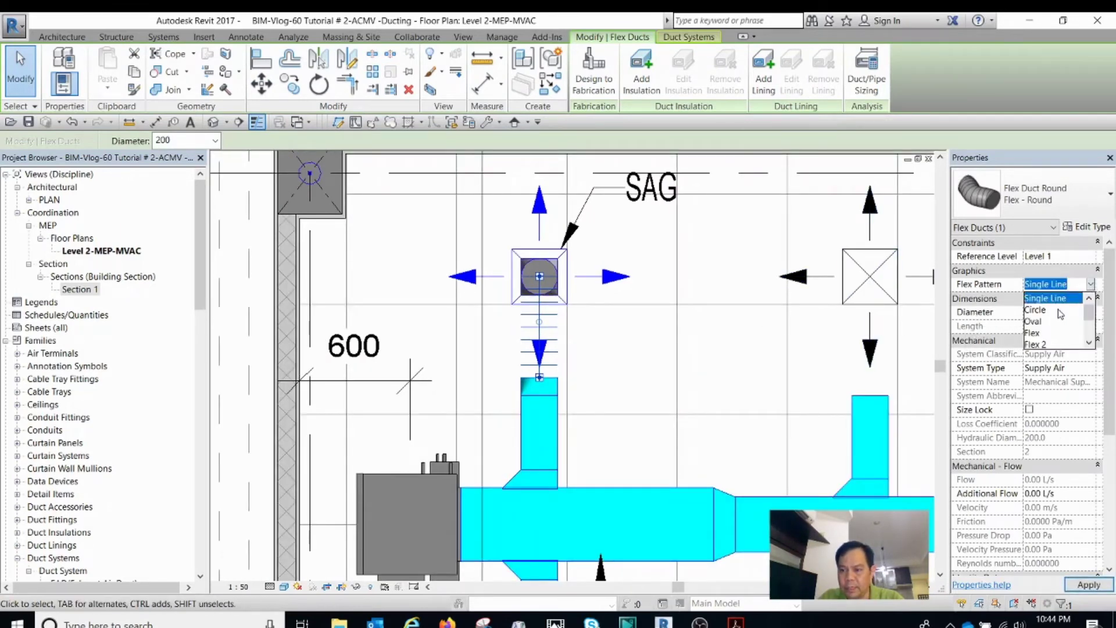
pyautogui.press('Escape')
pyautogui.scroll(-3, 588, 389)
# Step: Inspect the lower supply branch below FCU-05's duct
pyautogui.press('Escape')
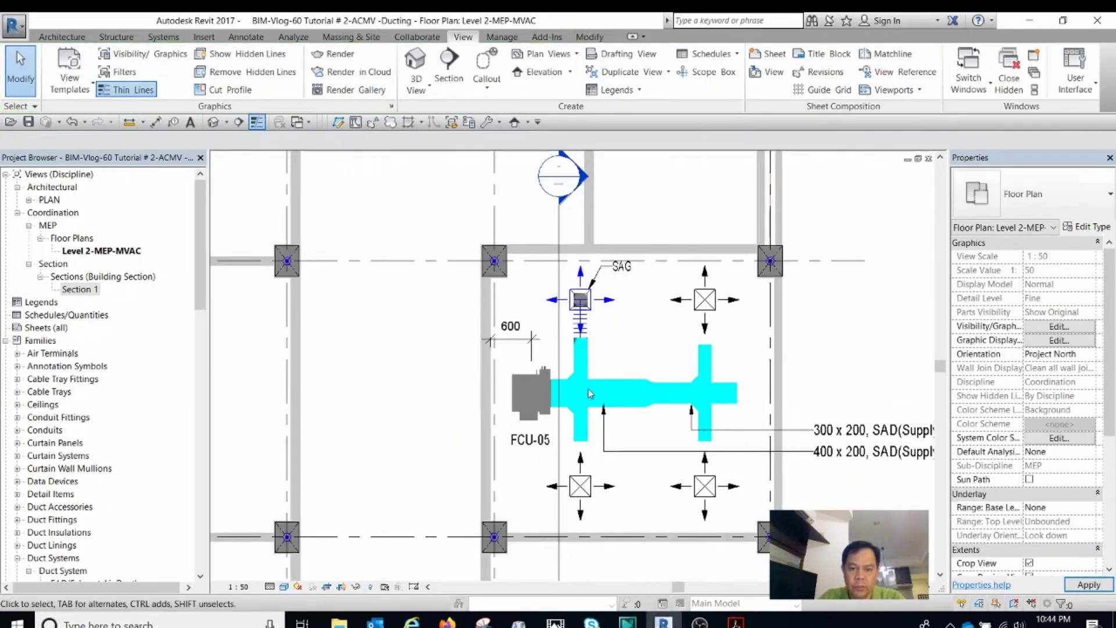
pyautogui.scroll(1, 605, 384)
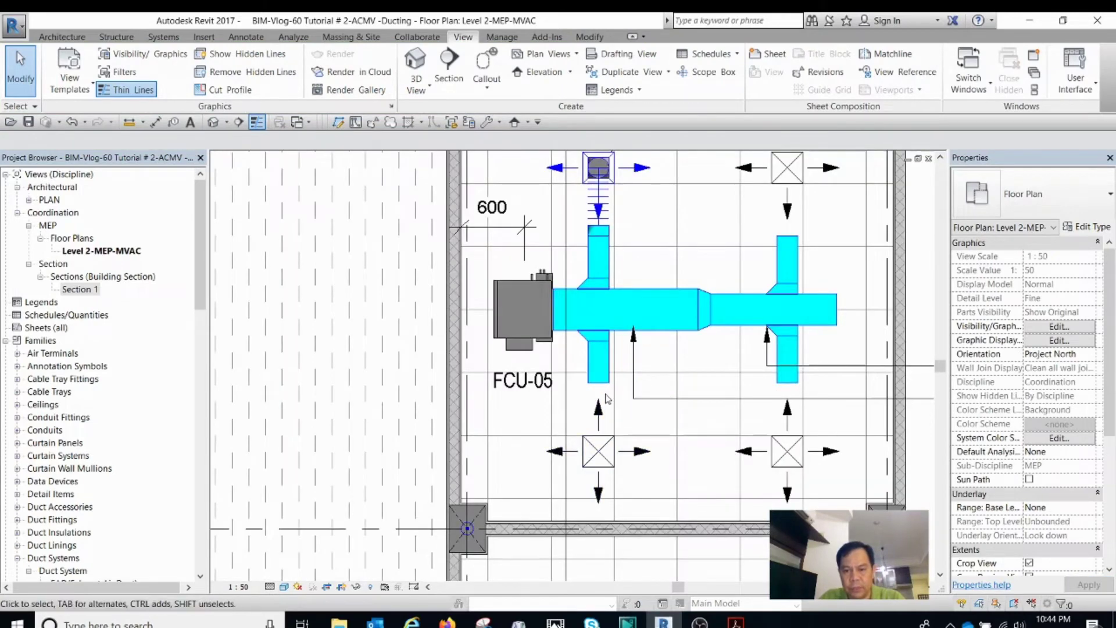
pyautogui.scroll(1, 563, 397)
pyautogui.scroll(-4, 563, 397)
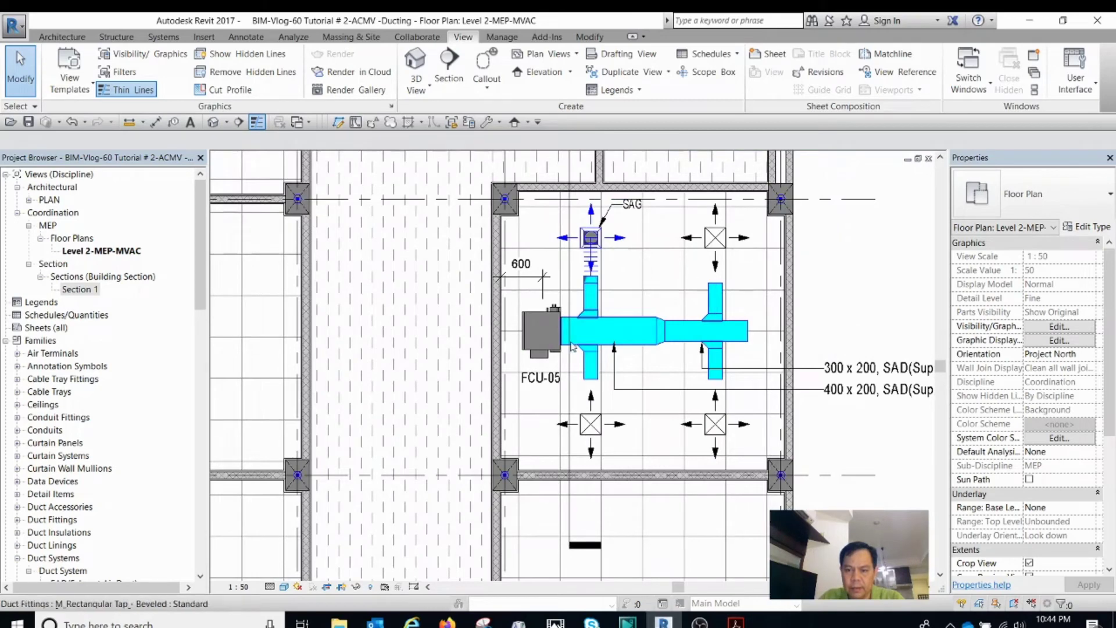
pyautogui.scroll(4, 572, 347)
pyautogui.click(591, 375)
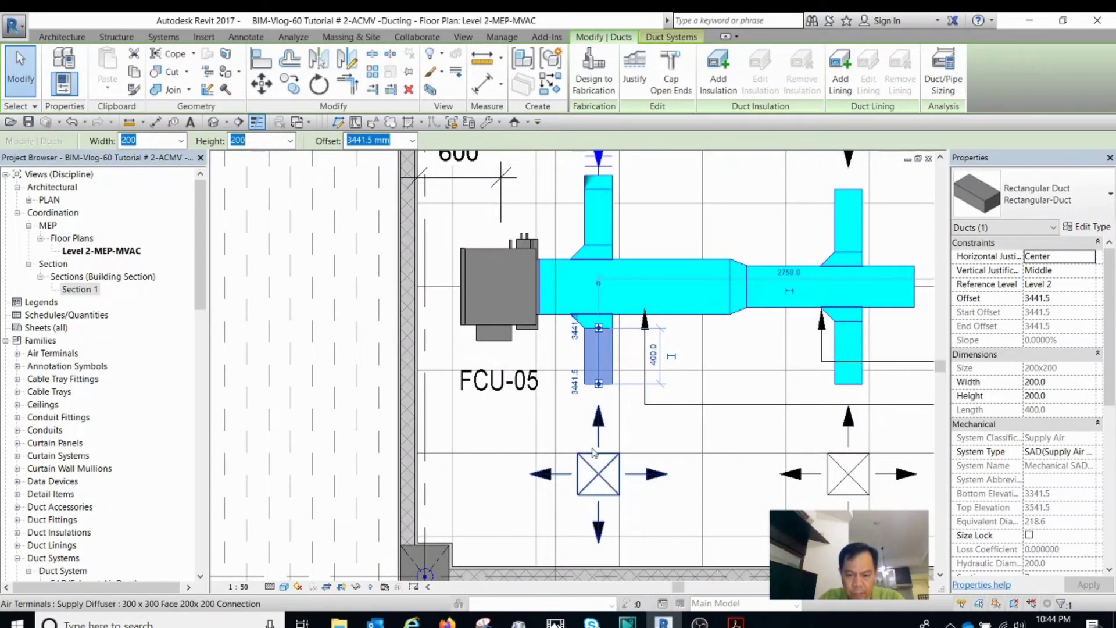
pyautogui.scroll(-2, 594, 452)
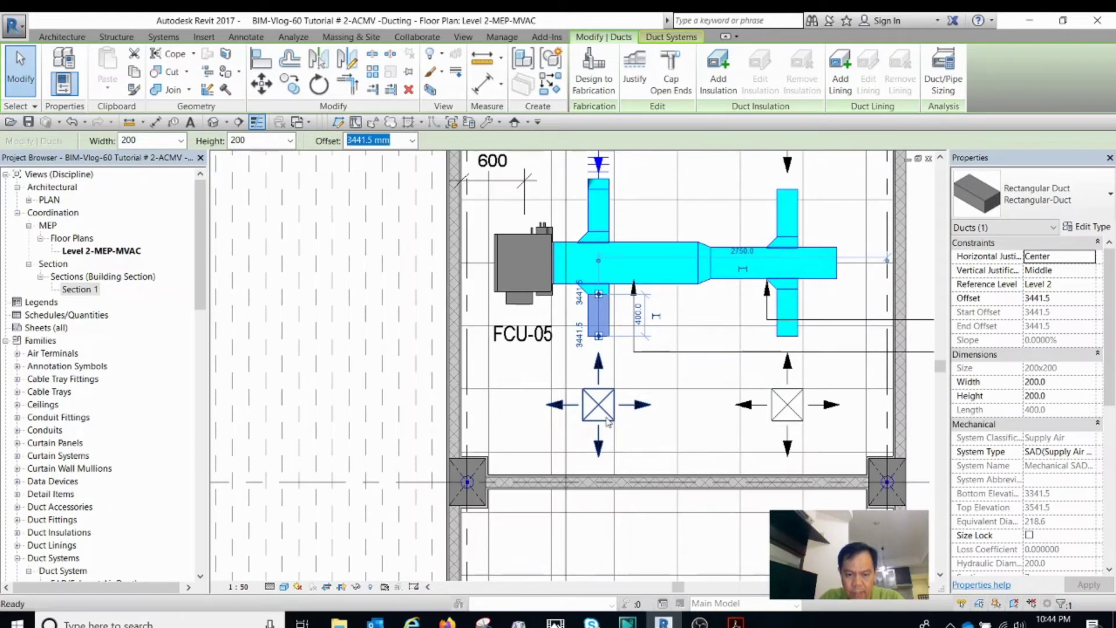
pyautogui.press('Escape')
# Step: Draw flex ducts from the two right-hand diffusers to their supply branch ends using FD
pyautogui.press('f')
pyautogui.press('d')
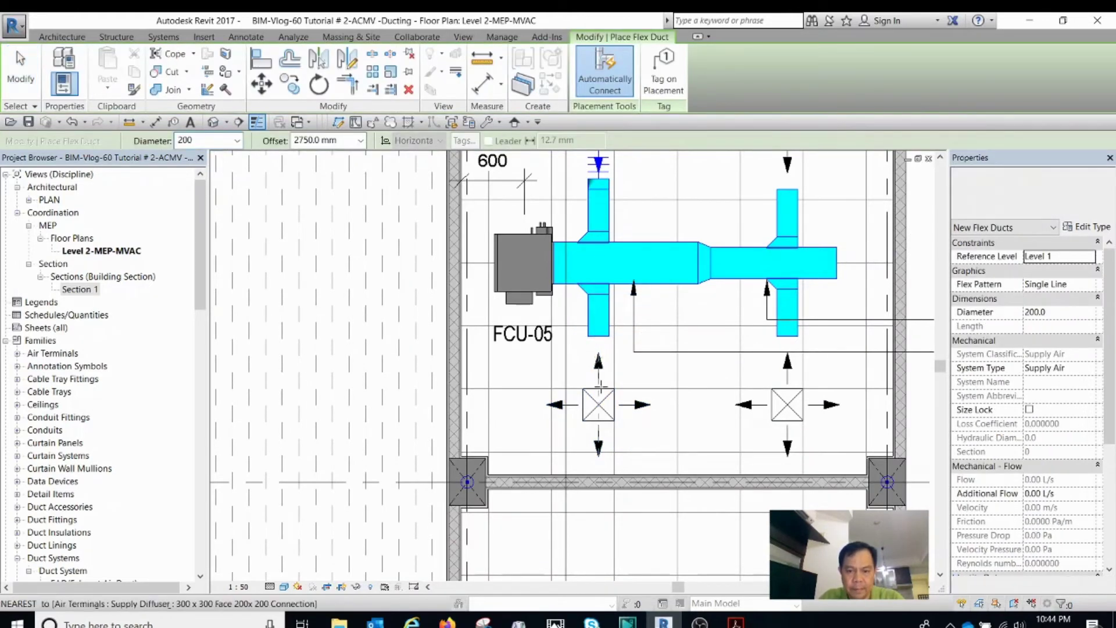
pyautogui.press('Escape')
pyautogui.scroll(2, 797, 349)
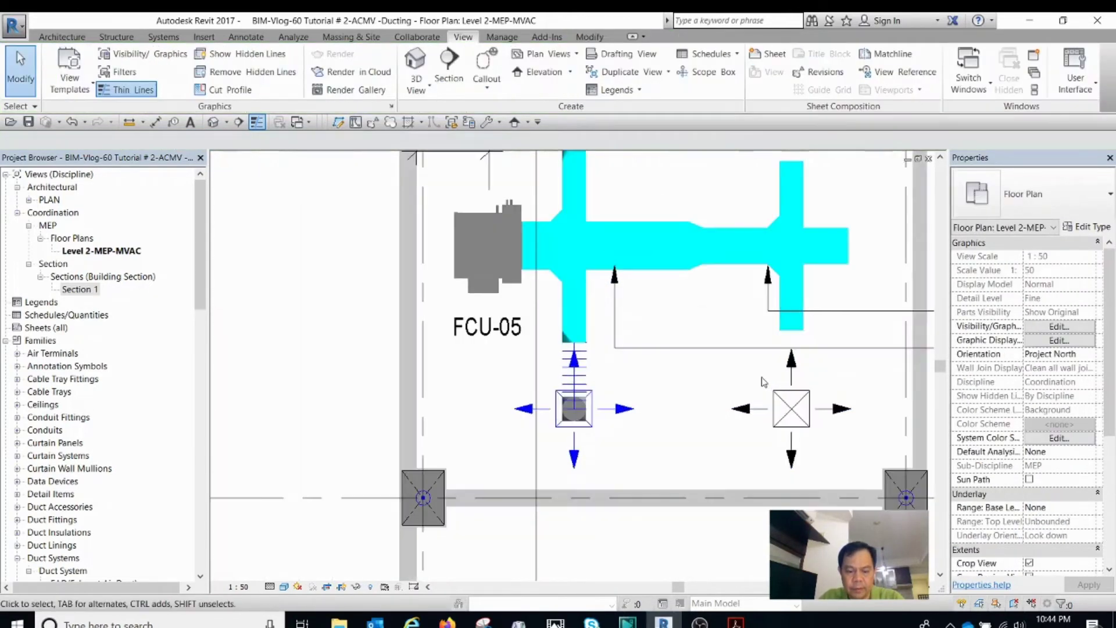
pyautogui.scroll(-2, 796, 349)
pyautogui.press('f')
pyautogui.press('d')
pyautogui.scroll(1, 796, 349)
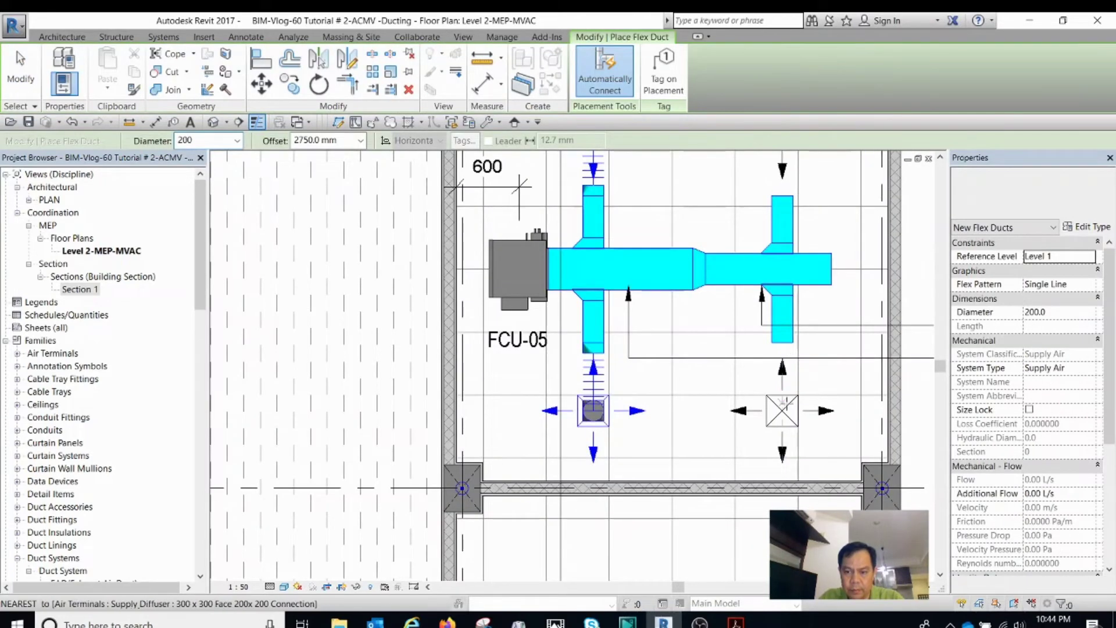
pyautogui.press('Escape')
pyautogui.moveTo(789, 375); pyautogui.dragTo(785, 471, button='middle')
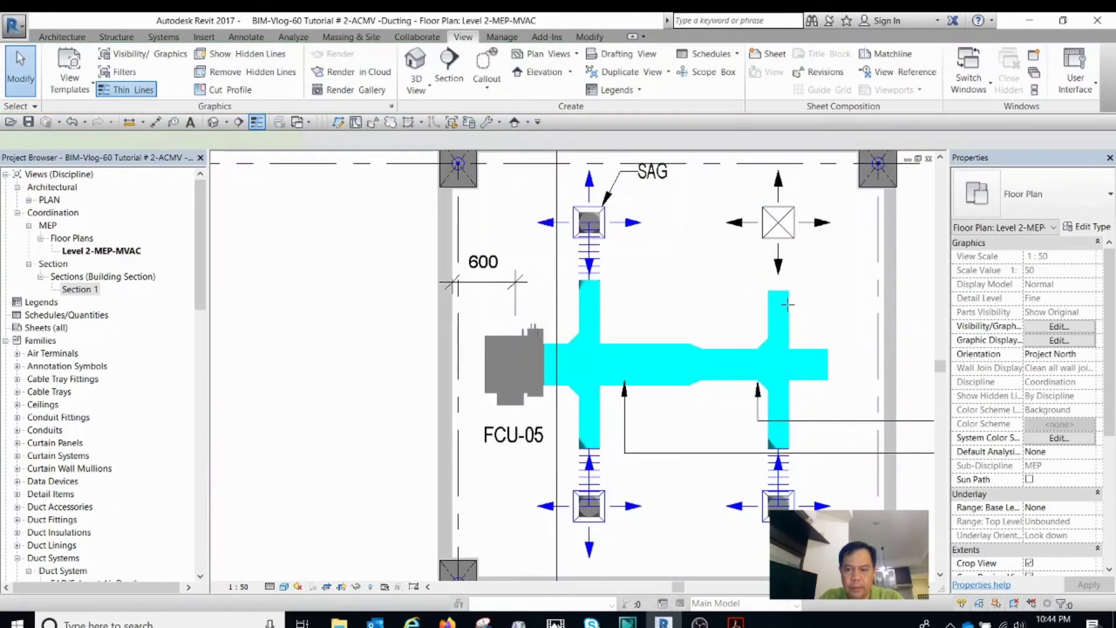
pyautogui.press('f')
pyautogui.press('d')
pyautogui.scroll(-1, 776, 230)
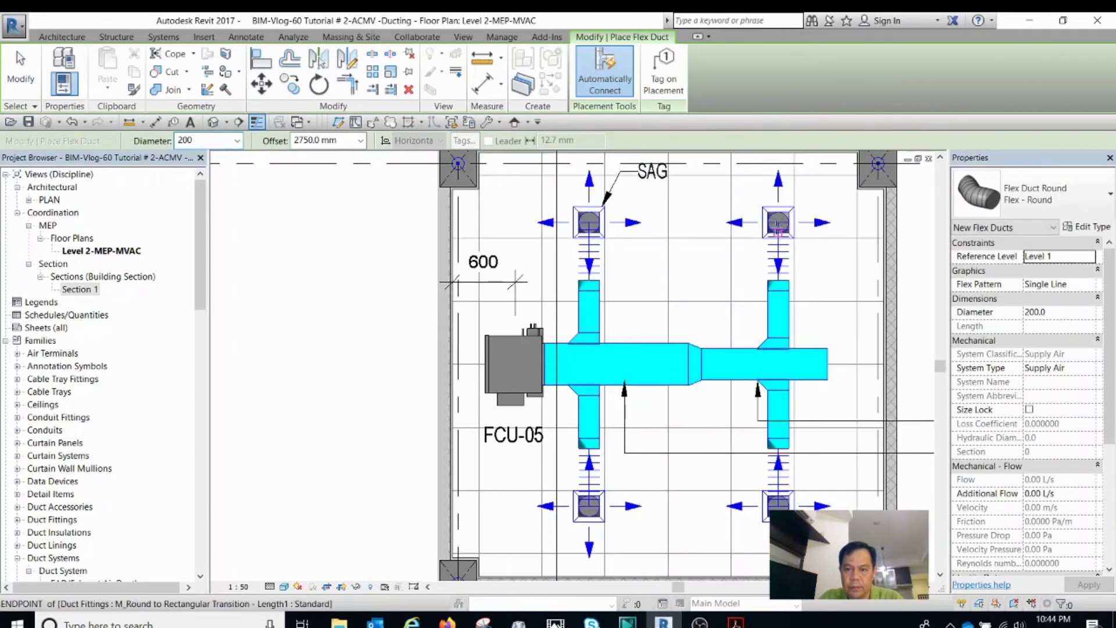
pyautogui.press('Escape')
# Step: Zoom out to confirm all four SAG diffusers are connected by flex ducts
pyautogui.scroll(-1, 718, 348)
pyautogui.scroll(-1, 718, 348)
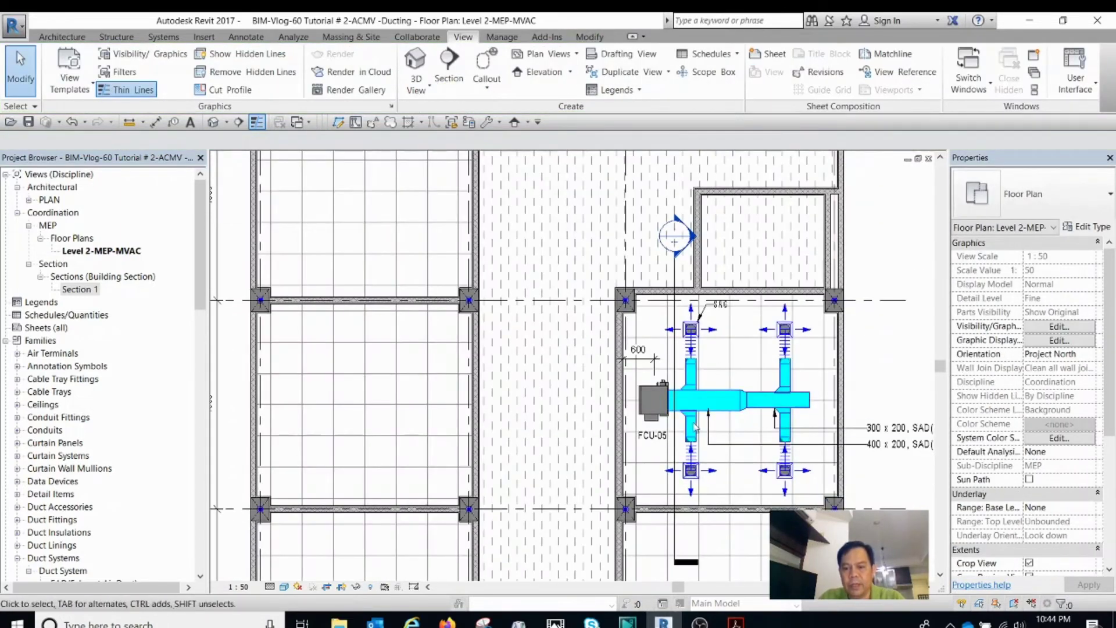
pyautogui.scroll(1, 686, 343)
pyautogui.scroll(1, 702, 359)
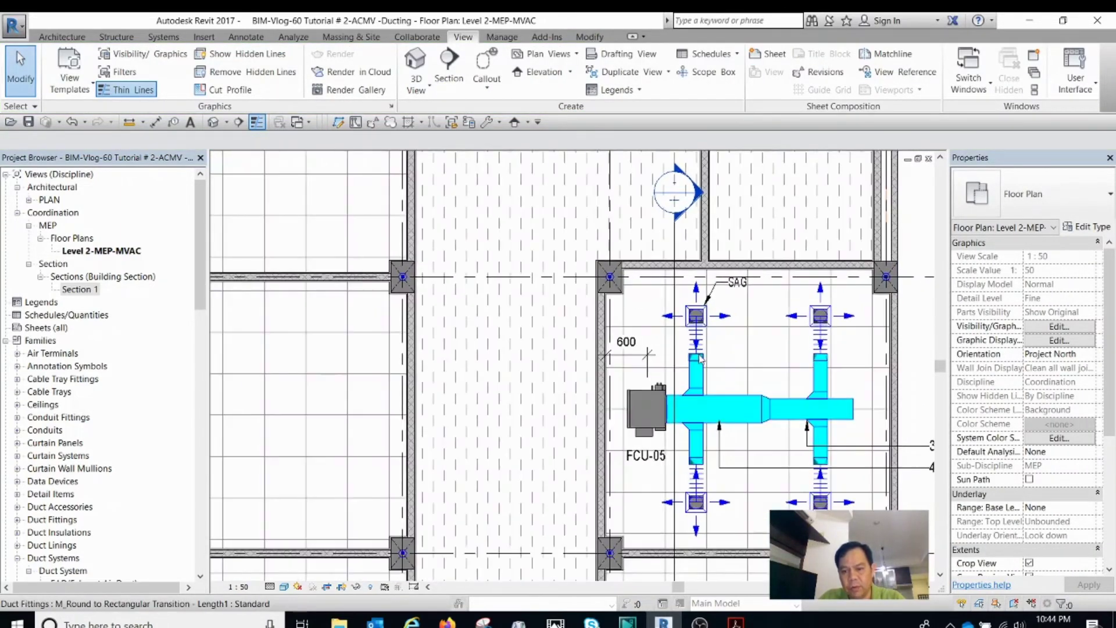
pyautogui.scroll(2, 685, 353)
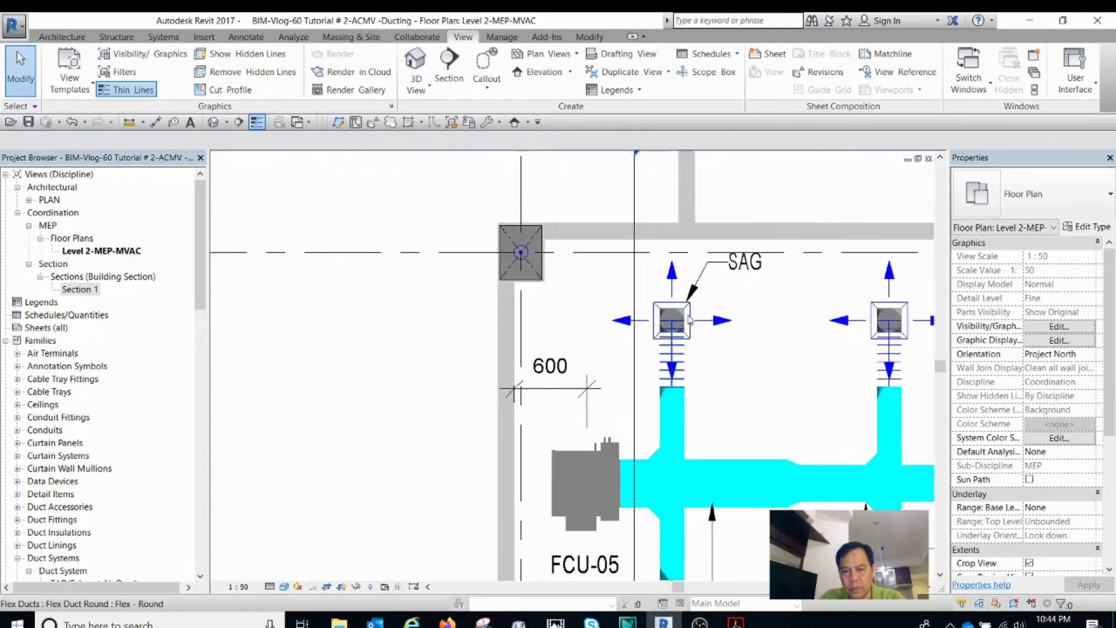
pyautogui.scroll(-1, 680, 259)
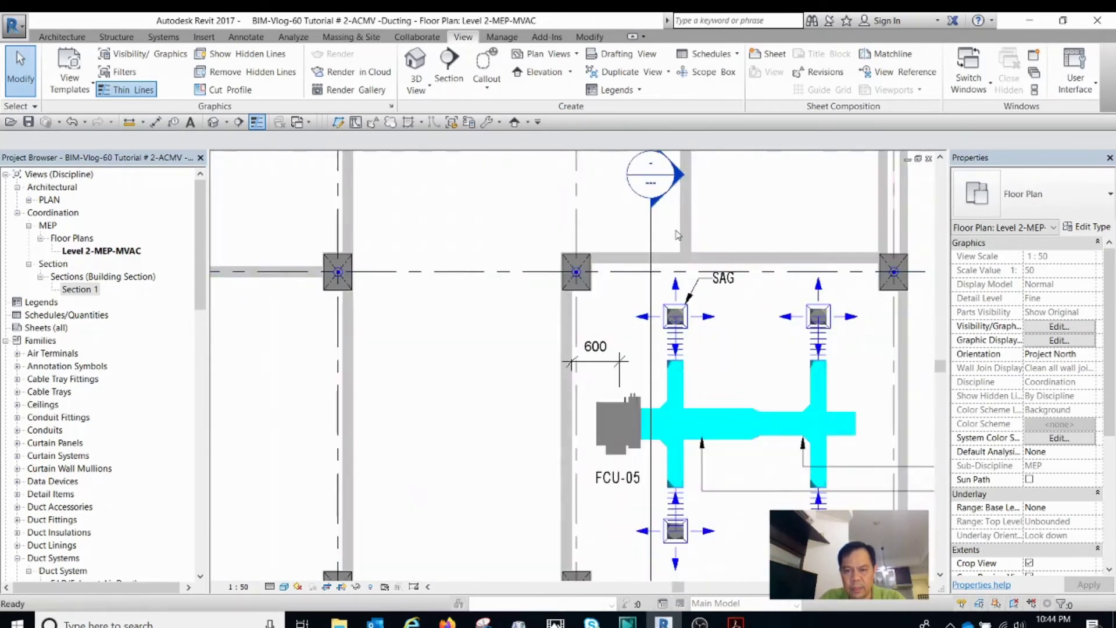
pyautogui.doubleClick(676, 181)
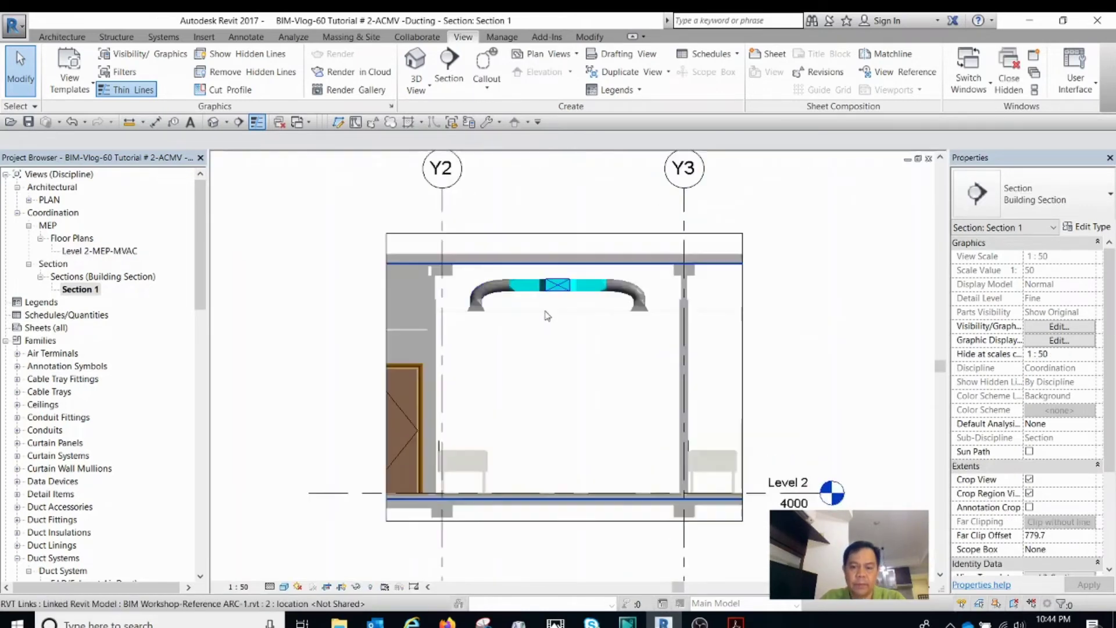
pyautogui.scroll(5, 466, 294)
pyautogui.click(433, 270)
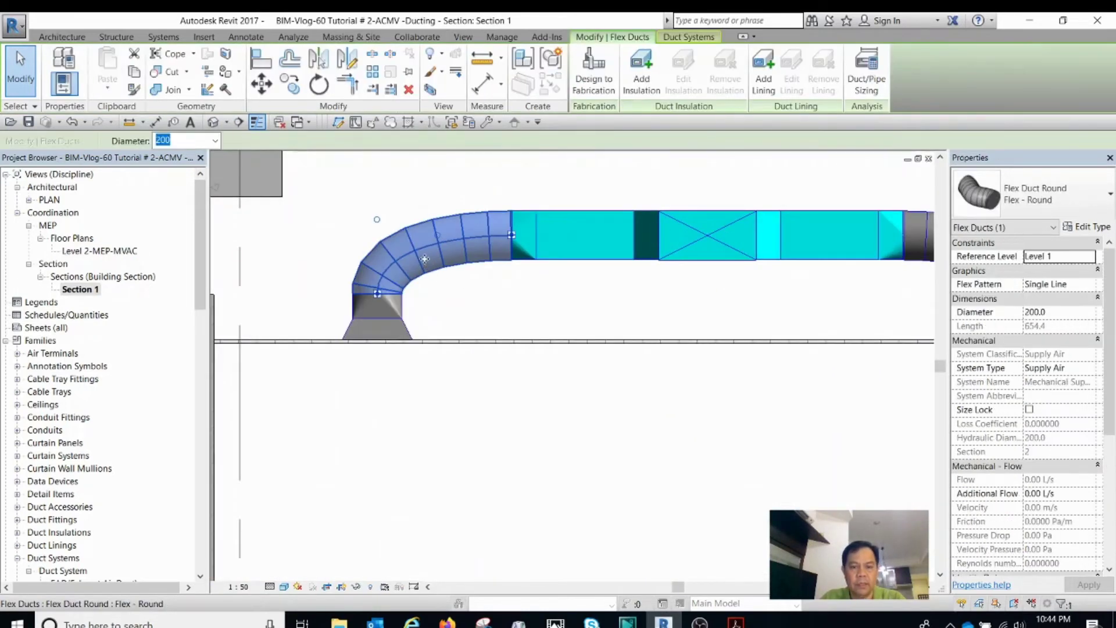
pyautogui.scroll(-2, 425, 260)
pyautogui.press('Escape')
pyautogui.click(689, 286)
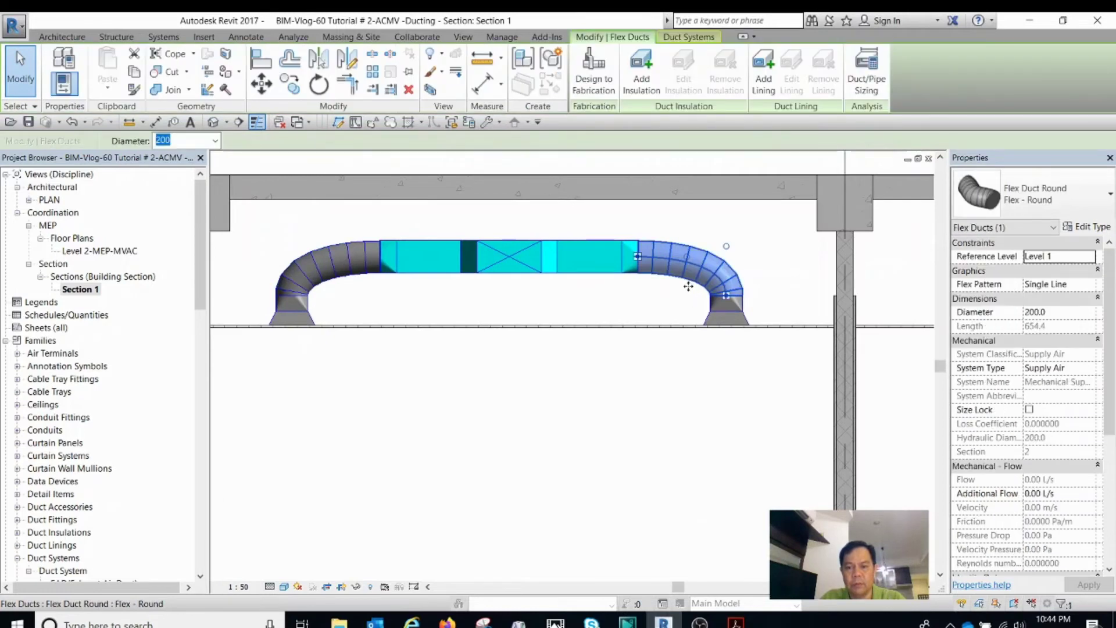
pyautogui.scroll(-2, 689, 286)
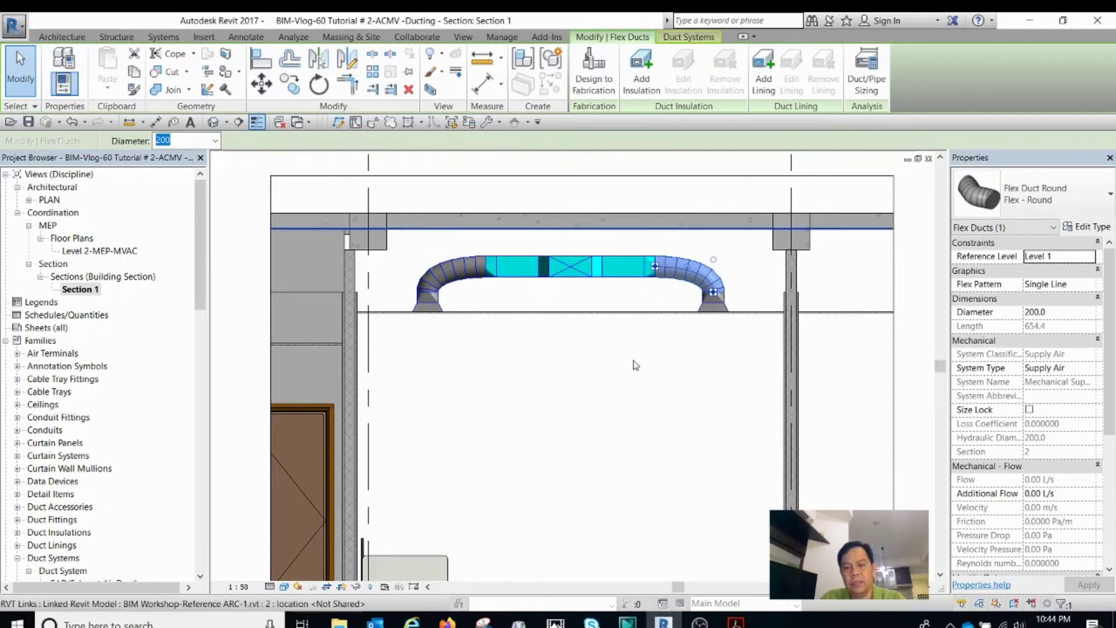
pyautogui.scroll(1, 511, 301)
pyautogui.scroll(3, 407, 314)
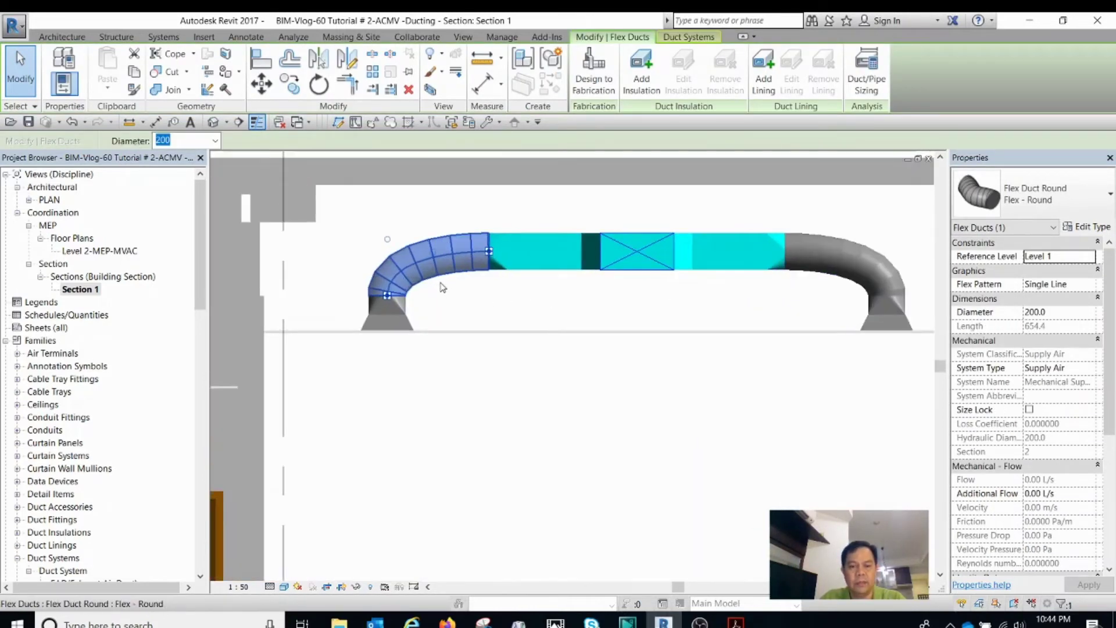
pyautogui.click(407, 322)
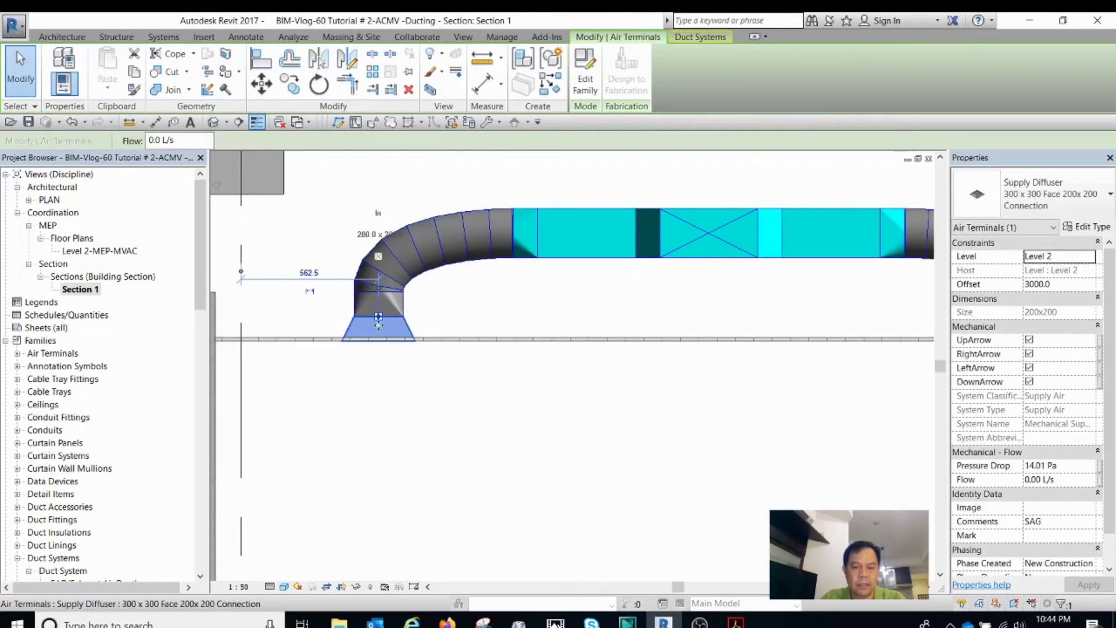
pyautogui.scroll(-2, 407, 322)
pyautogui.scroll(2, 783, 341)
pyautogui.scroll(-1, 784, 341)
pyautogui.press('Escape')
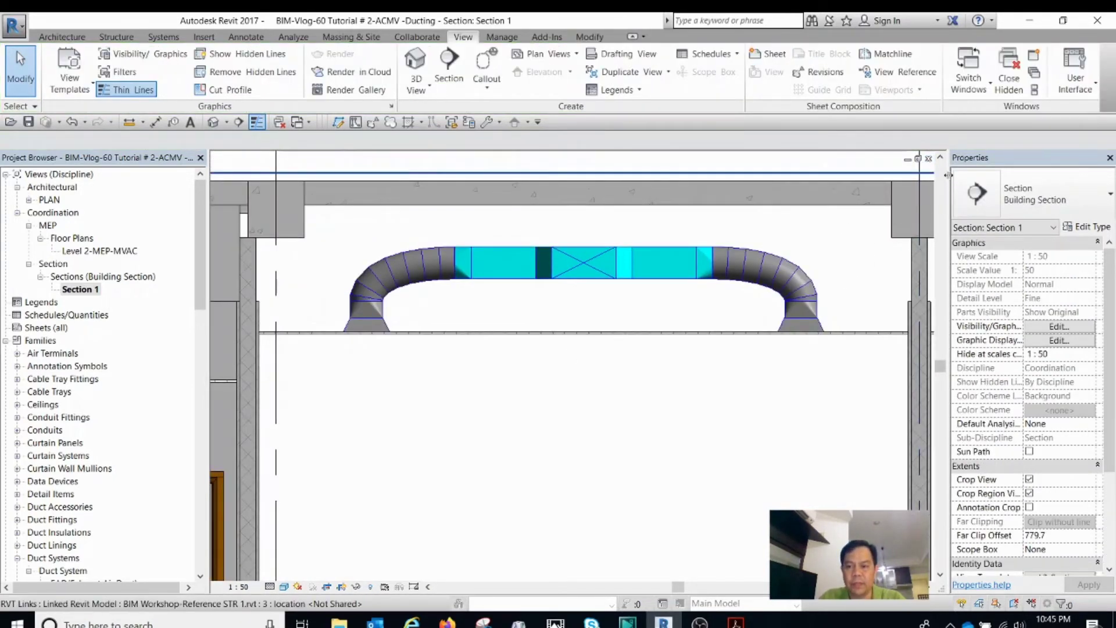
pyautogui.hotkey('ctrl', 'F4')
# Step: Draw a horizontal section line from left of the room to right of the FCU-05 ducts
pyautogui.scroll(3, 629, 396)
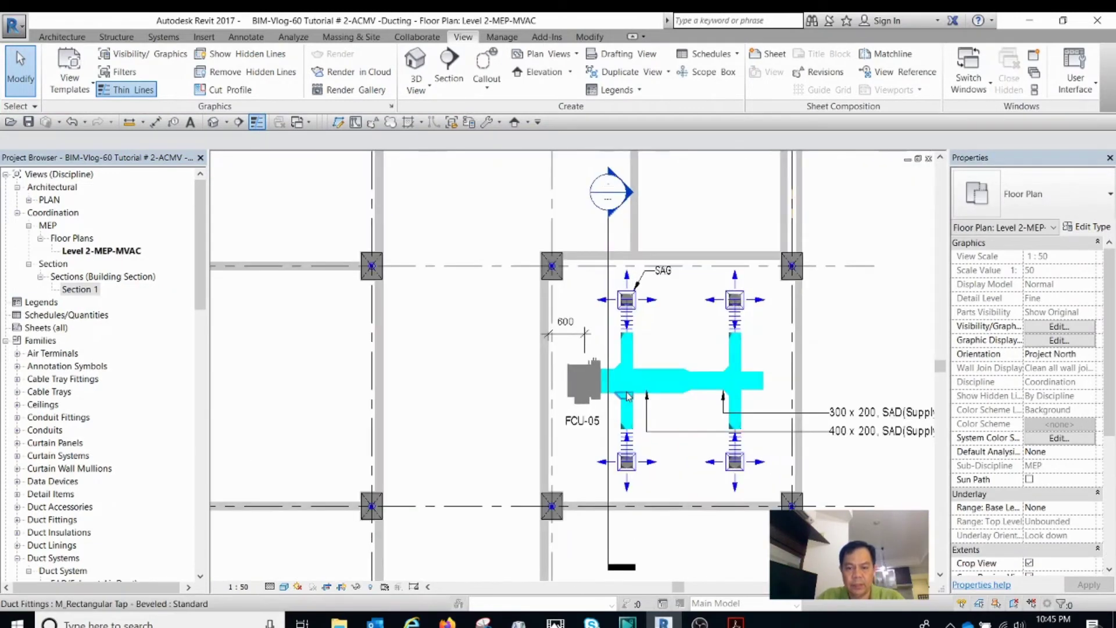
pyautogui.scroll(2, 635, 381)
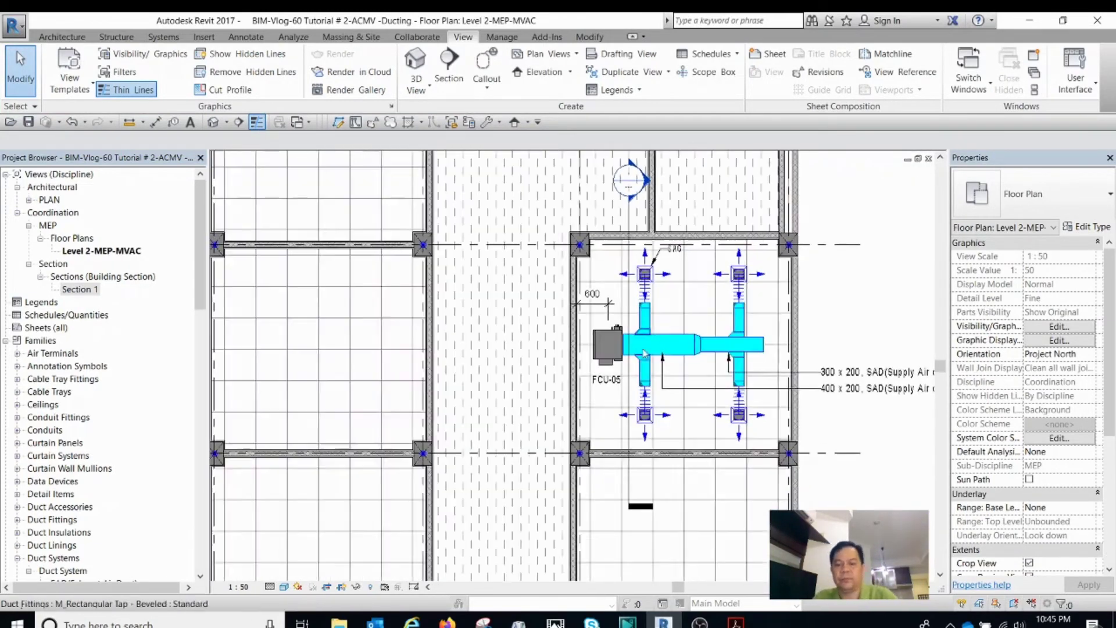
pyautogui.scroll(-1, 626, 357)
pyautogui.scroll(-1, 626, 355)
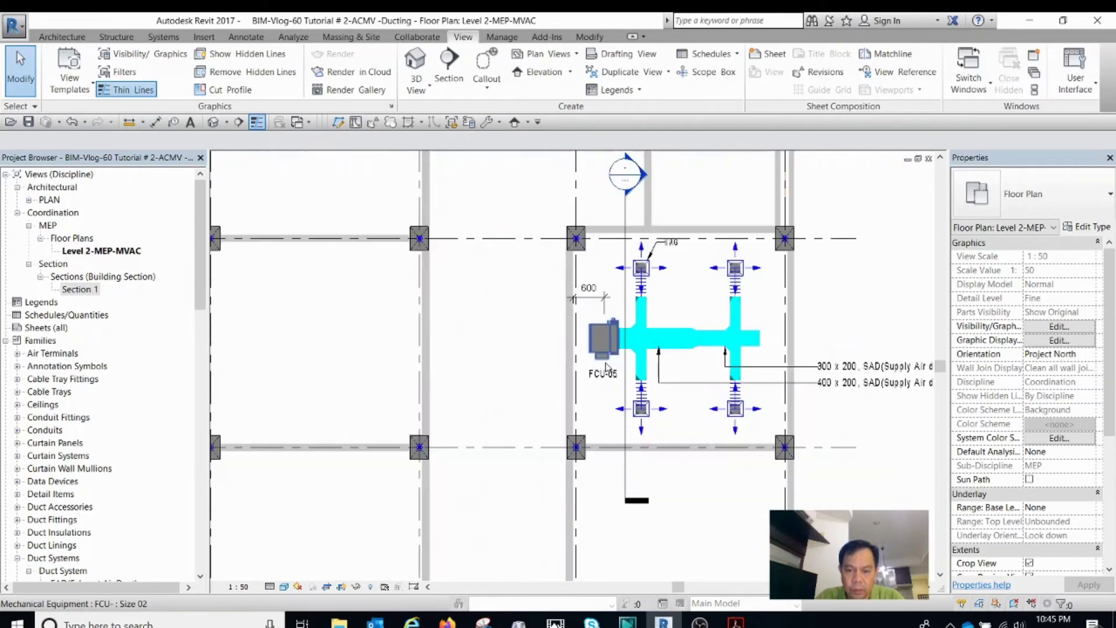
pyautogui.click(626, 244)
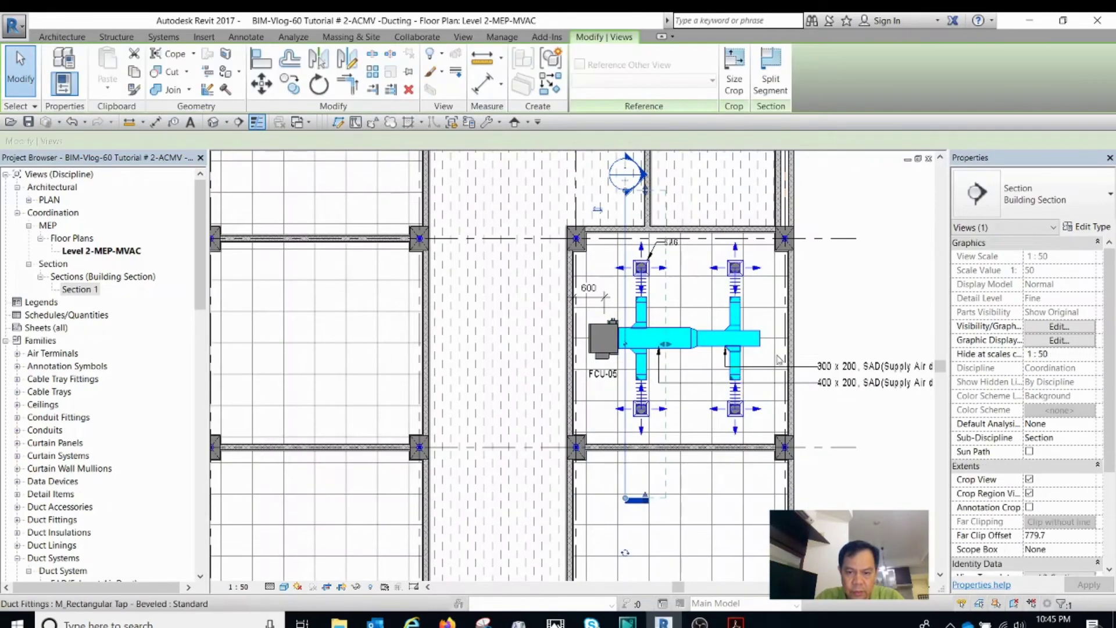
pyautogui.press('Escape')
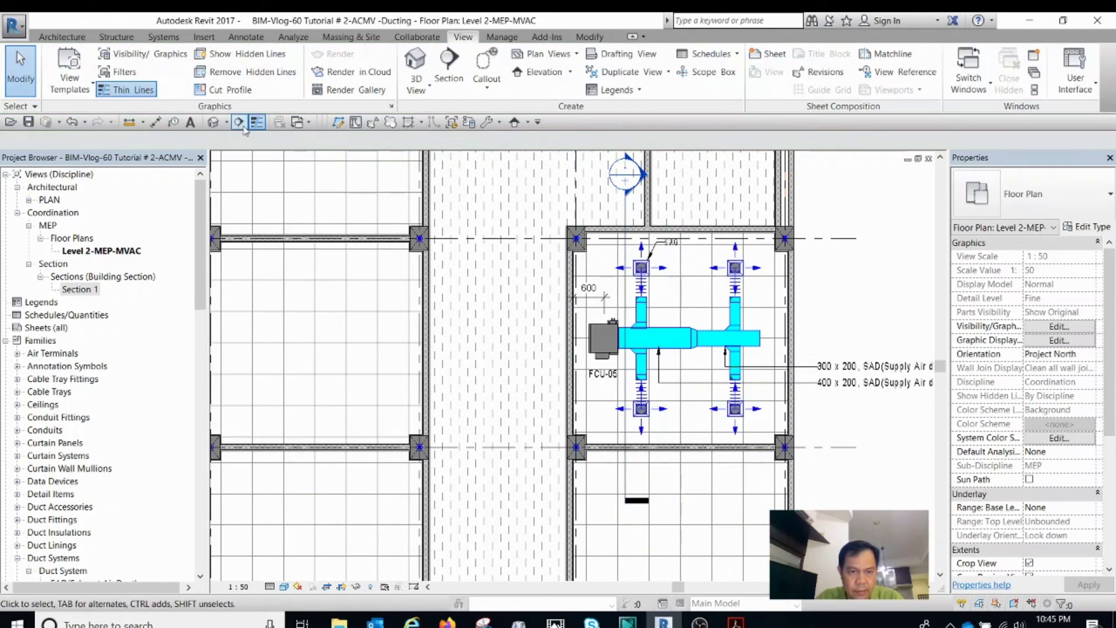
pyautogui.click(239, 122)
pyautogui.click(498, 371)
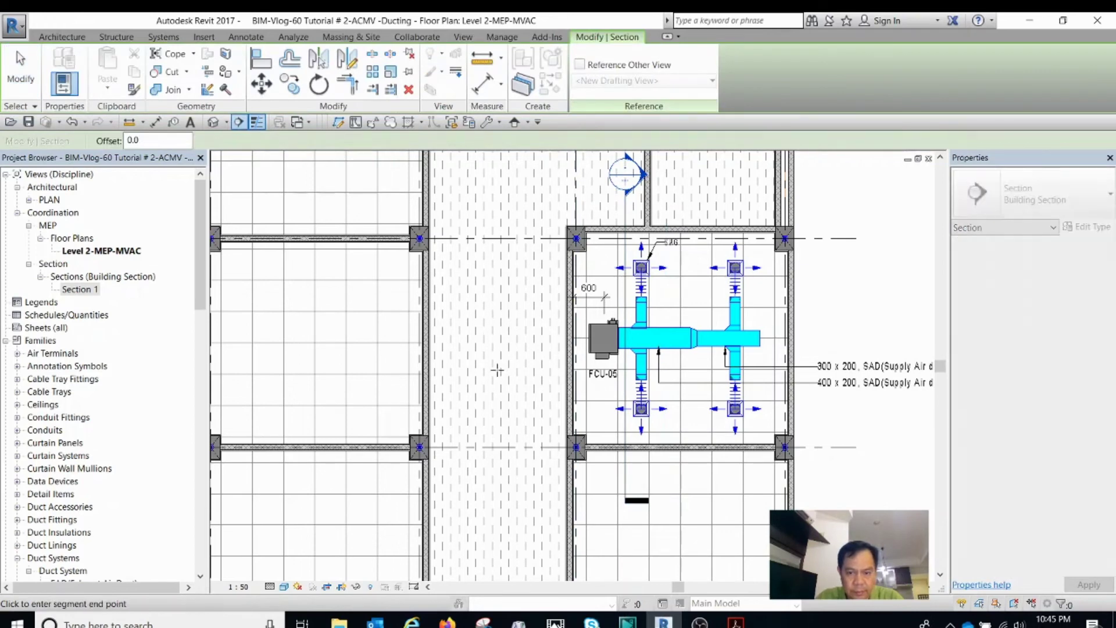
pyautogui.click(845, 368)
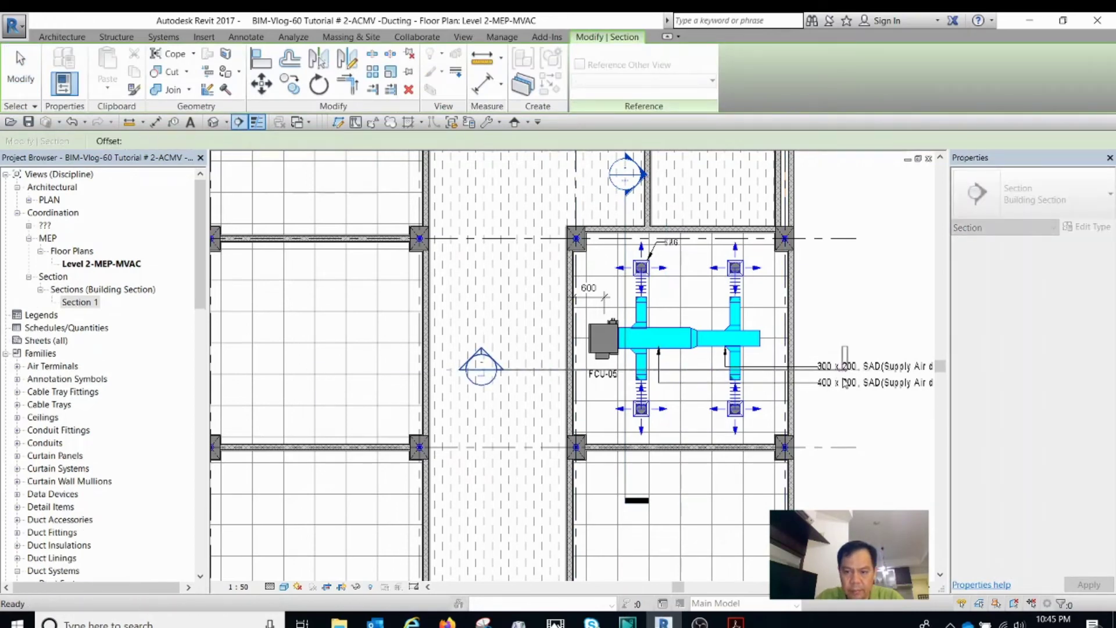
# Step: Shorten the new section's view depth by dragging its extent
pyautogui.moveTo(672, 204); pyautogui.dragTo(675, 235)
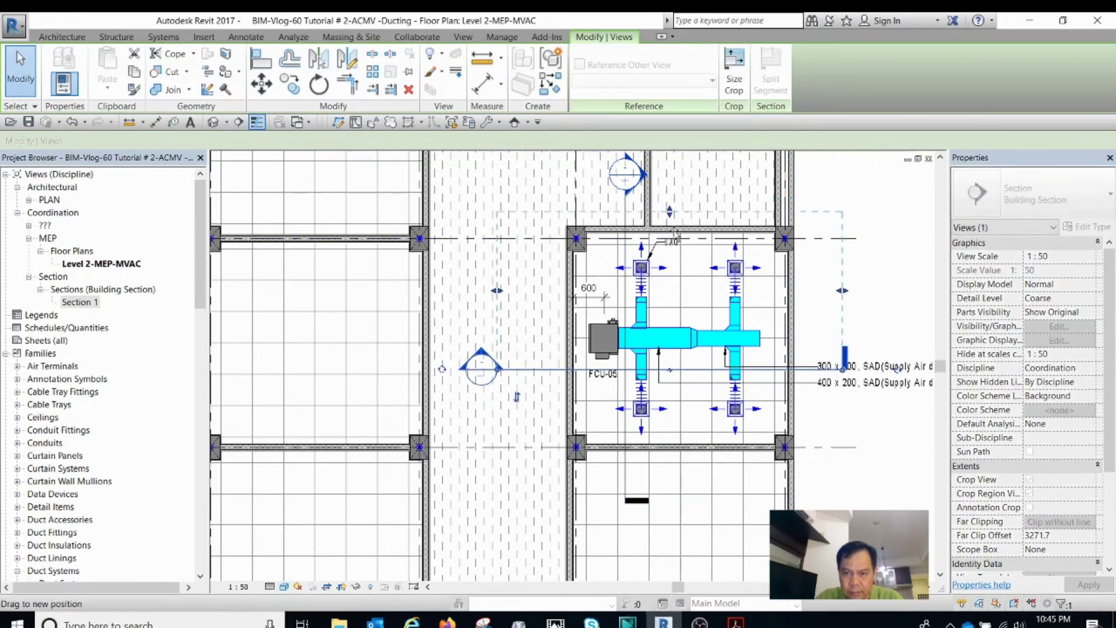
pyautogui.moveTo(675, 317); pyautogui.dragTo(675, 314)
pyautogui.press('Escape')
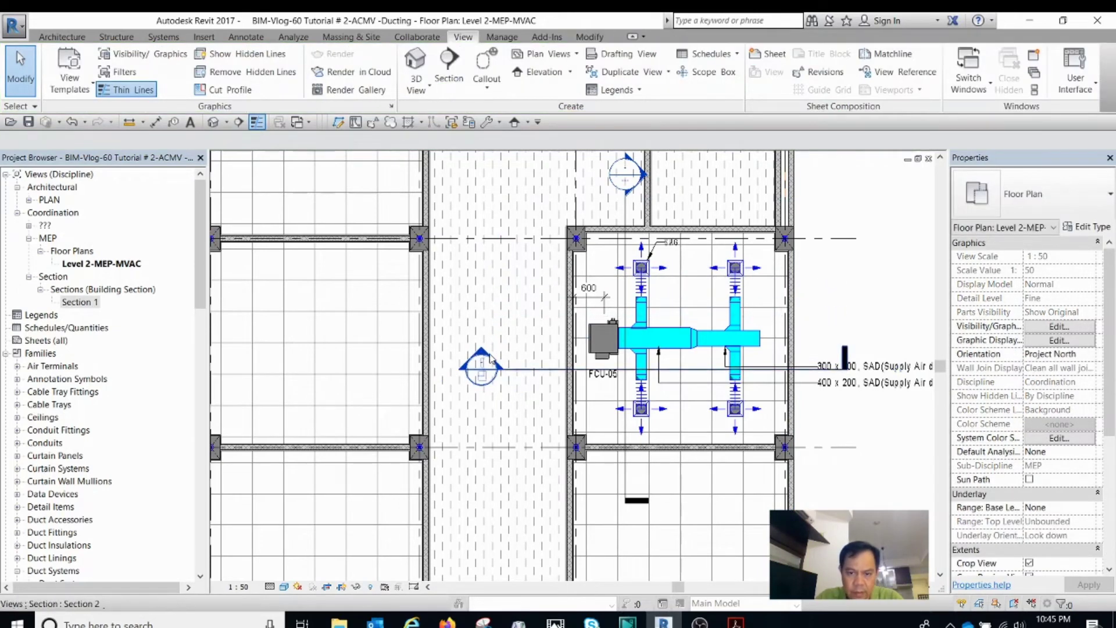
# Step: Open Section 2, extend its crop region down to Level 2, and tile windows with WT
pyautogui.doubleClick(490, 359)
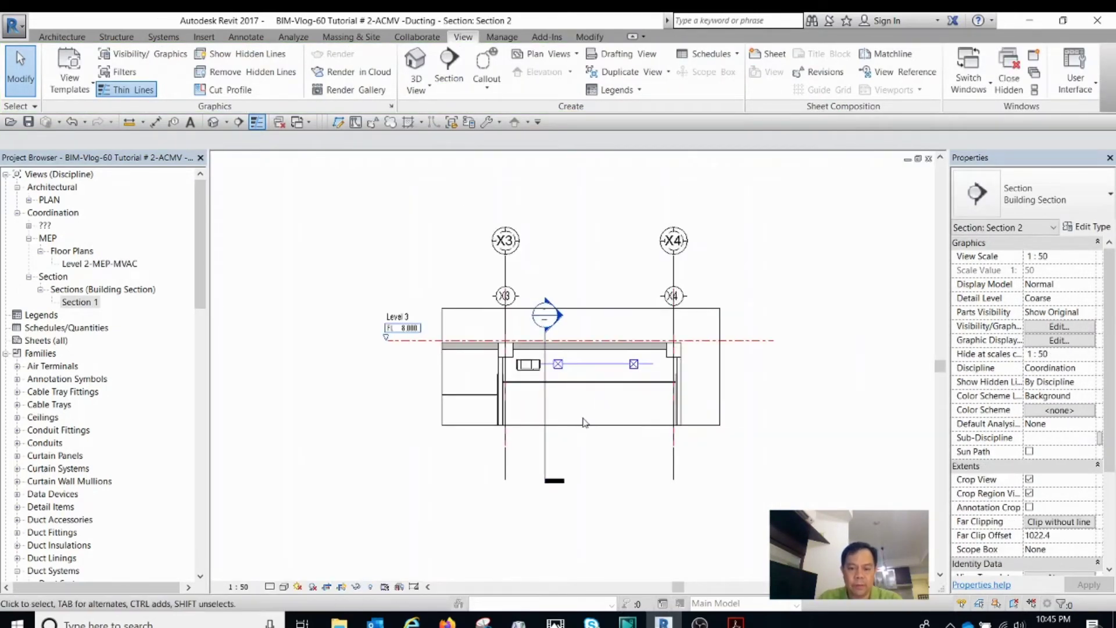
pyautogui.scroll(-2, 638, 366)
pyautogui.moveTo(638, 366); pyautogui.dragTo(643, 356, button='middle')
pyautogui.click(640, 354)
pyautogui.moveTo(639, 351); pyautogui.dragTo(640, 492)
pyautogui.scroll(-1, 669, 364)
pyautogui.press('Escape')
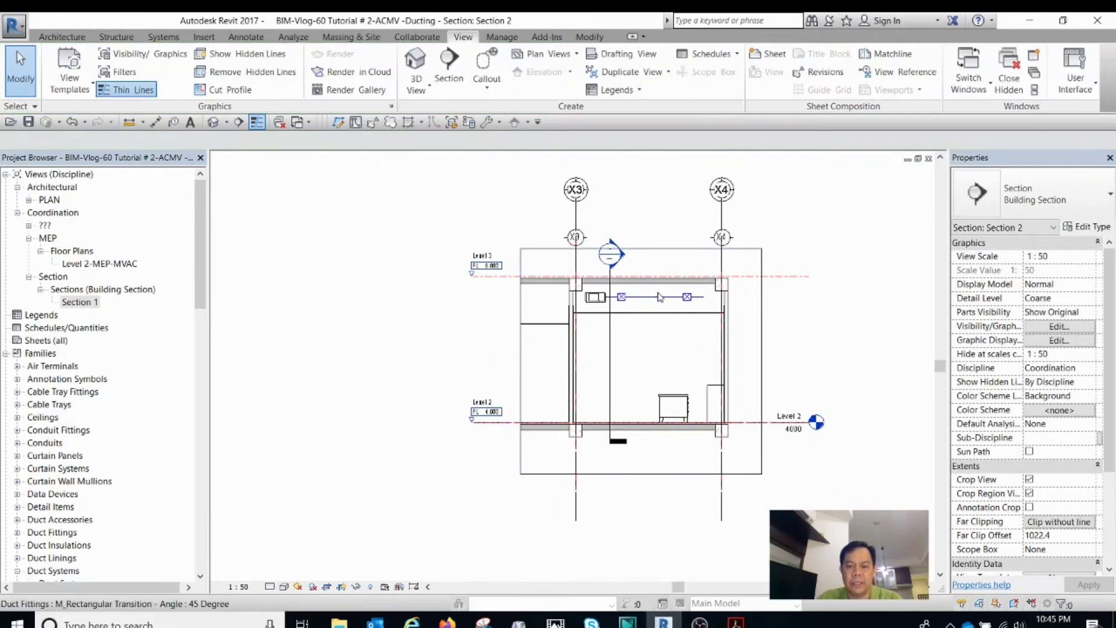
pyautogui.scroll(1, 671, 364)
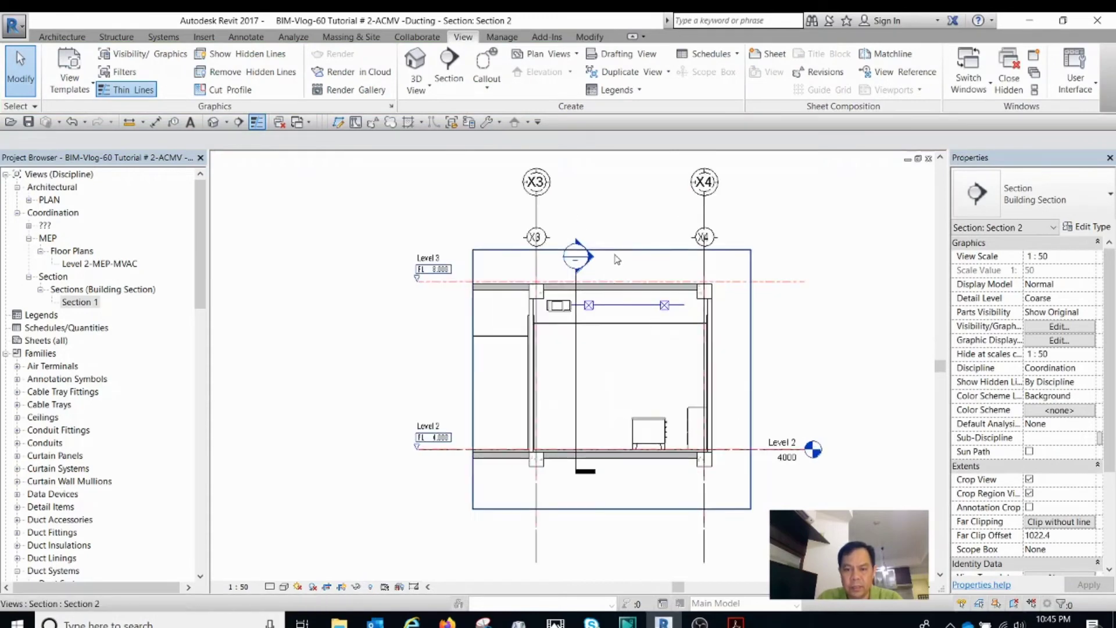
pyautogui.press('w')
pyautogui.press('t')
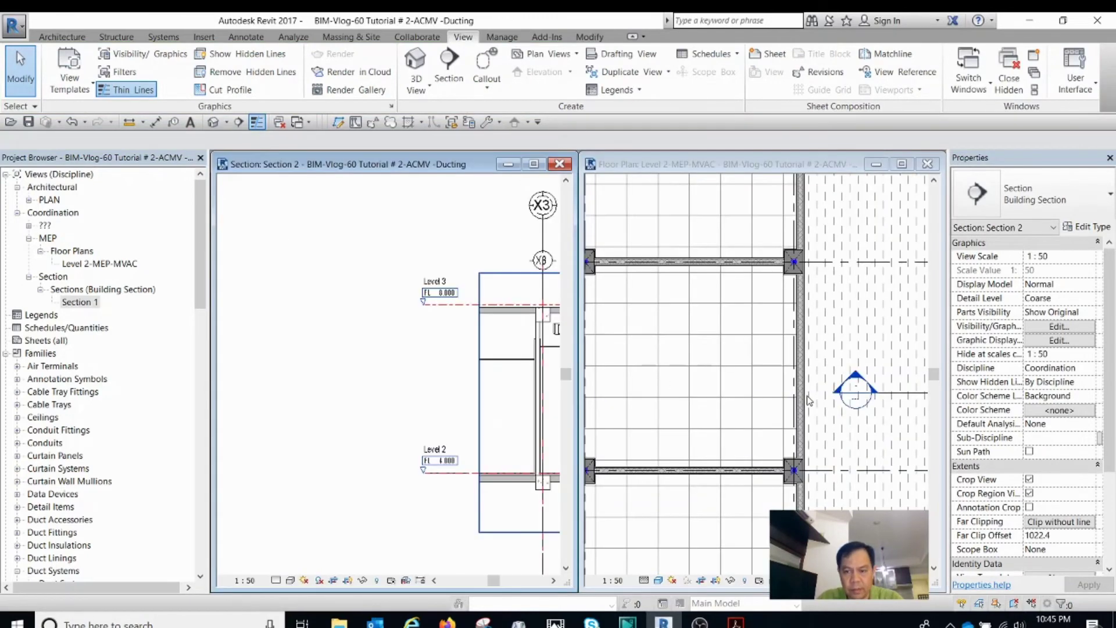
pyautogui.scroll(-3, 693, 337)
pyautogui.scroll(4, 749, 352)
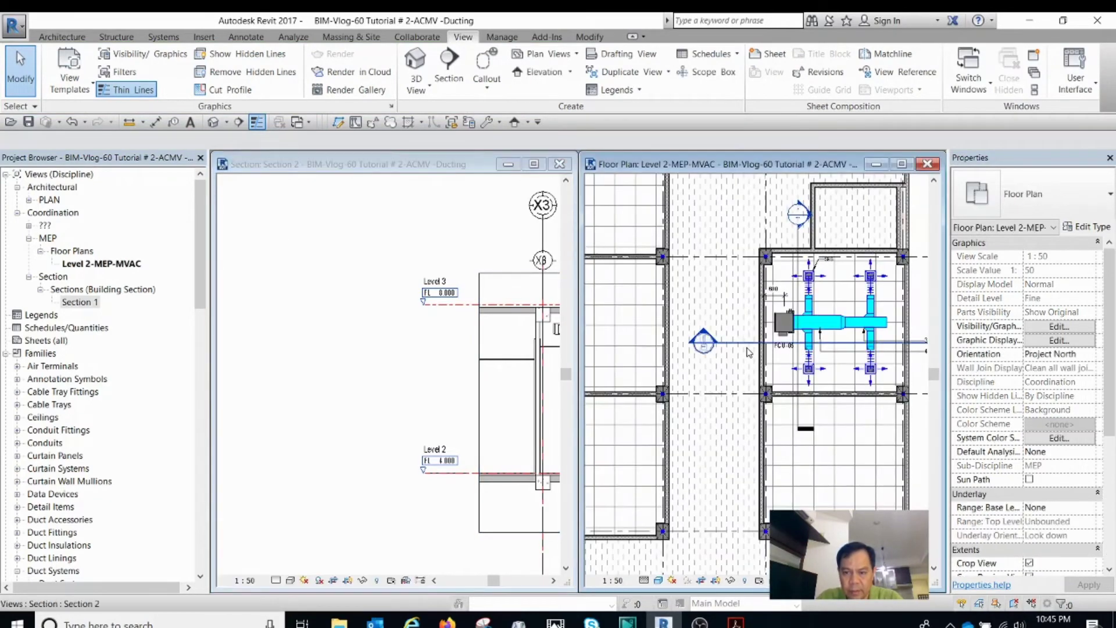
pyautogui.scroll(2, 749, 352)
pyautogui.click(748, 344)
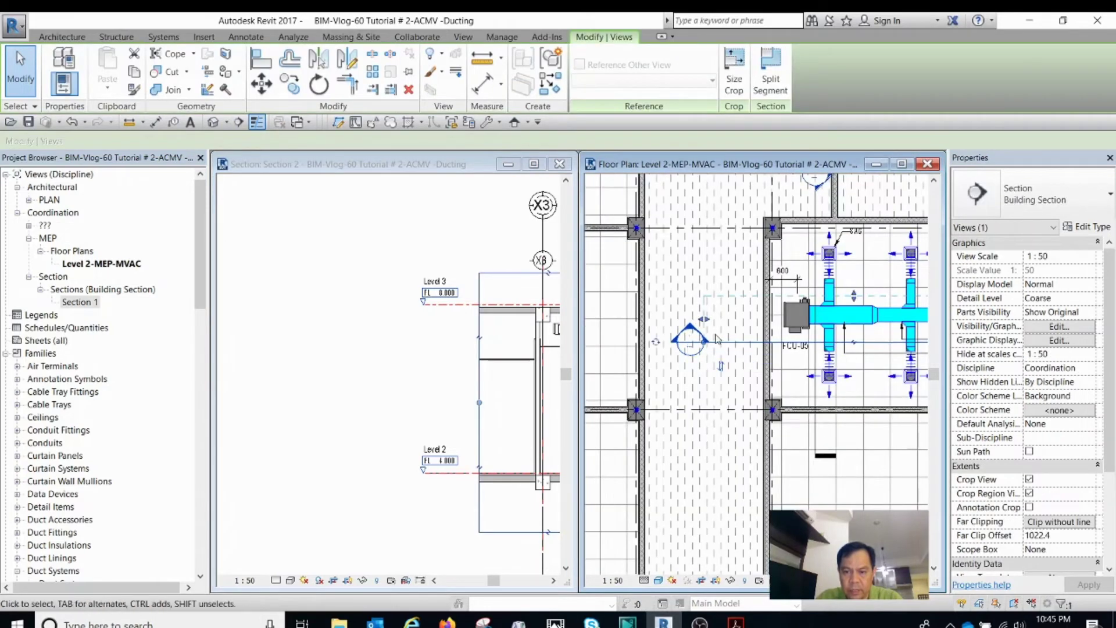
pyautogui.scroll(-3, 773, 341)
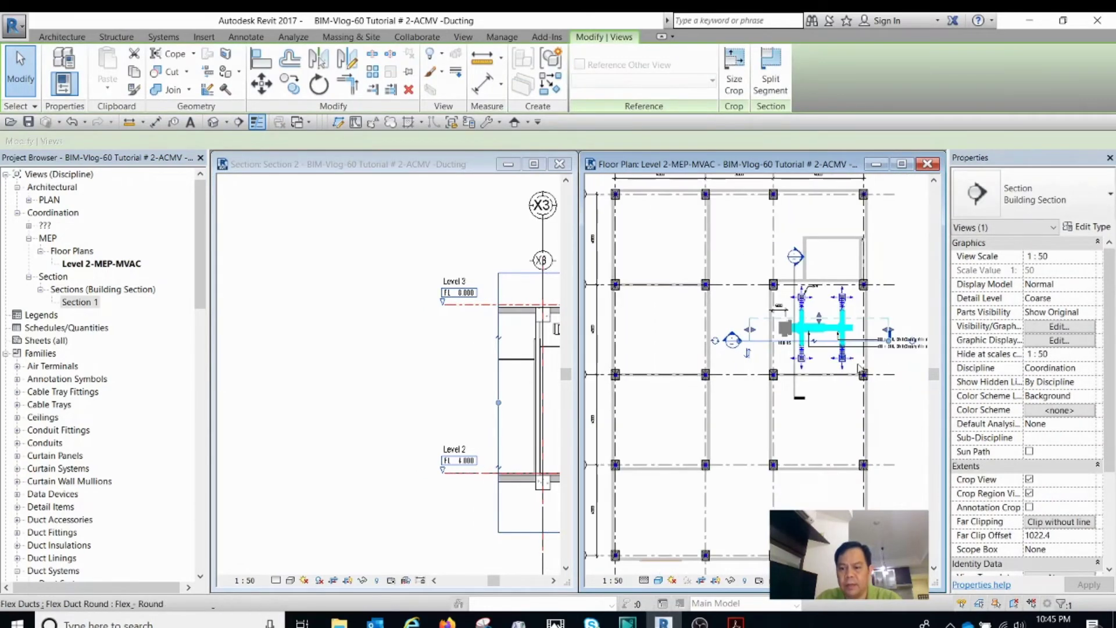
pyautogui.scroll(-1, 1087, 521)
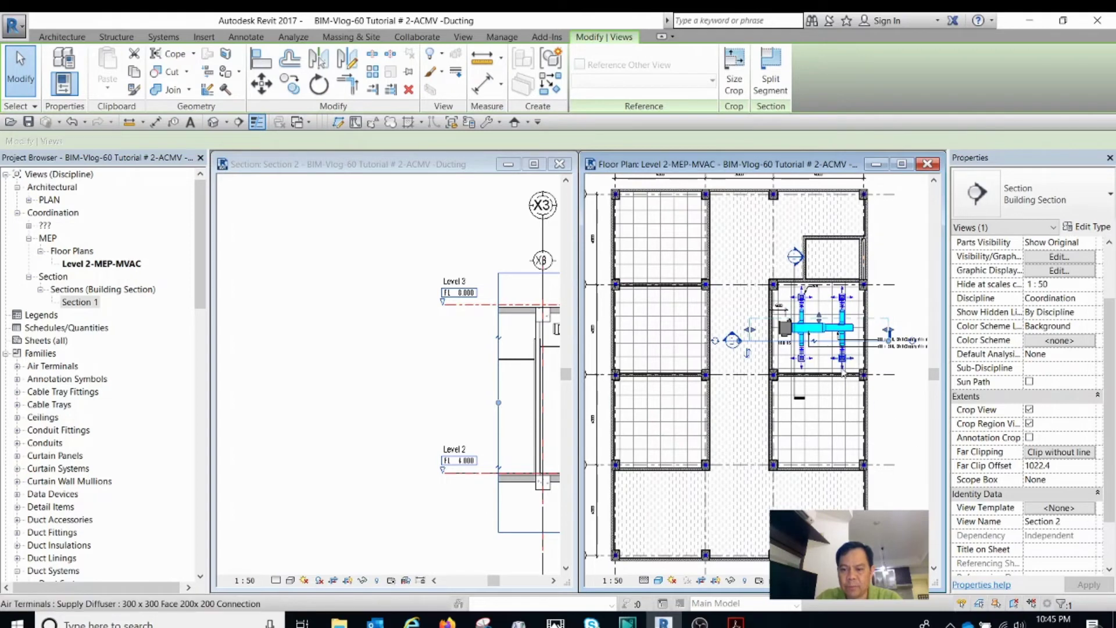
pyautogui.scroll(3, 806, 347)
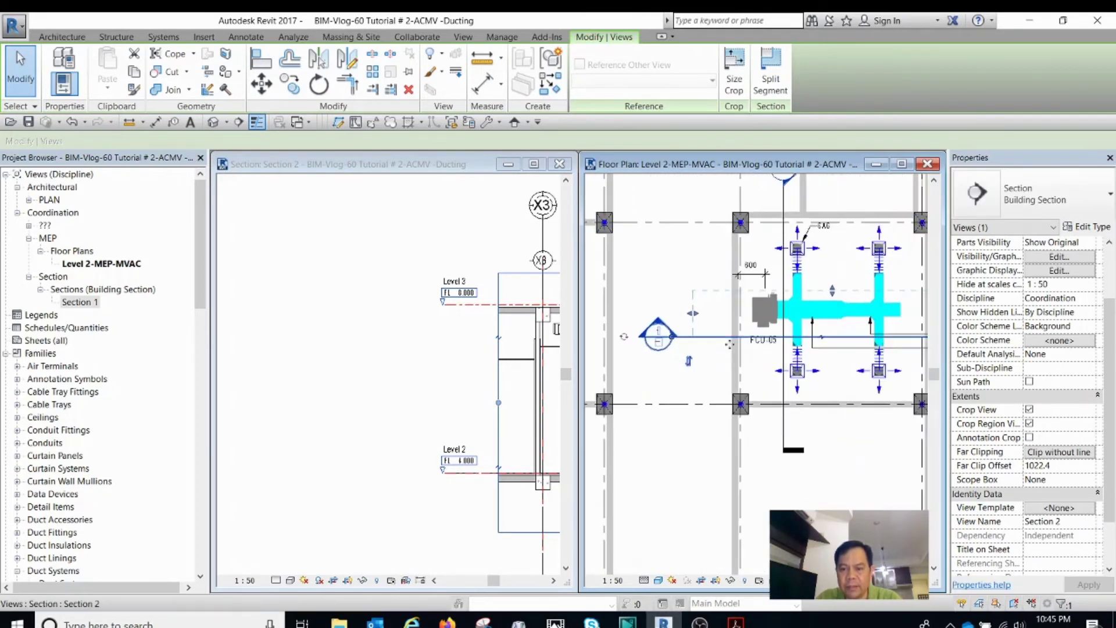
pyautogui.press('Escape')
pyautogui.scroll(2, 702, 343)
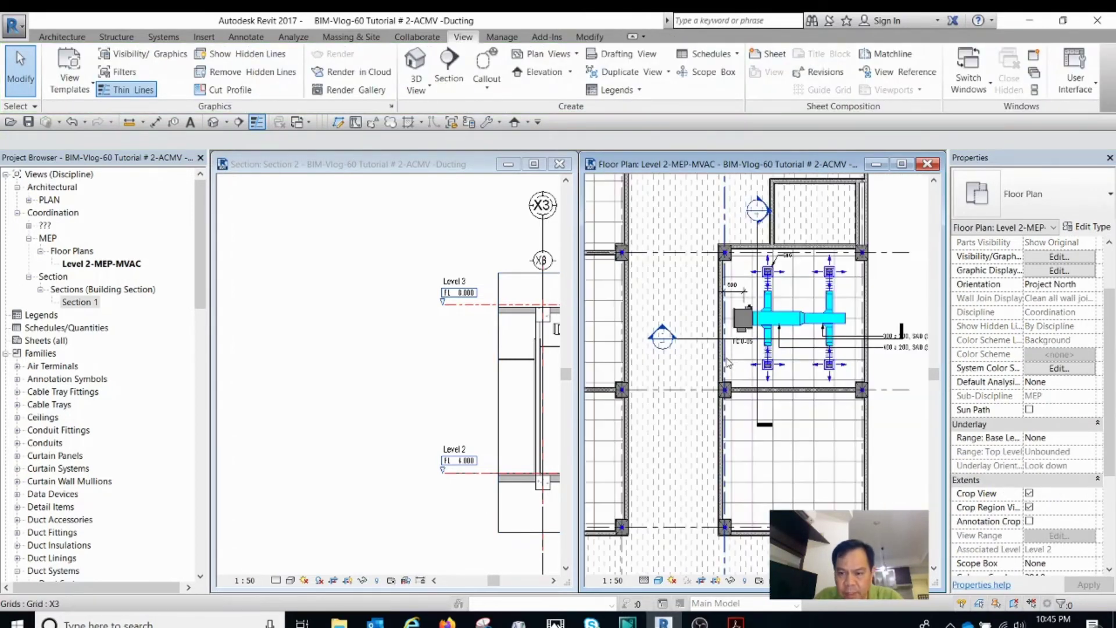
pyautogui.click(705, 340)
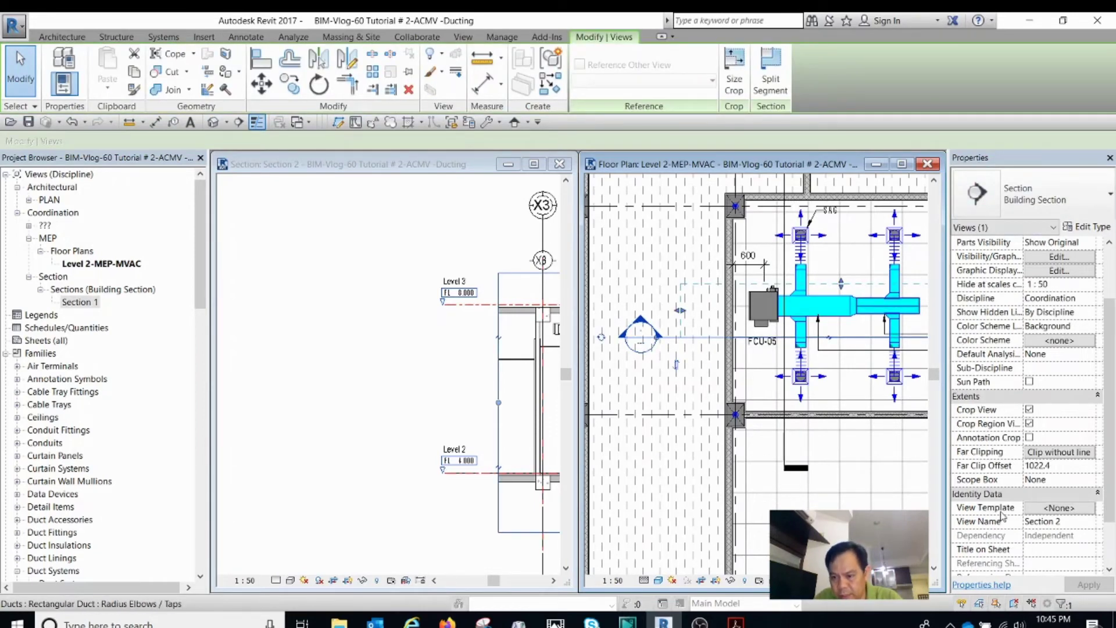
# Step: Assign the L2-Section view template to Section 2 and bring its window to the front
pyautogui.click(1080, 509)
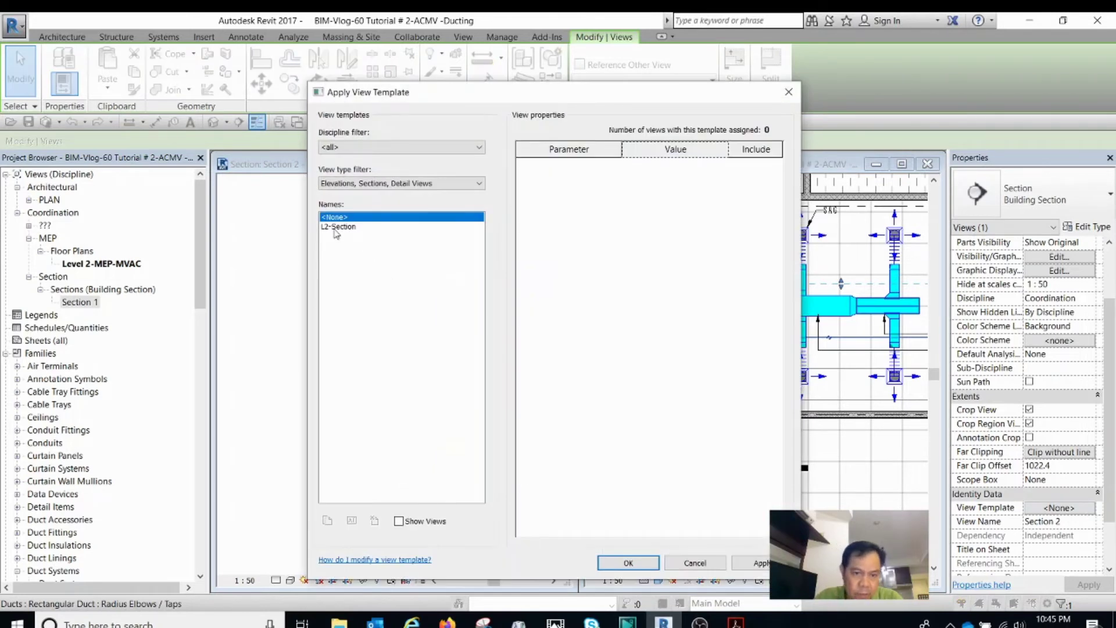
pyautogui.click(337, 227)
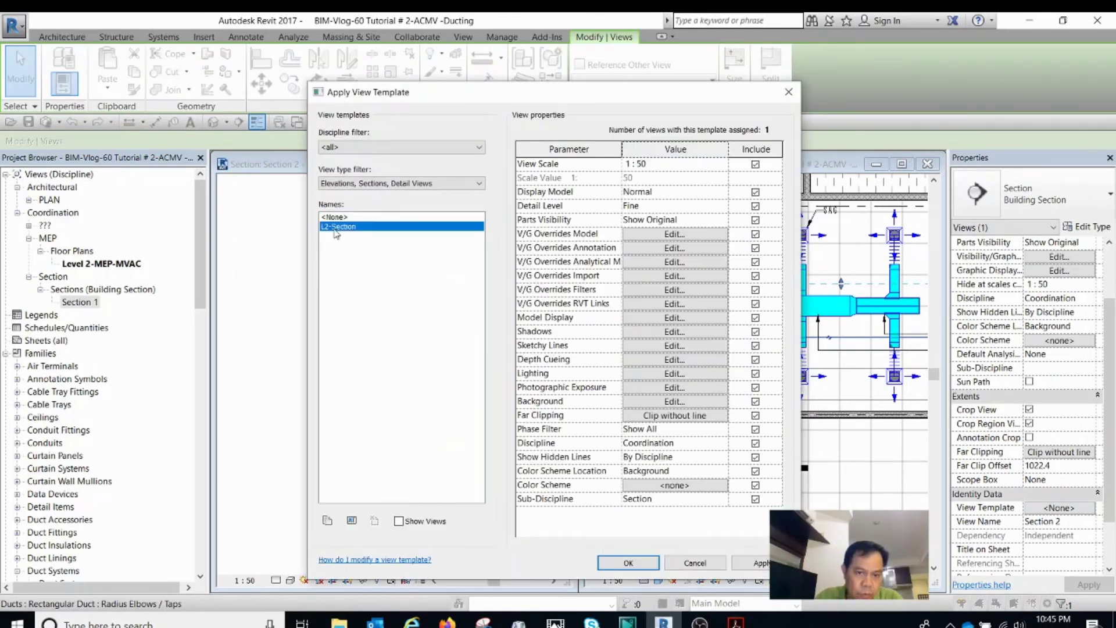
pyautogui.click(759, 563)
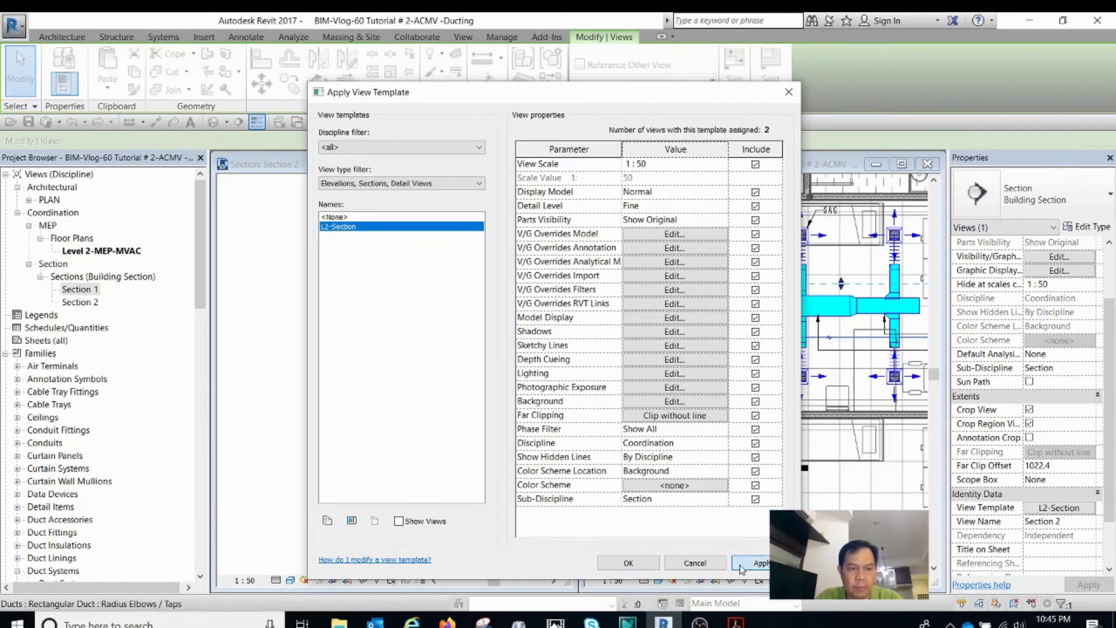
pyautogui.click(629, 564)
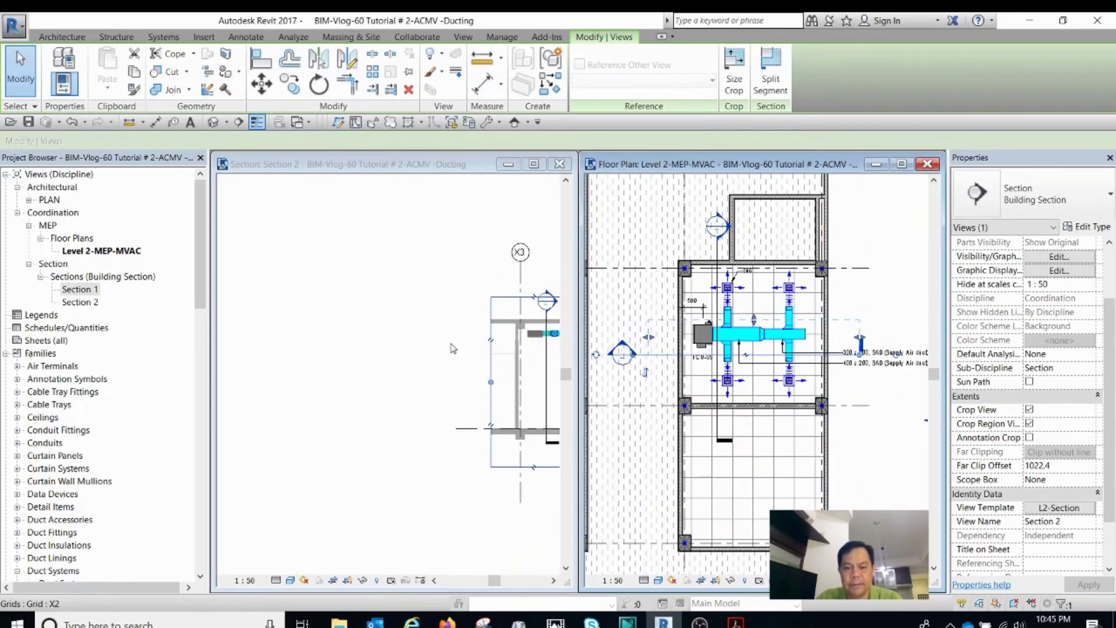
pyautogui.click(534, 164)
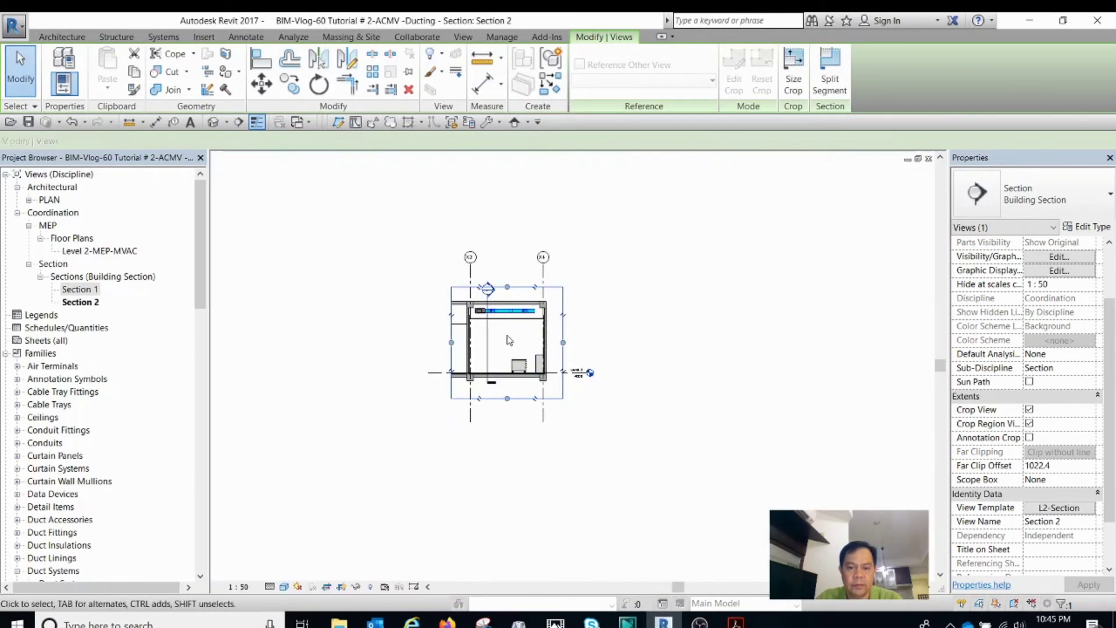
# Step: Zoom and pan Section 2 in close on the FCU and its cyan supply duct
pyautogui.scroll(2, 480, 396)
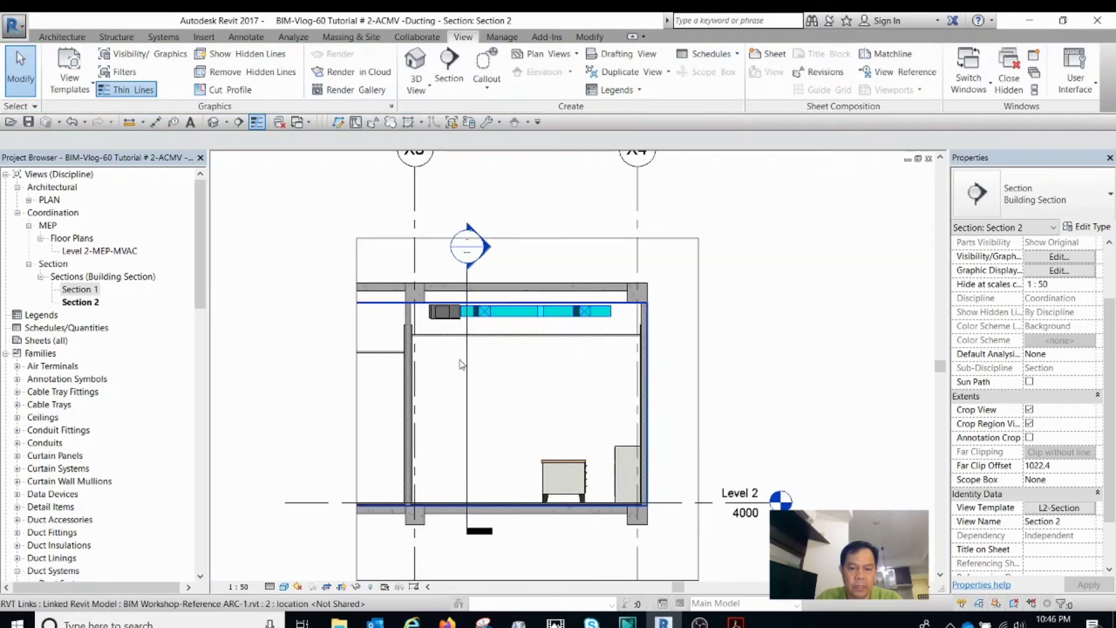
pyautogui.click(477, 360)
pyautogui.scroll(5, 477, 360)
pyautogui.press('Escape')
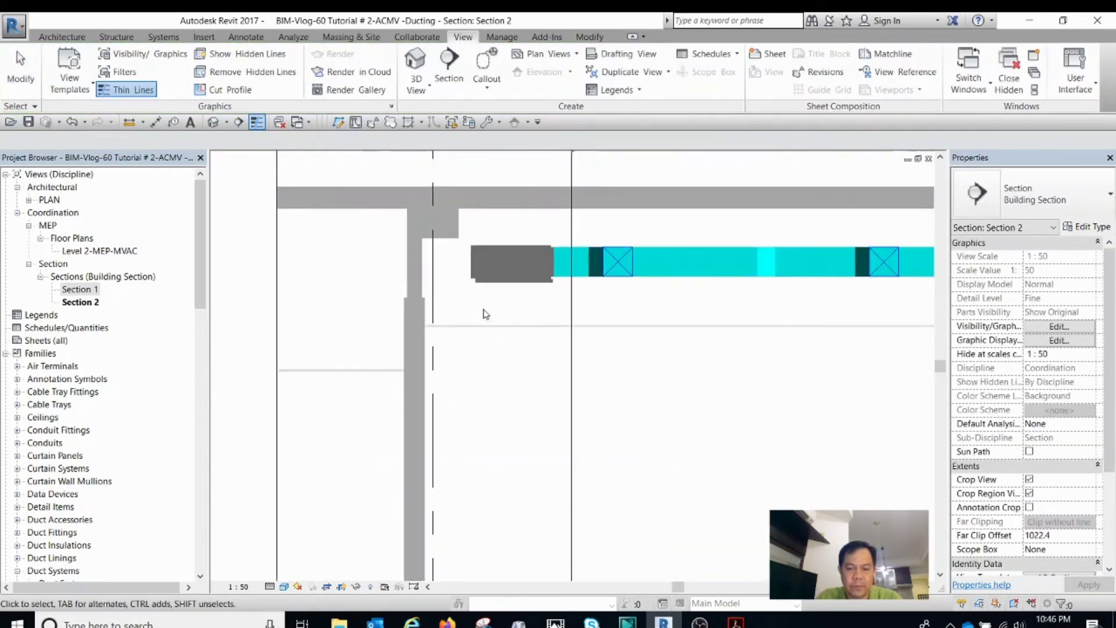
pyautogui.scroll(-3, 518, 317)
pyautogui.scroll(2, 539, 336)
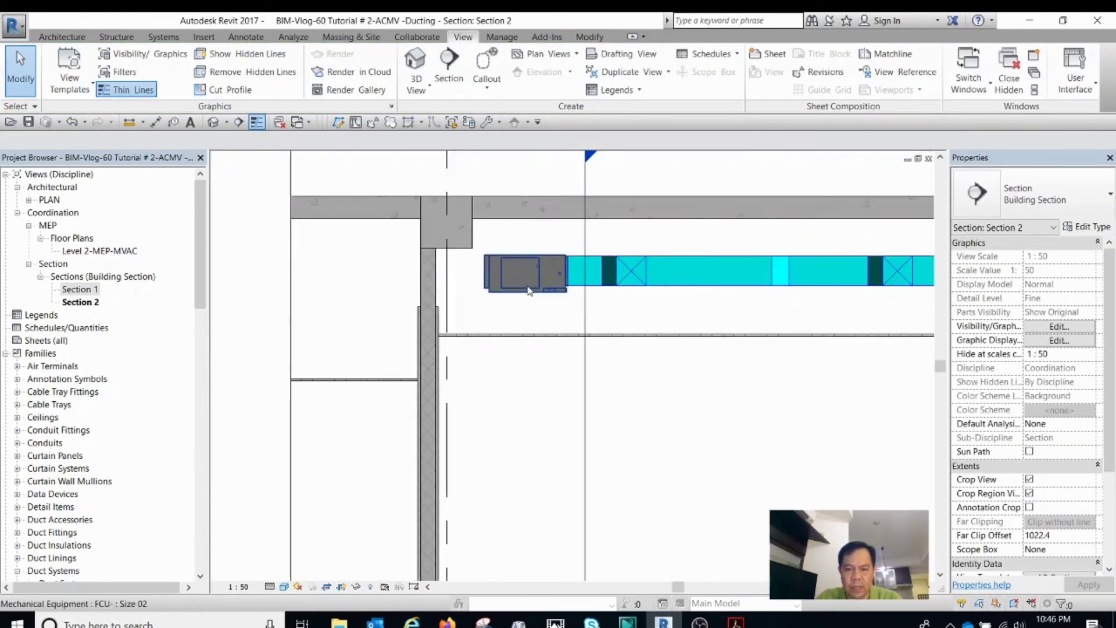
pyautogui.moveTo(534, 304); pyautogui.dragTo(570, 309, button='middle')
pyautogui.scroll(3, 568, 308)
# Step: Place an aligned dimension of 300 from the FCU bottom to the line below
pyautogui.press('d')
pyautogui.press('i')
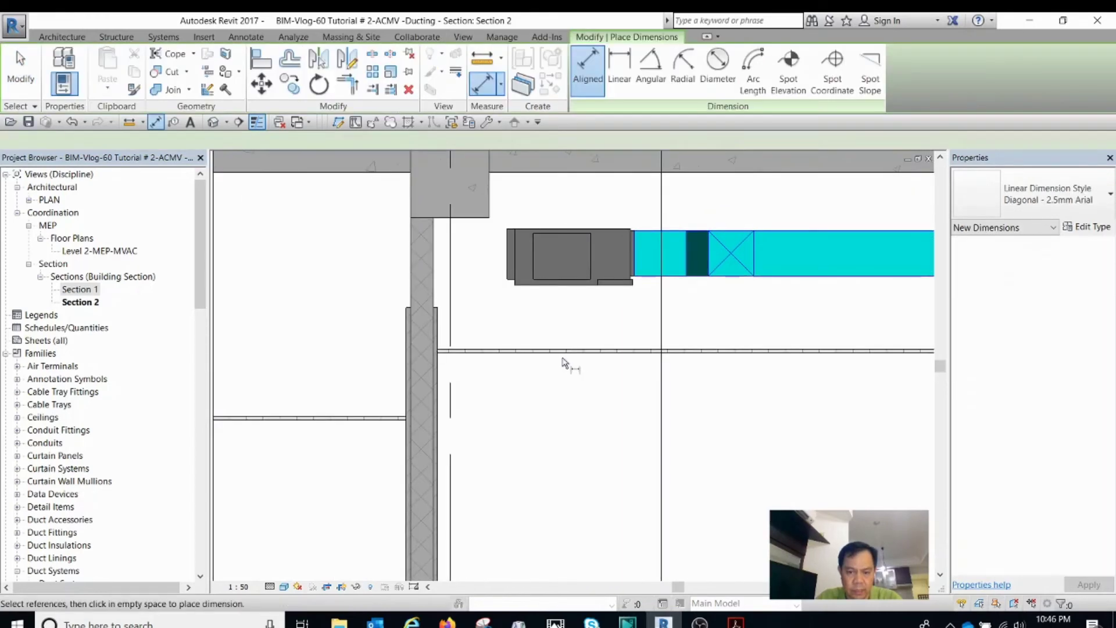
pyautogui.press('Escape')
pyautogui.click(556, 286)
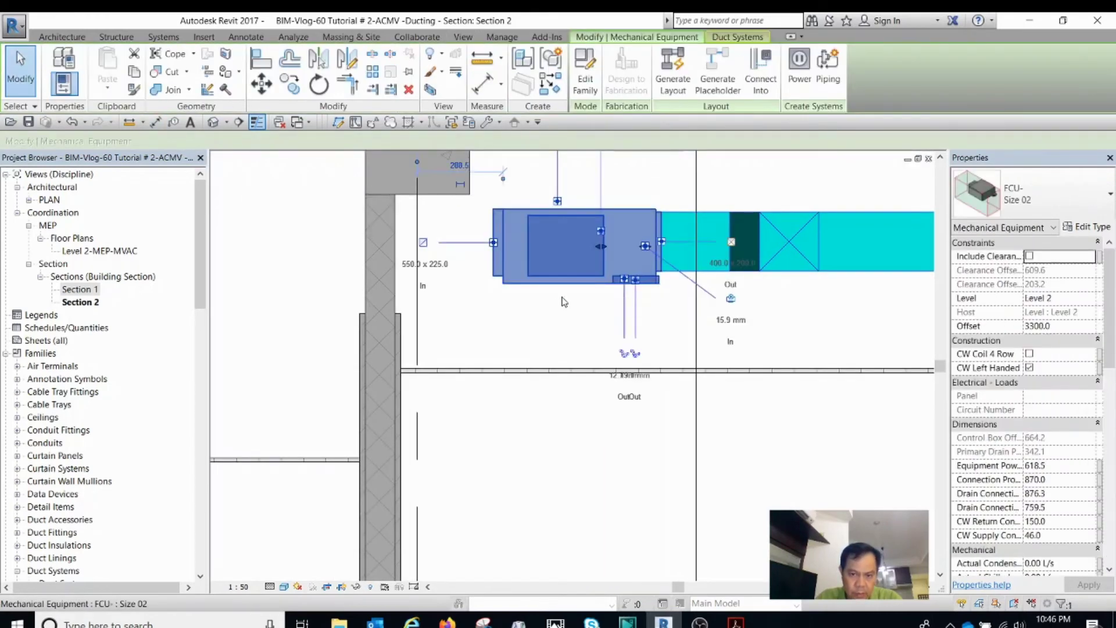
pyautogui.press('Escape')
pyautogui.press('d')
pyautogui.press('i')
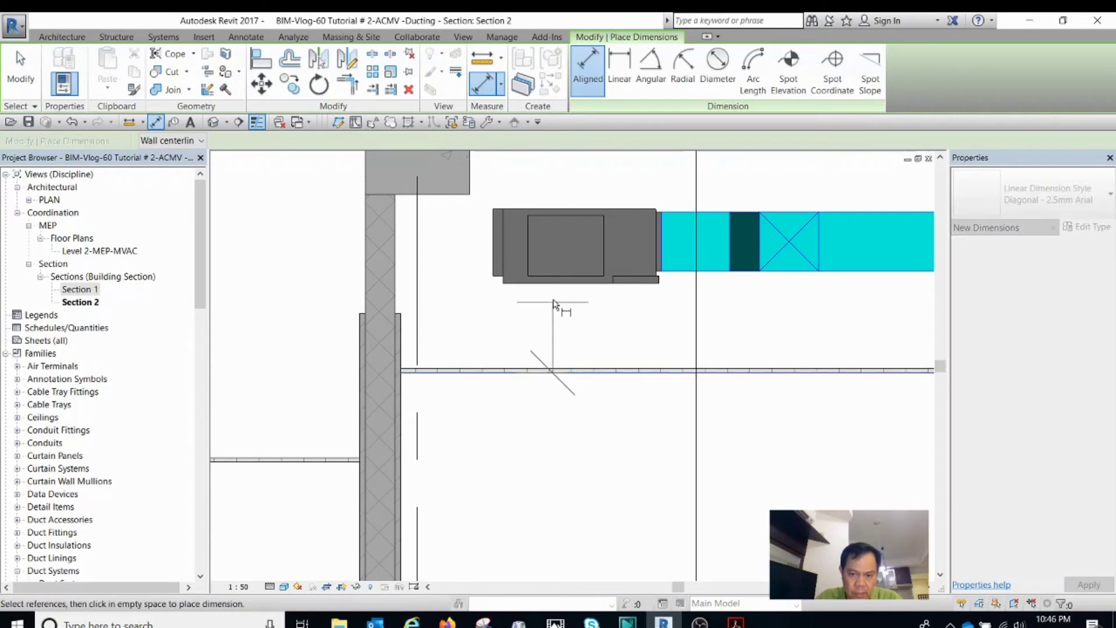
pyautogui.click(550, 285)
pyautogui.click(317, 320)
pyautogui.scroll(-2, 433, 302)
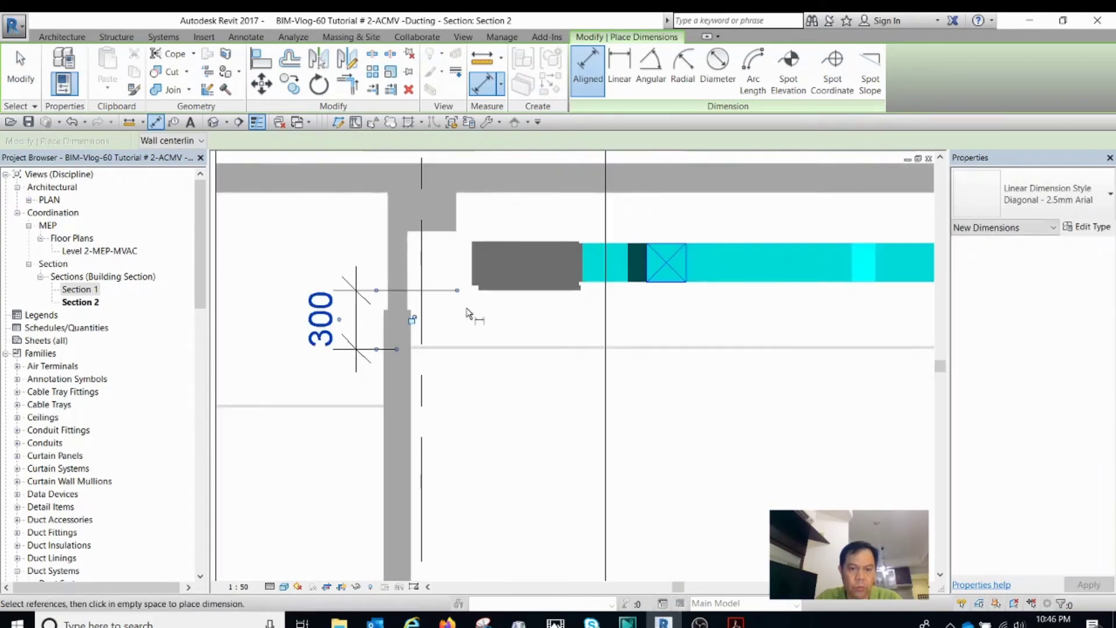
pyautogui.scroll(1, 477, 314)
pyautogui.scroll(-2, 519, 335)
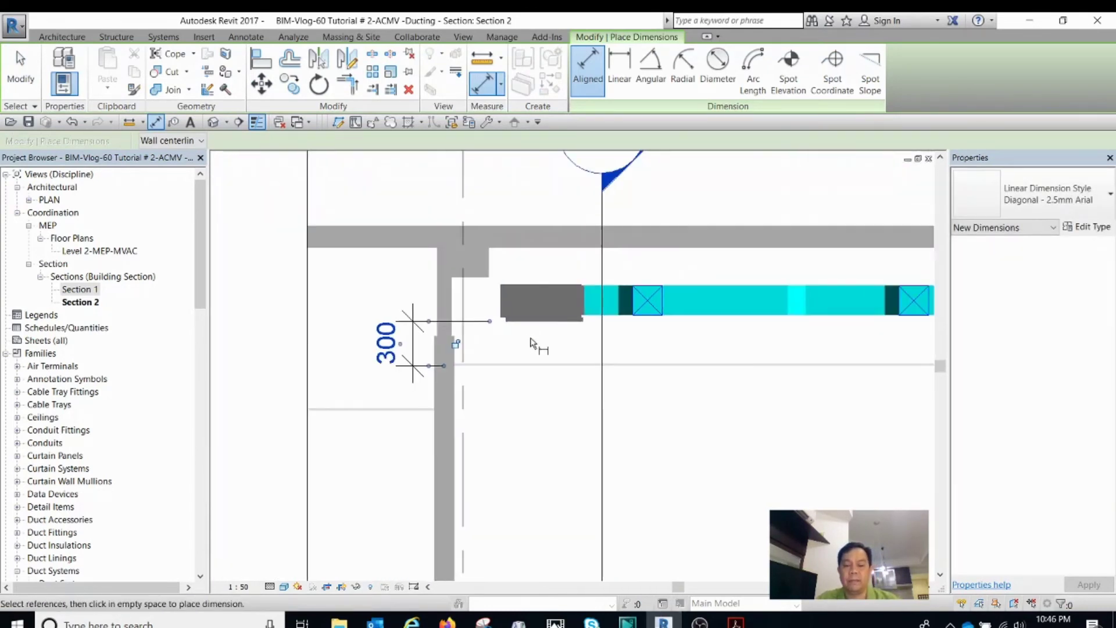
pyautogui.scroll(2, 583, 387)
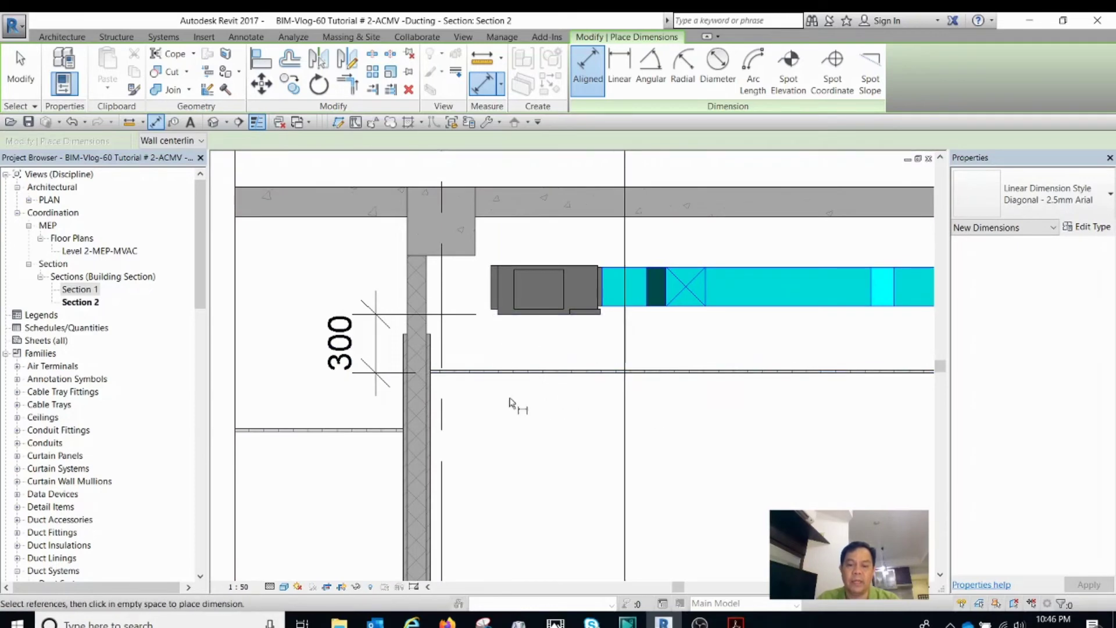
pyautogui.scroll(-1, 519, 370)
pyautogui.press('Escape')
# Step: Move the FCU by changing its temporary gap dimension from 300 to 100
pyautogui.click(521, 328)
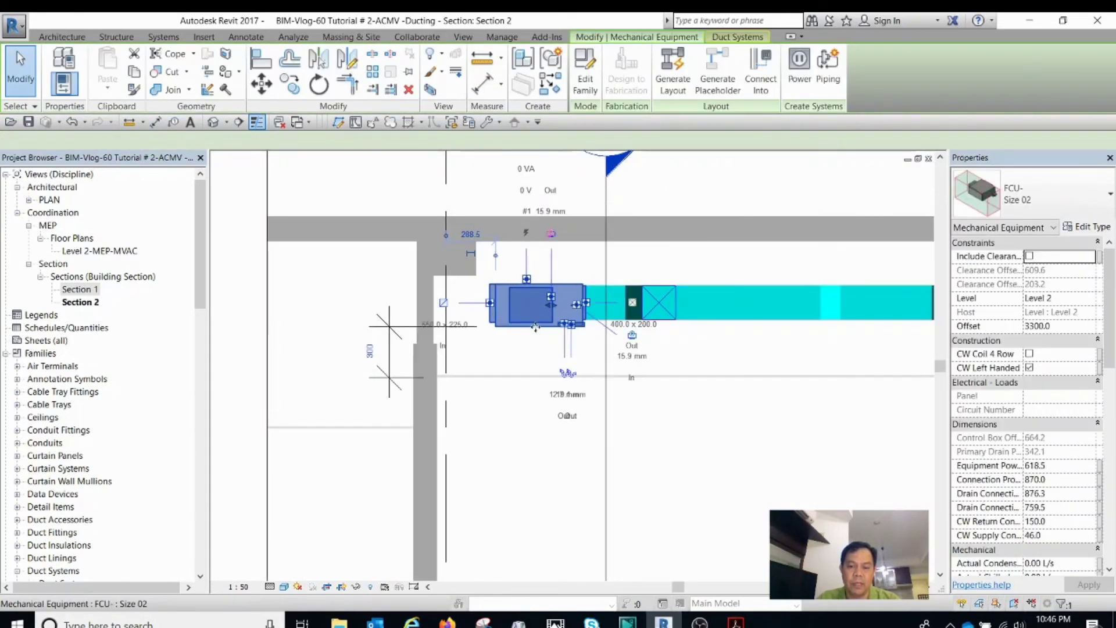
pyautogui.click(370, 351)
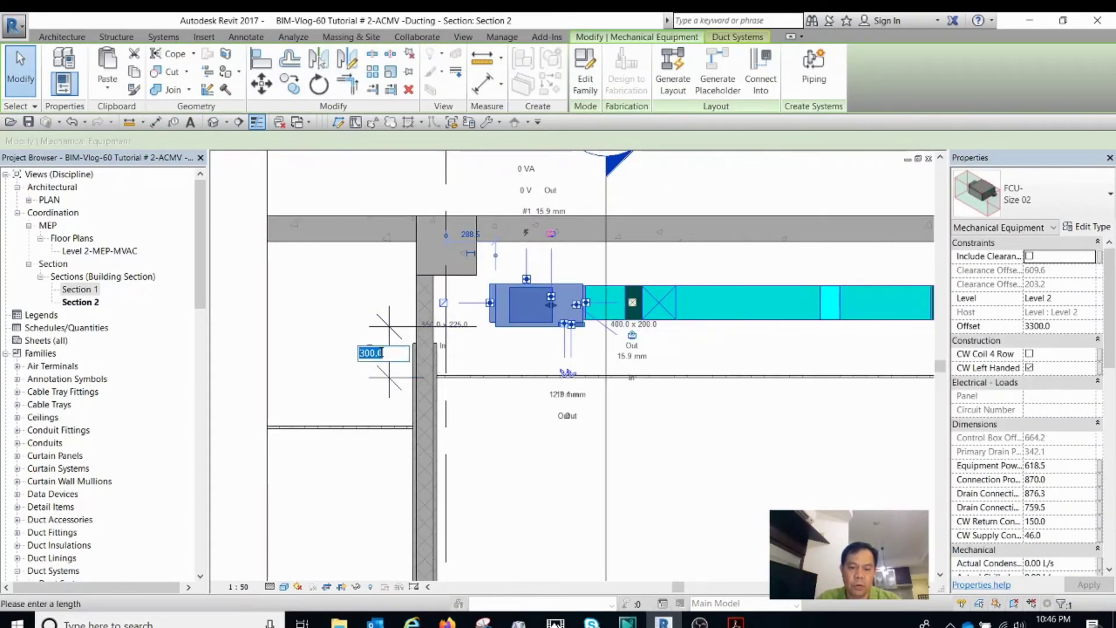
pyautogui.write('100')
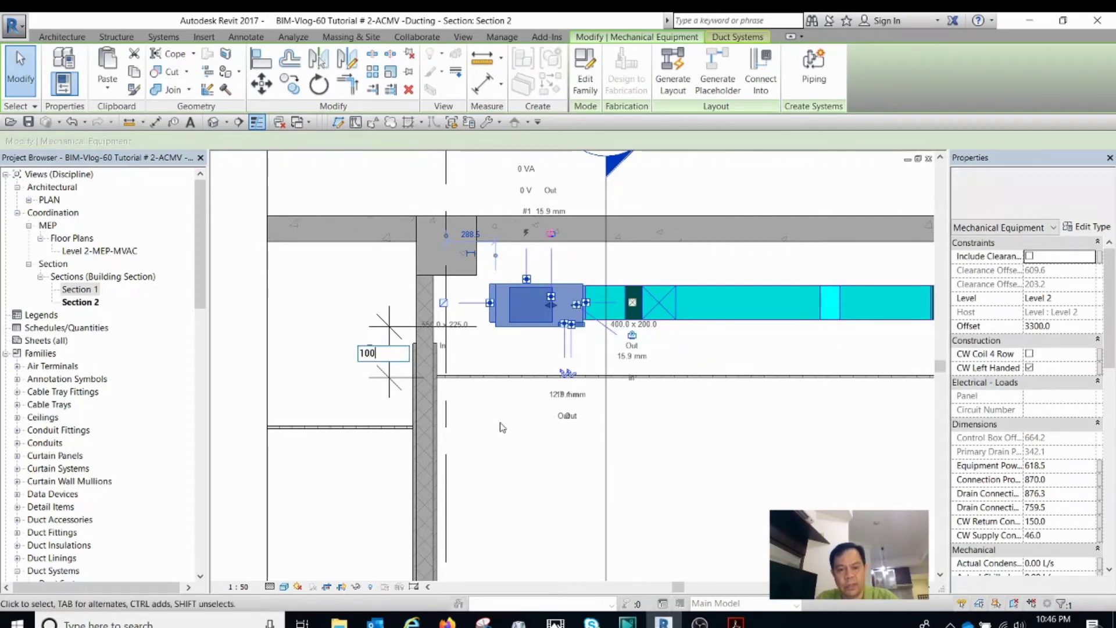
pyautogui.press('Return')
pyautogui.press('Escape')
pyautogui.scroll(2, 526, 381)
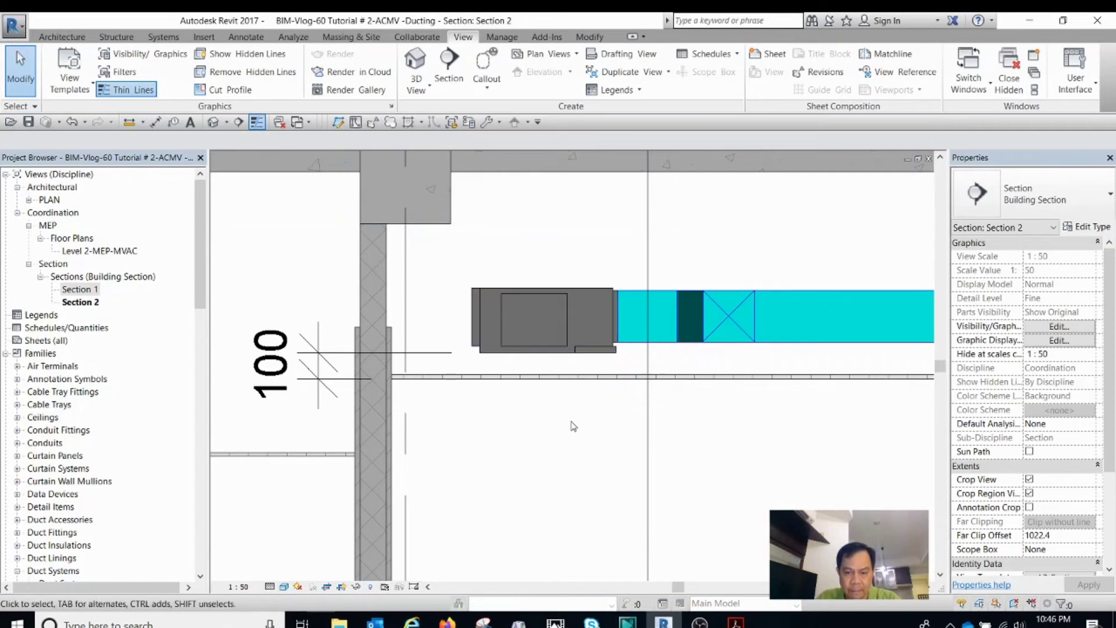
# Step: Raise FCU-05 by editing its temporary dimension from 100 to 300
pyautogui.scroll(-2, 573, 430)
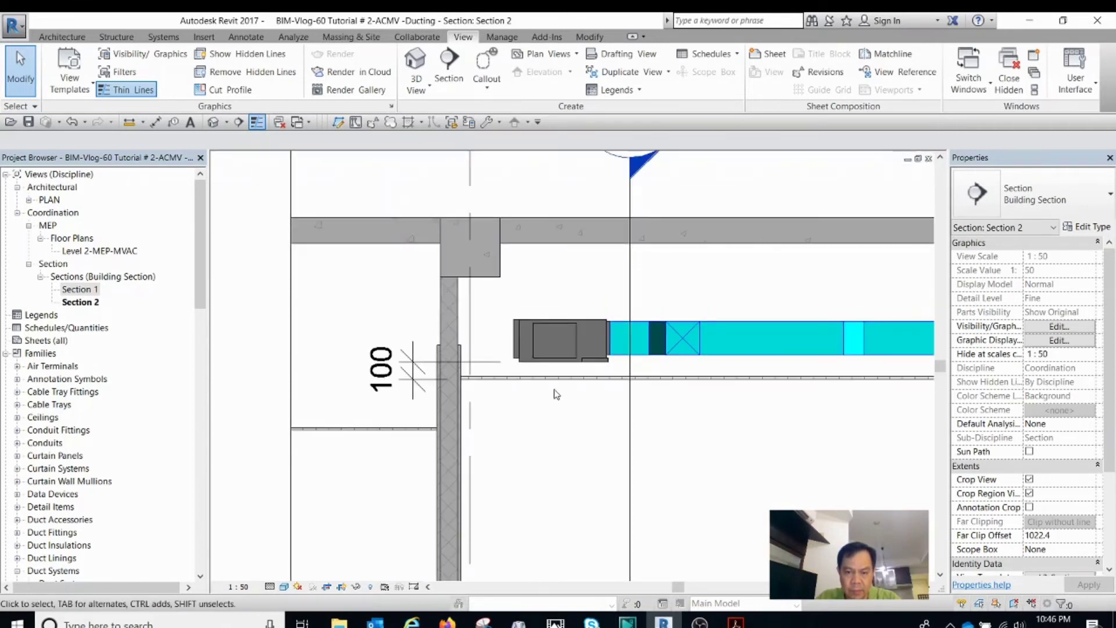
pyautogui.scroll(2, 555, 361)
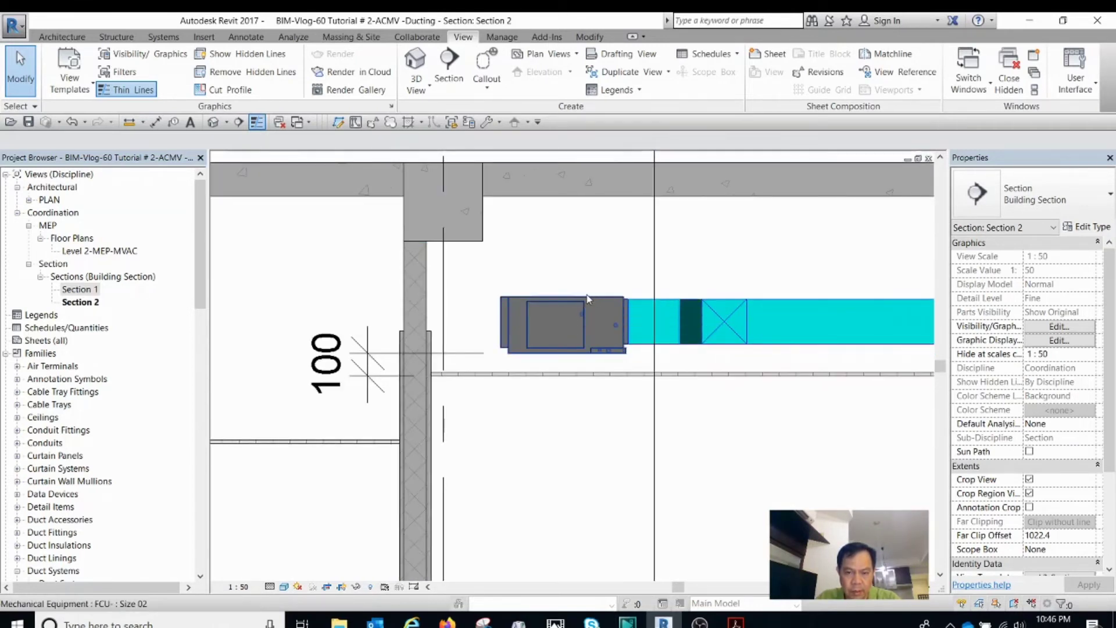
pyautogui.scroll(-3, 590, 314)
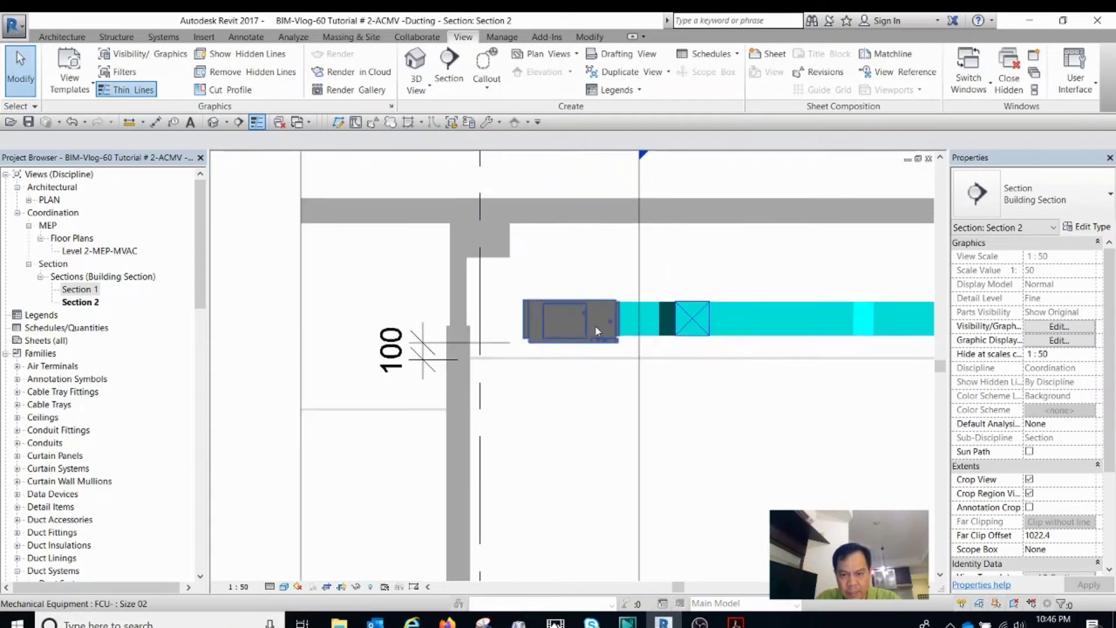
pyautogui.scroll(2, 516, 343)
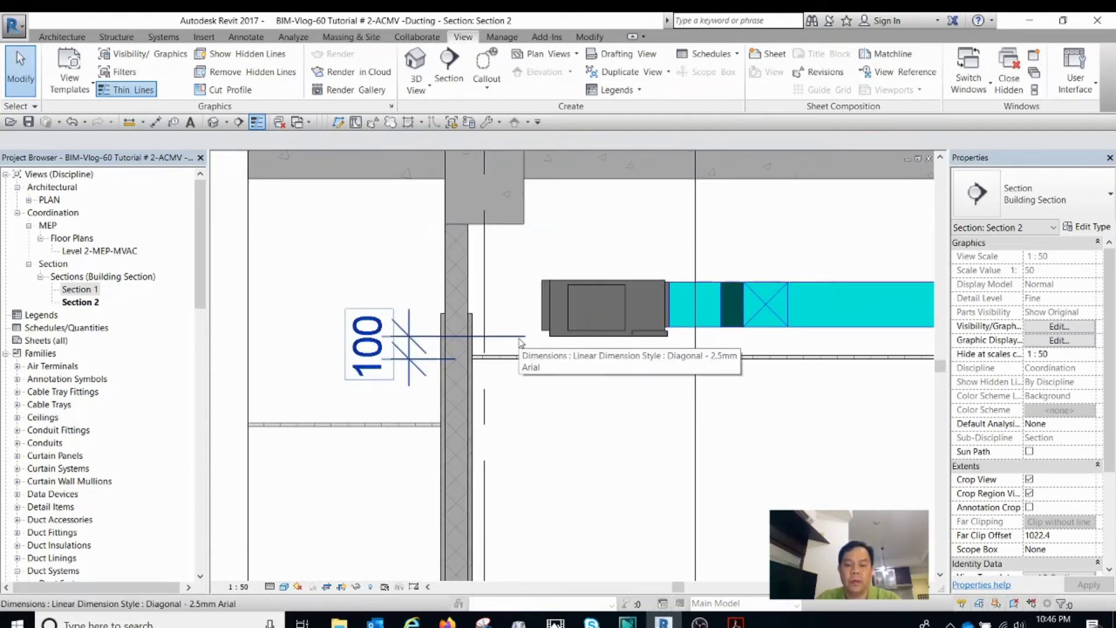
pyautogui.scroll(-1, 524, 344)
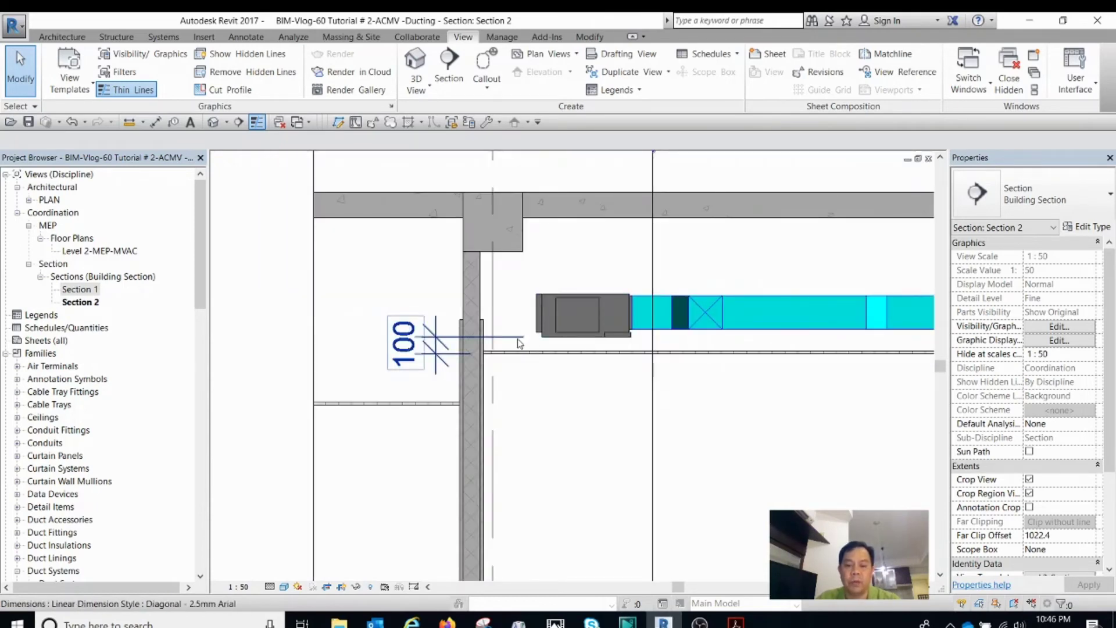
pyautogui.click(517, 343)
pyautogui.press('Escape')
pyautogui.click(574, 333)
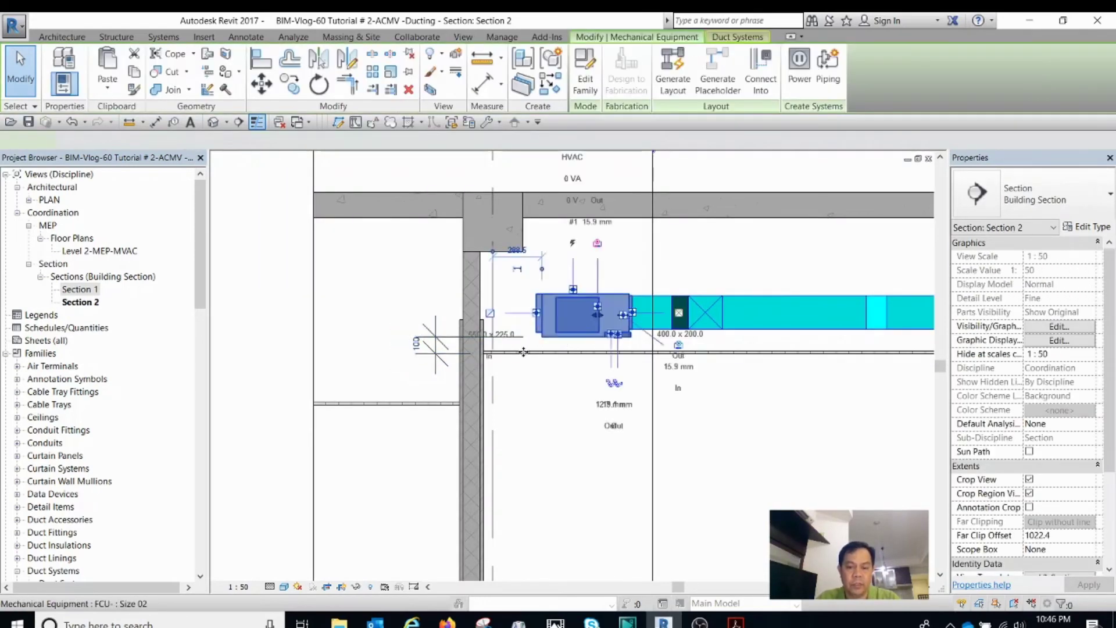
pyautogui.scroll(1, 511, 352)
pyautogui.click(386, 343)
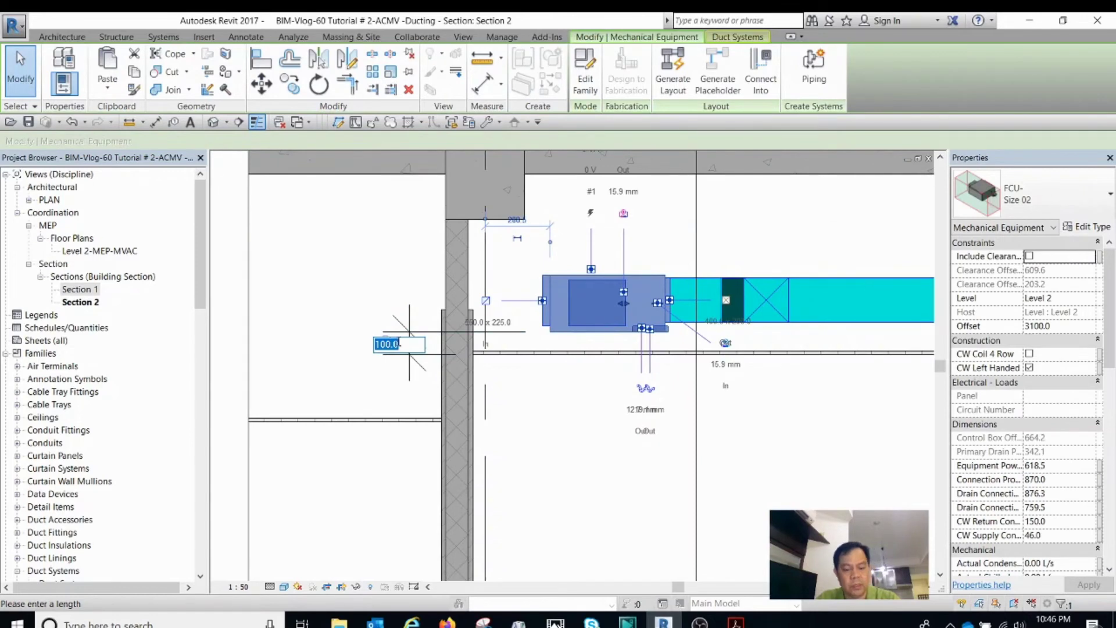
pyautogui.write('300')
pyautogui.press('Return')
pyautogui.click(574, 414)
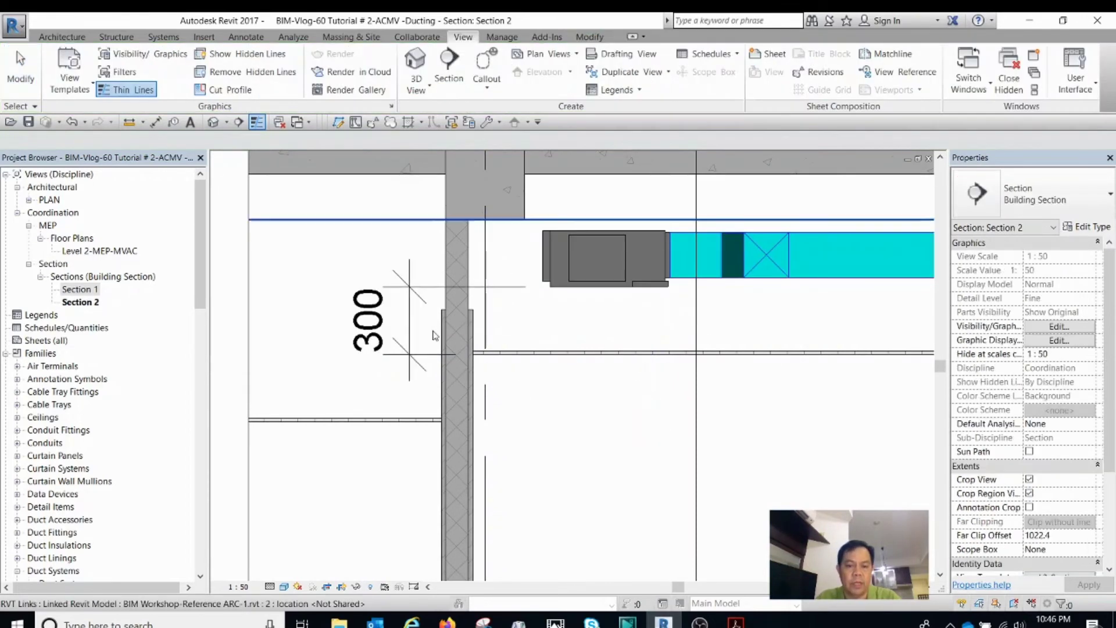
pyautogui.click(414, 319)
pyautogui.press('Escape')
pyautogui.scroll(-3, 640, 341)
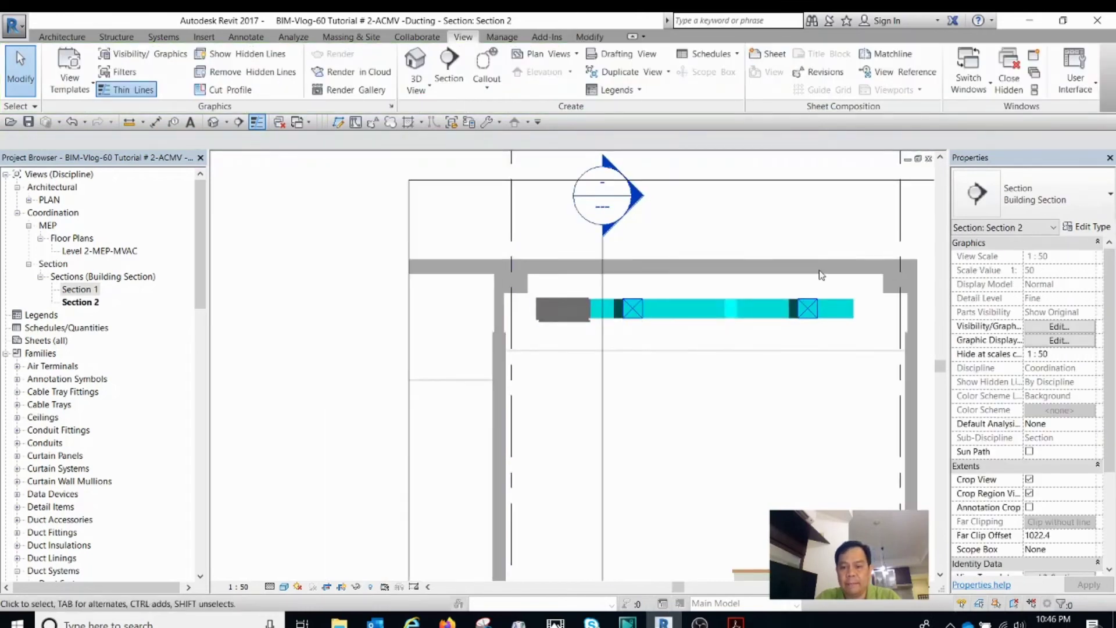
# Step: Close Section 2 to return to the Level 2-MEP-MVAC floor plan
pyautogui.click(929, 159)
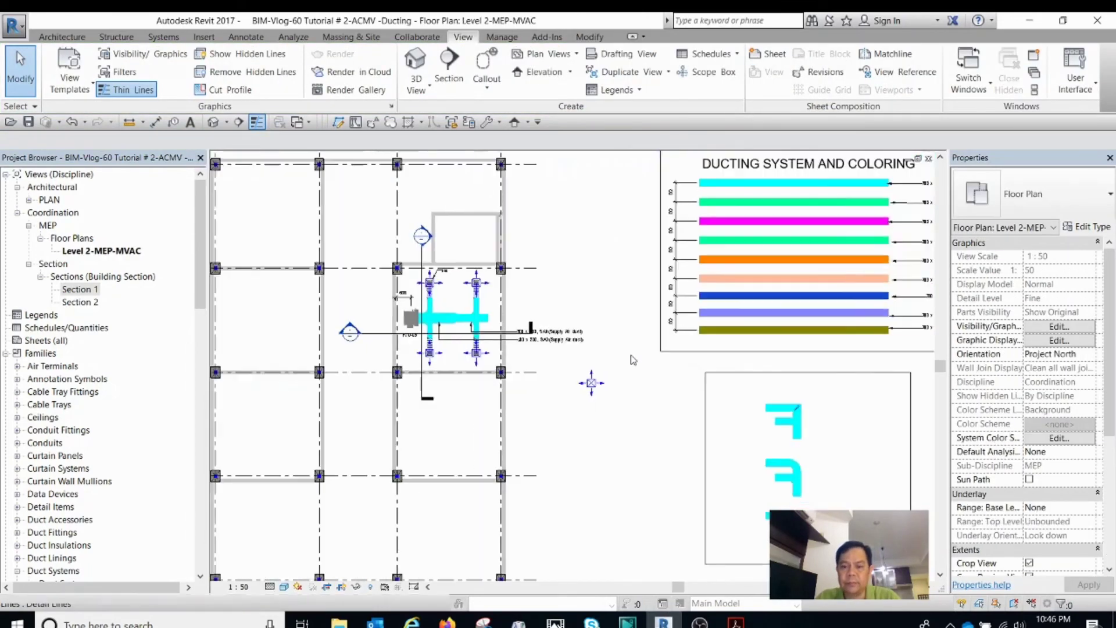
pyautogui.scroll(-2, 590, 379)
pyautogui.scroll(3, 576, 386)
pyautogui.scroll(2, 561, 352)
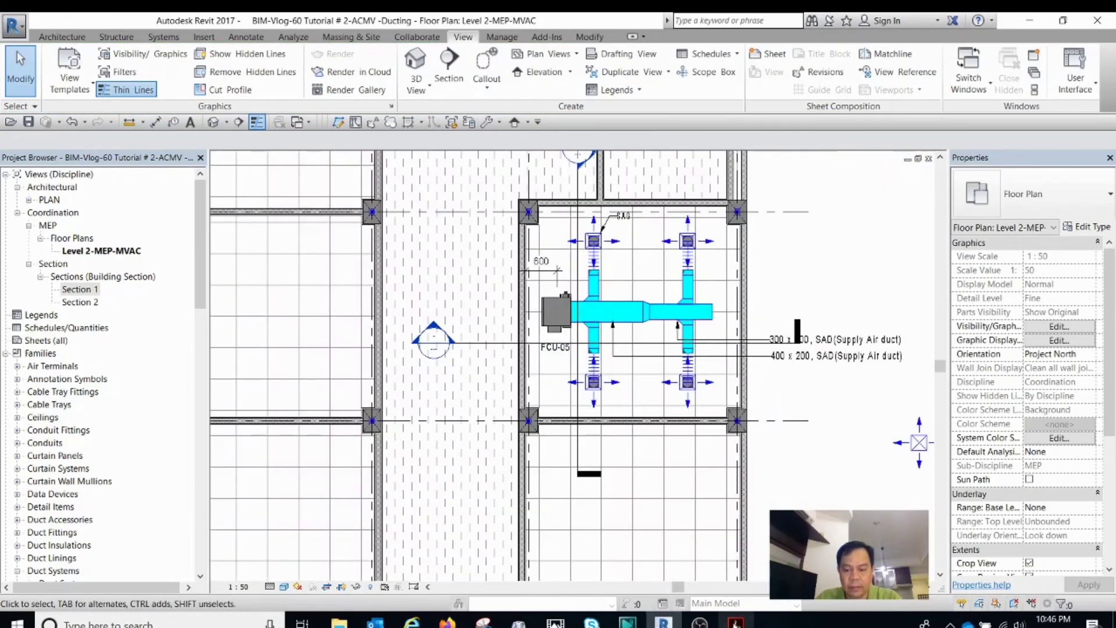
# Step: Bring the ACMV layout PDF forward and zoom it to fit the whole page
pyautogui.click(736, 621)
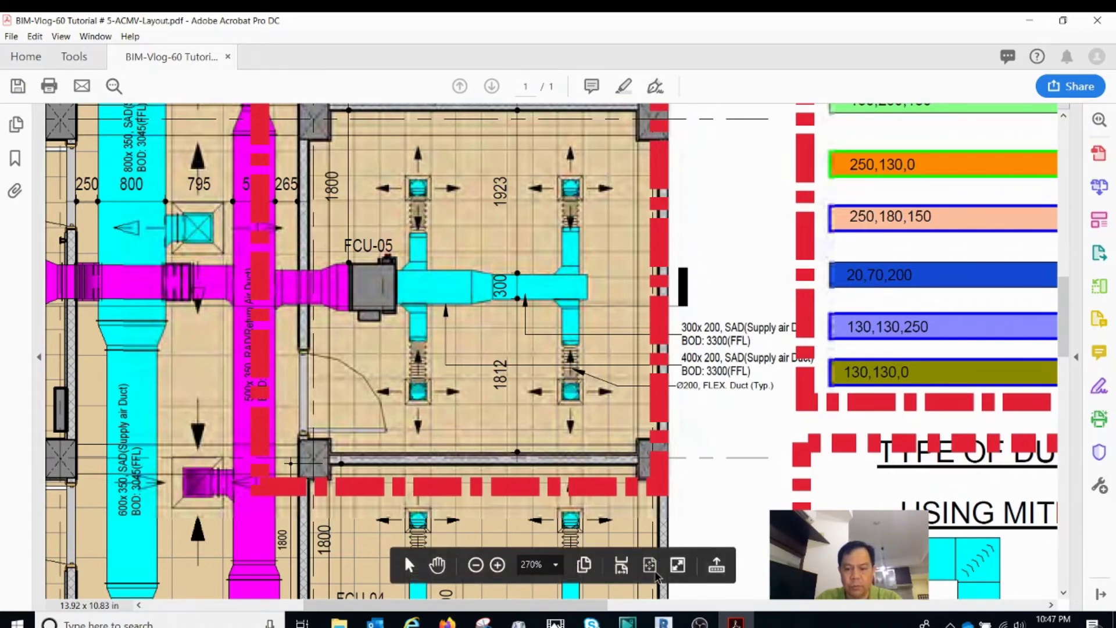
pyautogui.click(650, 577)
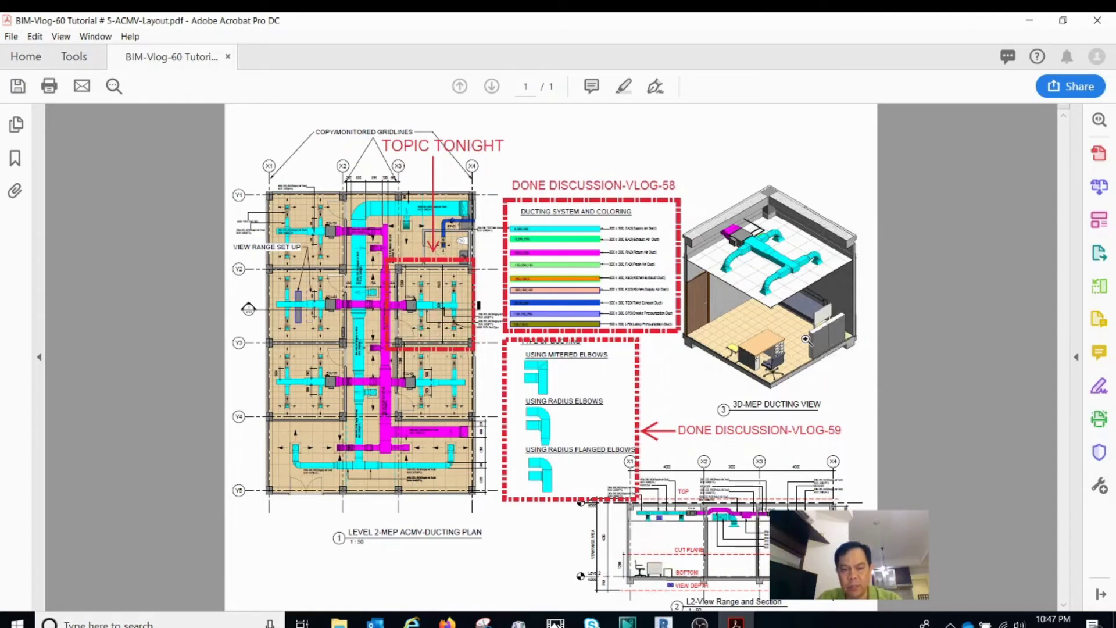
# Step: Minimize Acrobat and zoom the Level 2-MEP-MVAC plan back onto FCU-05's ducts and diffusers
pyautogui.click(1035, 26)
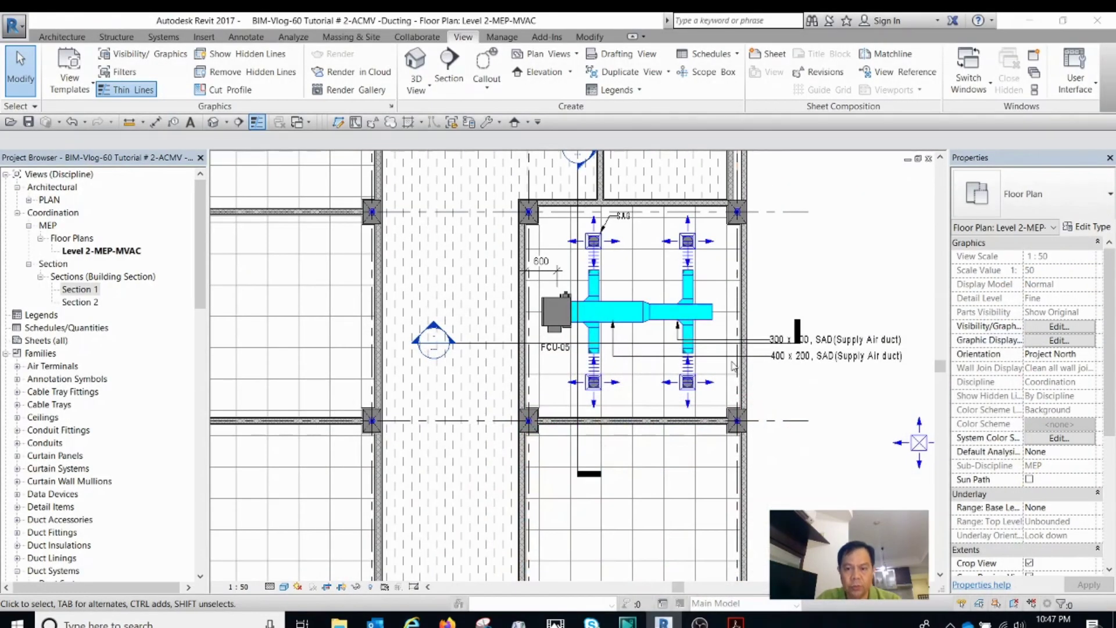
pyautogui.scroll(-2, 675, 354)
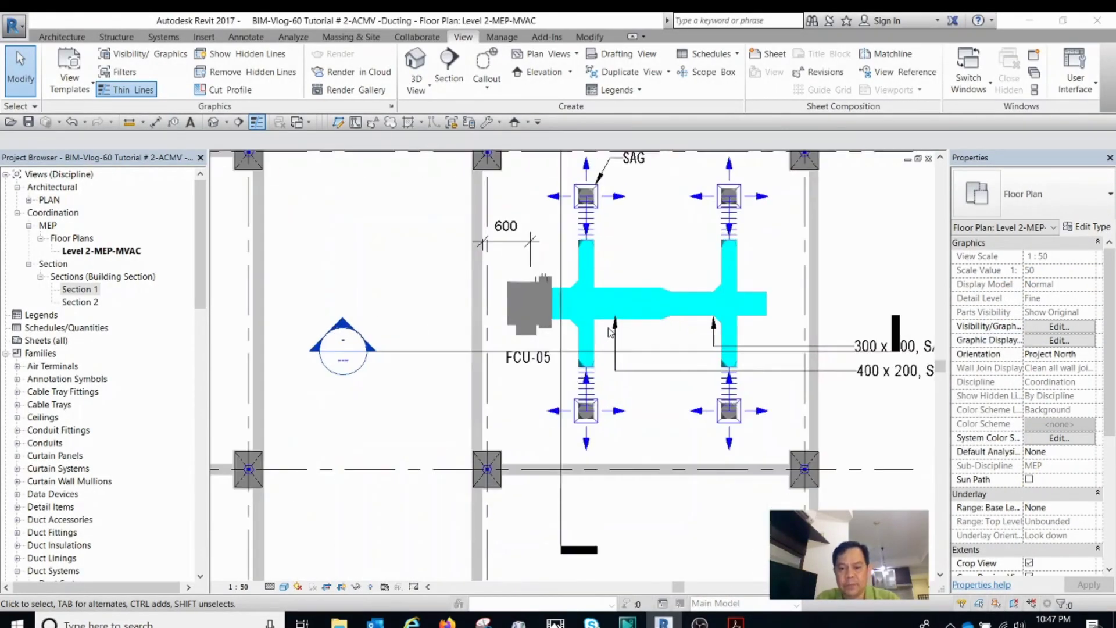
pyautogui.scroll(-2, 662, 351)
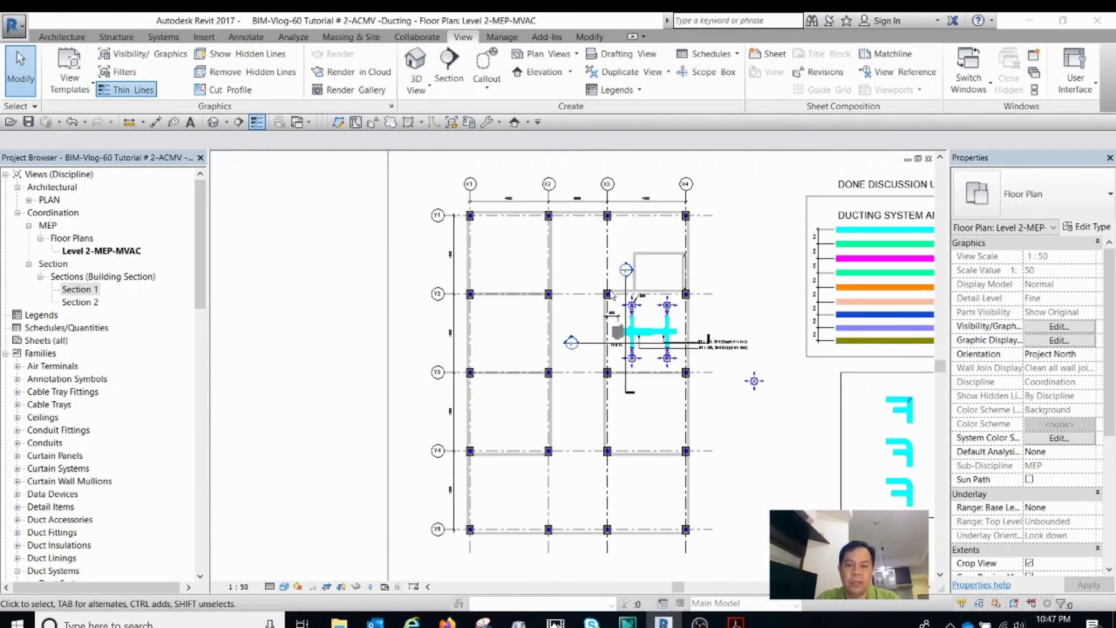
pyautogui.click(606, 250)
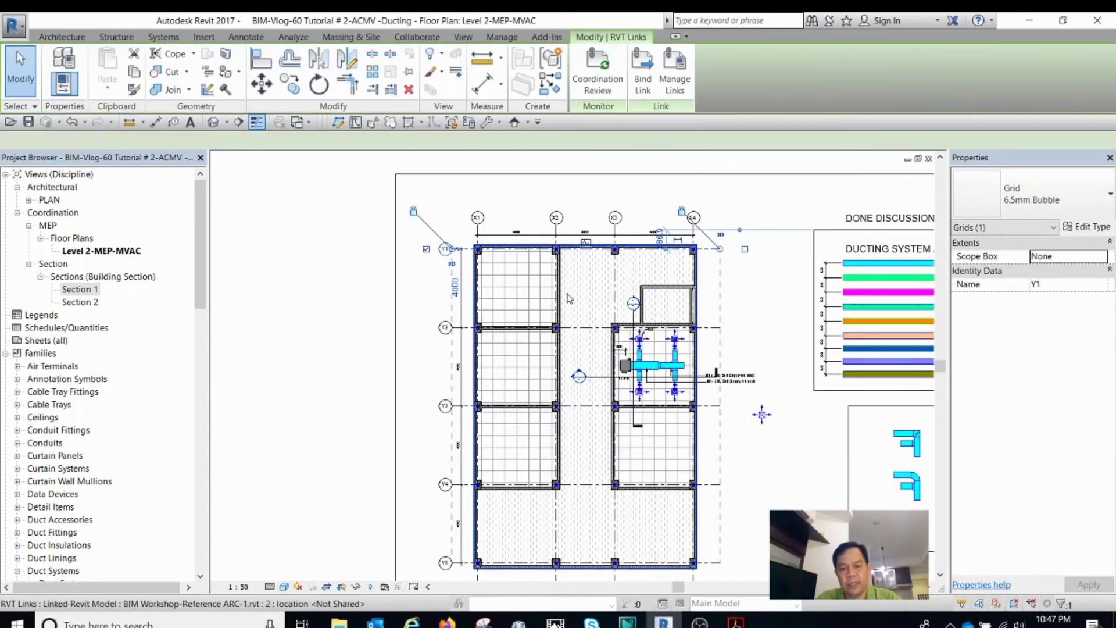
pyautogui.click(573, 285)
pyautogui.press('Escape')
pyautogui.scroll(2, 585, 250)
pyautogui.click(584, 245)
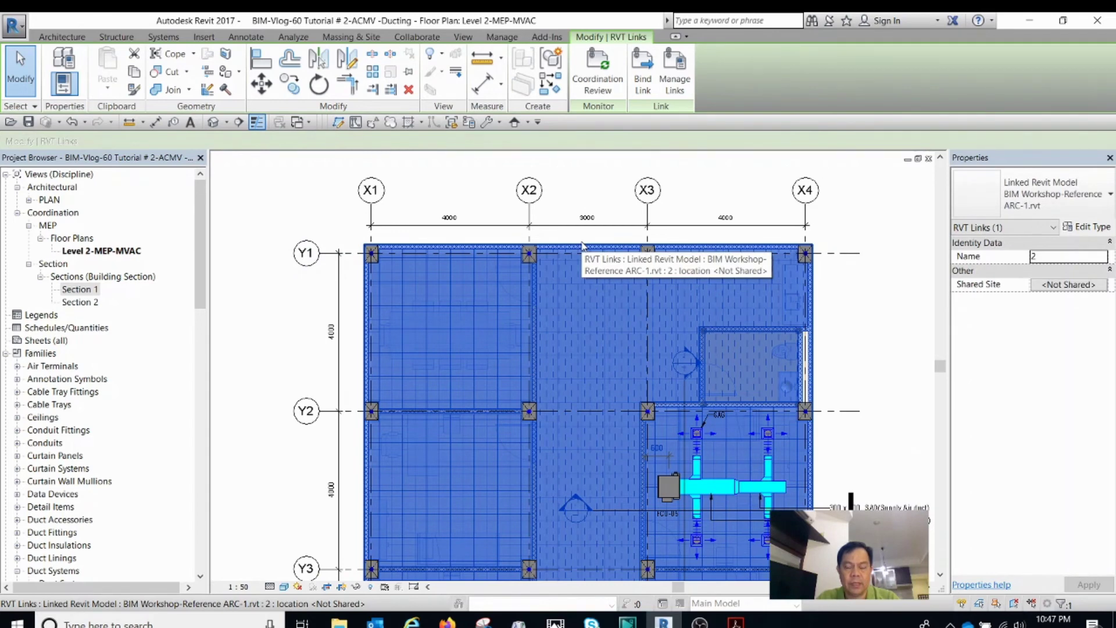
pyautogui.scroll(-3, 583, 245)
pyautogui.press('Escape')
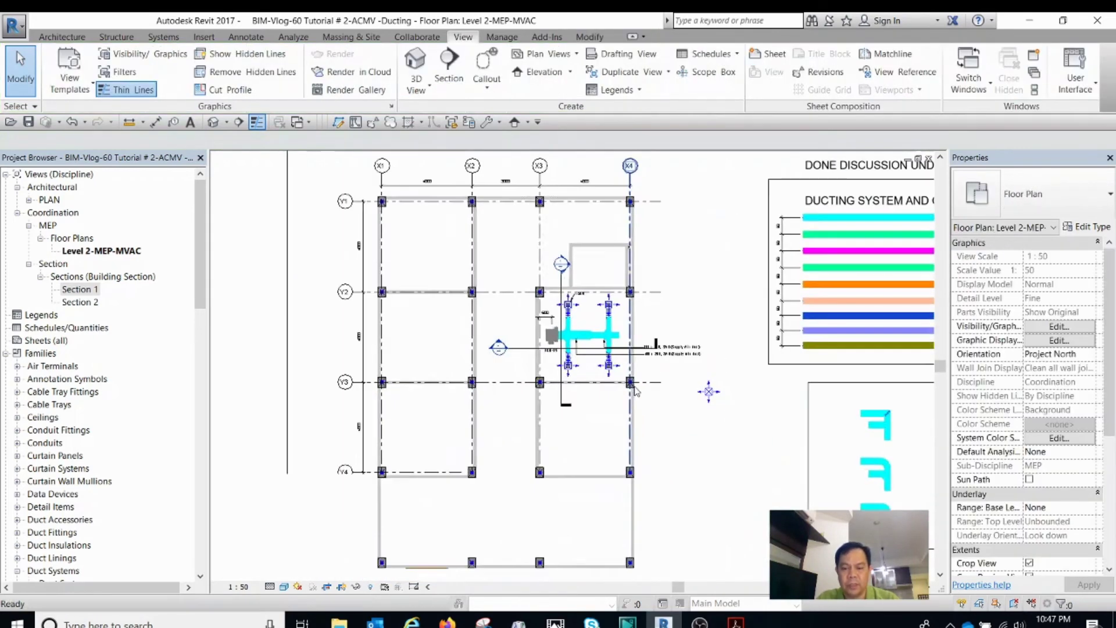
pyautogui.scroll(-2, 635, 391)
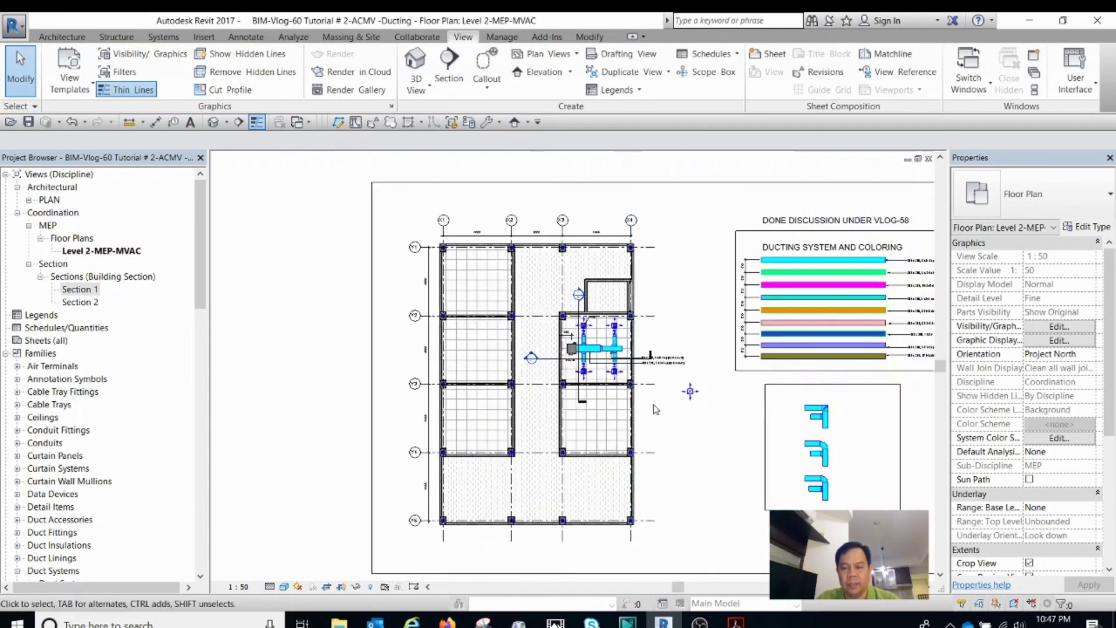
pyautogui.scroll(1, 623, 375)
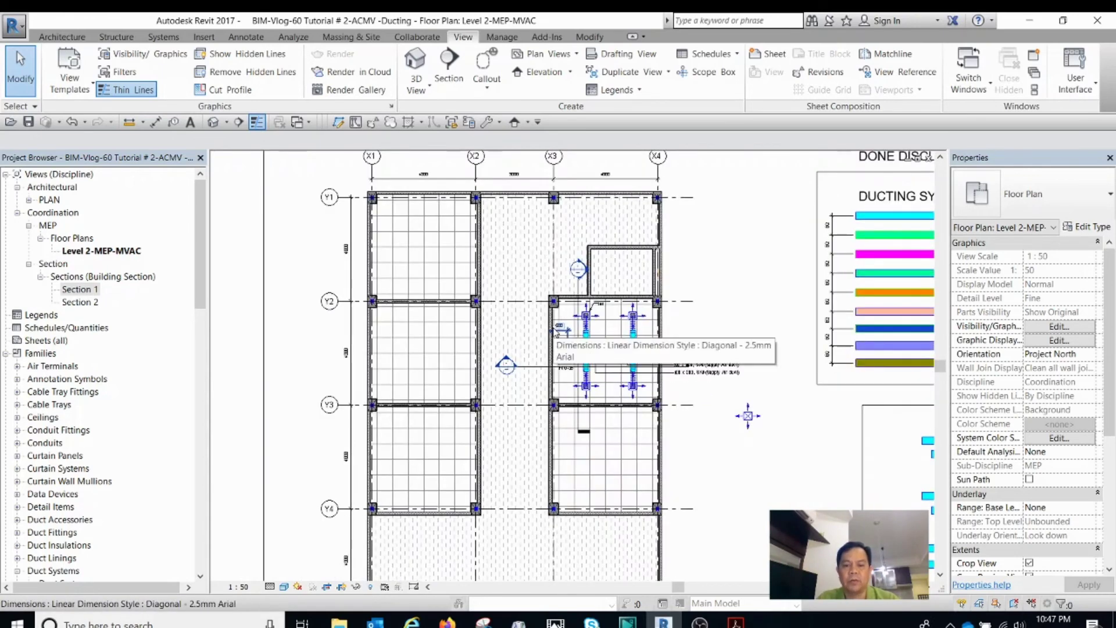
pyautogui.scroll(-2, 586, 315)
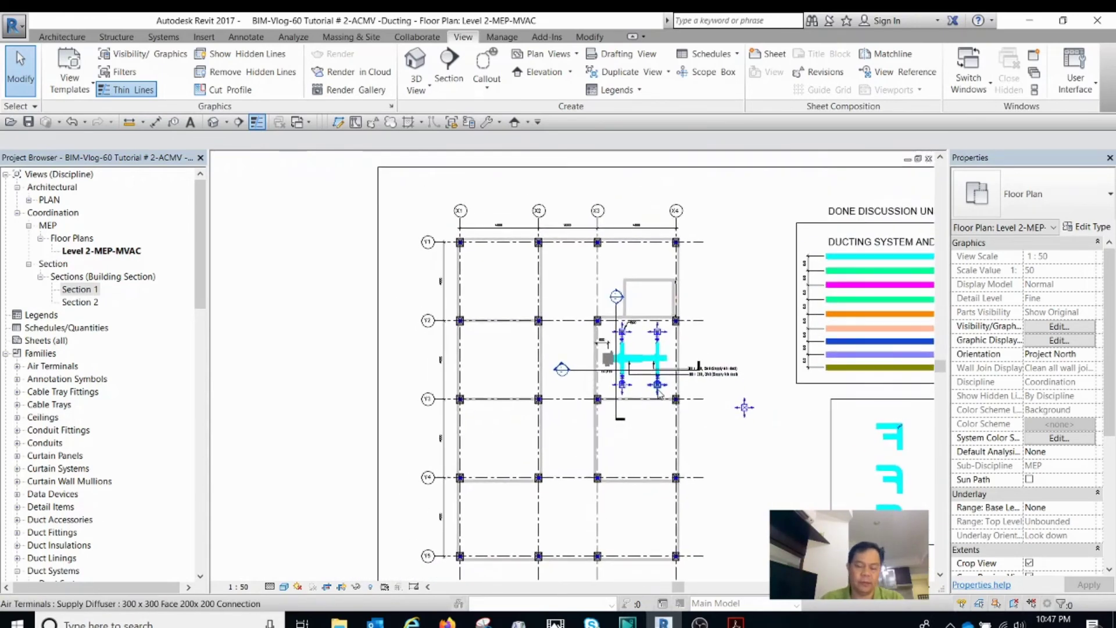
pyautogui.scroll(5, 633, 407)
pyautogui.scroll(2, 620, 389)
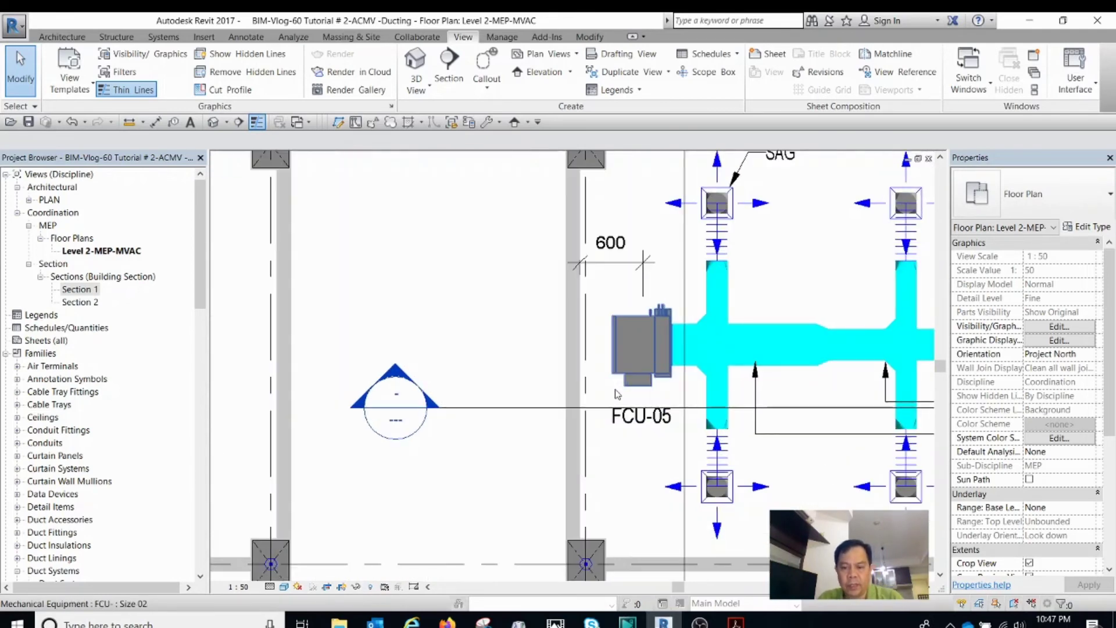
pyautogui.scroll(2, 621, 381)
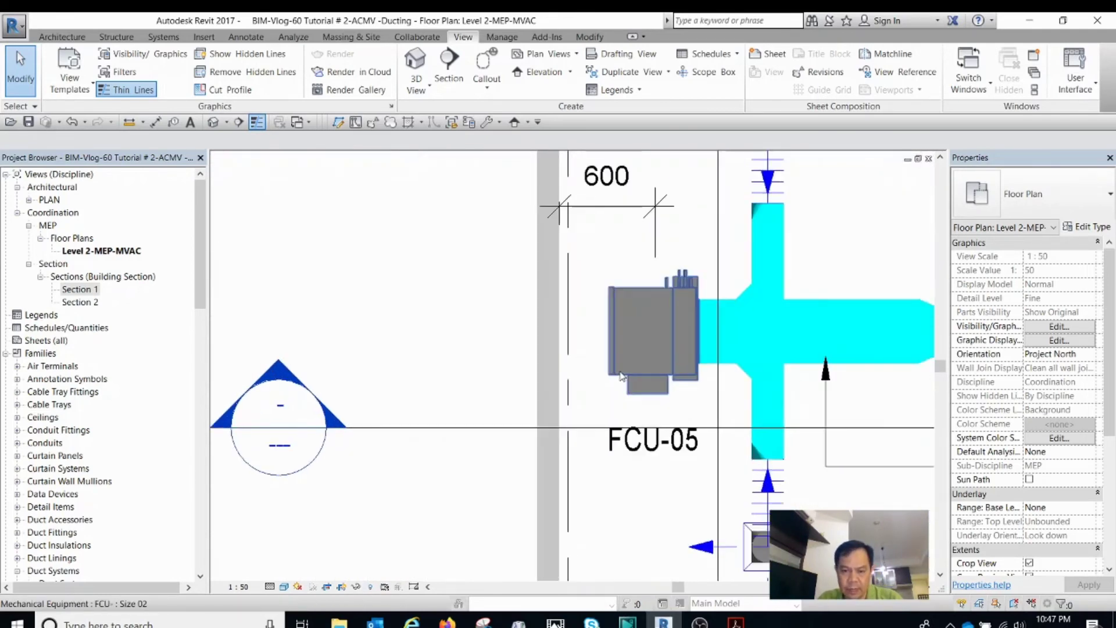
pyautogui.click(620, 369)
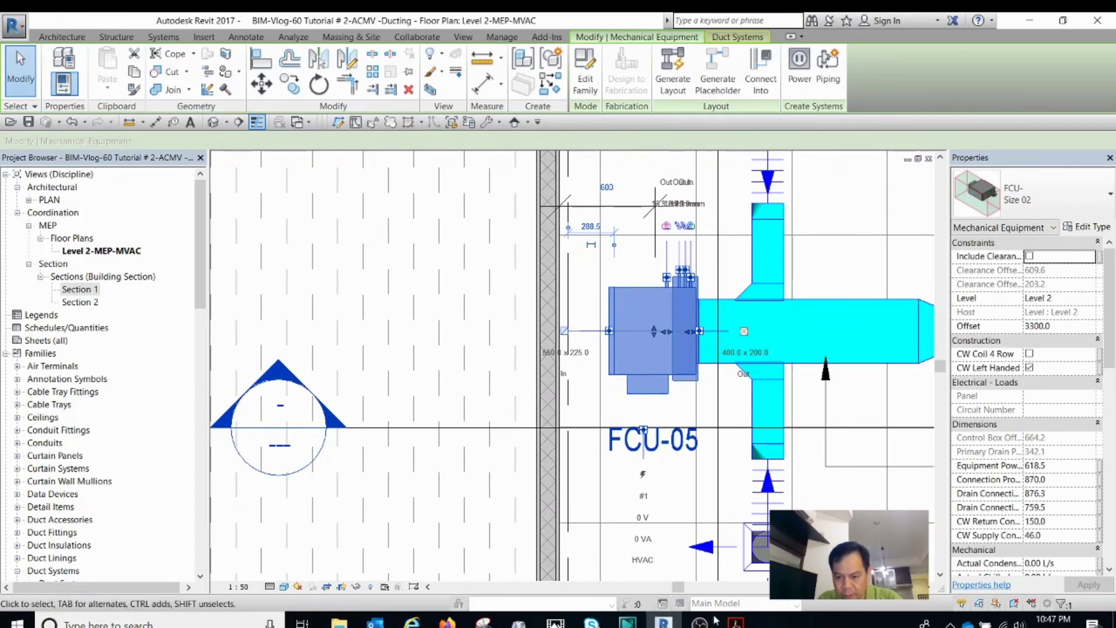
pyautogui.scroll(-1, 649, 410)
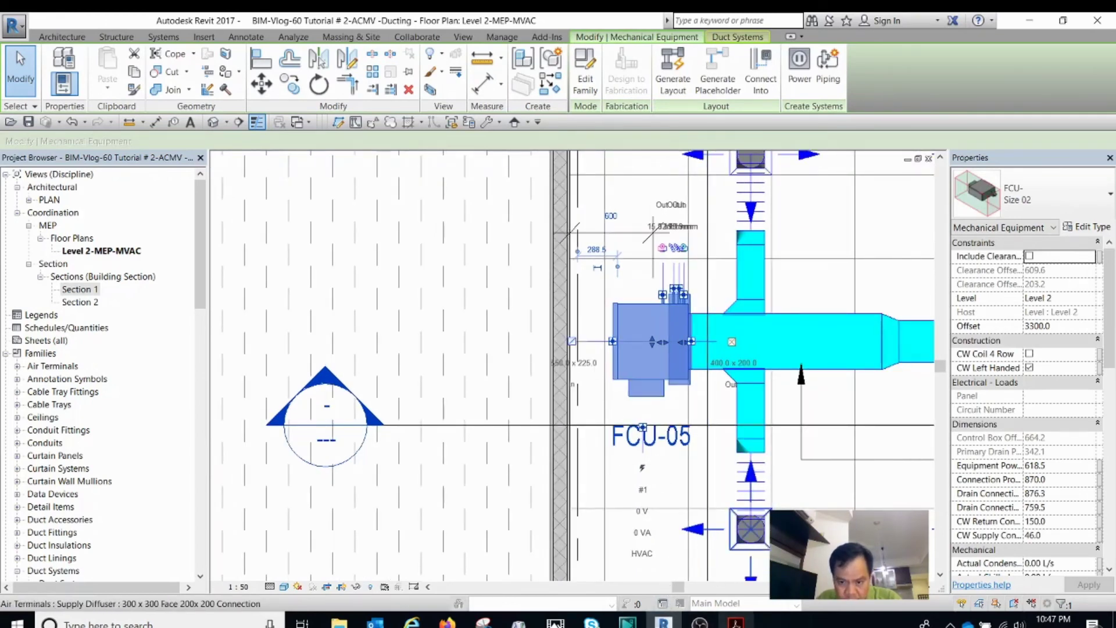
pyautogui.hotkey('alt', 'Tab')
pyautogui.moveTo(321, 260); pyautogui.dragTo(500, 375)
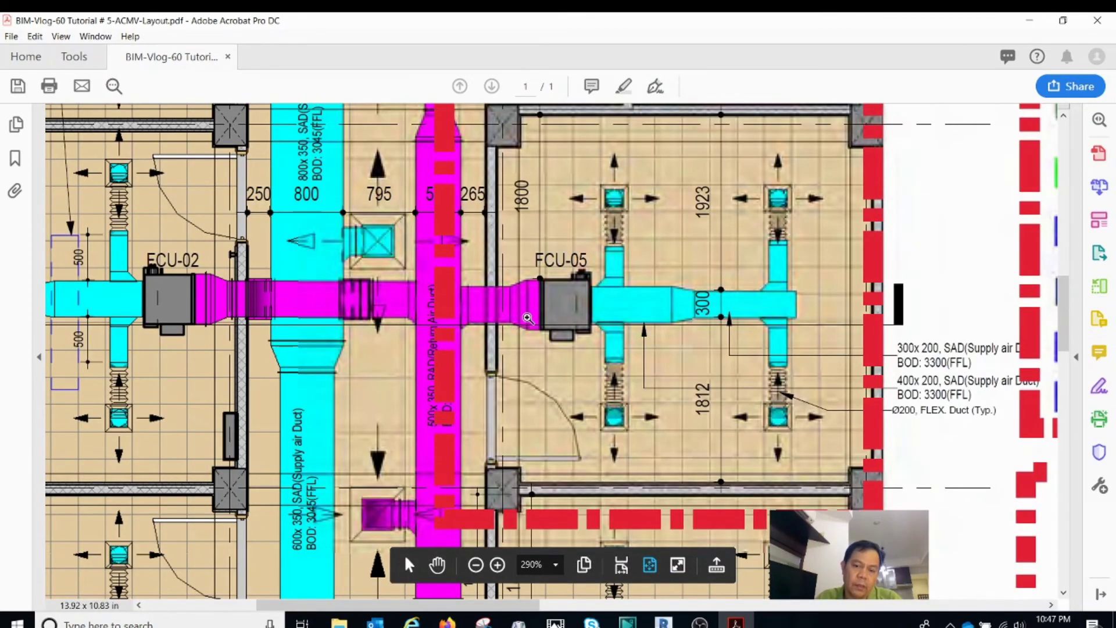
pyautogui.click(1029, 20)
pyautogui.scroll(2, 610, 343)
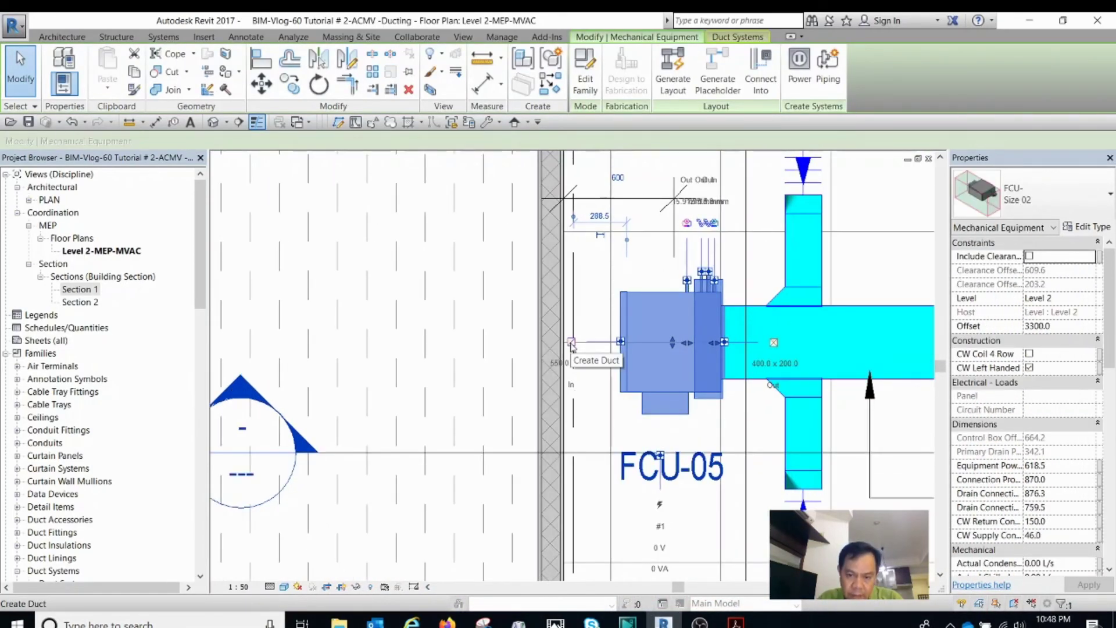
# Step: Draw an 880-long 550 x 225 return duct leftward from the FCU-05 inlet connector
pyautogui.click(571, 344)
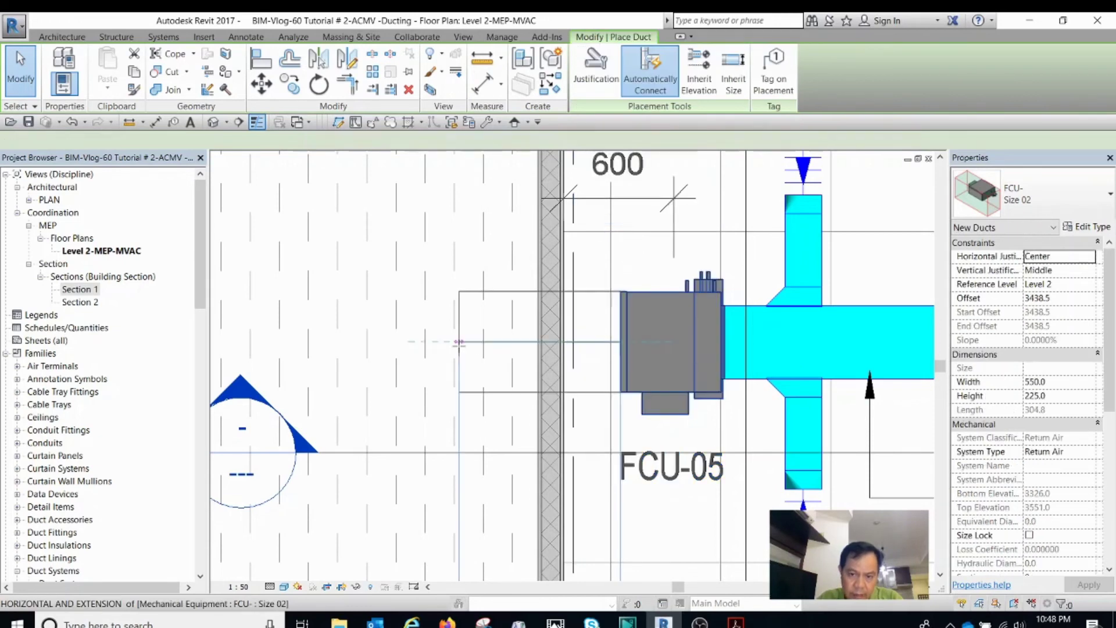
pyautogui.click(460, 343)
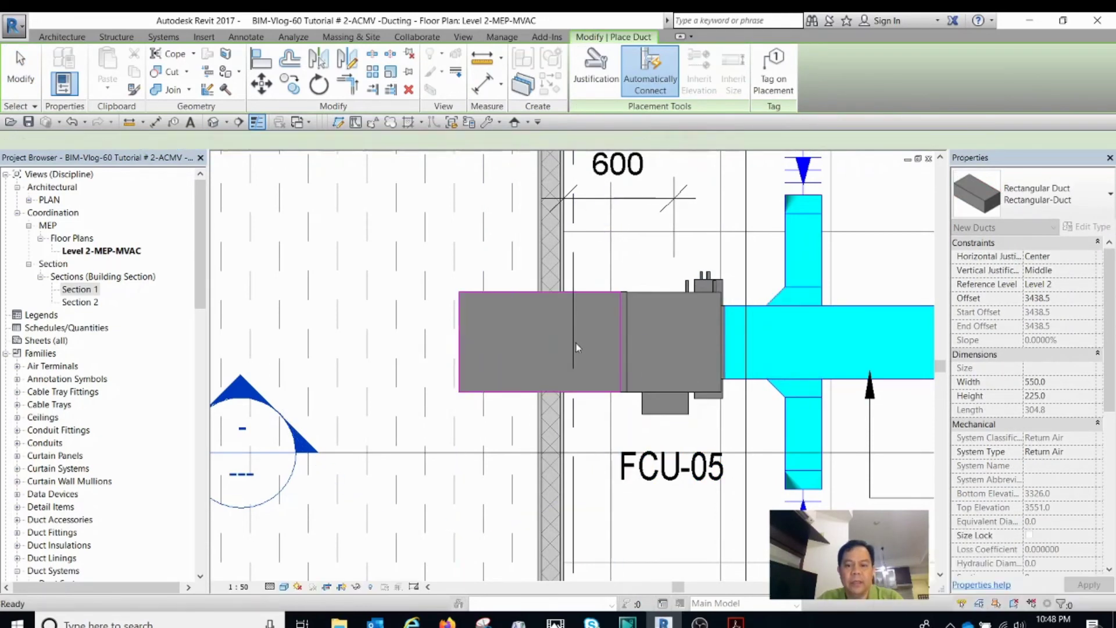
pyautogui.press('Escape')
pyautogui.press('Escape')
pyautogui.scroll(-2, 577, 343)
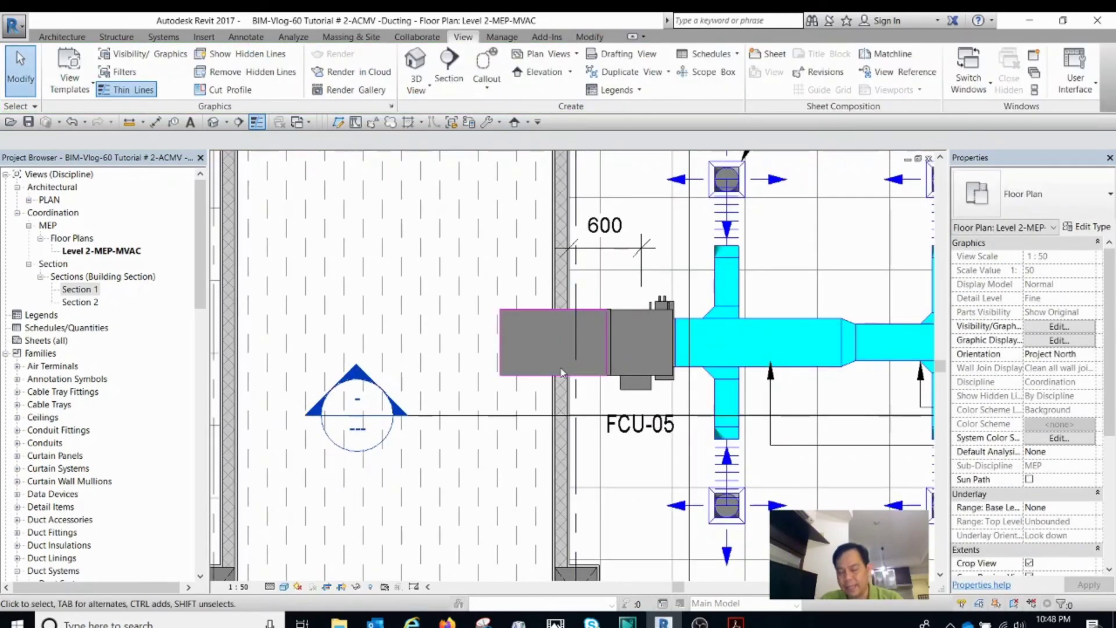
pyautogui.scroll(-1, 552, 376)
# Step: Set the inlet duct's System Type to RAD (Return Air Duct) so it displays magenta
pyautogui.click(541, 378)
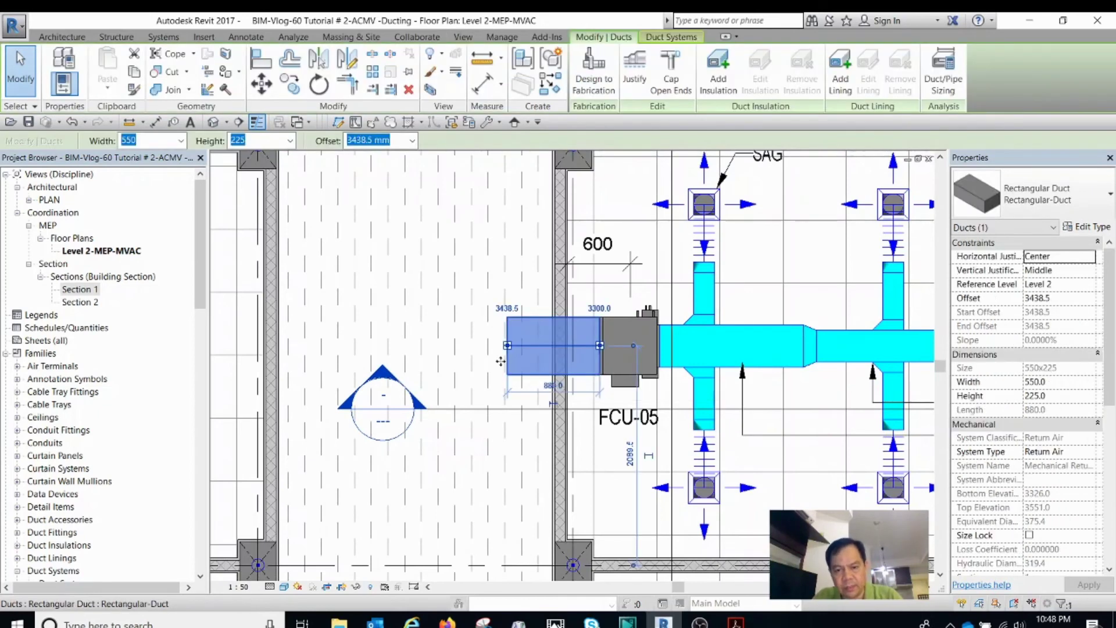
pyautogui.scroll(-1, 538, 373)
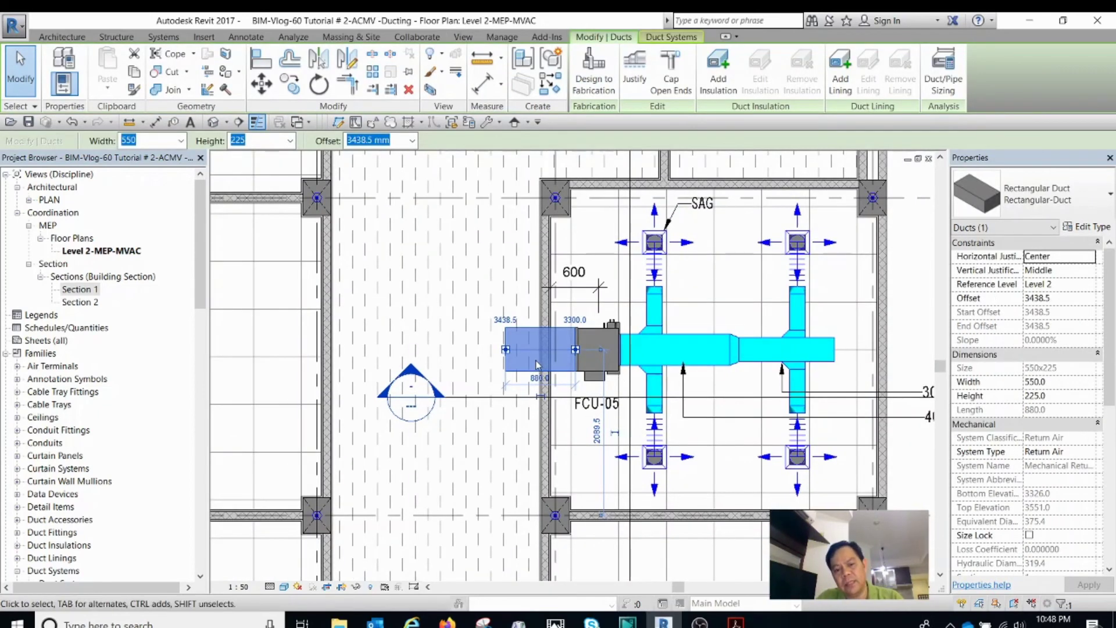
pyautogui.scroll(2, 535, 371)
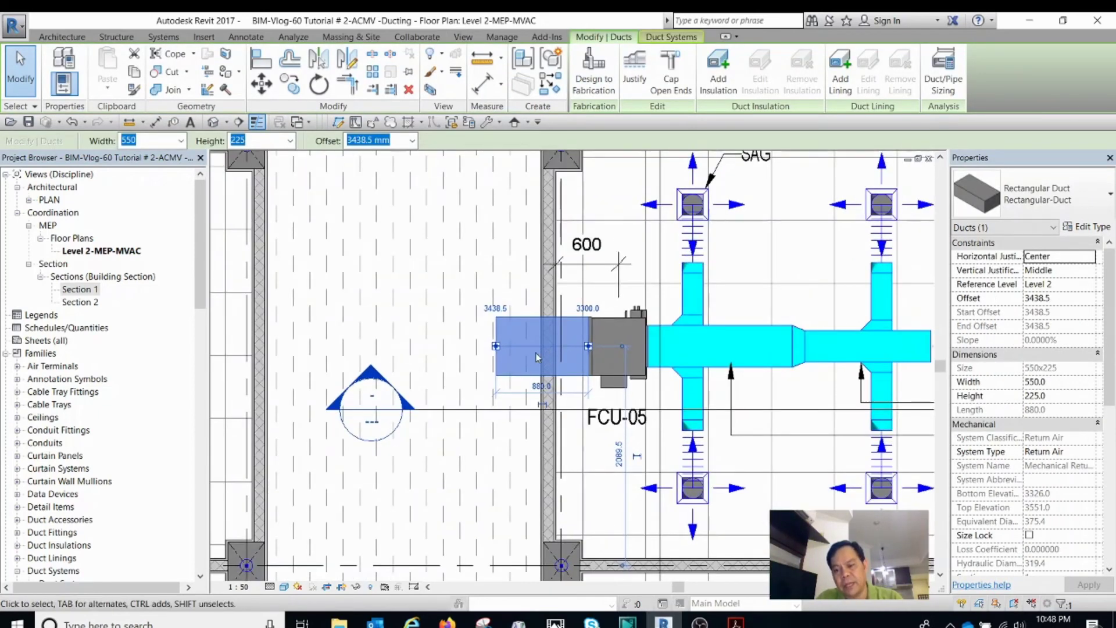
pyautogui.press('Escape')
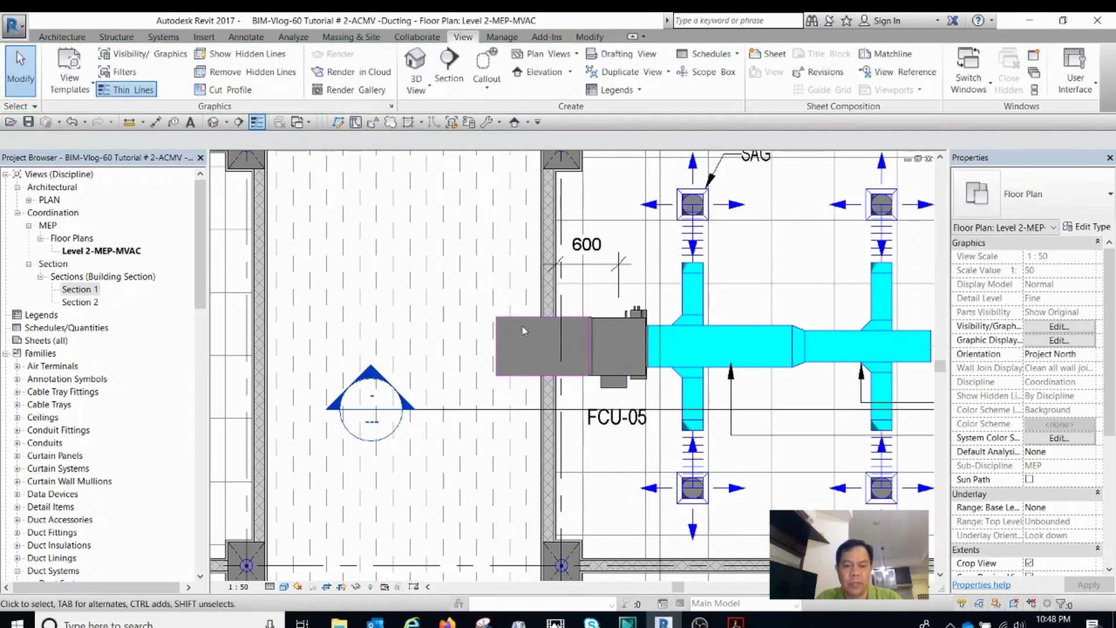
pyautogui.click(524, 343)
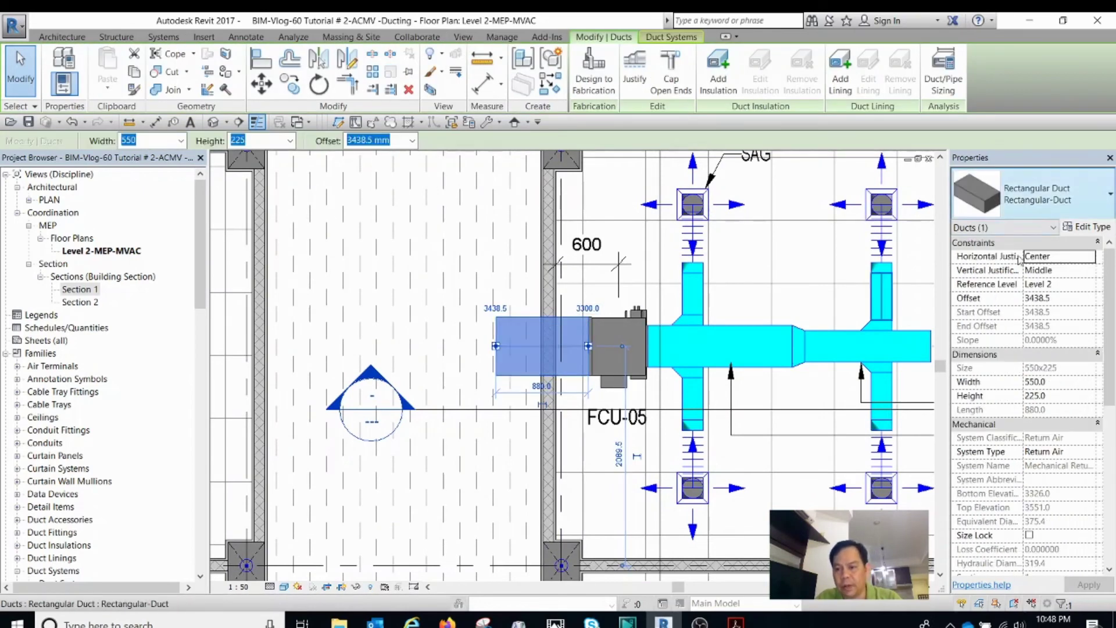
pyautogui.click(1091, 454)
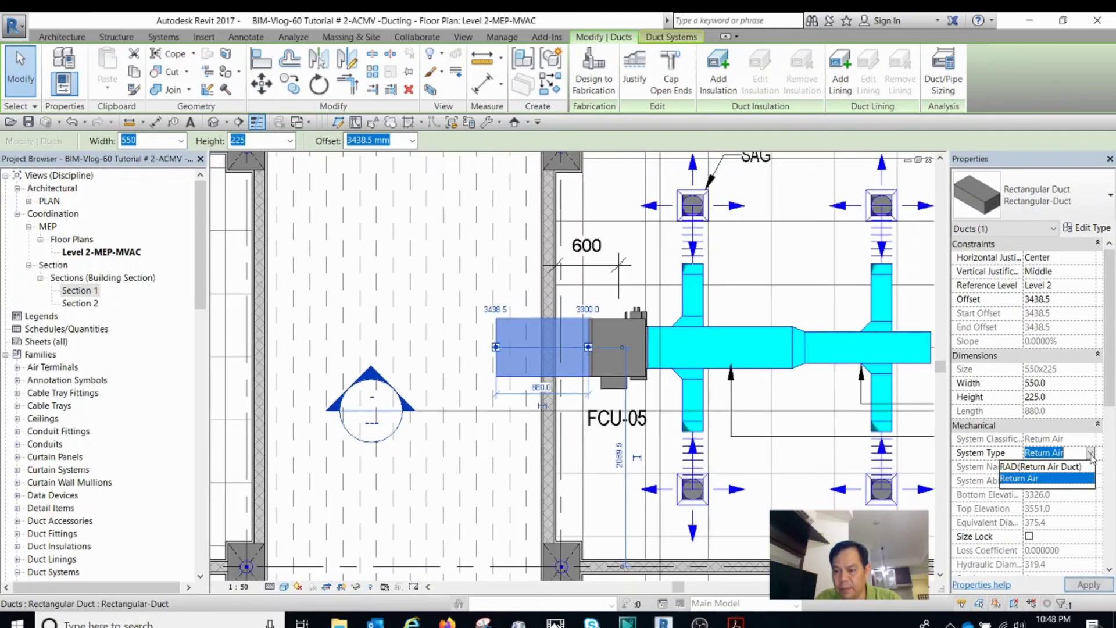
pyautogui.click(1035, 467)
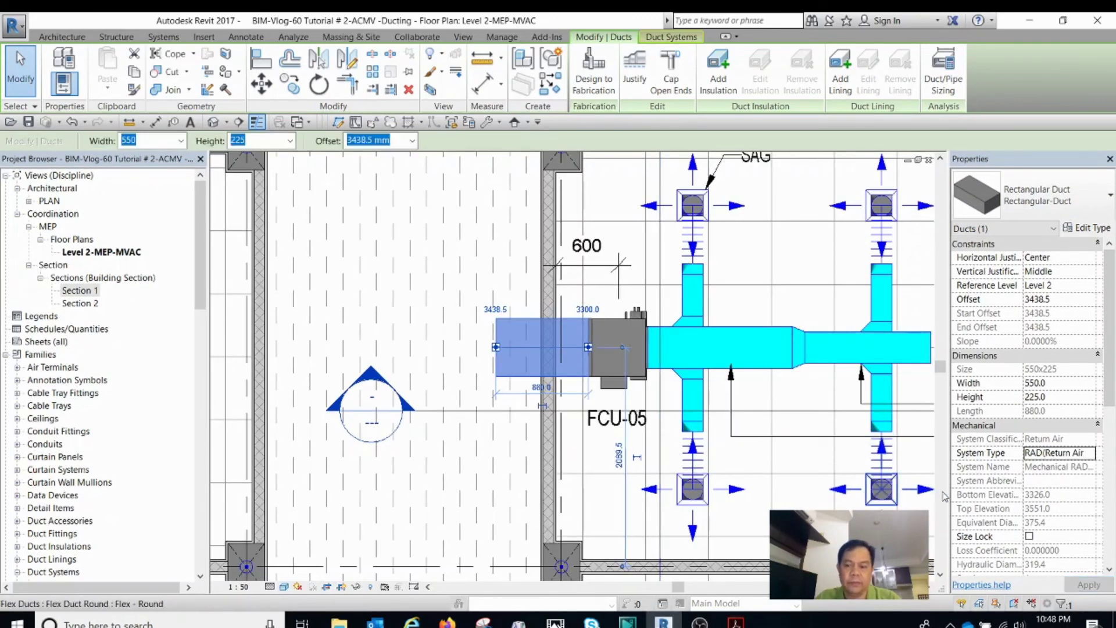
pyautogui.press('Escape')
pyautogui.scroll(-2, 631, 394)
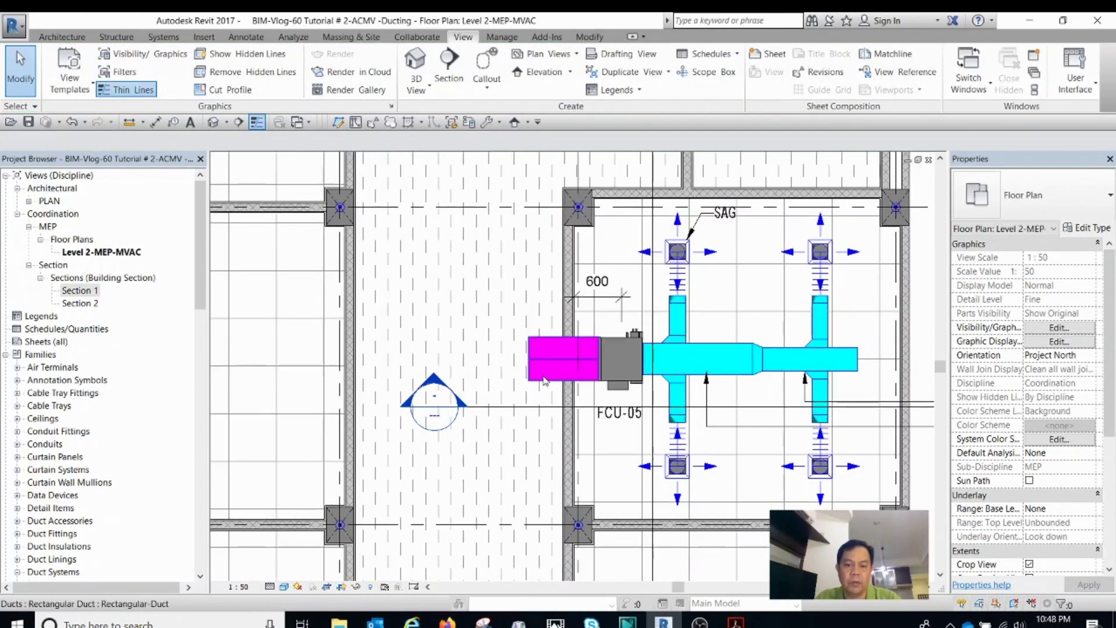
pyautogui.click(534, 370)
pyautogui.scroll(1, 546, 361)
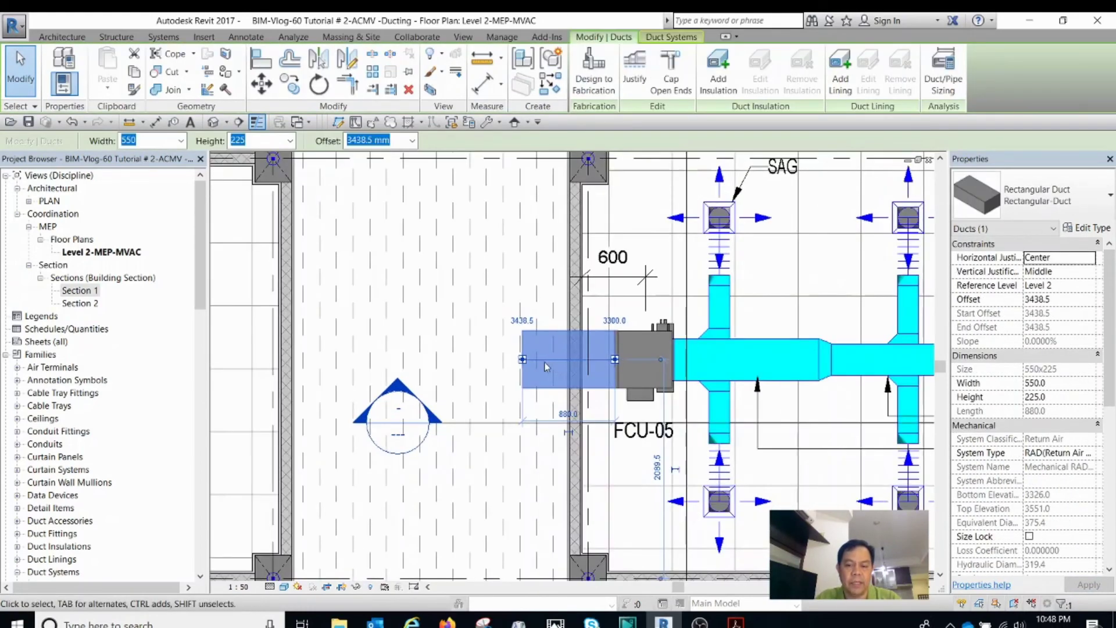
pyautogui.press('Escape')
pyautogui.scroll(-2, 545, 364)
pyautogui.scroll(1, 550, 382)
pyautogui.moveTo(550, 382); pyautogui.dragTo(381, 385, button='middle')
pyautogui.scroll(-5, 471, 384)
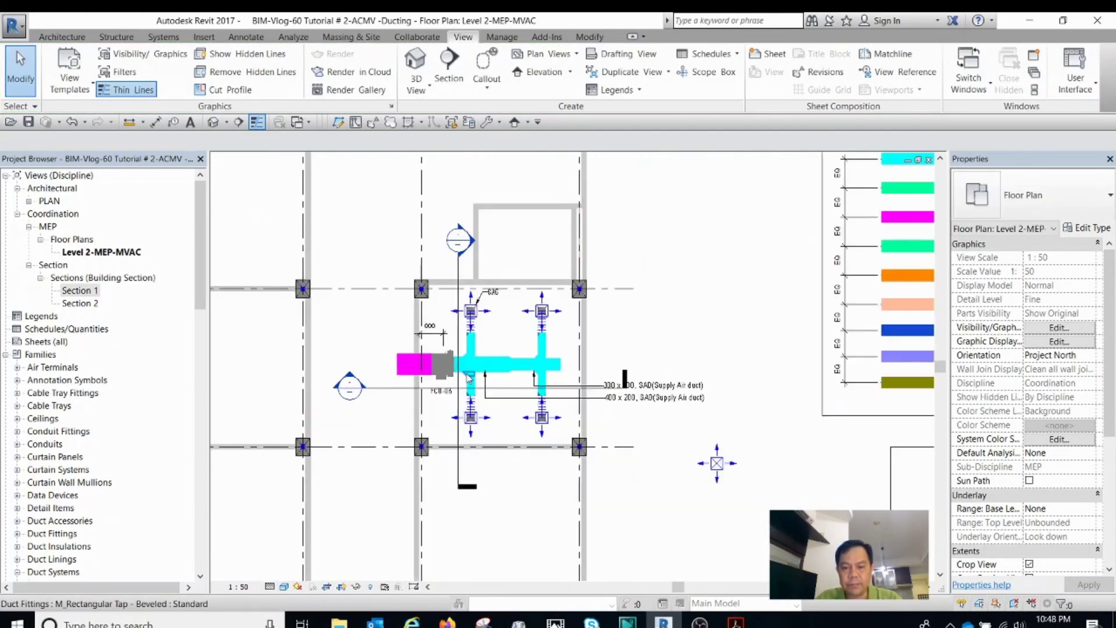
pyautogui.scroll(5, 411, 383)
pyautogui.scroll(-4, 530, 393)
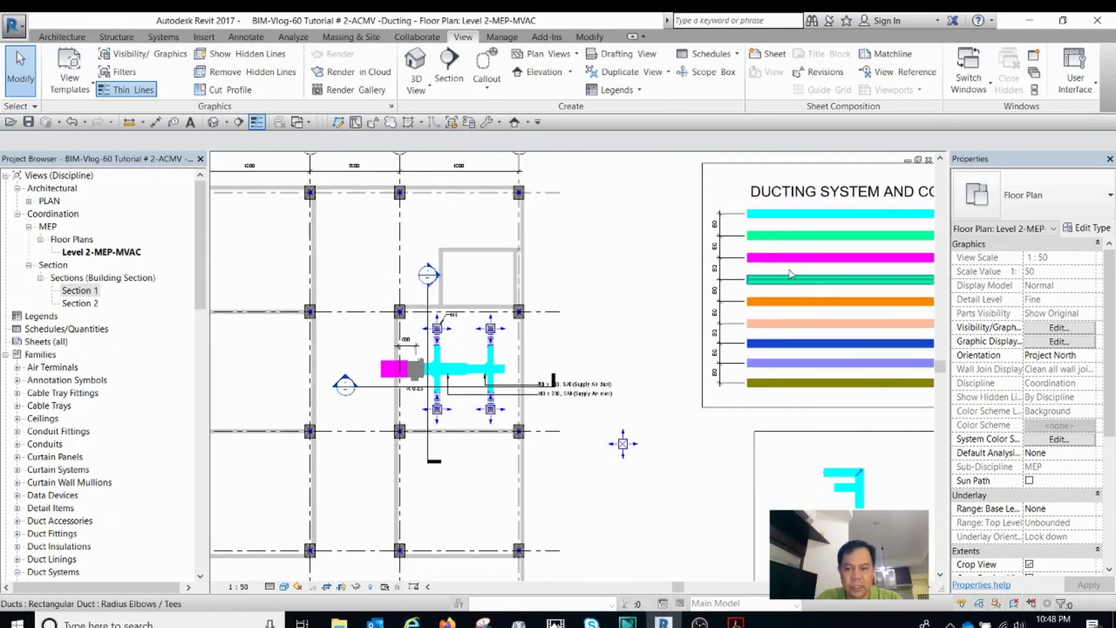
pyautogui.moveTo(872, 168); pyautogui.dragTo(635, 263, button='middle')
pyautogui.scroll(2, 635, 265)
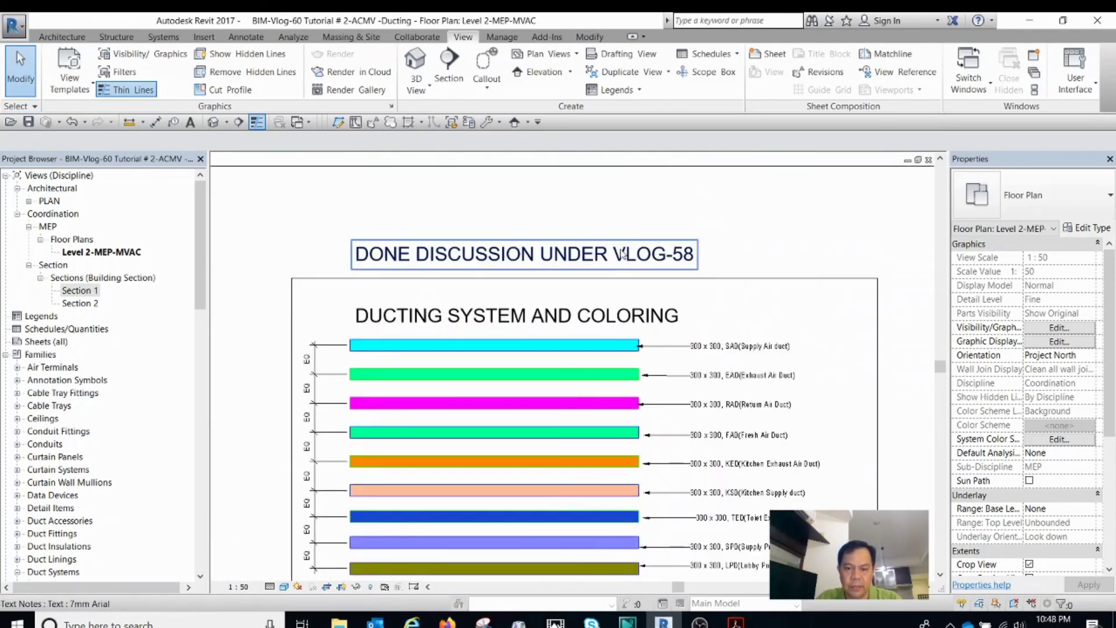
pyautogui.scroll(-1, 636, 378)
pyautogui.scroll(-1, 635, 417)
pyautogui.moveTo(221, 372); pyautogui.dragTo(434, 367, button='middle')
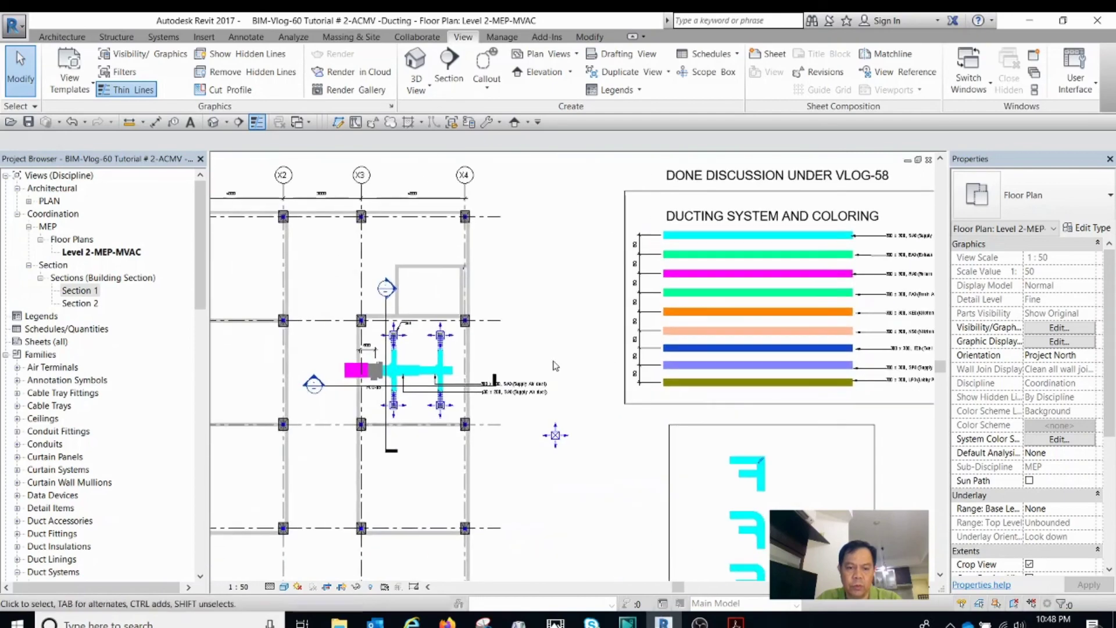
pyautogui.scroll(2, 433, 367)
pyautogui.scroll(-2, 433, 368)
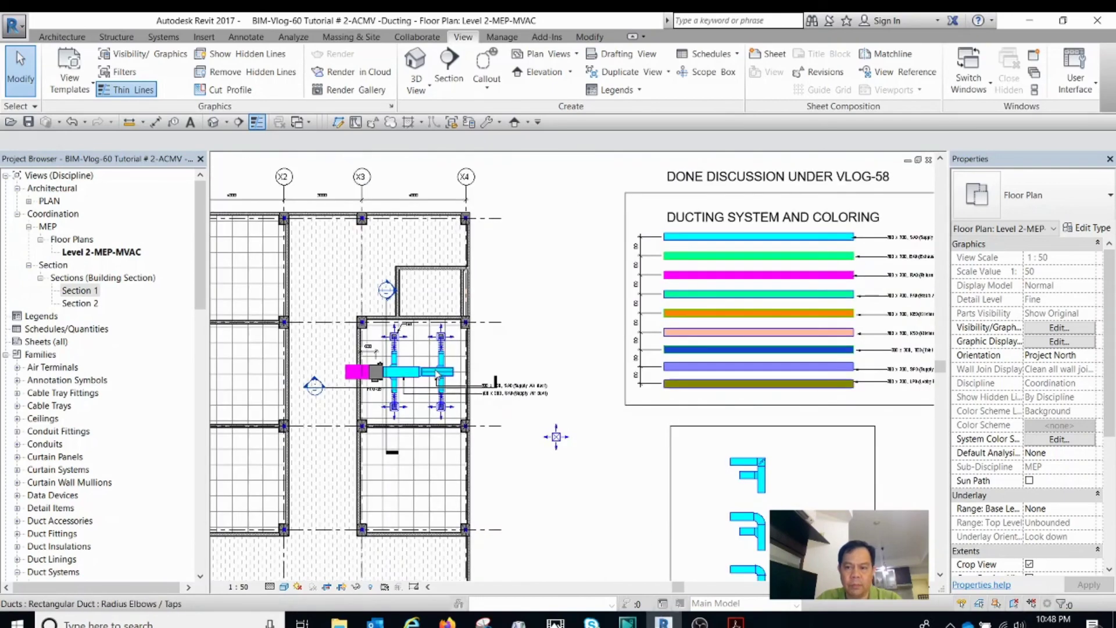
pyautogui.scroll(3, 698, 232)
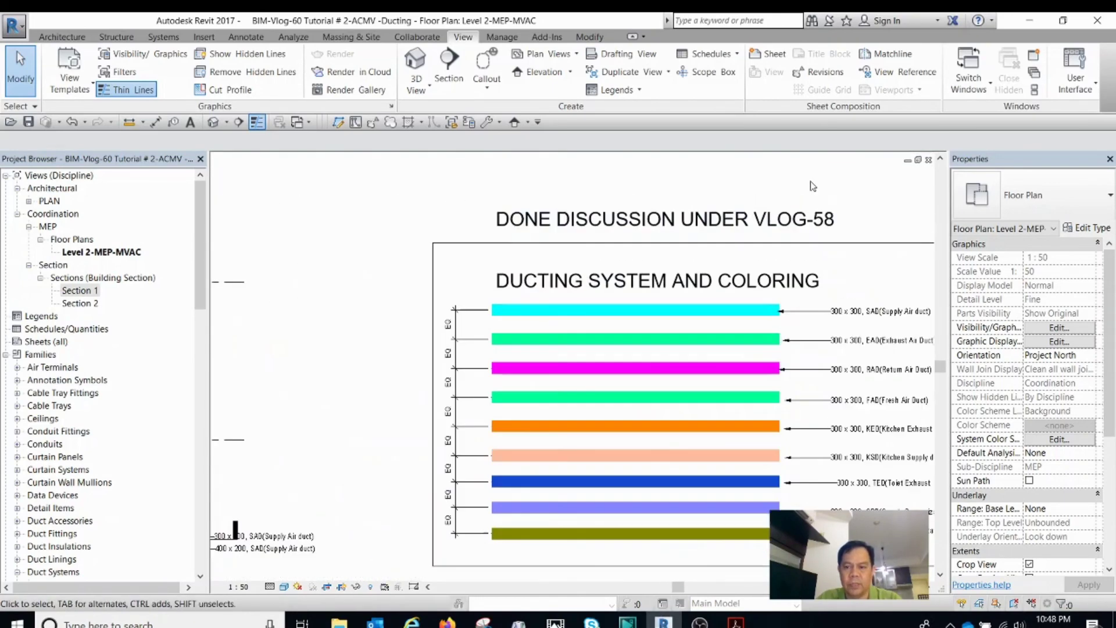
pyautogui.scroll(-3, 829, 226)
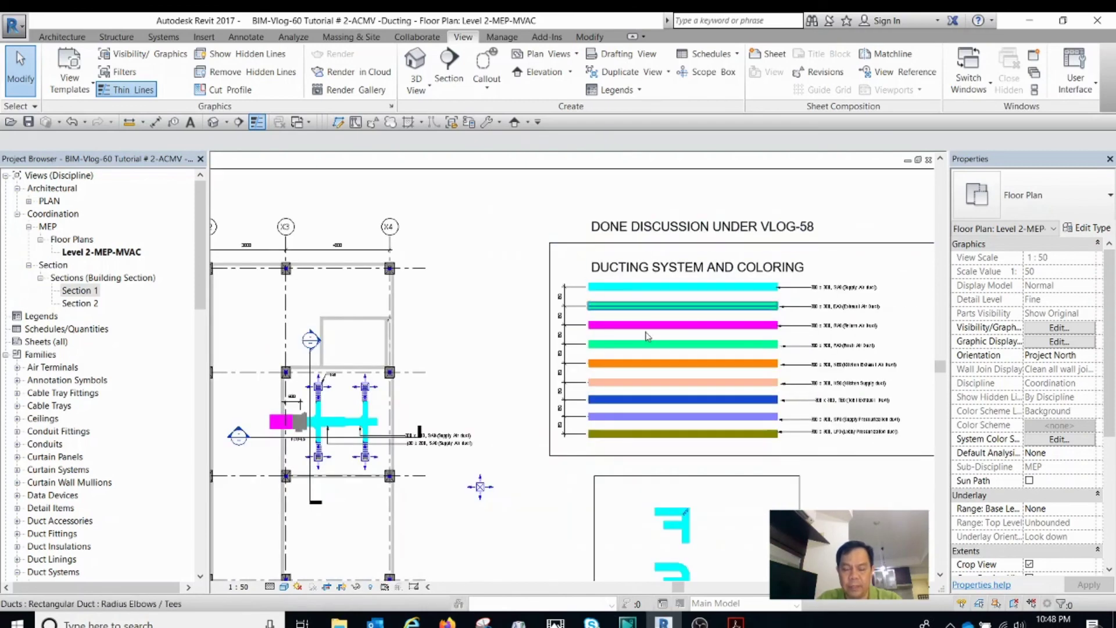
pyautogui.scroll(2, 535, 384)
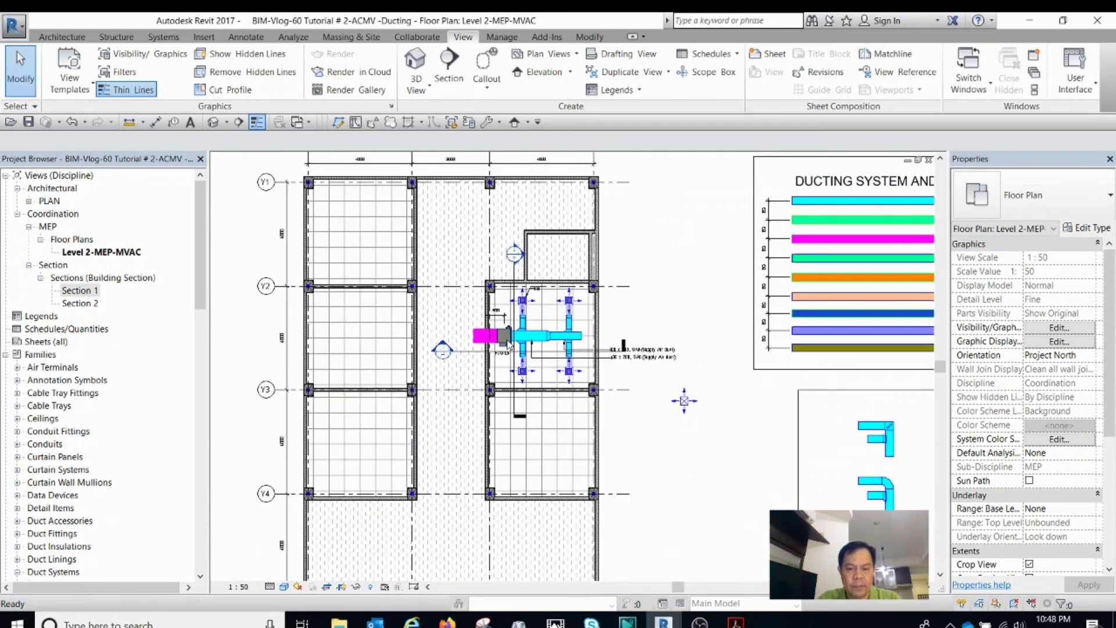
pyautogui.rightClick(664, 275)
pyautogui.click(708, 401)
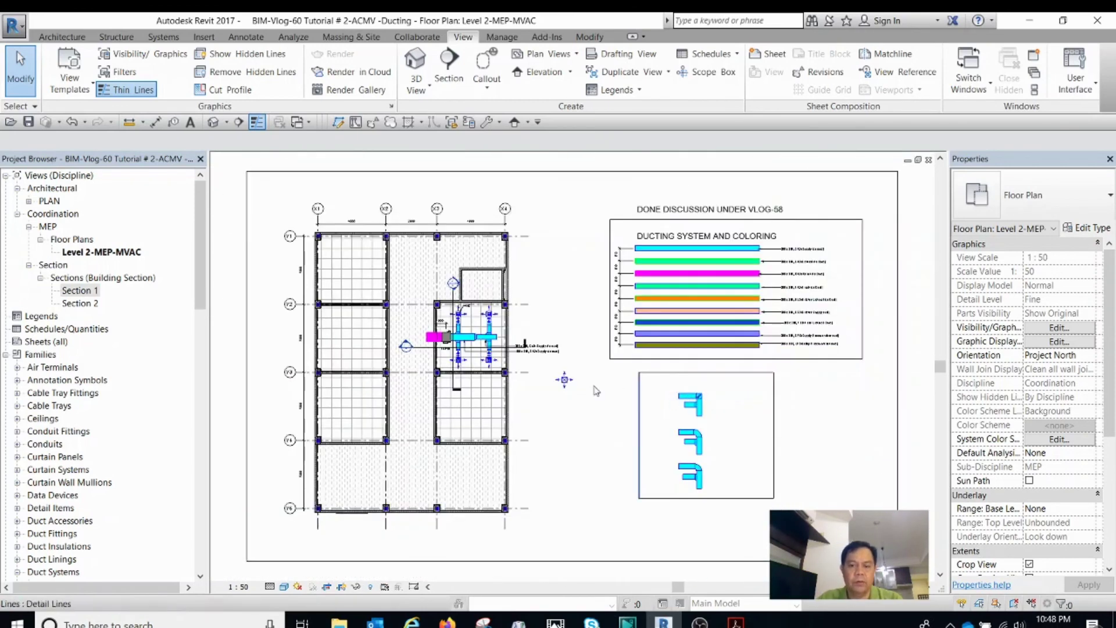
pyautogui.scroll(3, 445, 349)
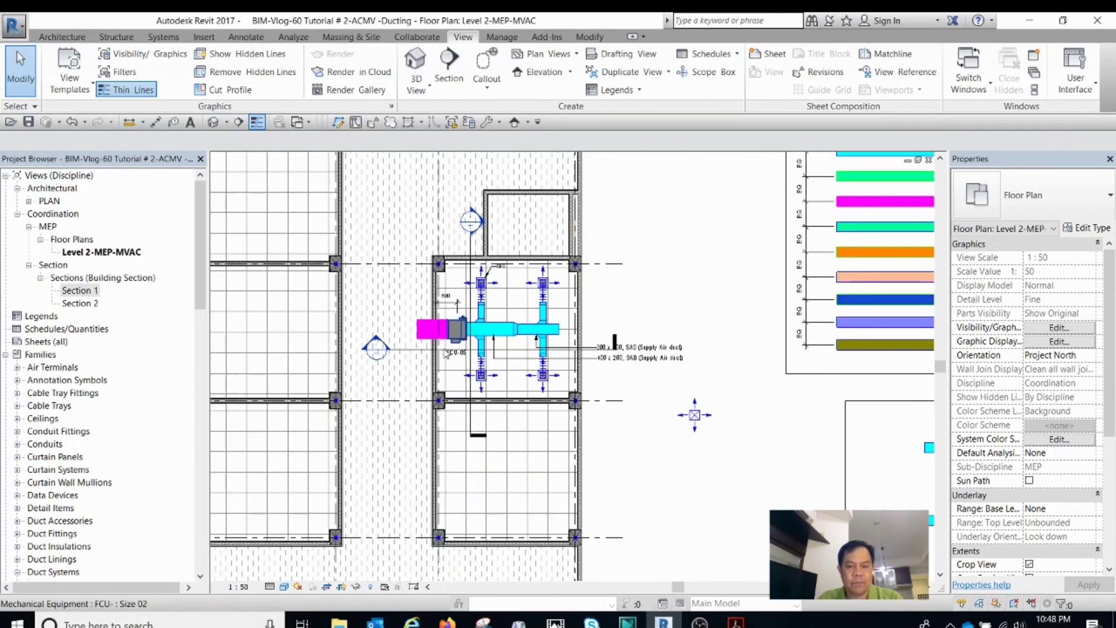
pyautogui.moveTo(418, 291); pyautogui.dragTo(488, 293, button='middle')
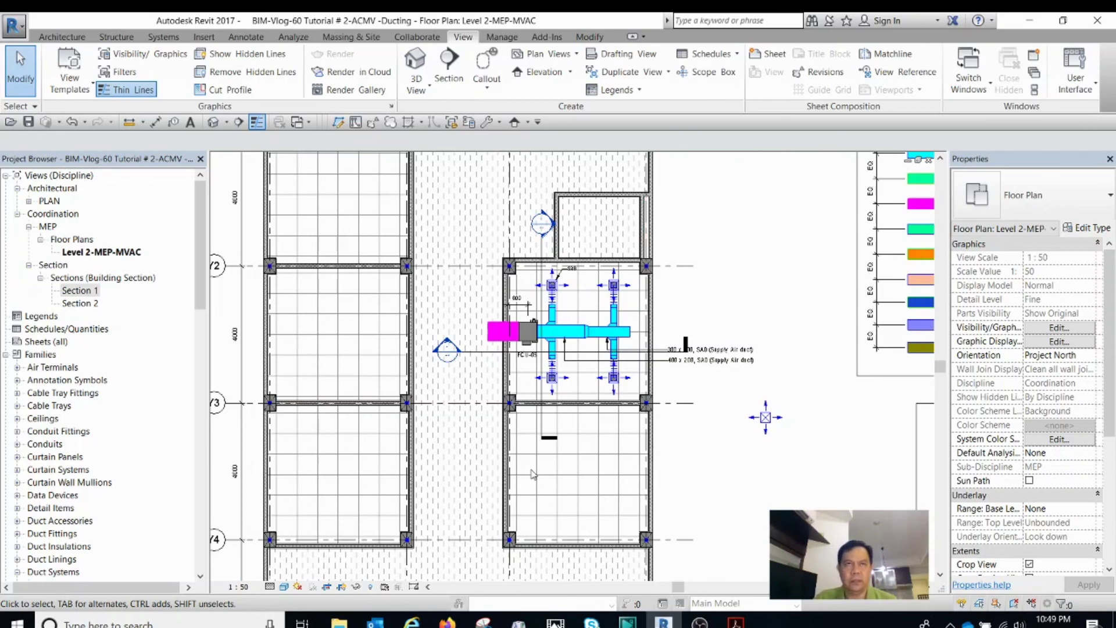
pyautogui.scroll(-4, 532, 474)
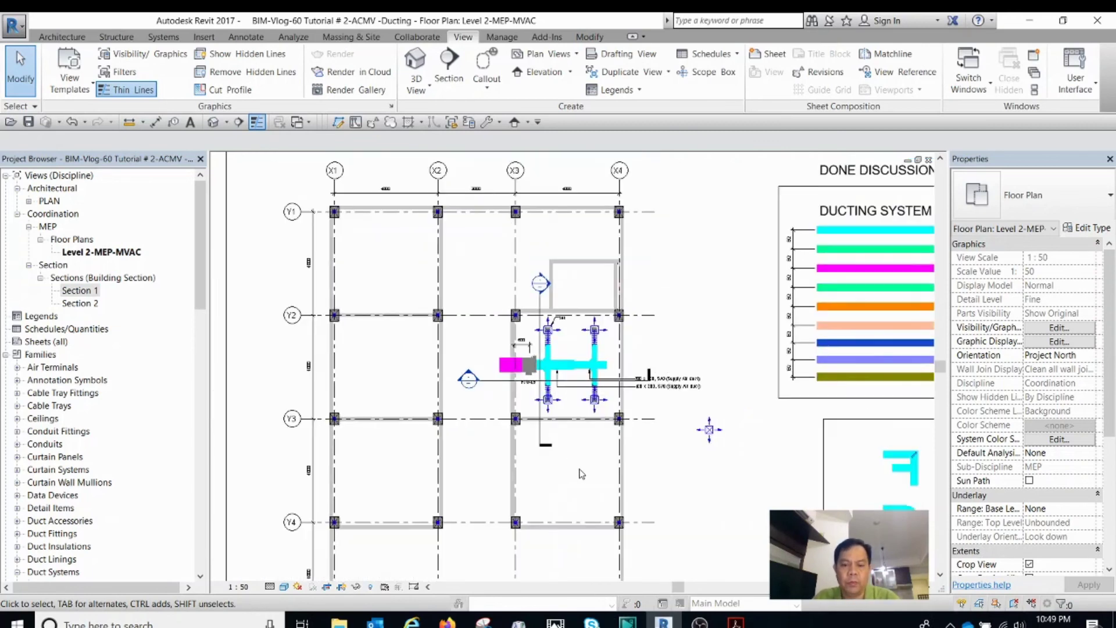
pyautogui.moveTo(608, 470); pyautogui.dragTo(593, 434, button='middle')
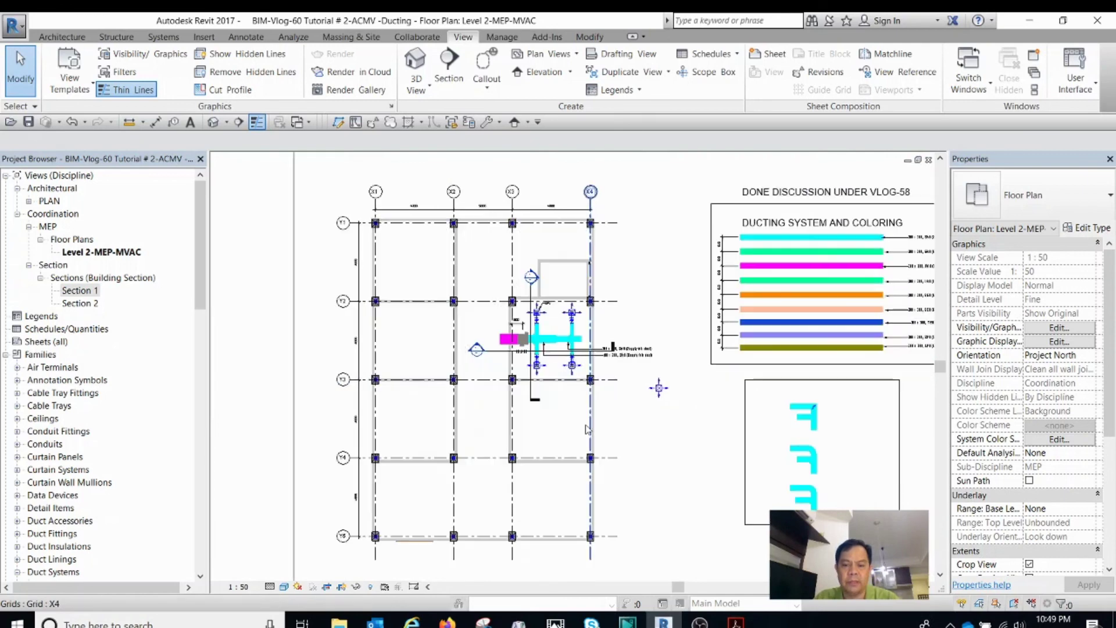
pyautogui.scroll(2, 549, 361)
pyautogui.scroll(2, 571, 309)
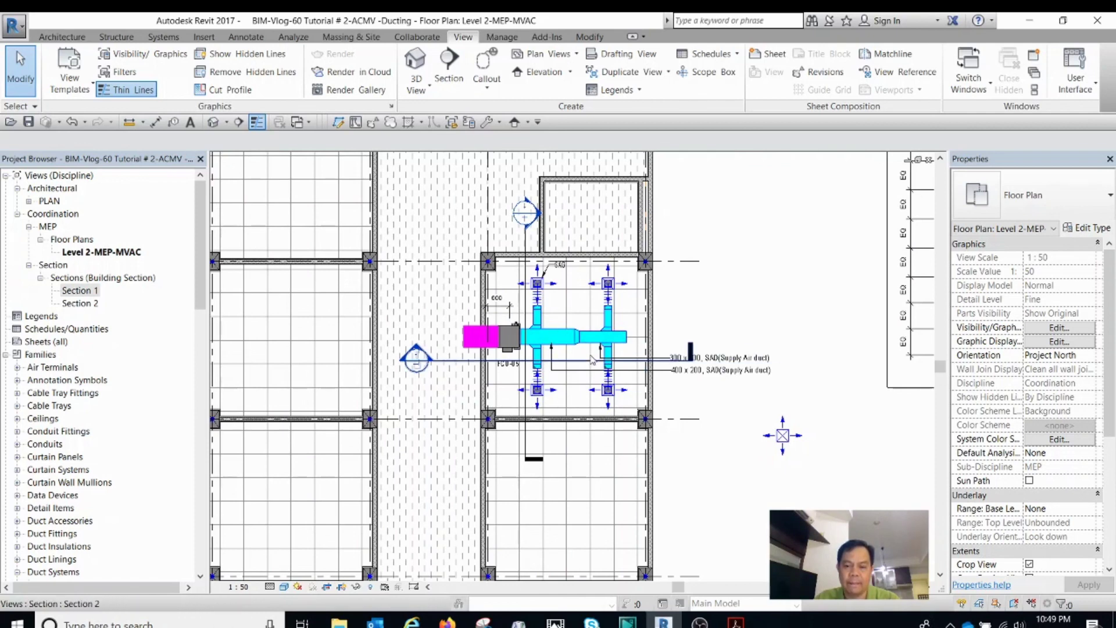
pyautogui.scroll(-2, 592, 353)
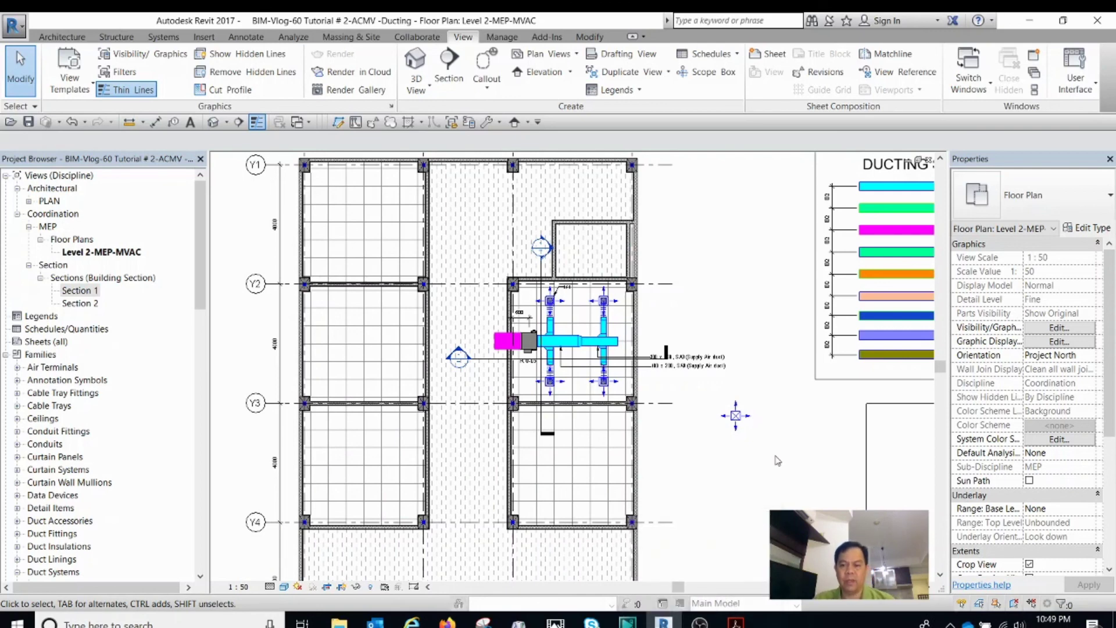
pyautogui.scroll(-3, 700, 387)
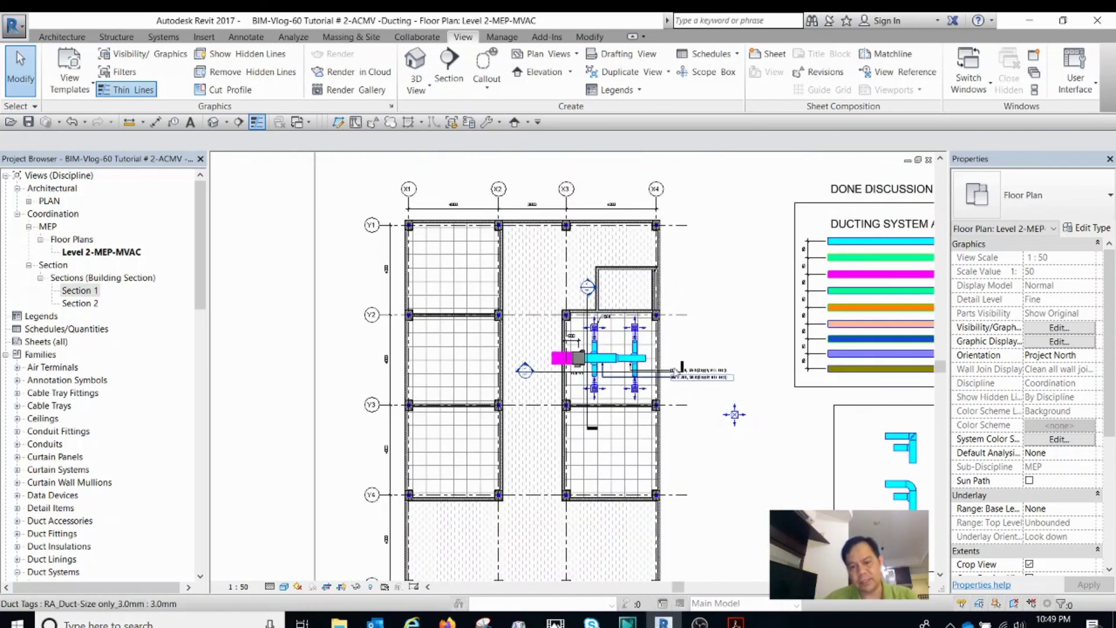
pyautogui.moveTo(665, 369); pyautogui.dragTo(593, 356, button='middle')
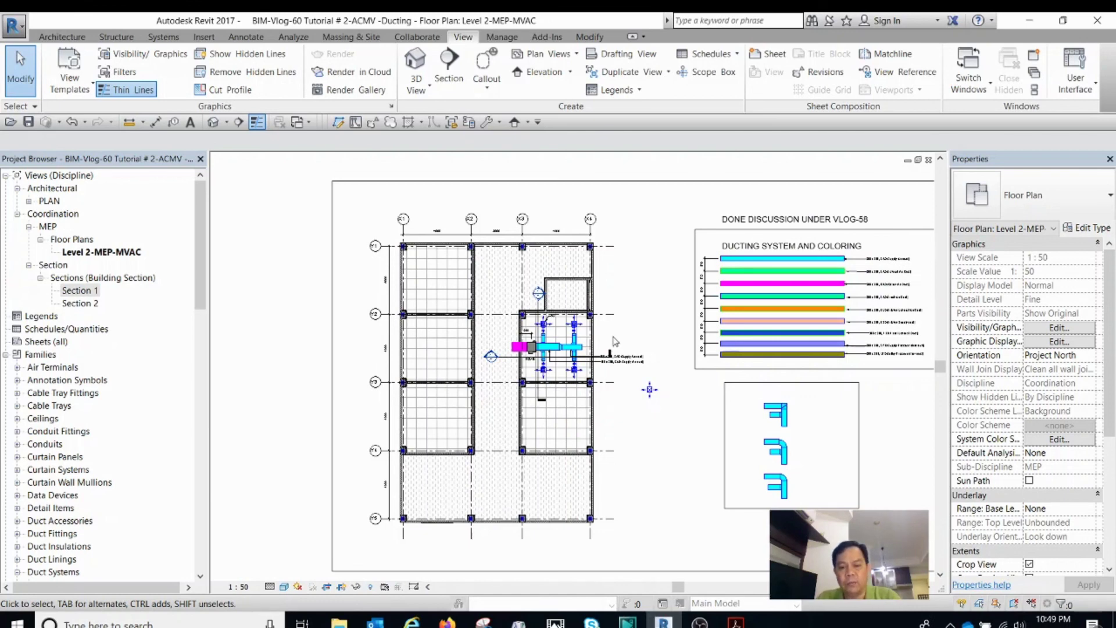
pyautogui.scroll(3, 616, 342)
pyautogui.moveTo(655, 337); pyautogui.dragTo(696, 328, button='middle')
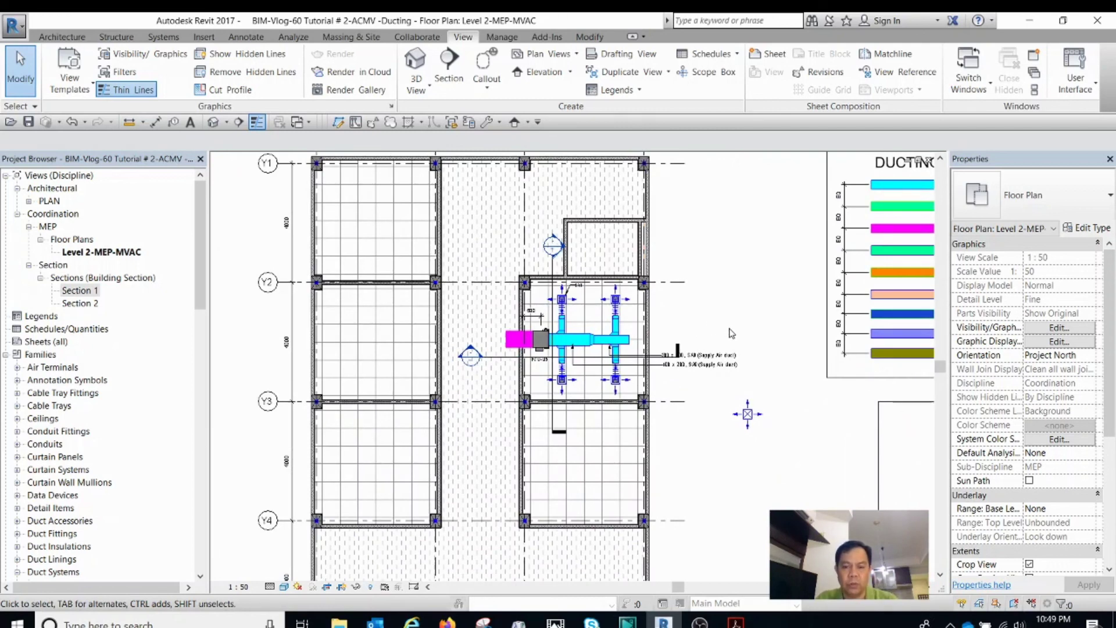
pyautogui.scroll(-3, 712, 333)
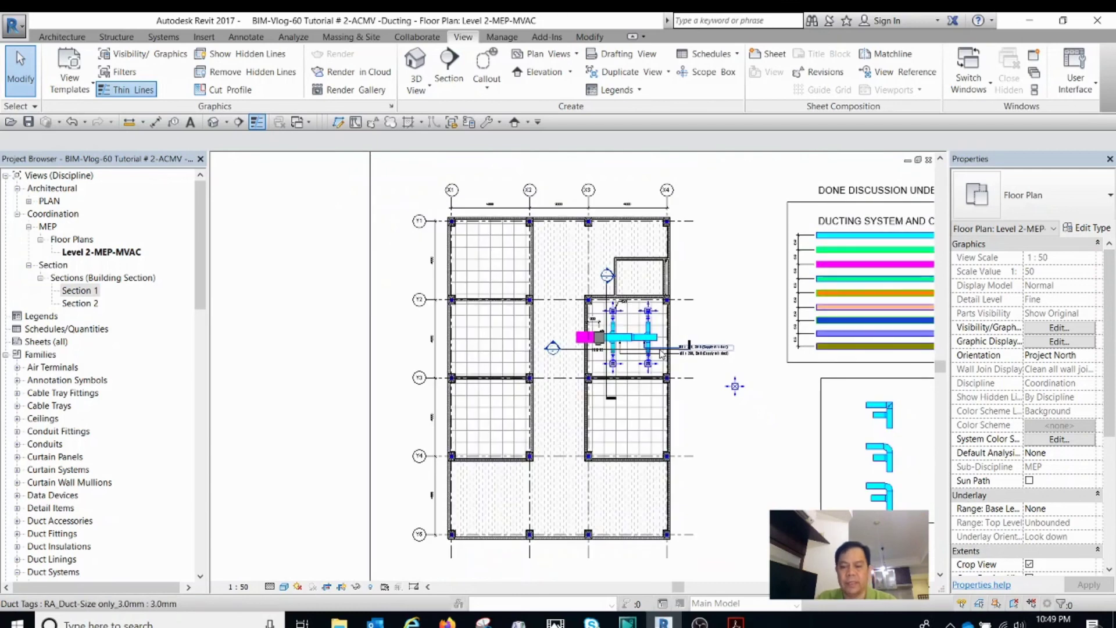
pyautogui.scroll(-5, 721, 381)
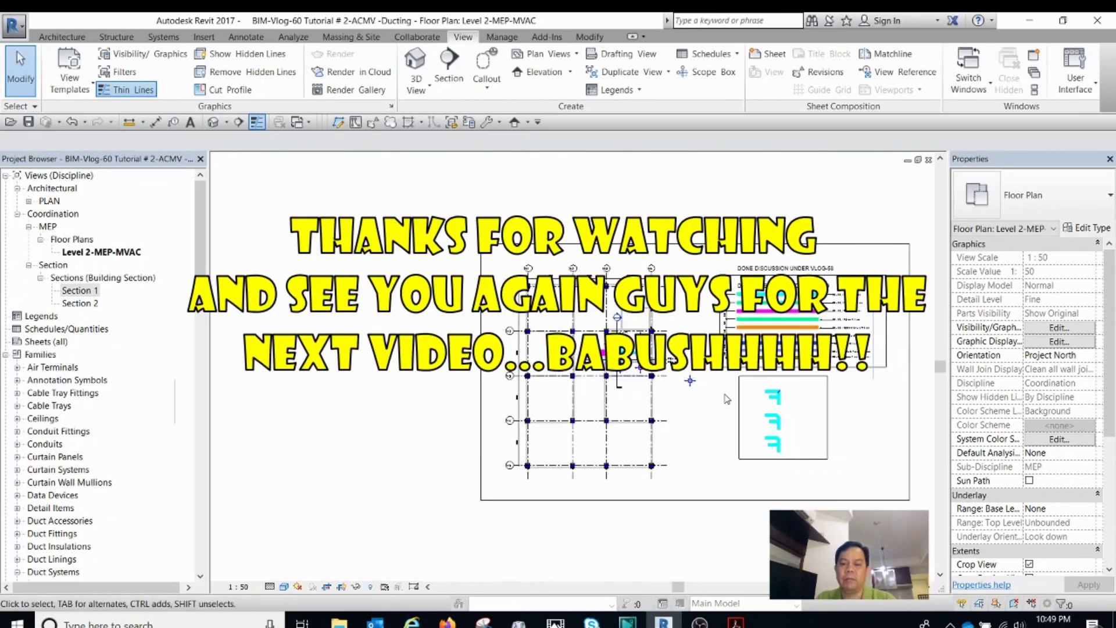
pyautogui.moveTo(726, 399); pyautogui.dragTo(719, 424, button='middle')
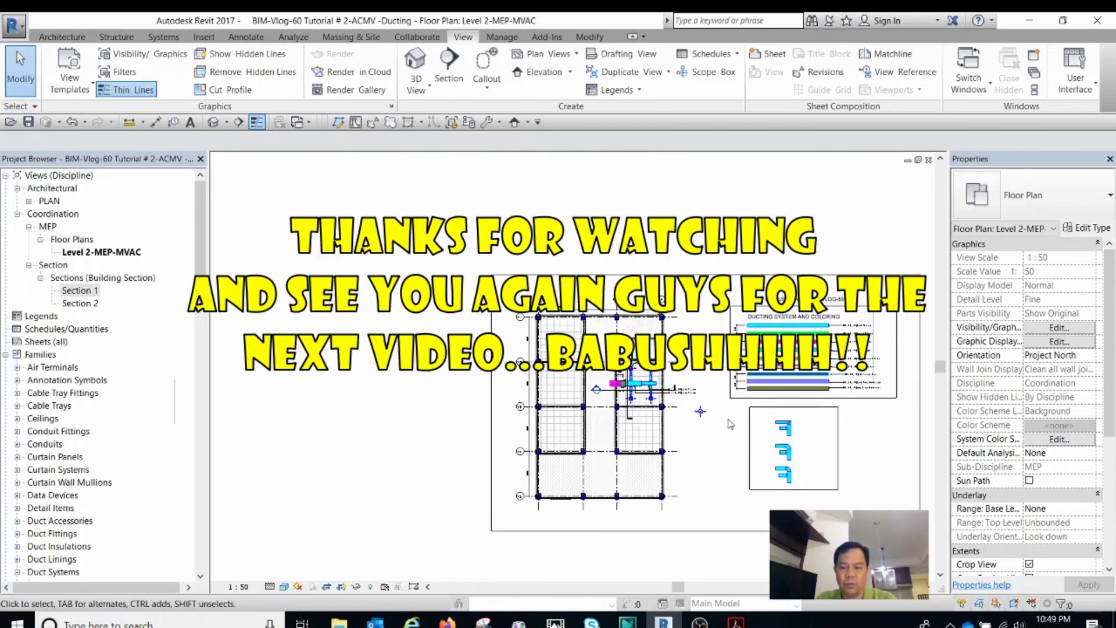